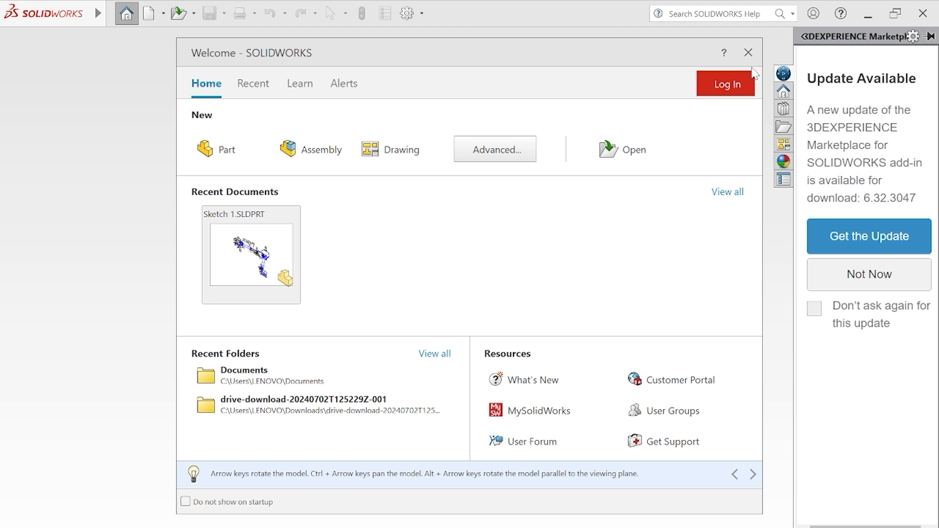
# Create a new part document and start a sketch on the Front Plane.
pyautogui.click(210, 149)
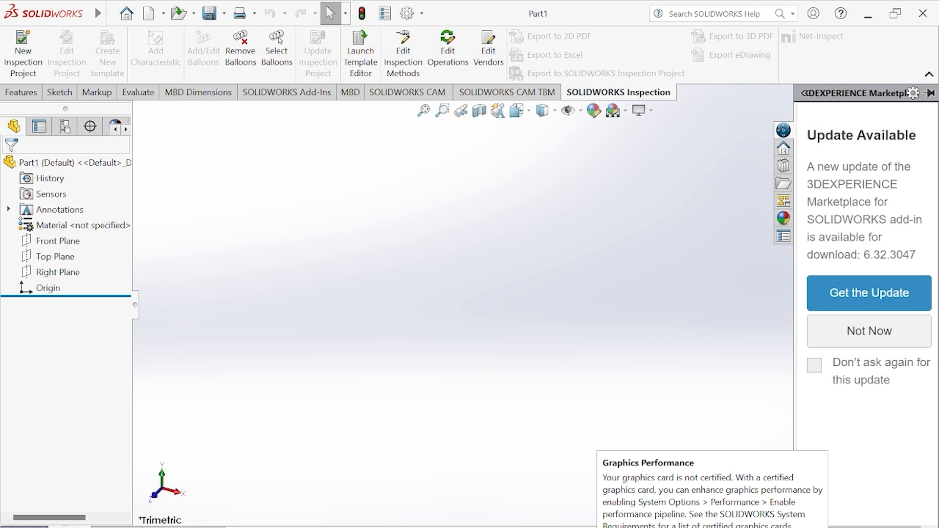
pyautogui.click(880, 527)
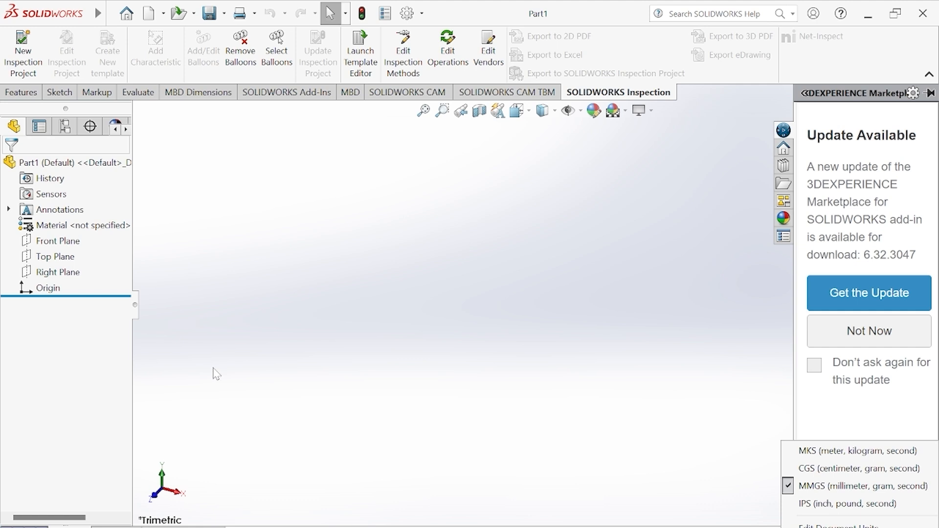
pyautogui.click(394, 289)
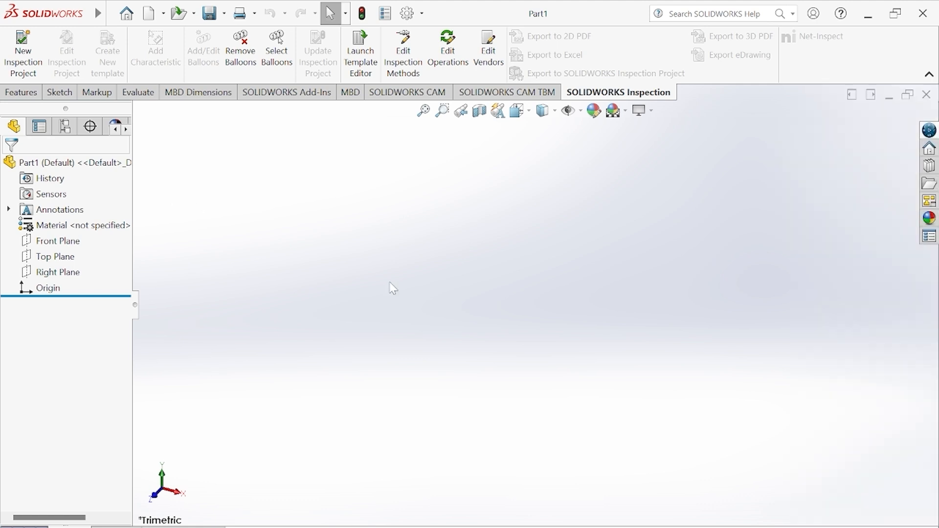
pyautogui.click(54, 242)
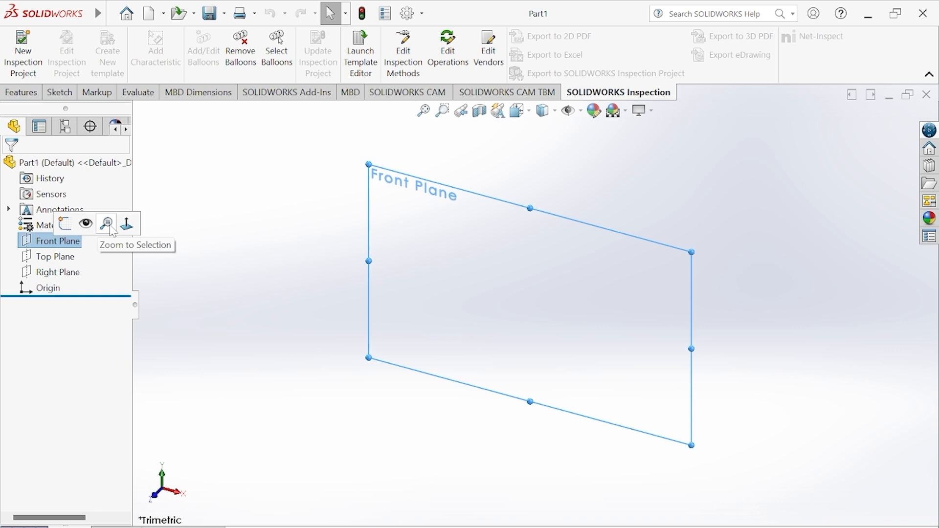
pyautogui.click(72, 228)
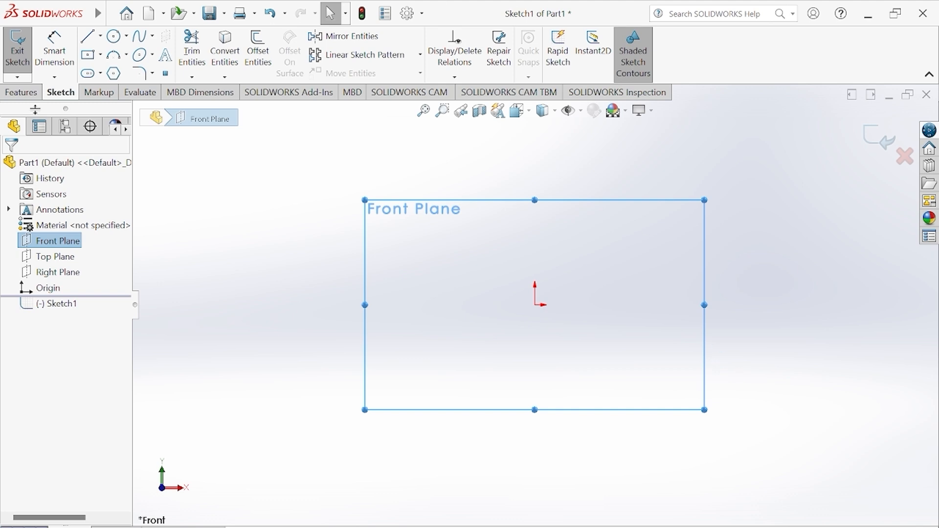
# Sketch a center rectangle about 120.5 mm wide, centered on the origin.
pyautogui.click(112, 14)
pyautogui.click(82, 23)
pyautogui.click(110, 56)
pyautogui.click(100, 55)
pyautogui.click(116, 90)
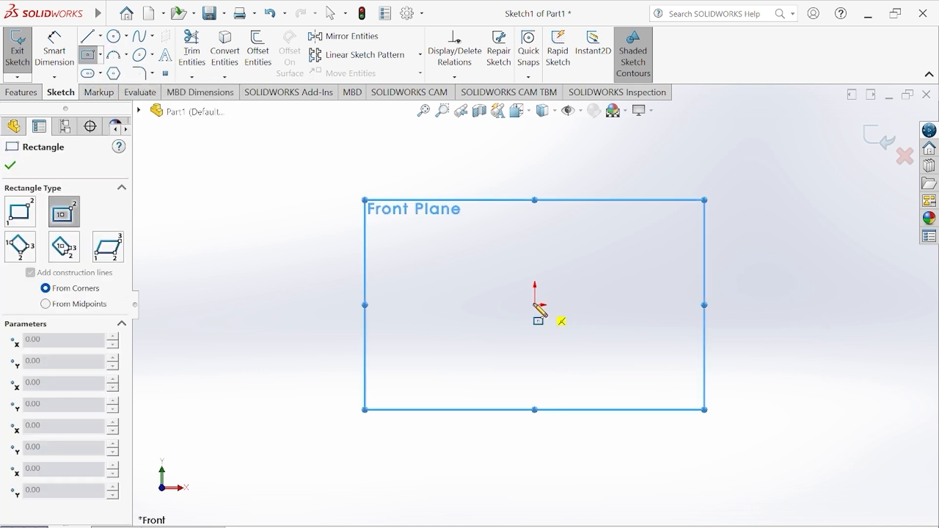
pyautogui.click(101, 56)
pyautogui.click(101, 56)
pyautogui.click(102, 56)
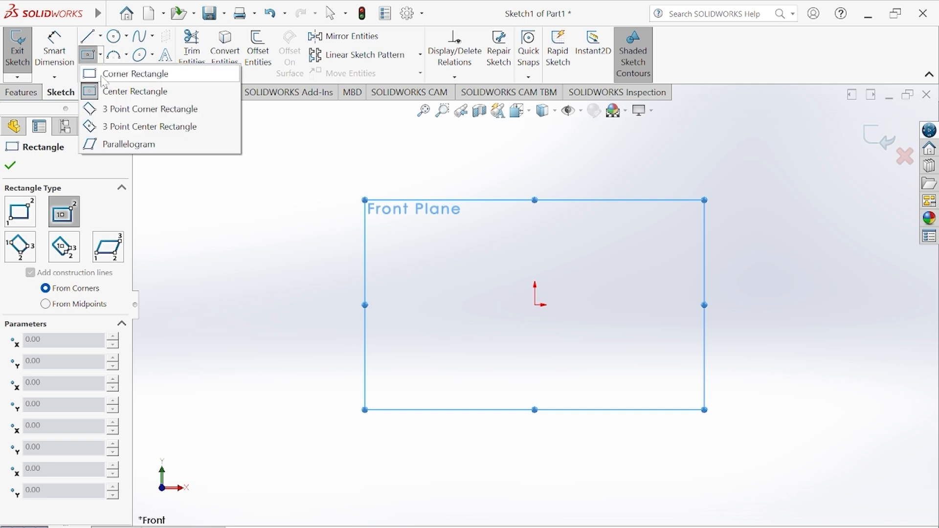
pyautogui.click(535, 304)
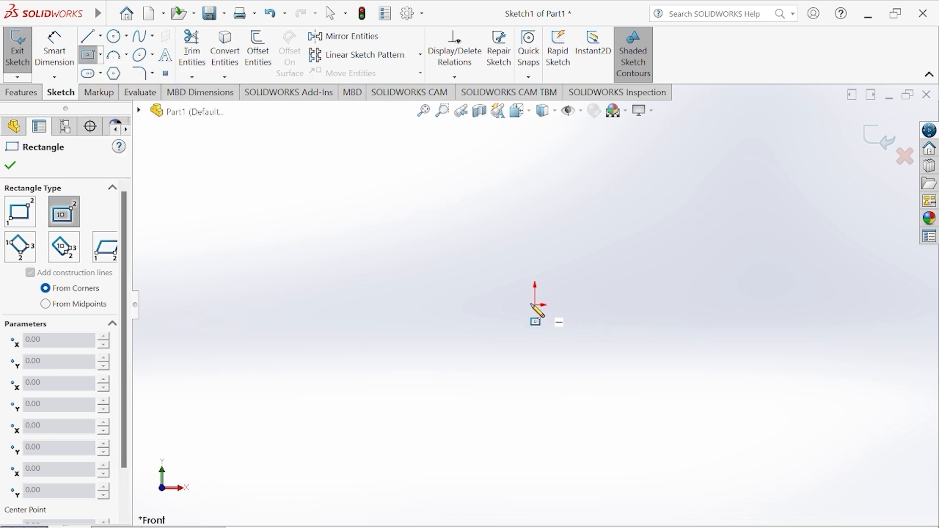
pyautogui.moveTo(534, 305)
pyautogui.mouseDown()
pyautogui.moveTo(656, 318)
pyautogui.moveTo(665, 350)
pyautogui.moveTo(651, 350)
pyautogui.mouseUp()
pyautogui.rightClick(654, 358)
pyautogui.click(685, 360)
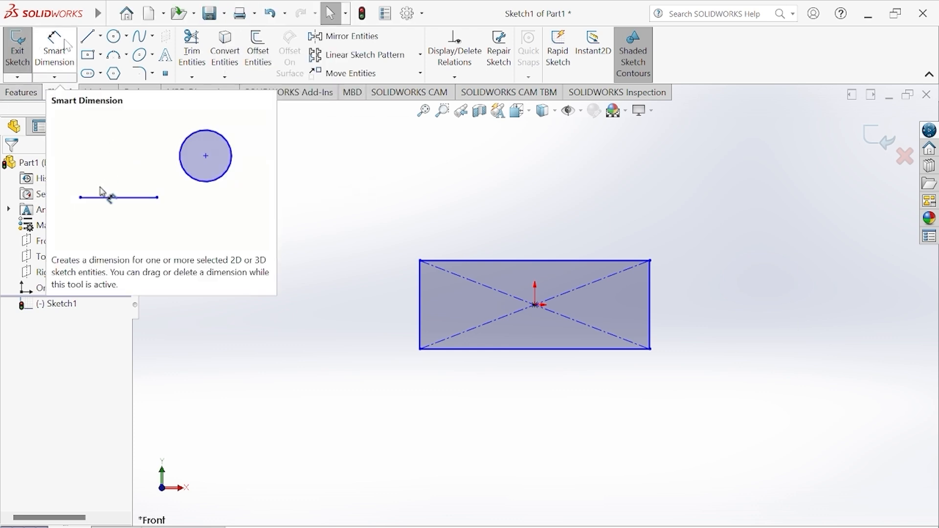
# Dimension the rectangle's top edge to a length of 120 mm.
pyautogui.click(61, 60)
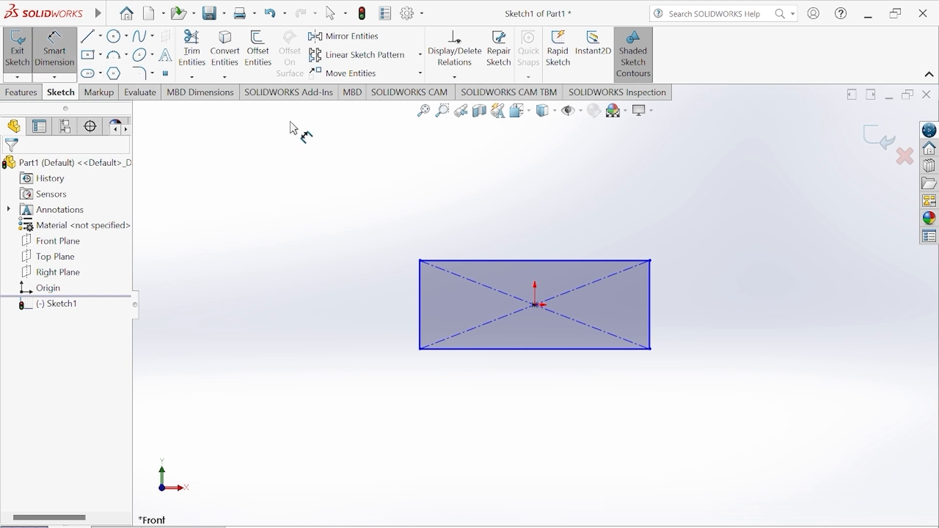
pyautogui.click(544, 262)
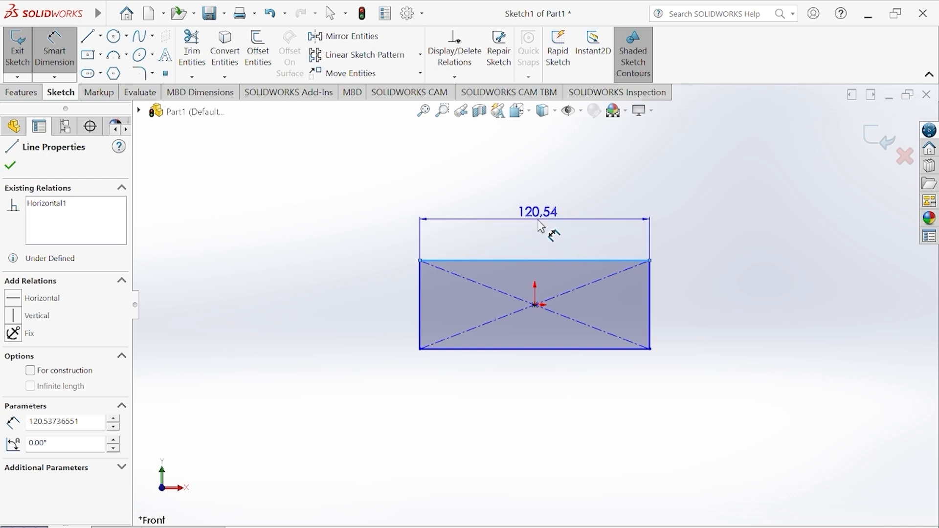
pyautogui.click(541, 226)
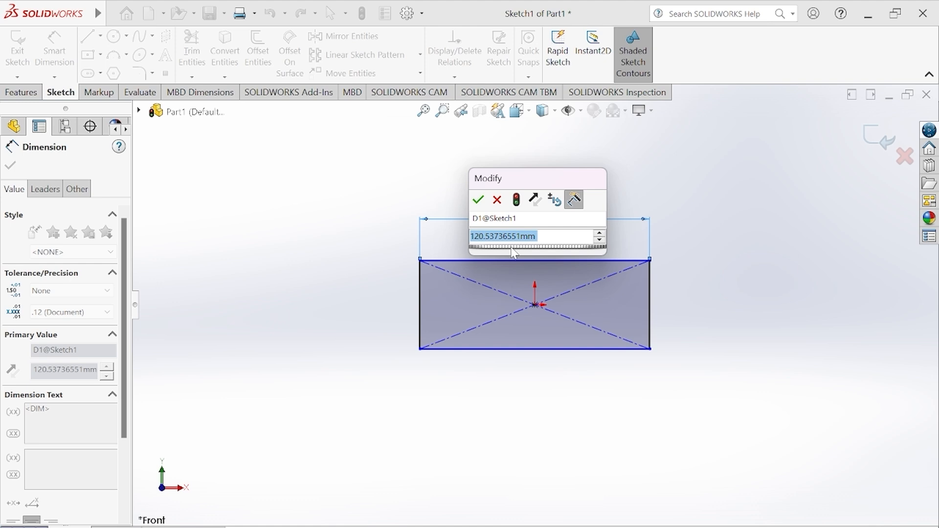
pyautogui.write('120')
pyautogui.press('Return')
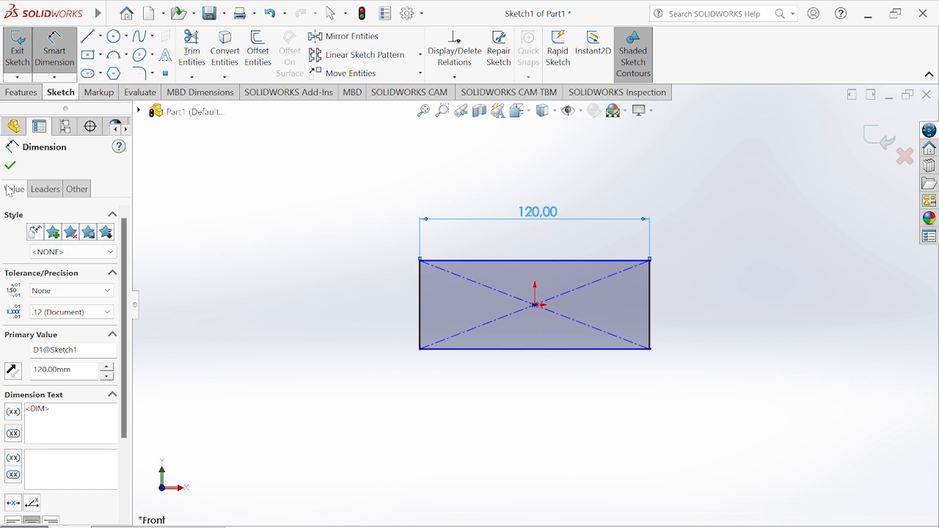
pyautogui.click(10, 165)
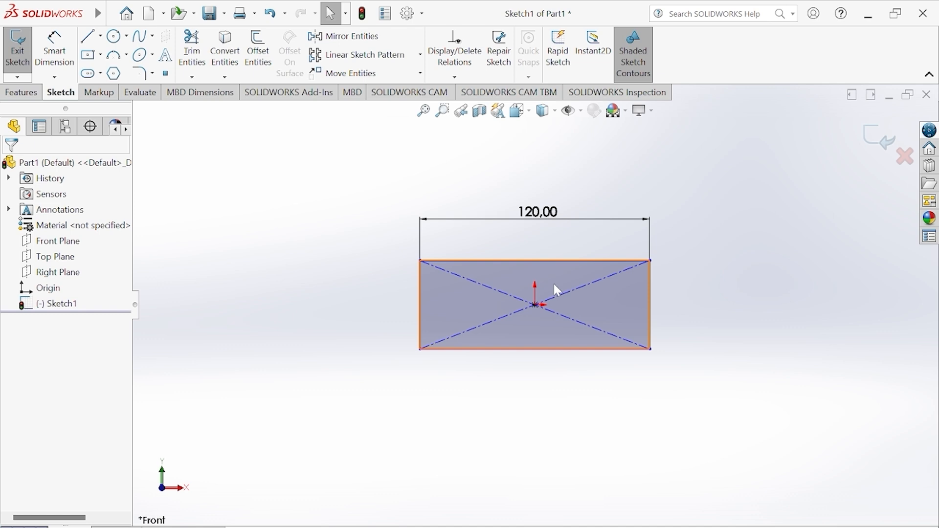
# Draw a line about 24 mm long sloping down and outward from the rectangle's upper-left corner, continued by a horizontal line about 49 mm long.
pyautogui.click(99, 42)
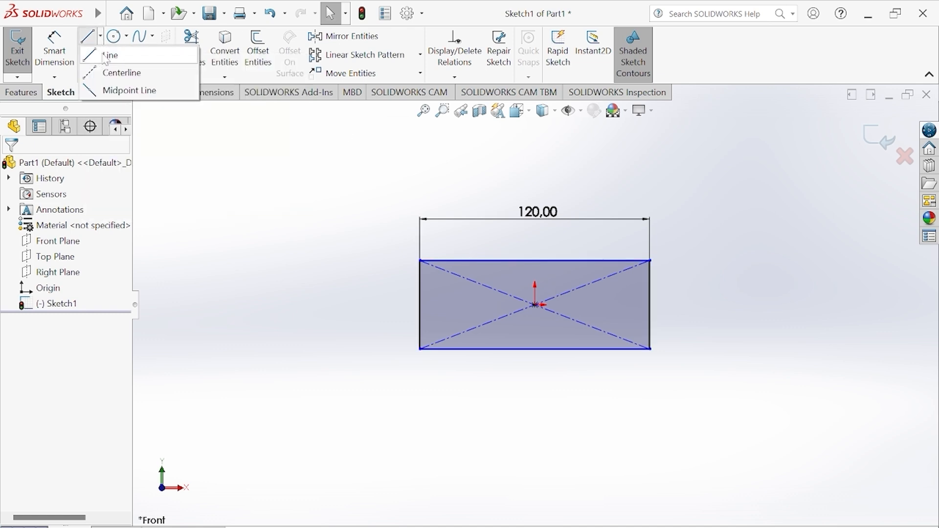
pyautogui.moveTo(111, 40)
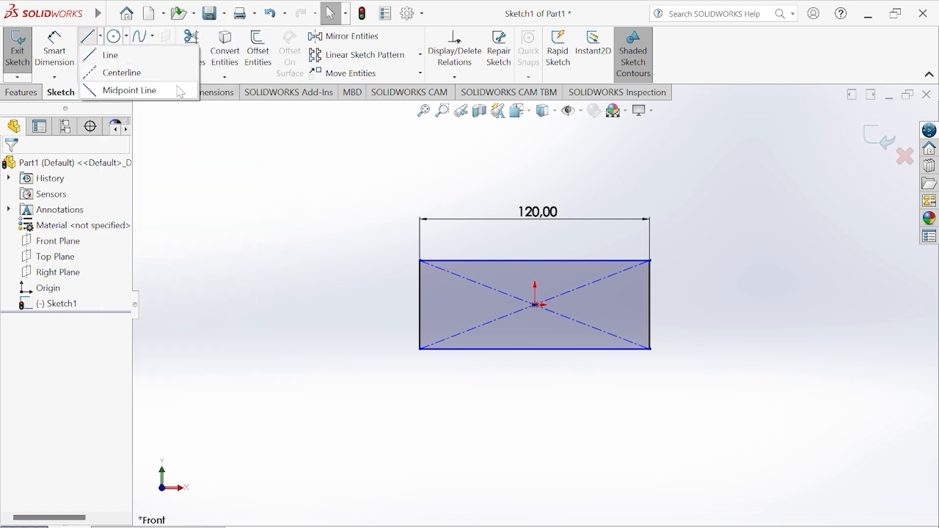
pyautogui.click(165, 56)
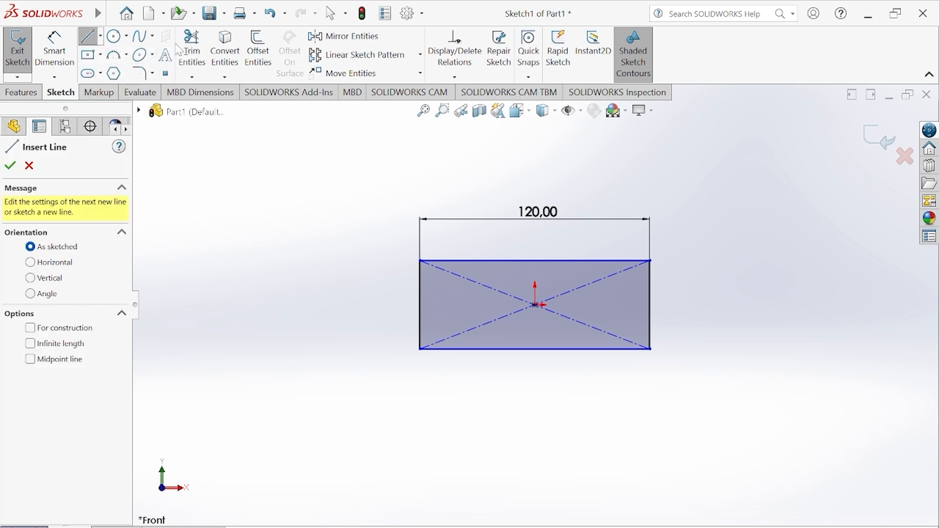
pyautogui.click(420, 261)
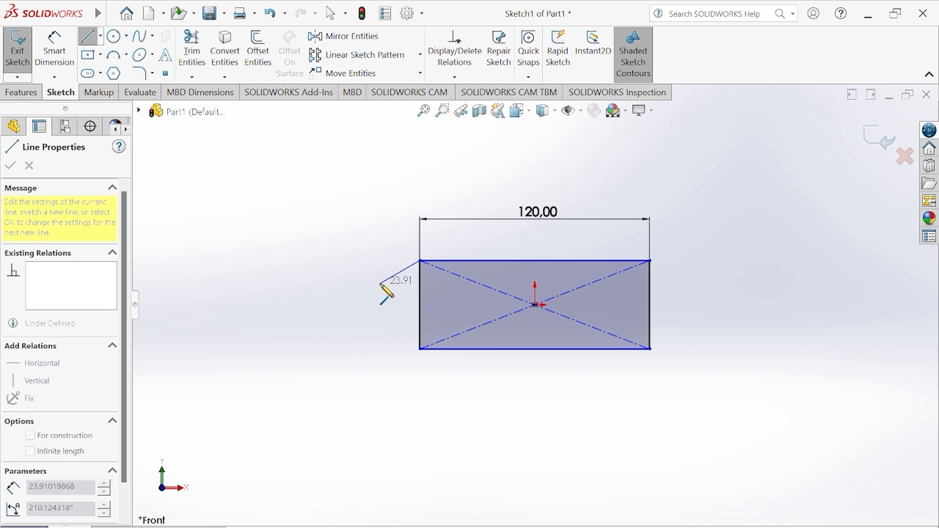
pyautogui.click(380, 282)
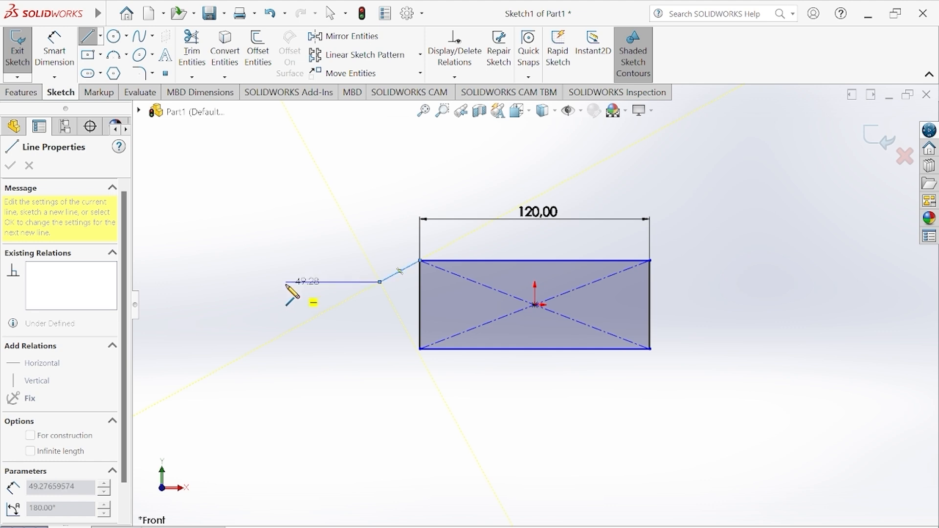
pyautogui.click(286, 282)
pyautogui.rightClick(290, 289)
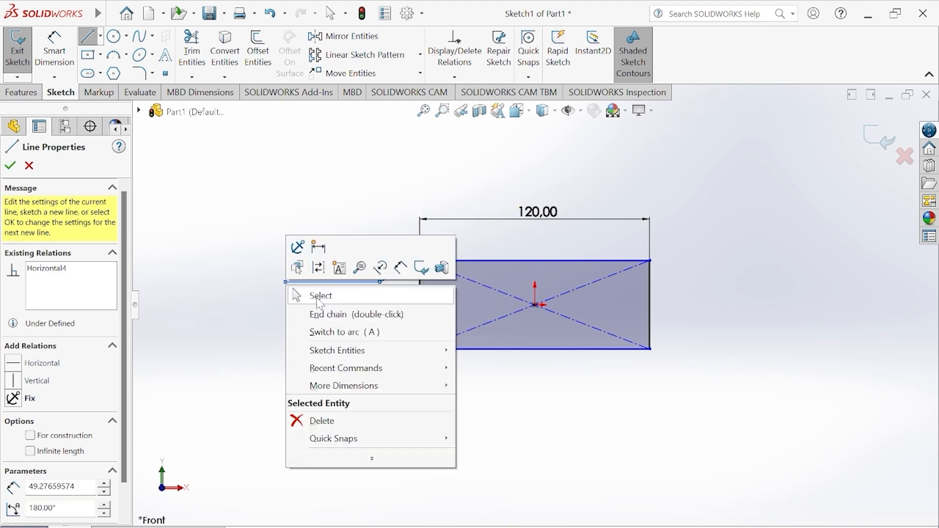
pyautogui.click(317, 296)
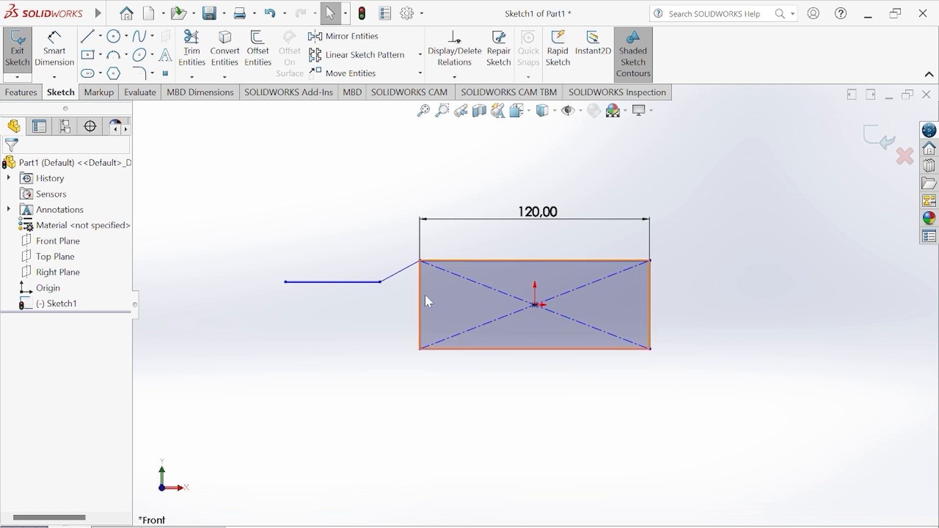
pyautogui.scroll(-3, 404, 283)
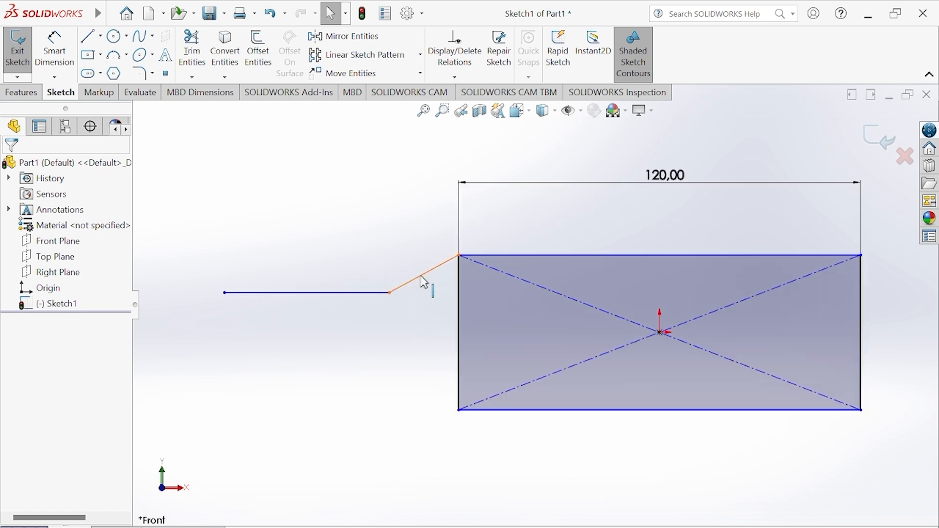
pyautogui.scroll(3, 469, 342)
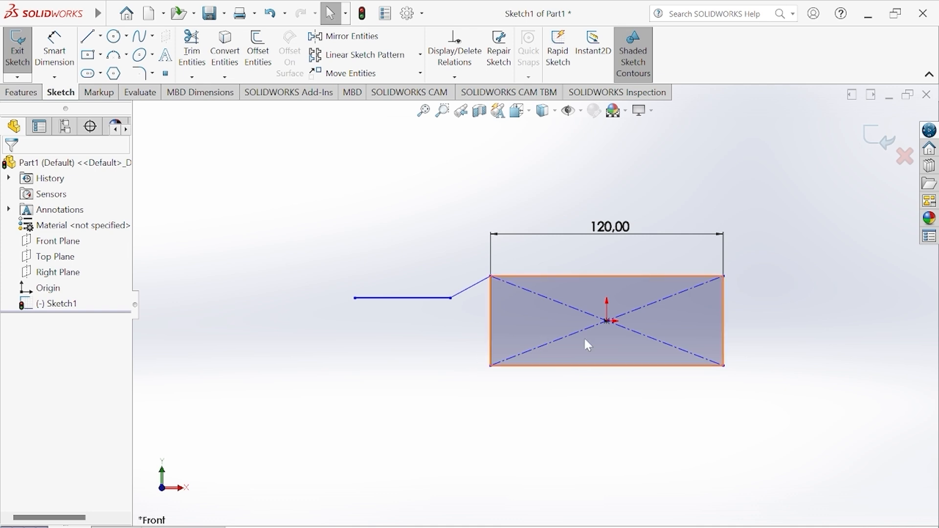
pyautogui.click(378, 43)
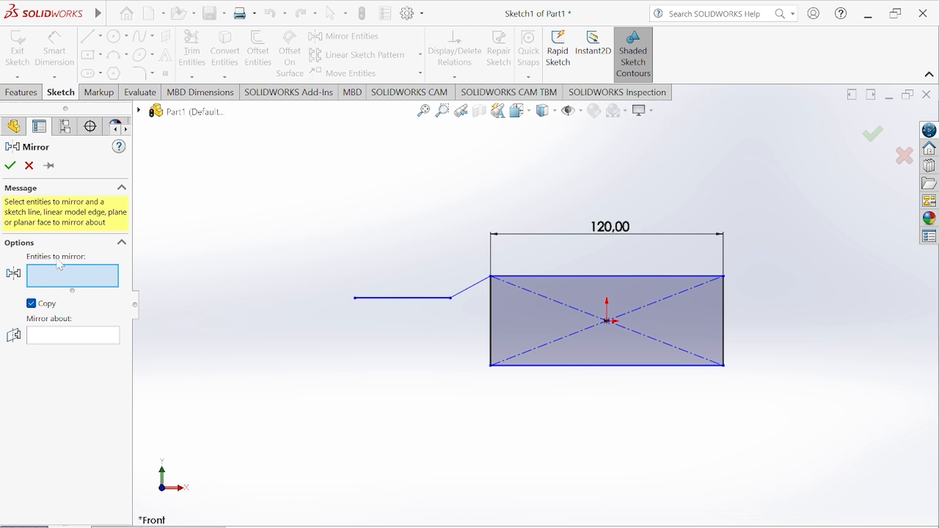
pyautogui.click(433, 299)
pyautogui.click(465, 290)
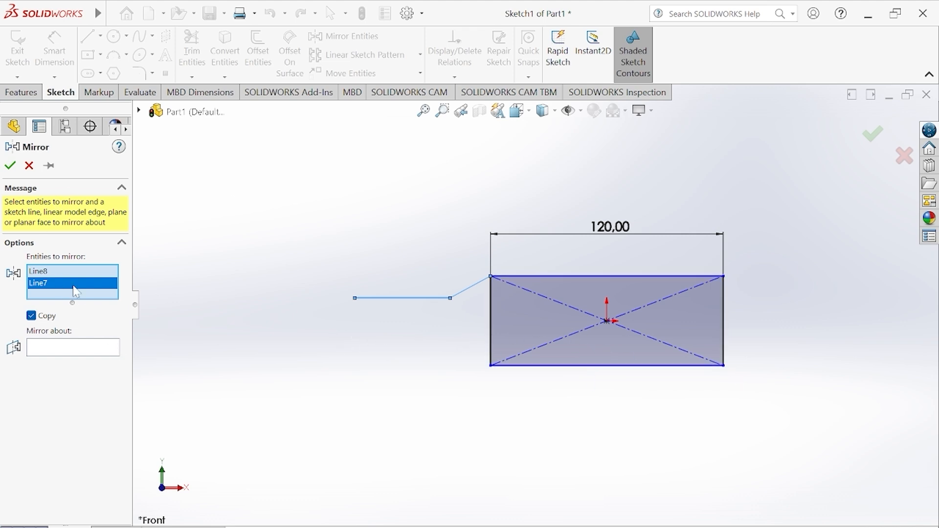
pyautogui.click(29, 165)
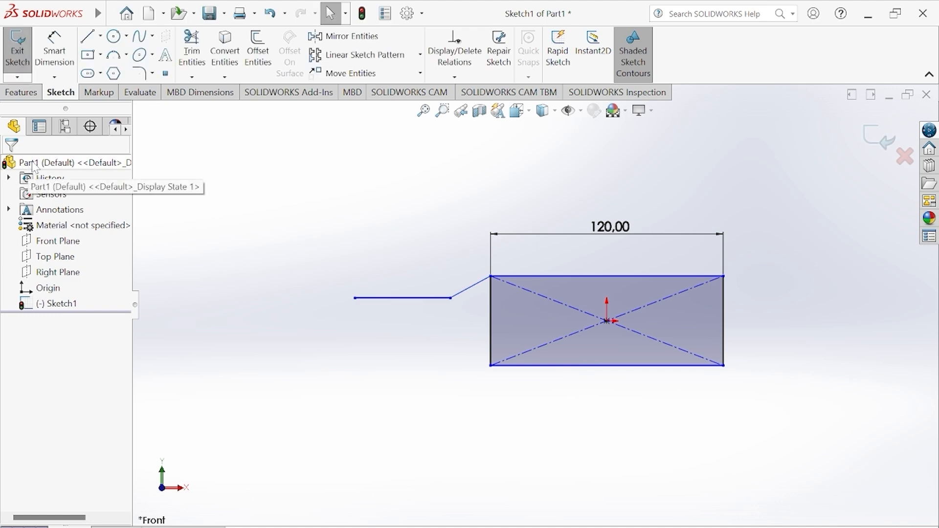
# Draw a horizontal centerline about 91 mm long outward from the midpoint of the rectangle's left edge.
pyautogui.click(100, 36)
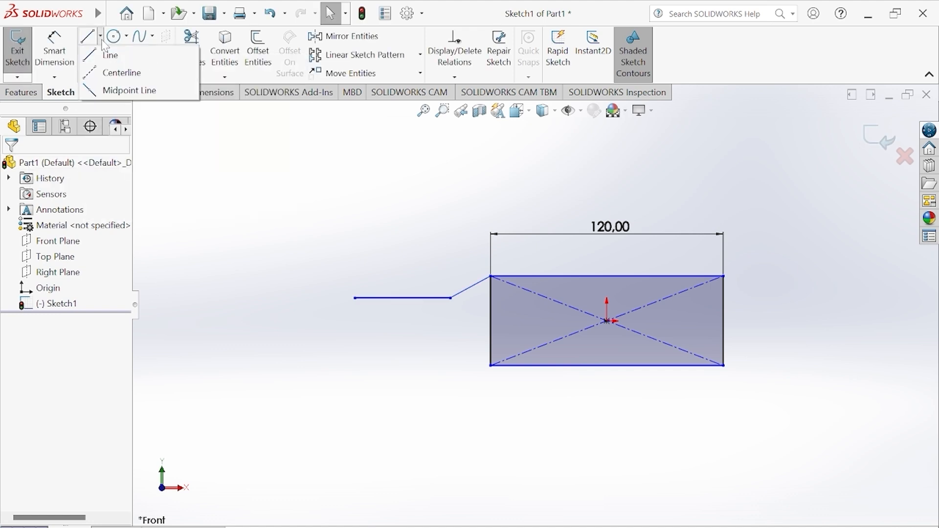
pyautogui.click(122, 74)
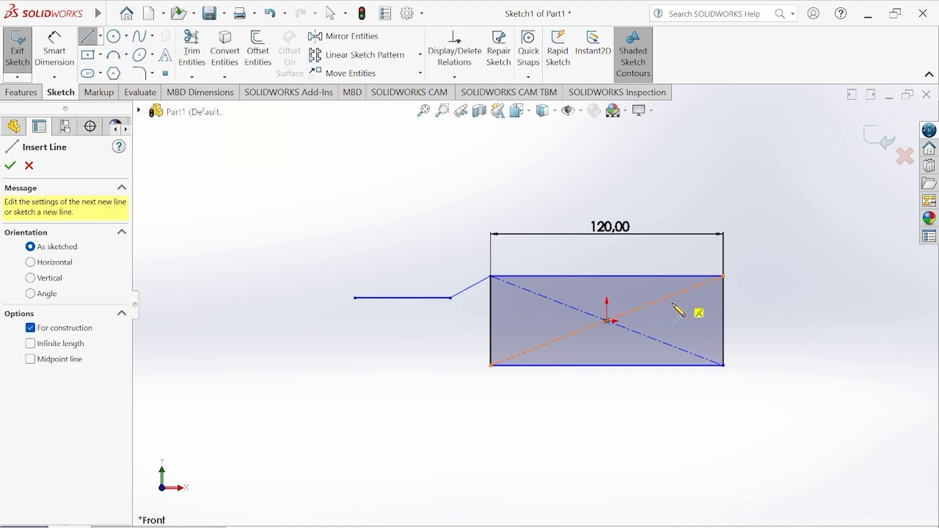
pyautogui.click(490, 322)
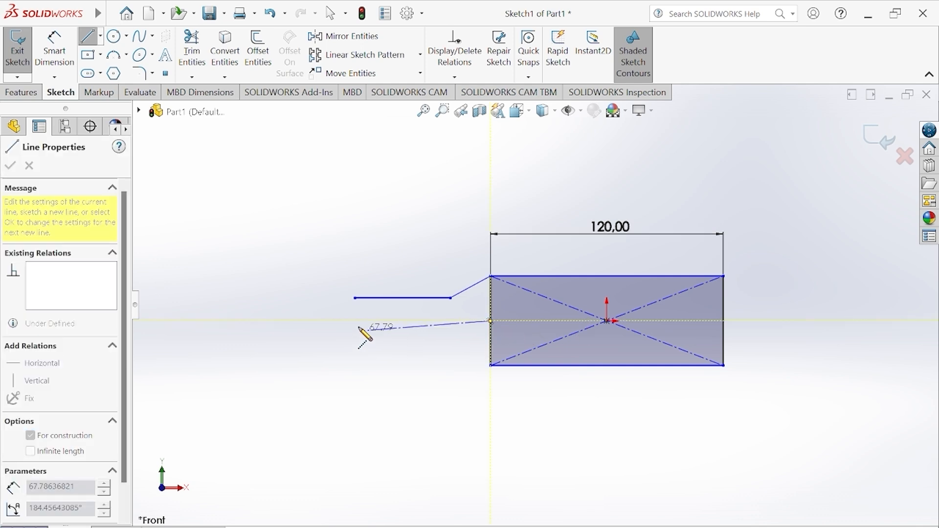
pyautogui.click(313, 321)
pyautogui.rightClick(314, 321)
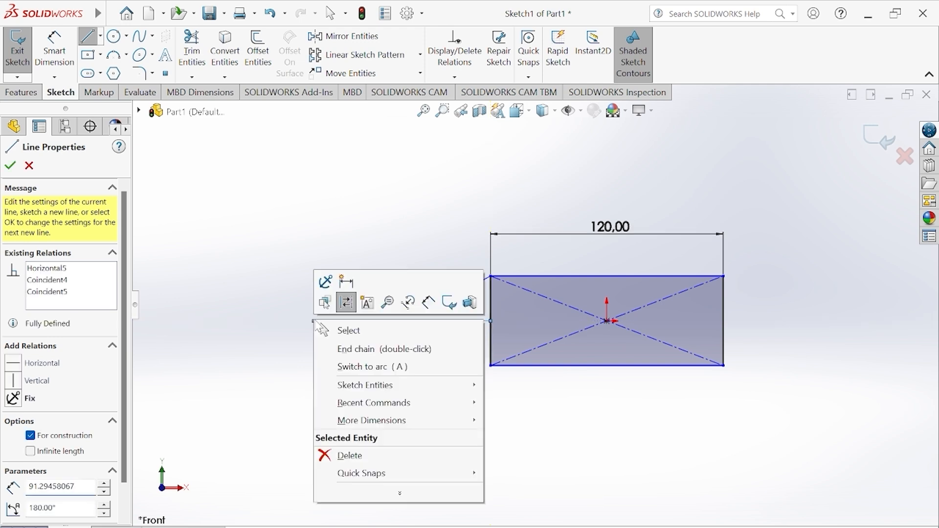
pyautogui.click(379, 334)
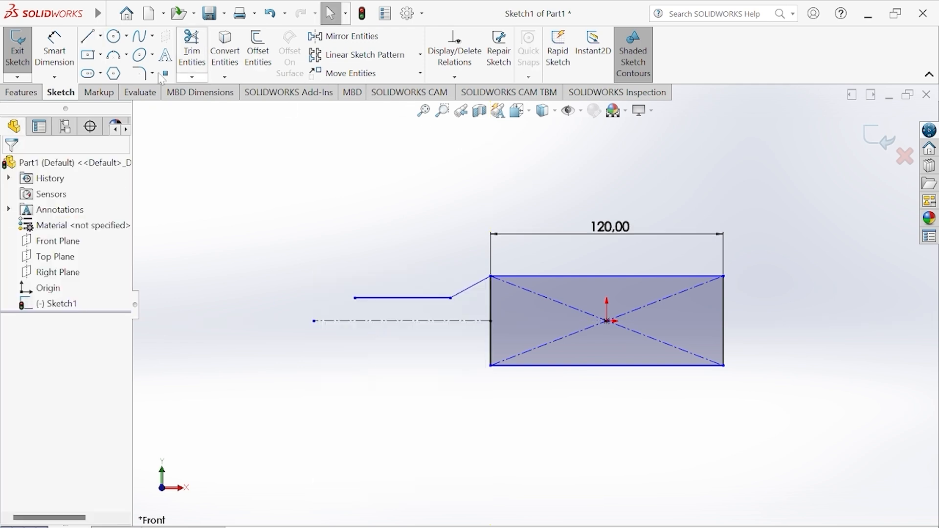
# Mirror the sloping line and its connected horizontal line about the horizontal centerline.
pyautogui.click(347, 41)
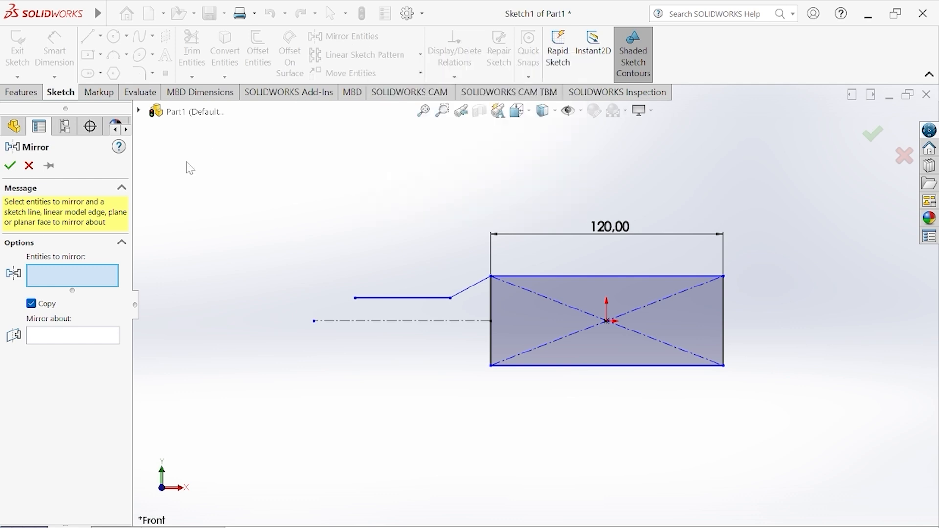
pyautogui.click(467, 292)
pyautogui.click(420, 298)
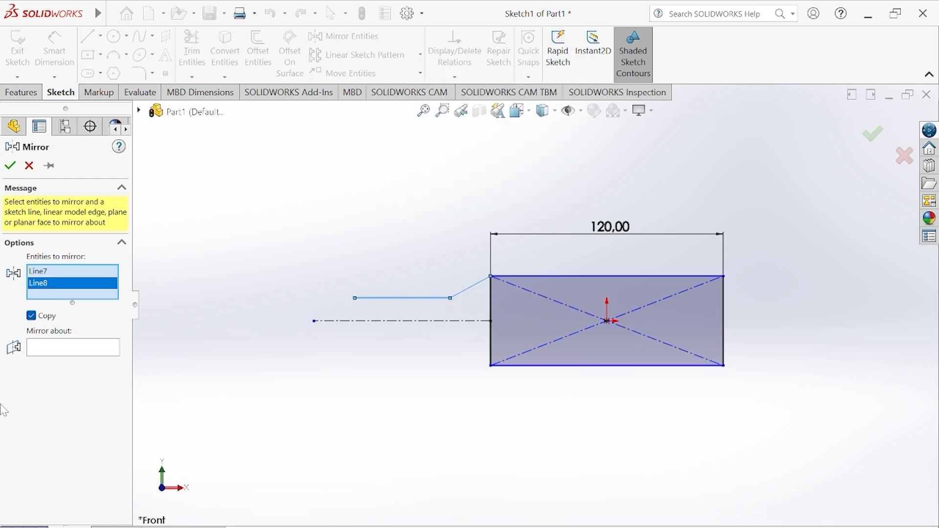
pyautogui.click(94, 348)
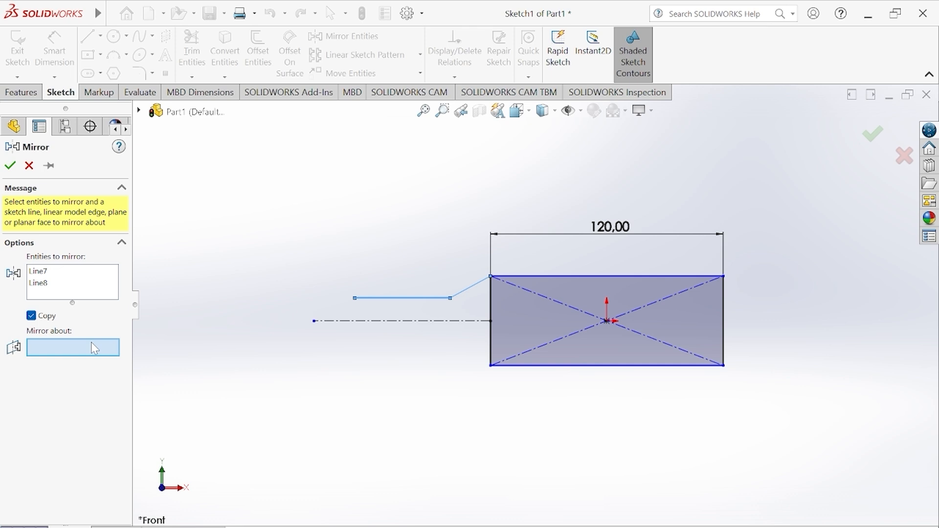
pyautogui.click(455, 322)
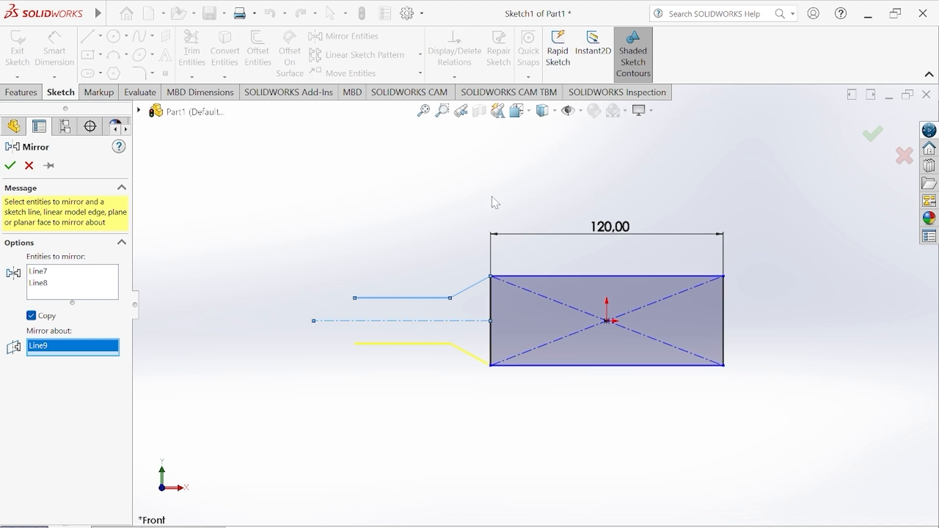
pyautogui.click(11, 165)
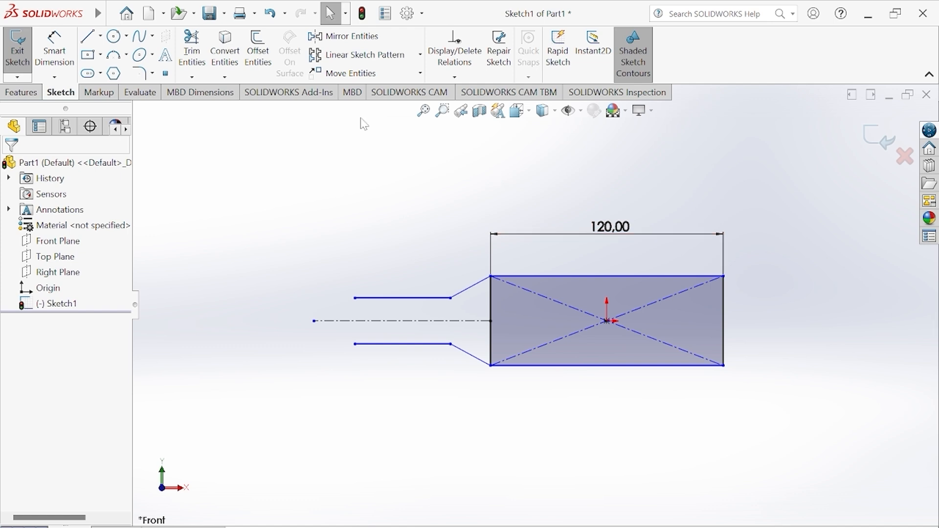
# Trim away the horizontal centerline between the two mirrored side lines.
pyautogui.click(192, 52)
pyautogui.moveTo(342, 295); pyautogui.dragTo(352, 354)
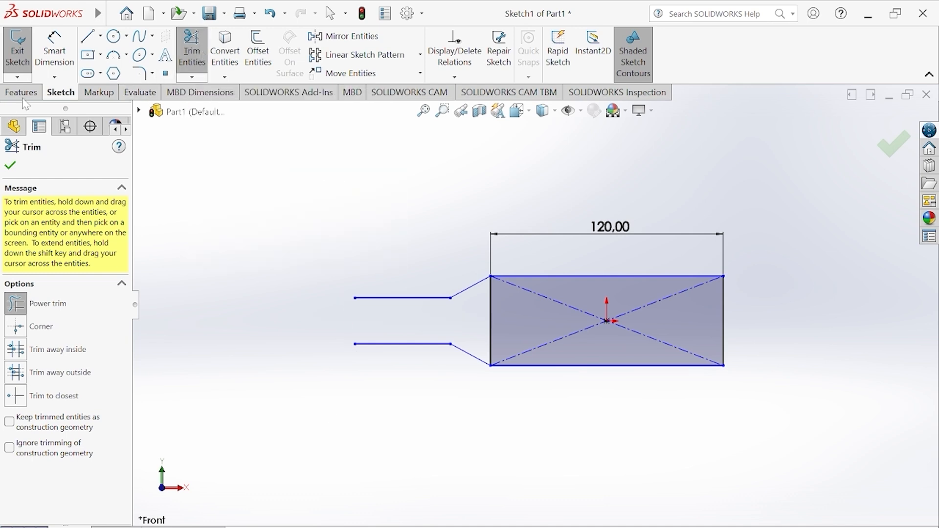
pyautogui.click(10, 166)
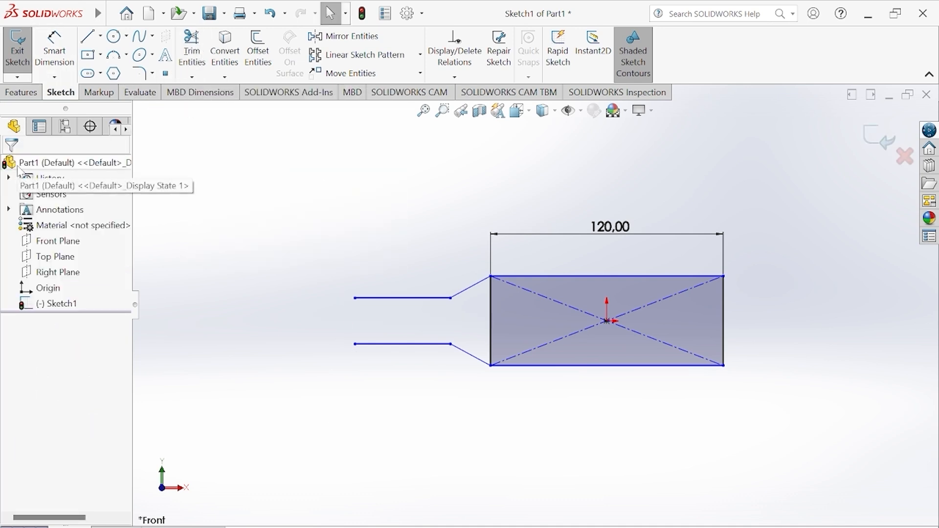
pyautogui.moveTo(44, 23)
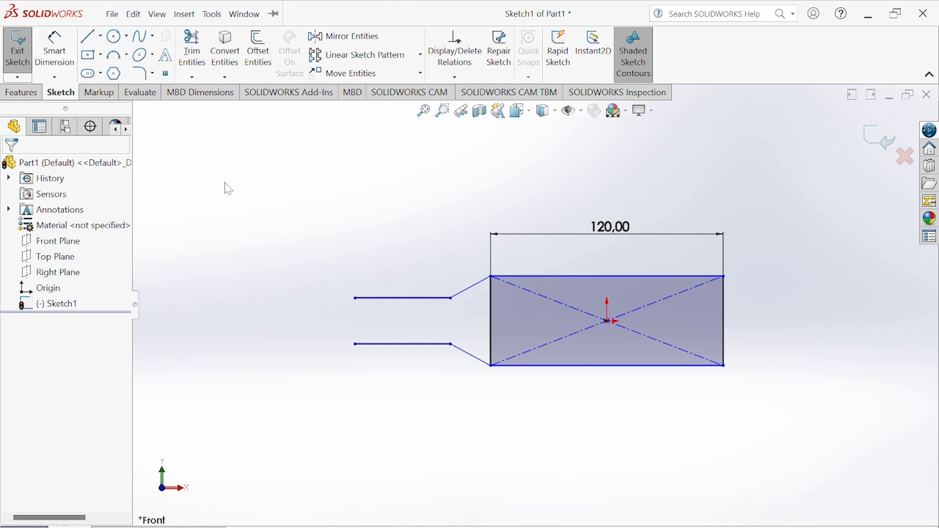
pyautogui.moveTo(354, 297); pyautogui.dragTo(328, 301)
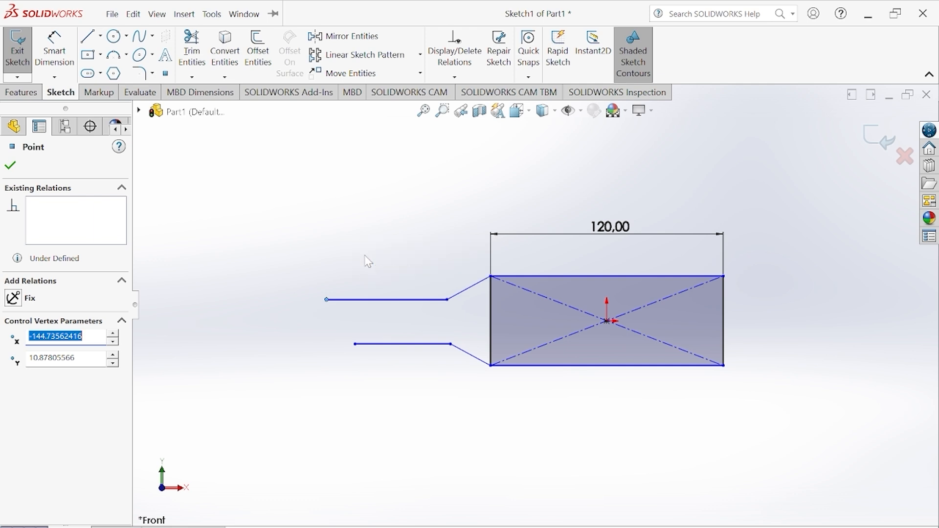
pyautogui.hotkey('ctrl', 'z')
# Dimension the upper and lower horizontal side lines to a length of 52 mm each.
pyautogui.click(50, 55)
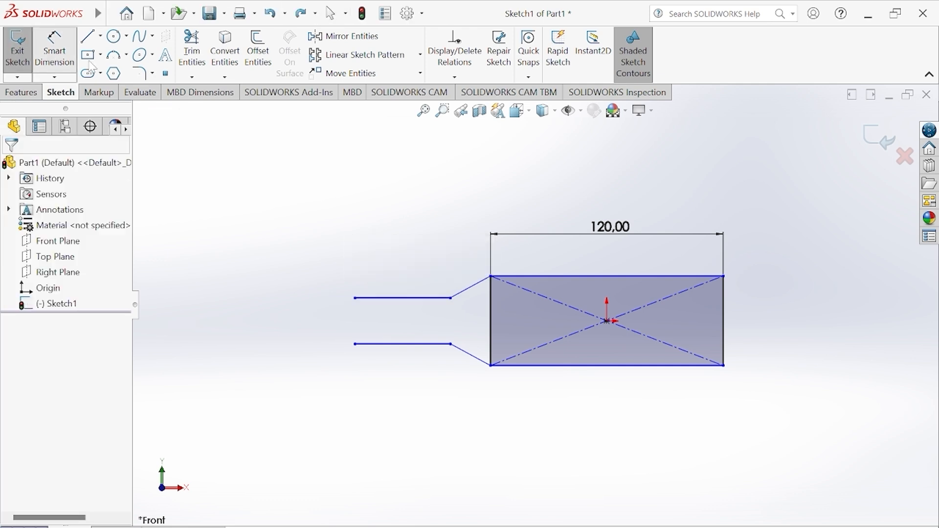
pyautogui.click(416, 299)
pyautogui.click(406, 206)
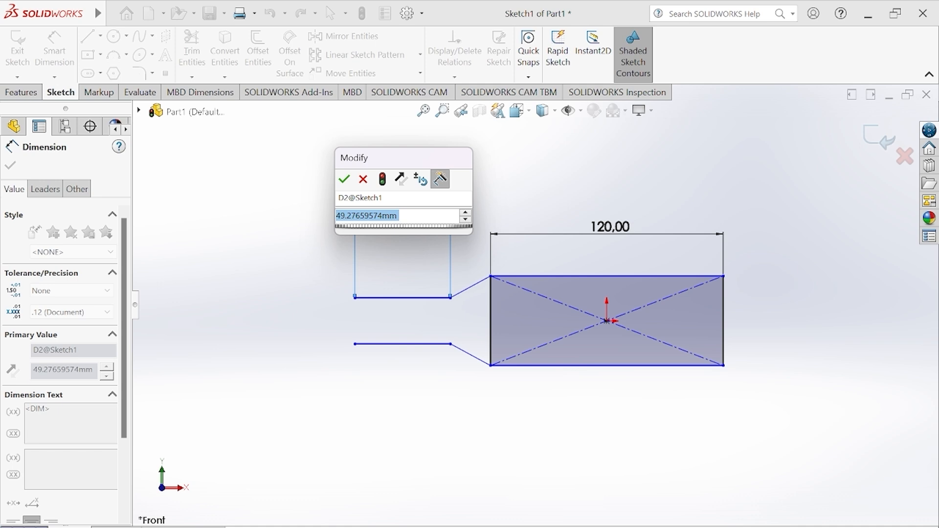
pyautogui.write('52')
pyautogui.press('Return')
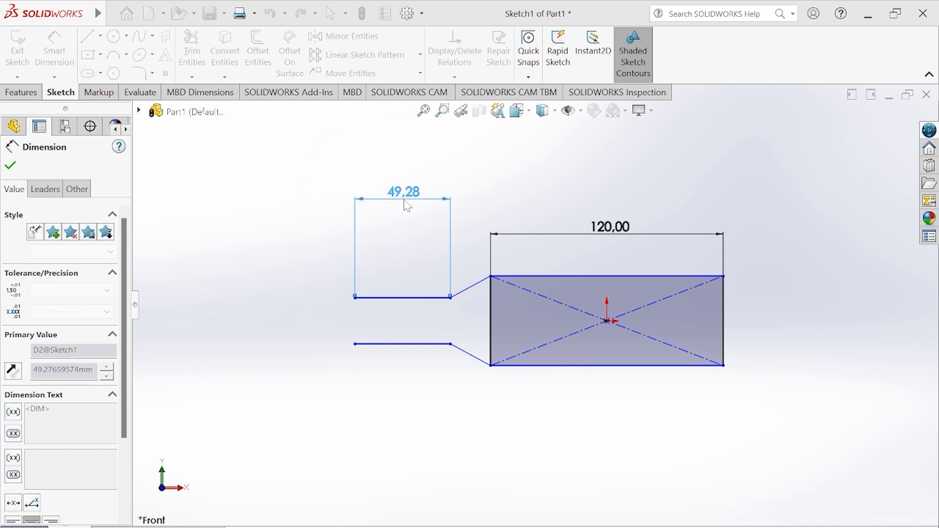
pyautogui.click(389, 345)
pyautogui.click(397, 424)
pyautogui.write('52')
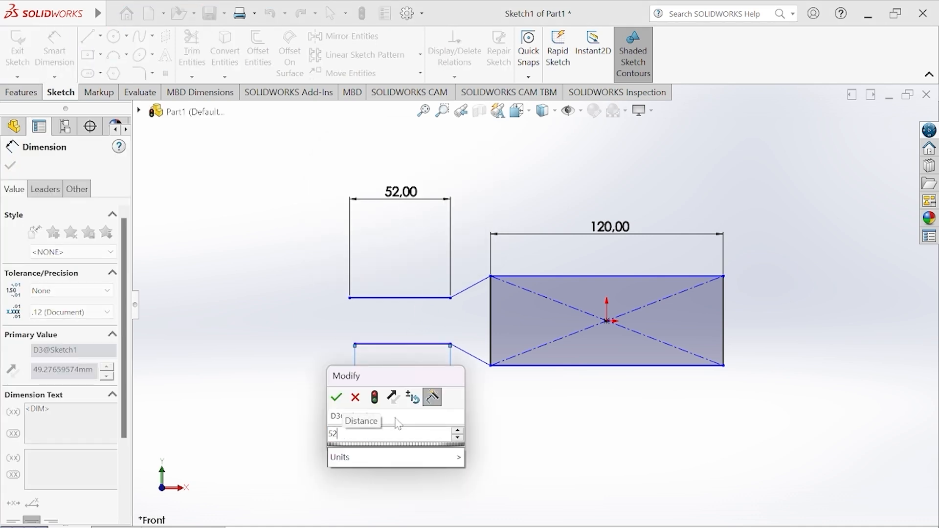
pyautogui.press('Return')
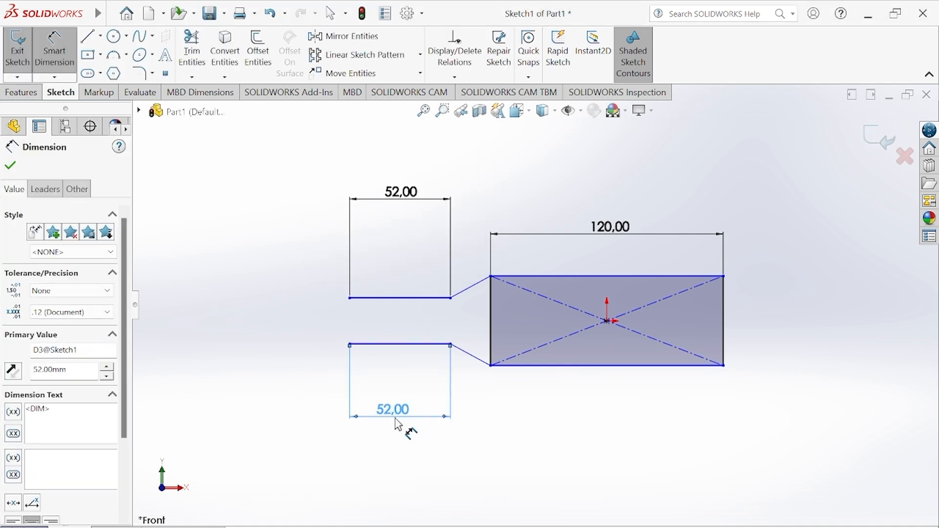
pyautogui.click(10, 166)
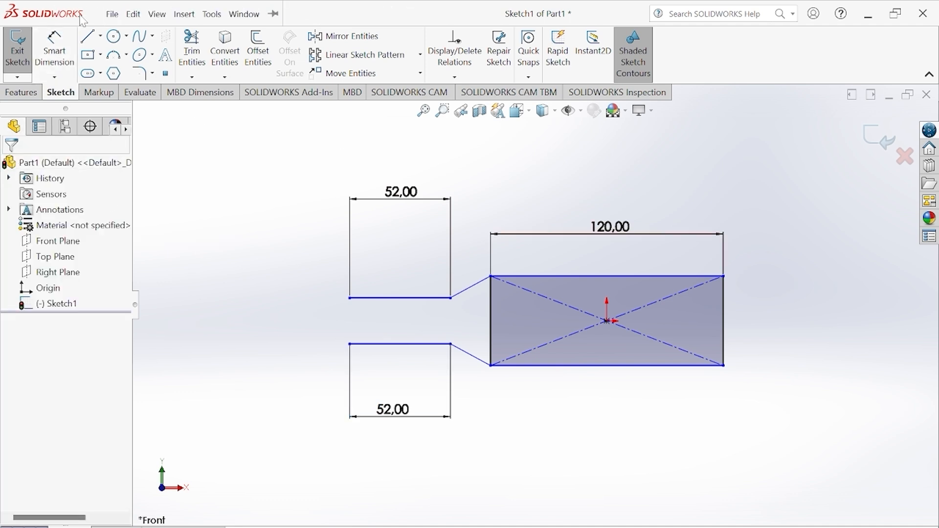
# Sketch a circle of about 20.7 mm radius, centered level with the origin just beyond the free ends of the horizontal side lines.
pyautogui.click(127, 38)
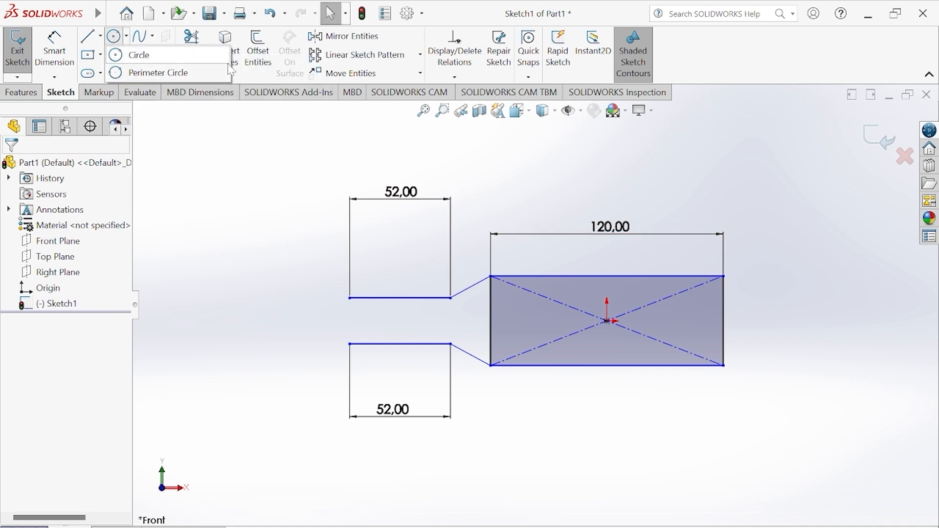
pyautogui.click(141, 60)
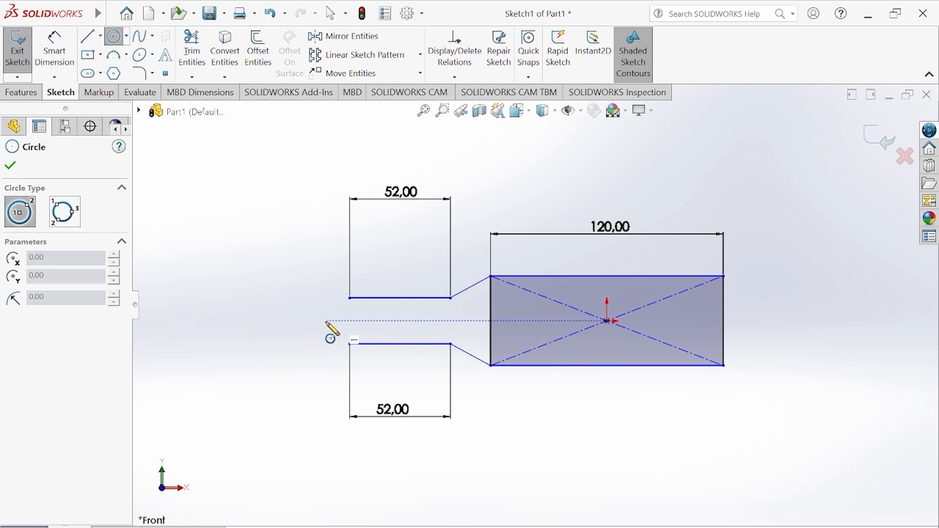
pyautogui.click(311, 321)
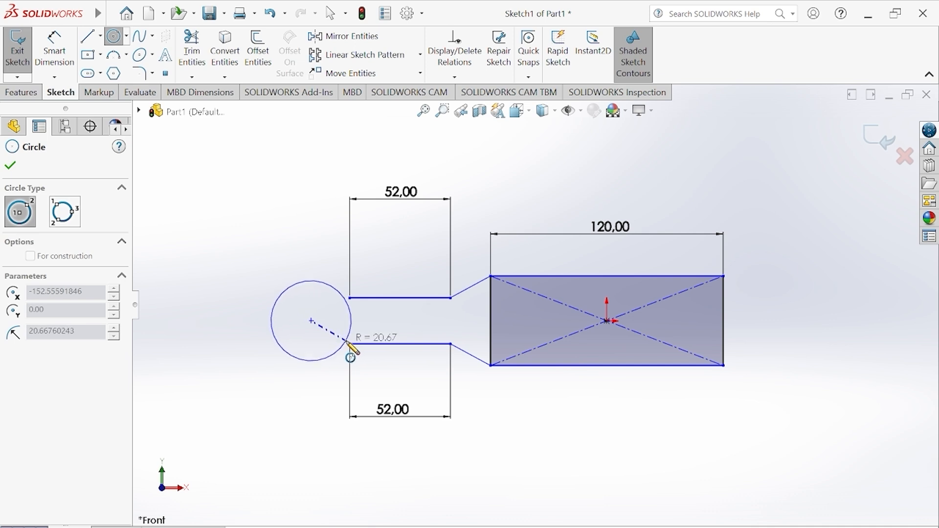
pyautogui.click(347, 342)
pyautogui.rightClick(349, 344)
pyautogui.click(369, 352)
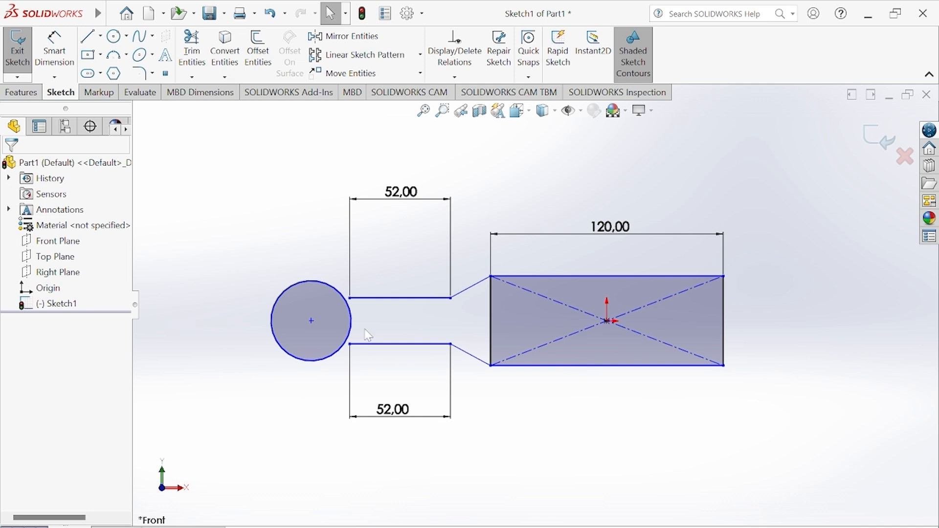
# Add a coincident relation between the free endpoint of the upper horizontal line and the circle.
pyautogui.scroll(-5, 396, 303)
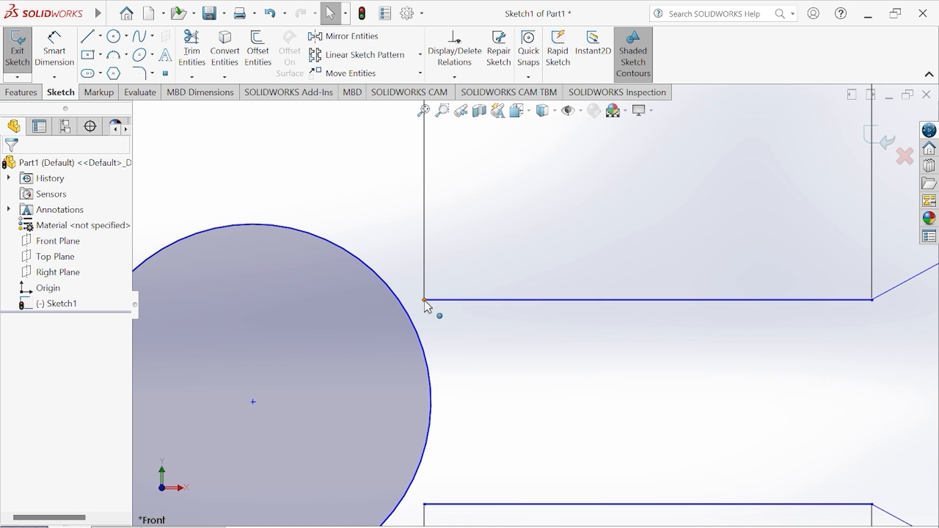
pyautogui.click(425, 302)
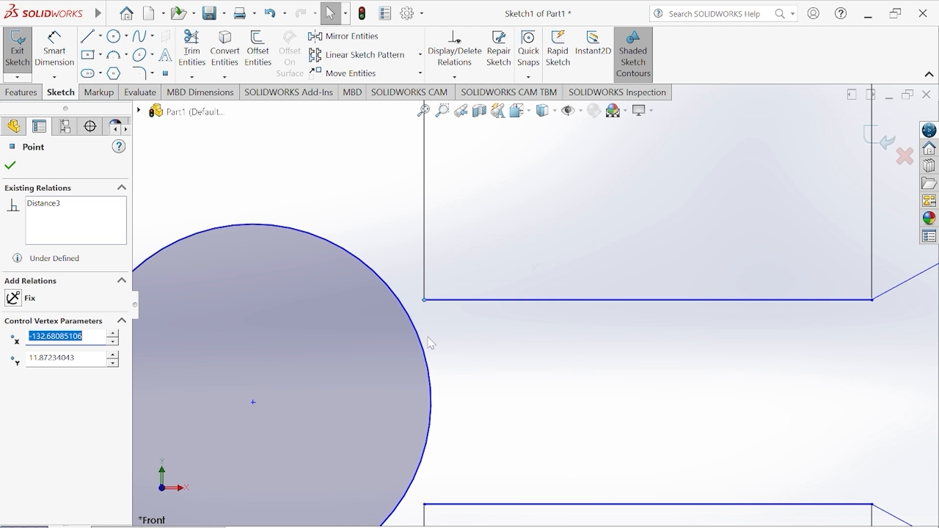
pyautogui.keyDown('ctrl'); pyautogui.click(395, 297); pyautogui.keyUp('ctrl')
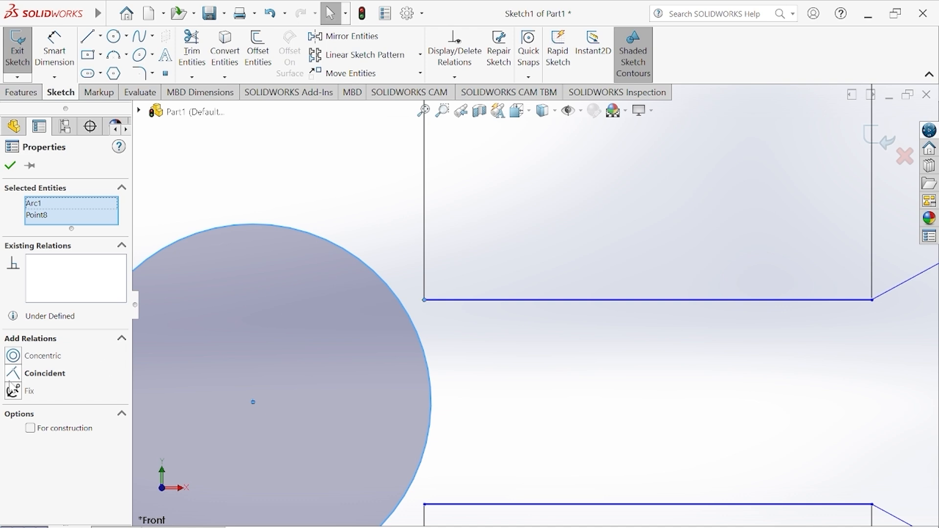
pyautogui.click(27, 375)
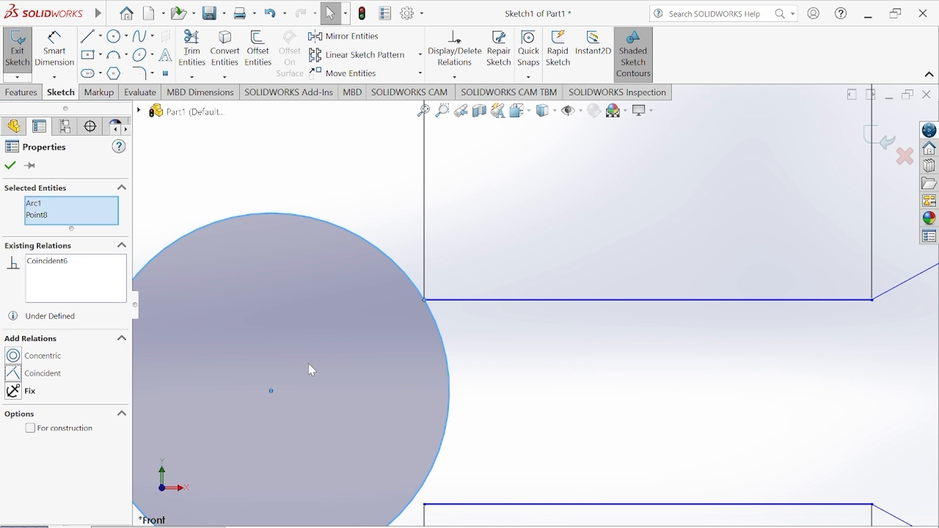
pyautogui.click(9, 165)
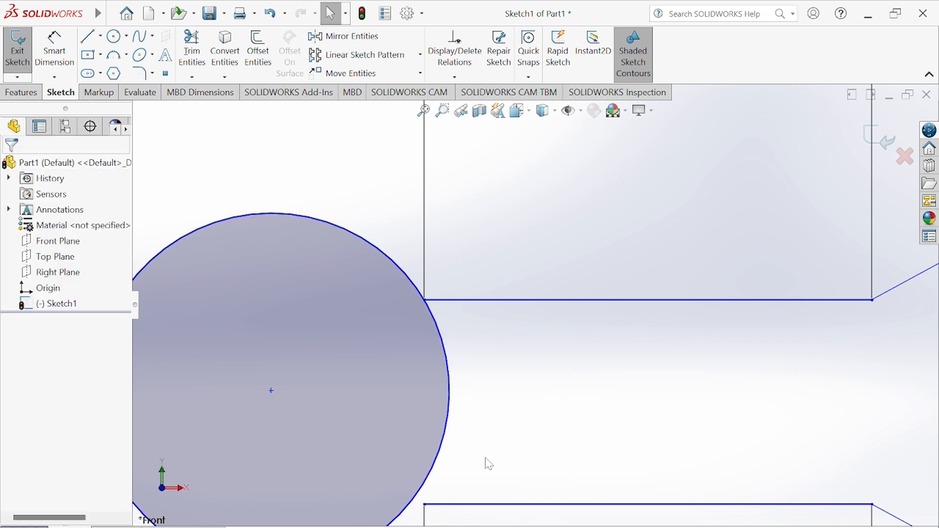
pyautogui.scroll(3, 484, 455)
pyautogui.scroll(-5, 480, 449)
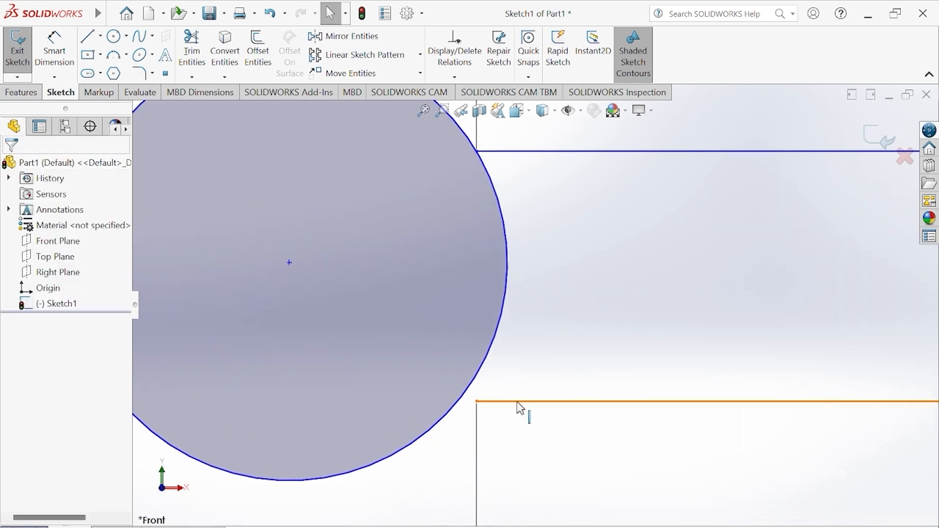
pyautogui.click(519, 402)
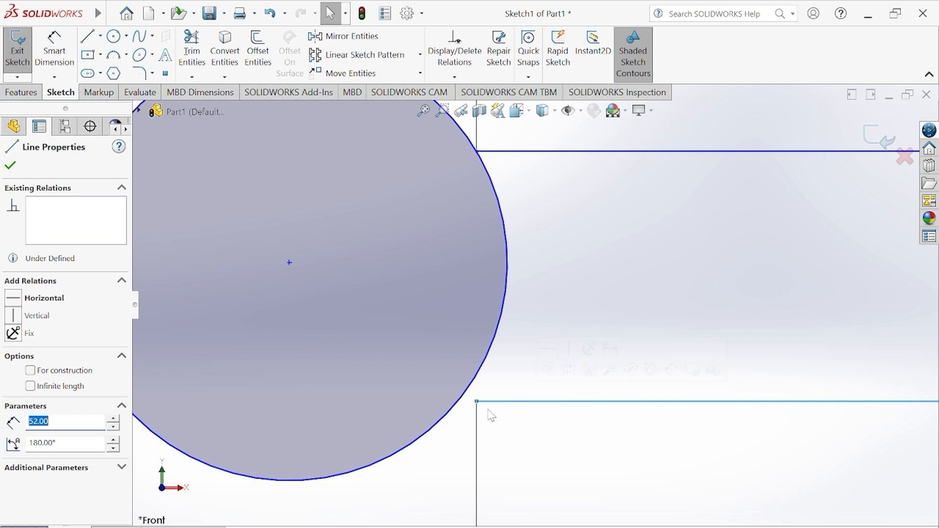
pyautogui.keyDown('ctrl'); pyautogui.click(446, 418); pyautogui.keyUp('ctrl')
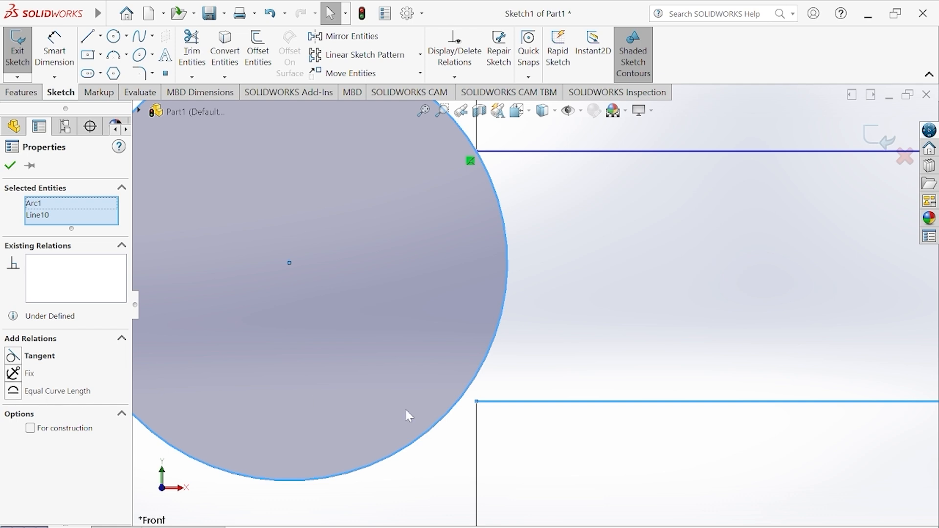
pyautogui.click(458, 446)
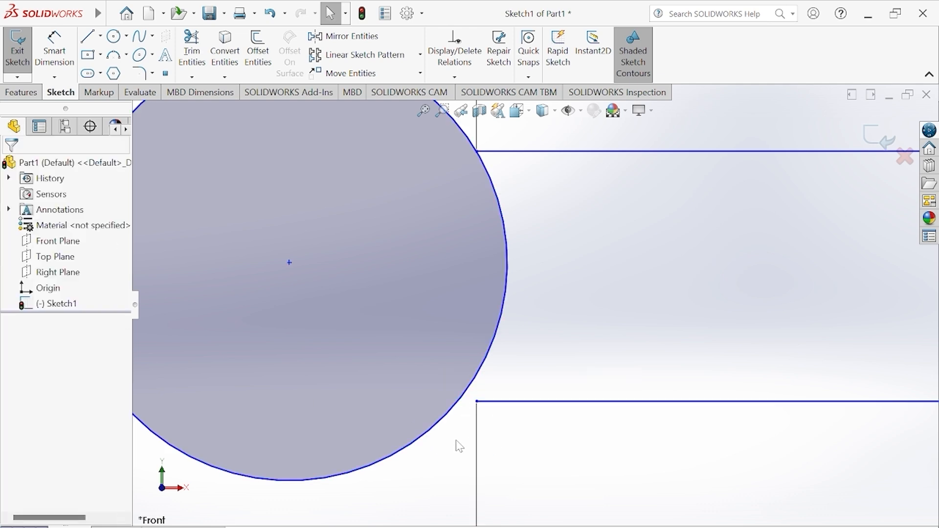
# Add a coincident relation between the free endpoint of the lower horizontal line and the circle.
pyautogui.click(477, 402)
pyautogui.keyDown('ctrl'); pyautogui.click(453, 407); pyautogui.keyUp('ctrl')
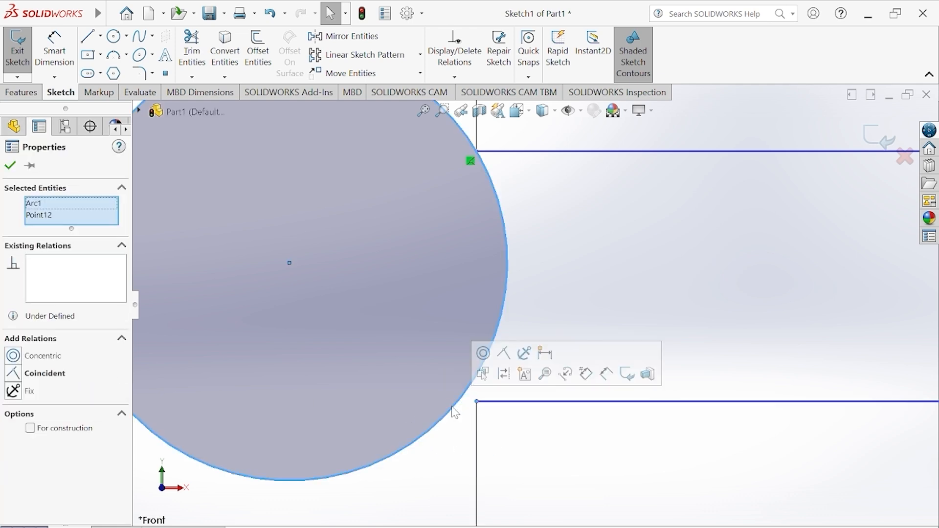
pyautogui.click(44, 373)
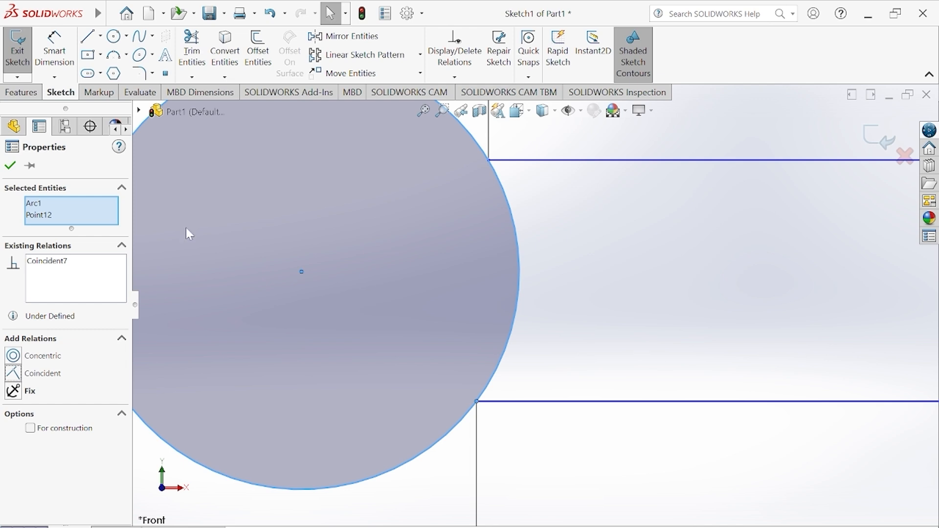
pyautogui.press('Escape')
# Start an offset of the end circle and reverse it toward the circle's inside.
pyautogui.scroll(4, 457, 270)
pyautogui.scroll(3, 518, 281)
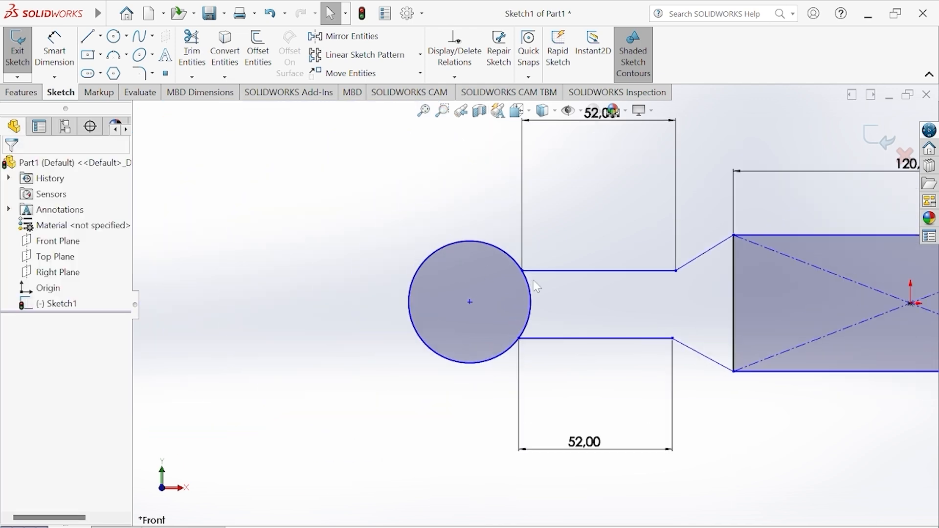
pyautogui.scroll(-3, 533, 282)
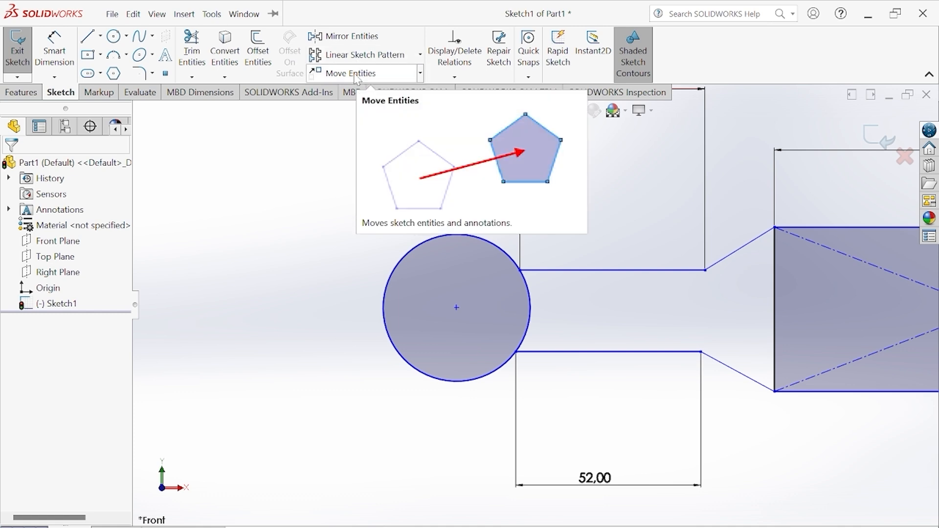
pyautogui.click(268, 73)
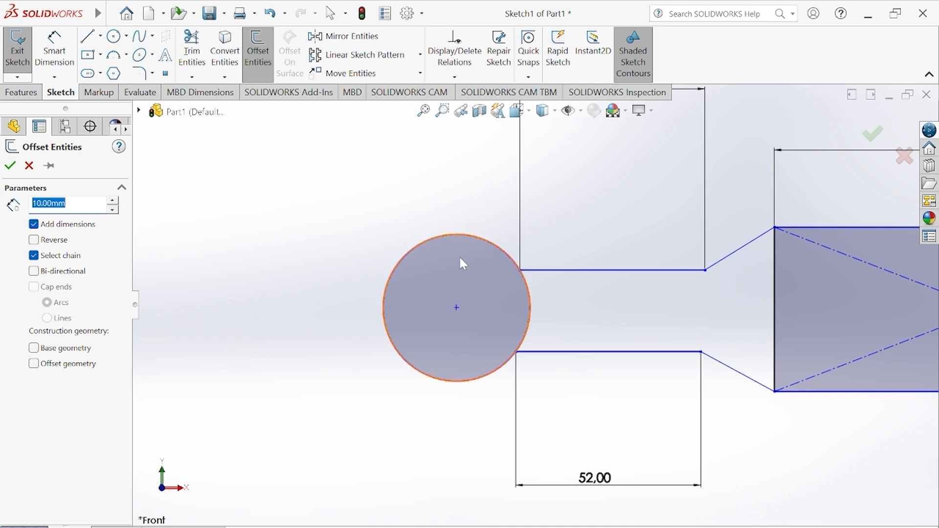
pyautogui.click(454, 238)
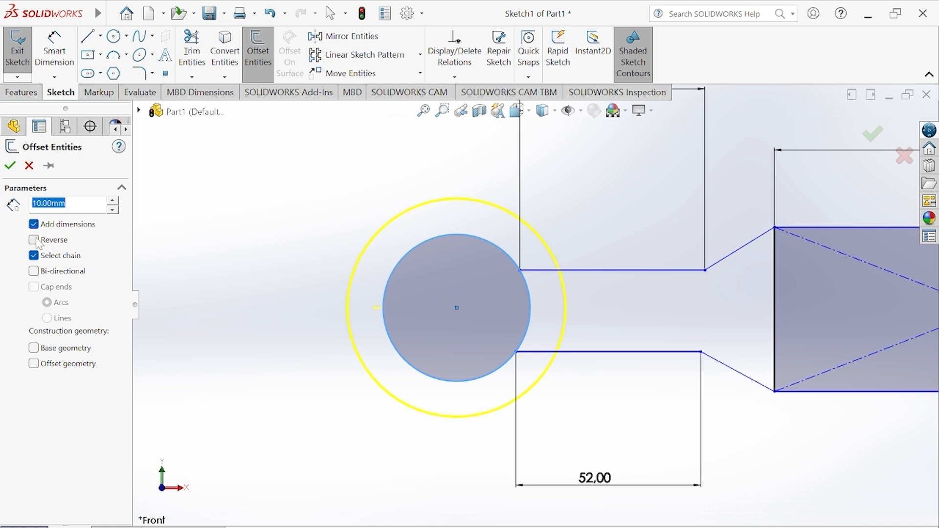
pyautogui.click(38, 242)
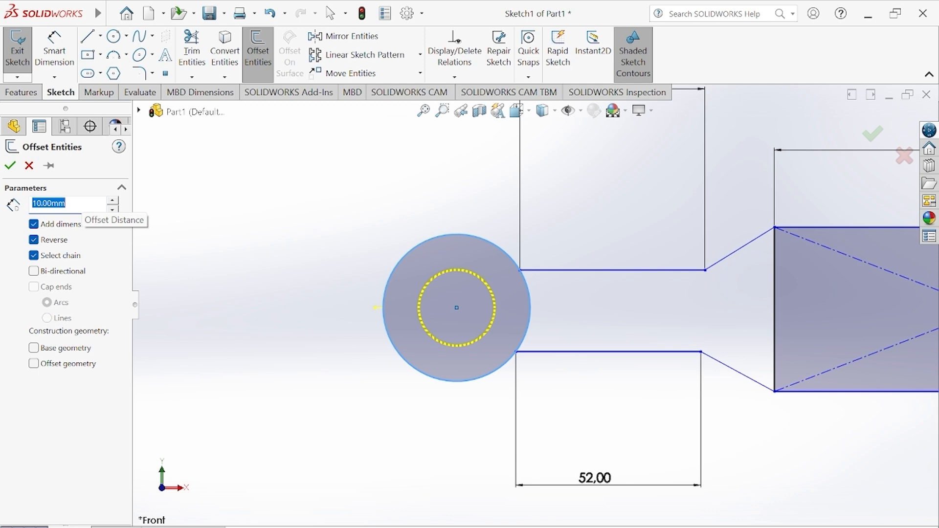
# Try inward offset distances of 2, 3 and 5 mm for the end circle.
pyautogui.write('2')
pyautogui.press('Return')
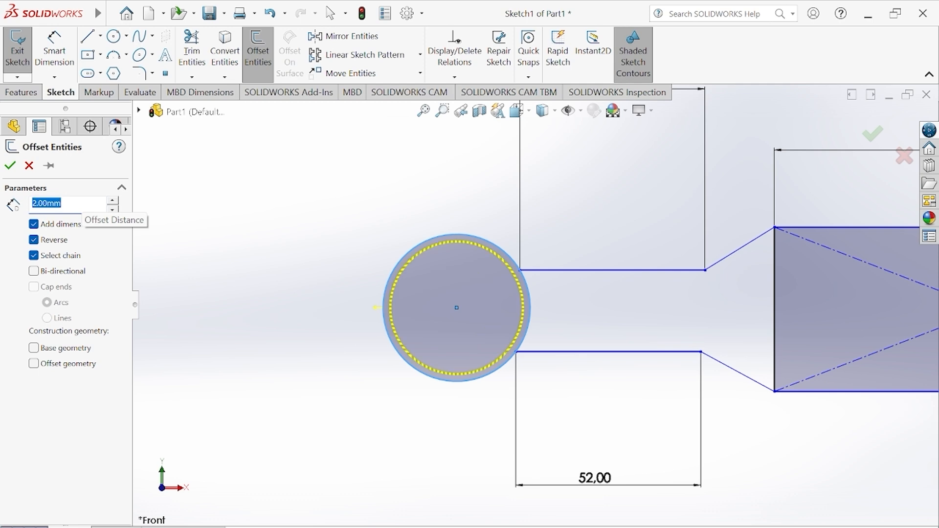
pyautogui.write('3')
pyautogui.press('Return')
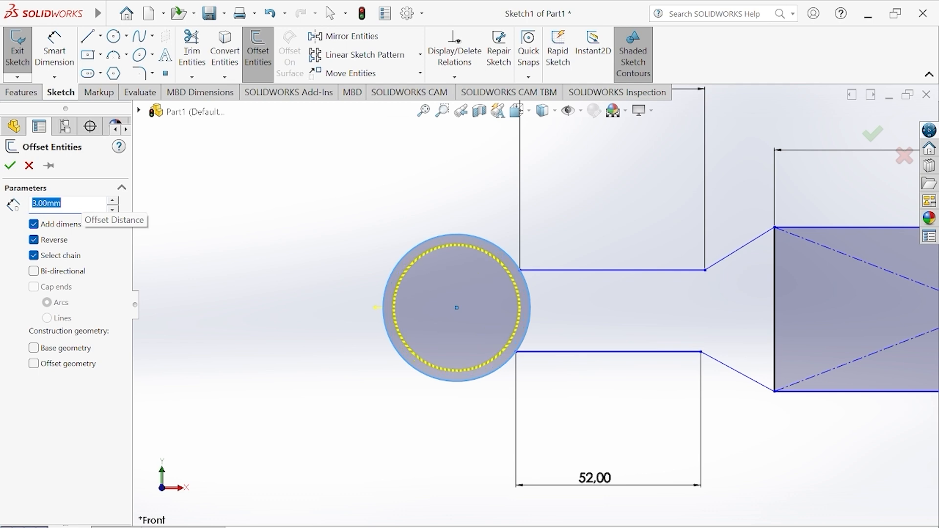
pyautogui.write('5')
pyautogui.press('Return')
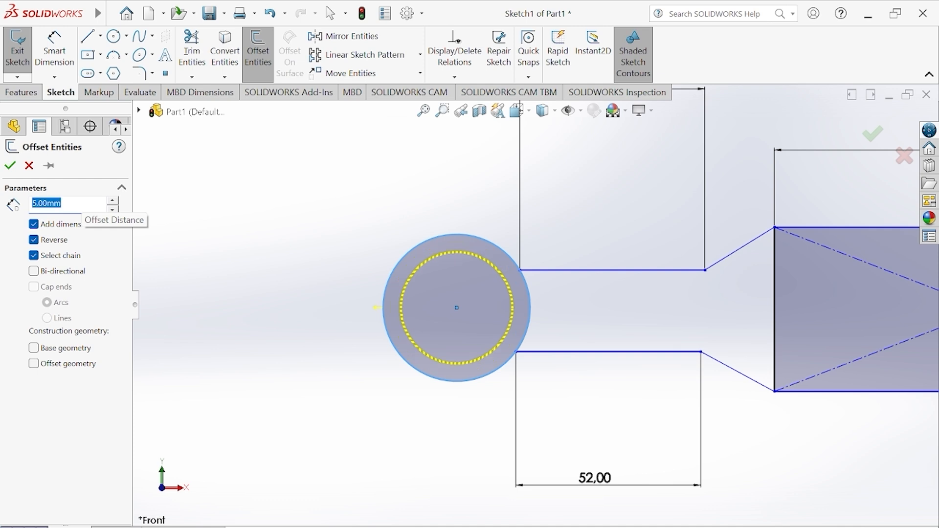
# Set the inward offset distance to 8 mm and create the inner circle.
pyautogui.press('BackSpace')
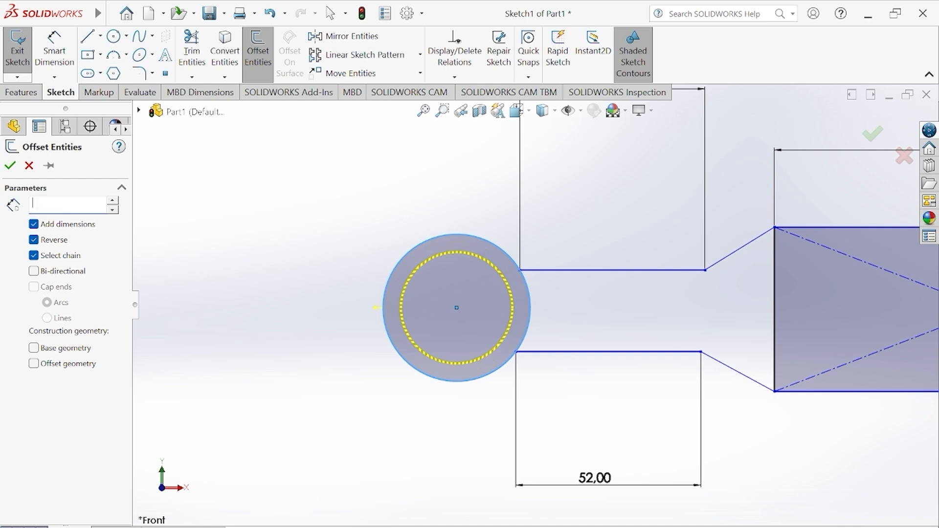
pyautogui.press('Return')
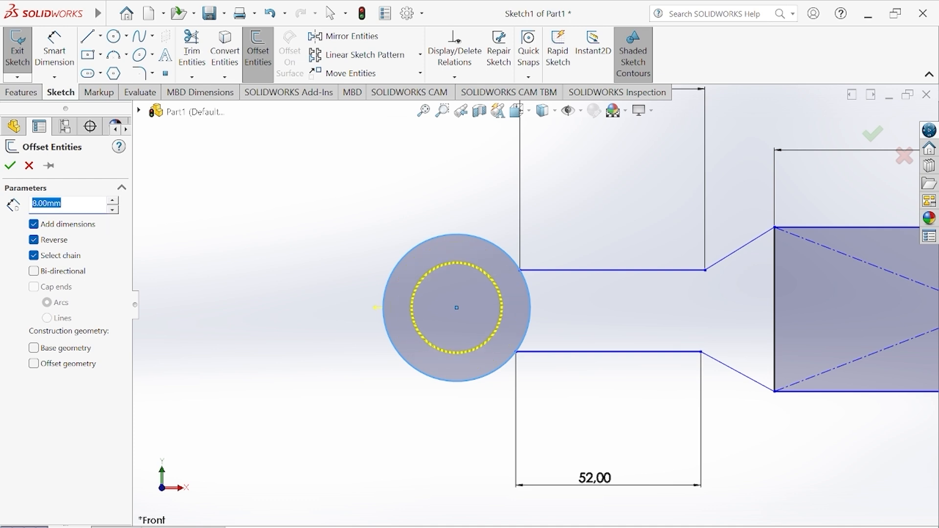
pyautogui.click(9, 166)
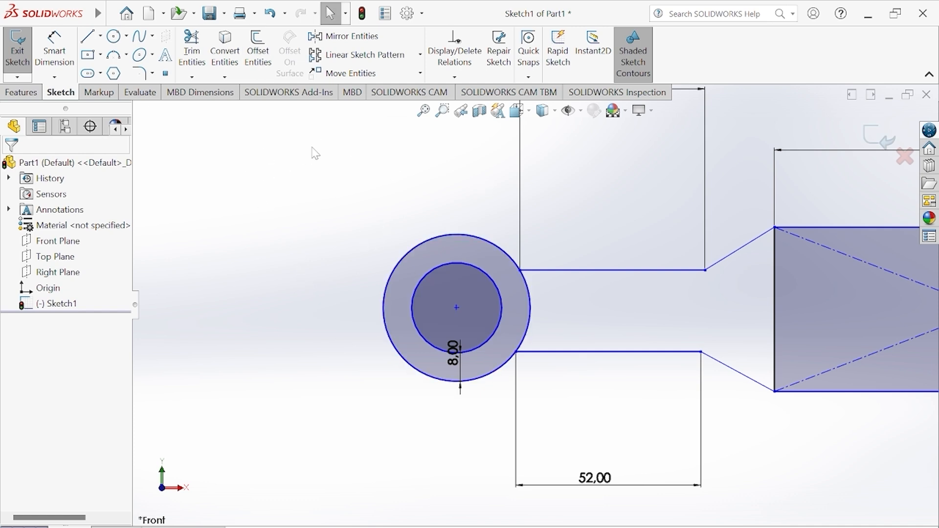
# Sketch a pointed two-line tooth from the inner circle's left quadrant nearly out to the outer circle and about 7.6 mm back onto the inner circle.
pyautogui.scroll(-1, 312, 147)
pyautogui.scroll(2, 324, 158)
pyautogui.scroll(-2, 373, 195)
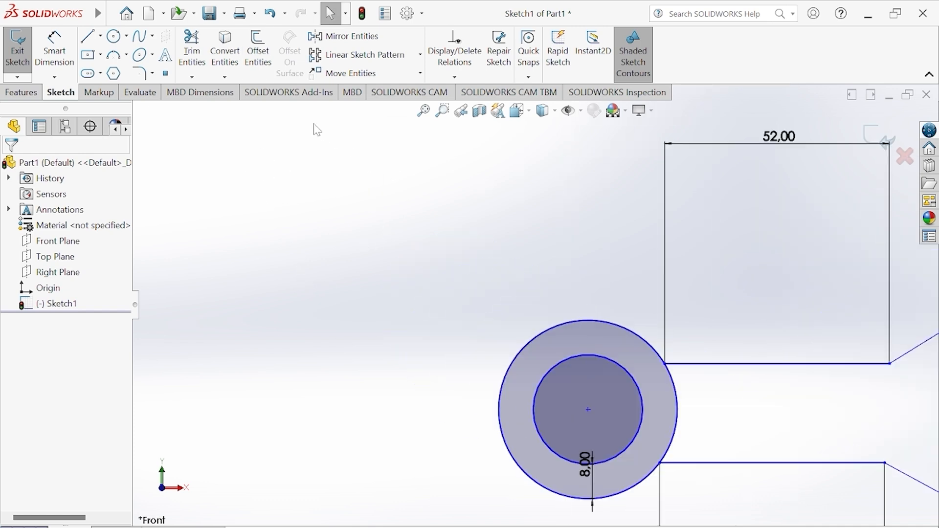
pyautogui.click(89, 37)
pyautogui.scroll(3, 555, 383)
pyautogui.scroll(-5, 538, 356)
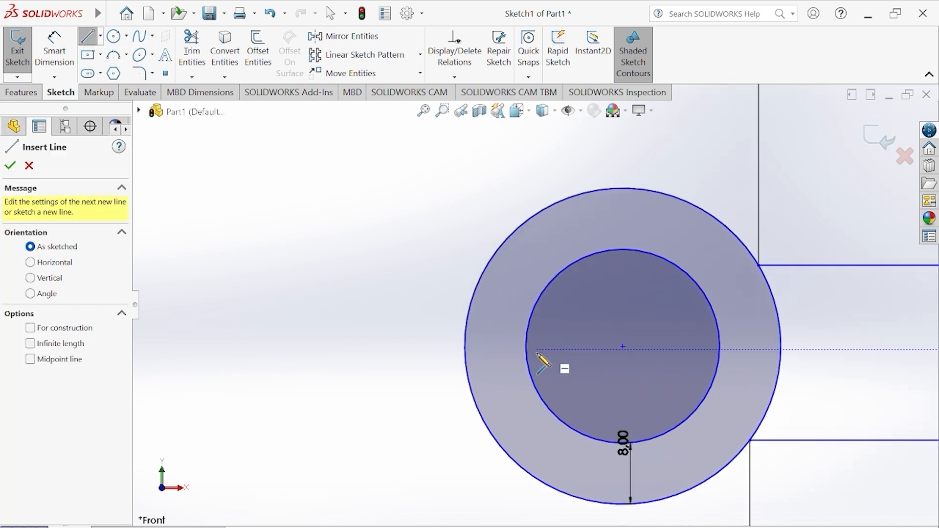
pyautogui.scroll(-2, 537, 362)
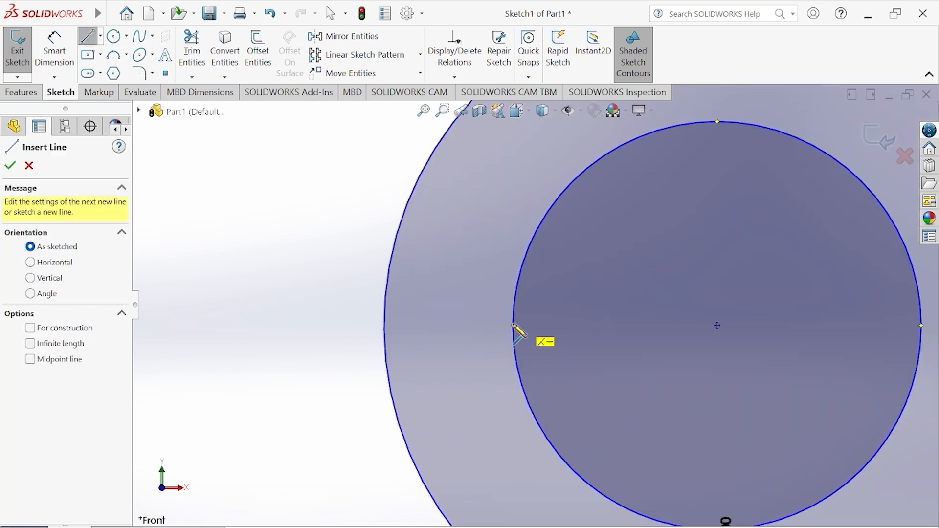
pyautogui.click(513, 325)
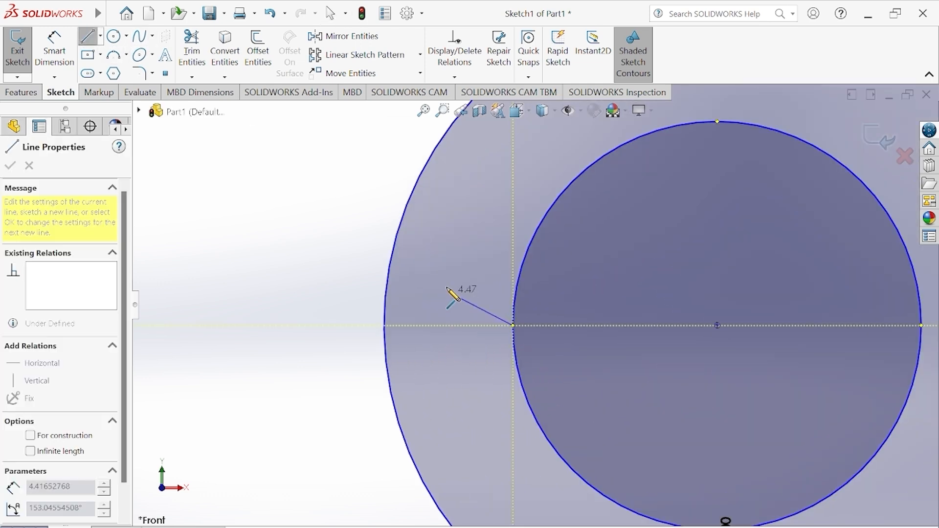
pyautogui.click(407, 257)
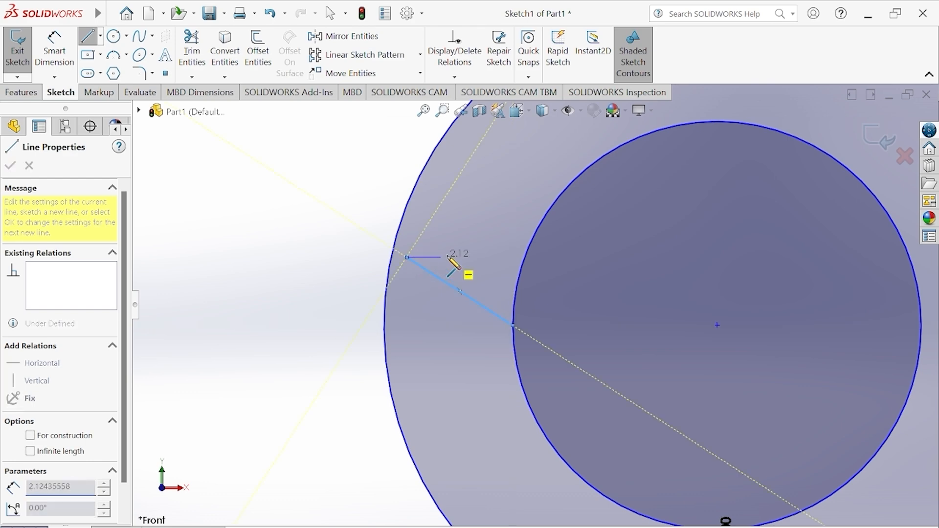
pyautogui.rightClick(528, 248)
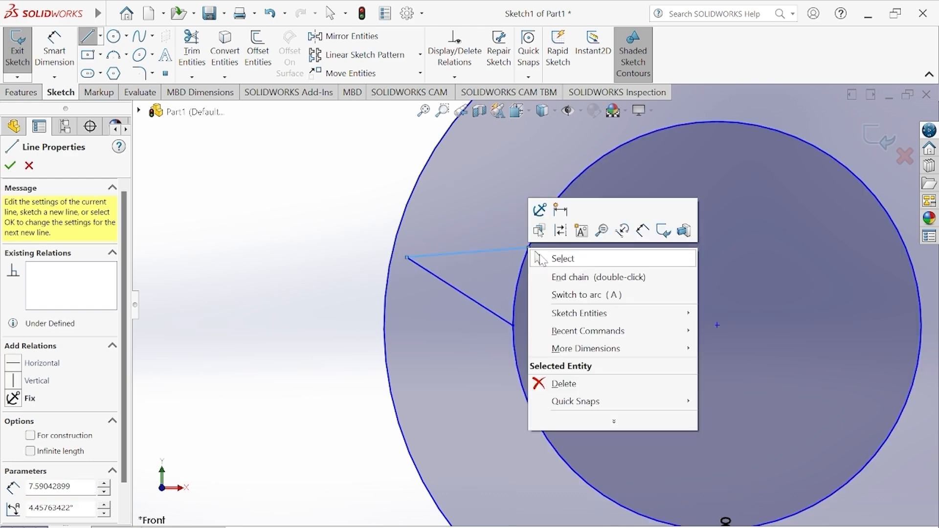
pyautogui.click(540, 258)
pyautogui.scroll(8, 653, 315)
pyautogui.scroll(-3, 651, 313)
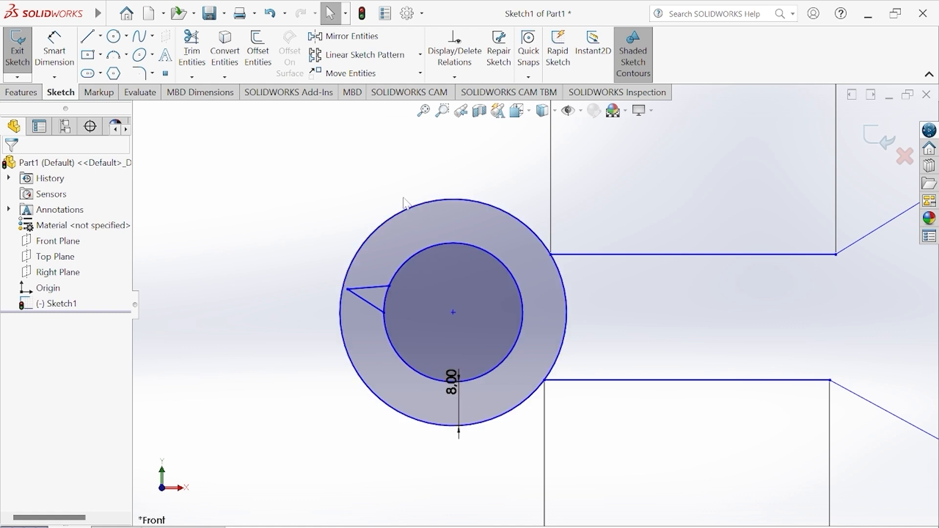
# Set up a circular sketch pattern of the two tooth lines about the common center of the circles.
pyautogui.click(420, 55)
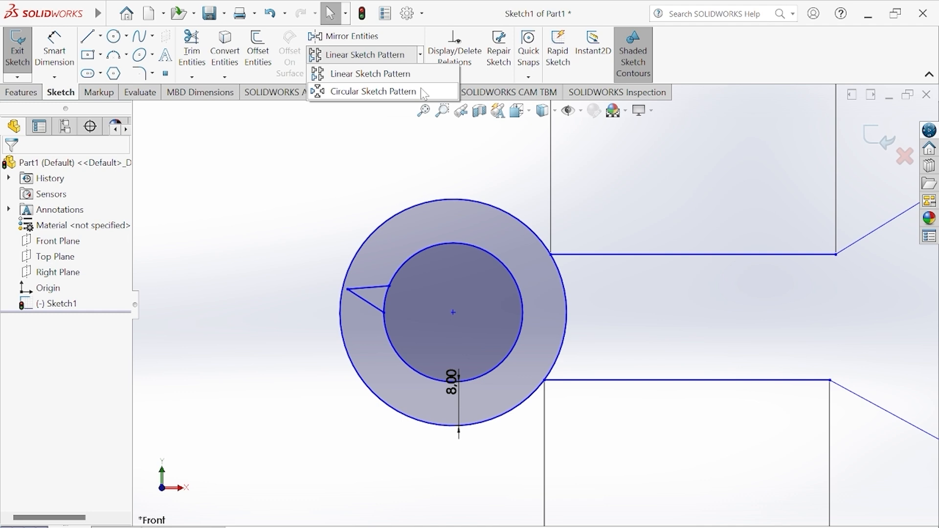
pyautogui.click(391, 93)
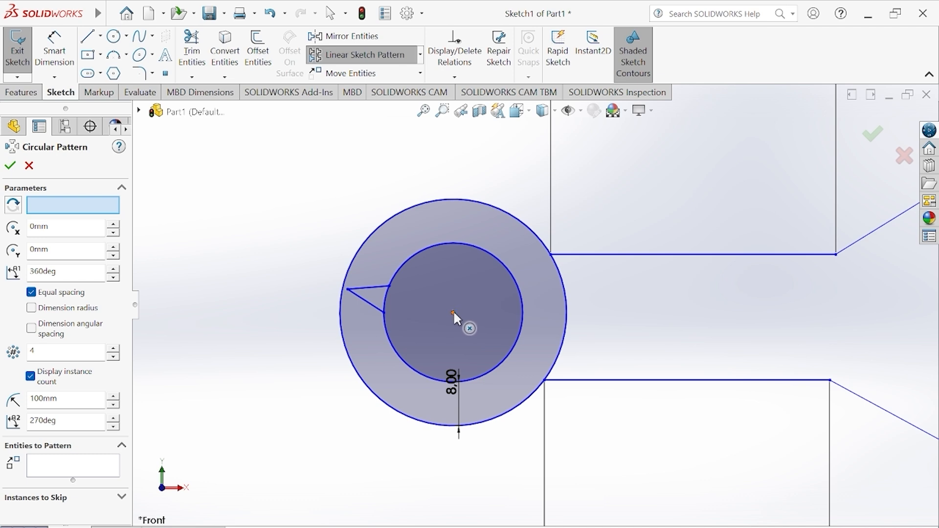
pyautogui.click(78, 208)
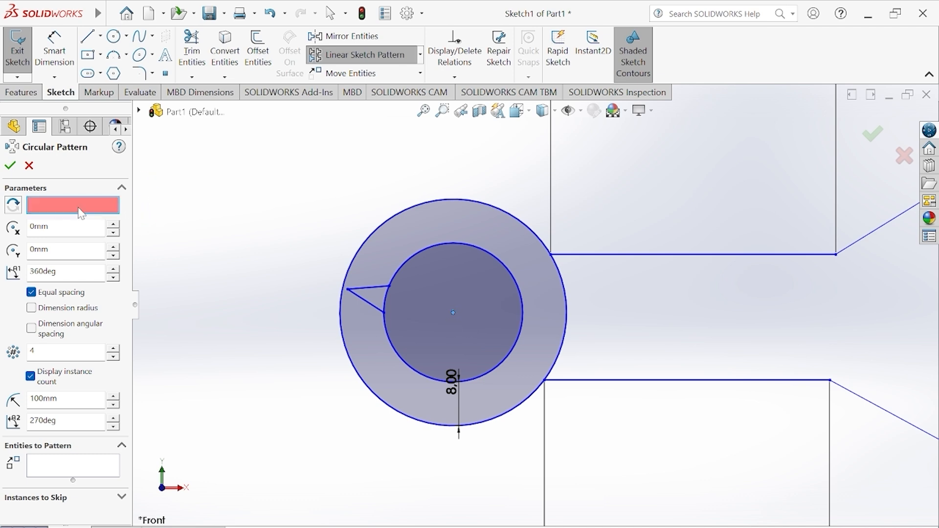
pyautogui.click(453, 313)
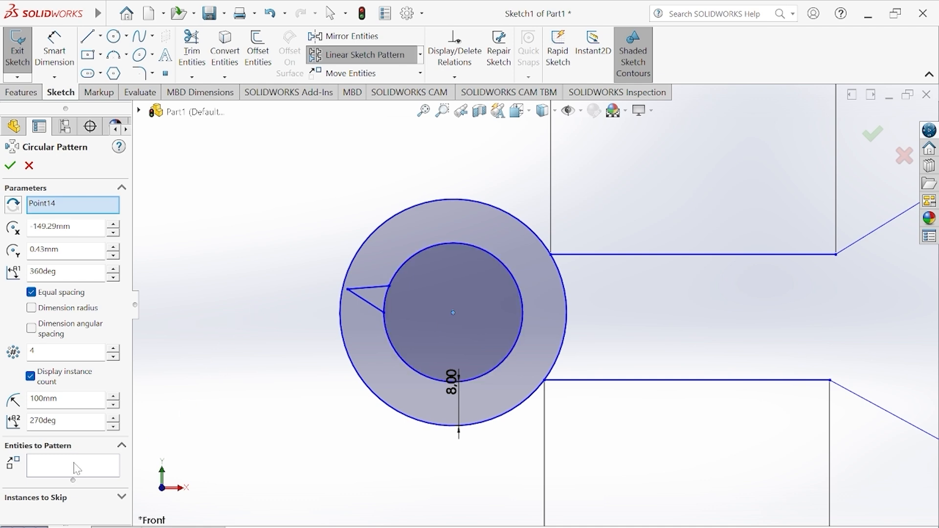
pyautogui.scroll(5, 329, 297)
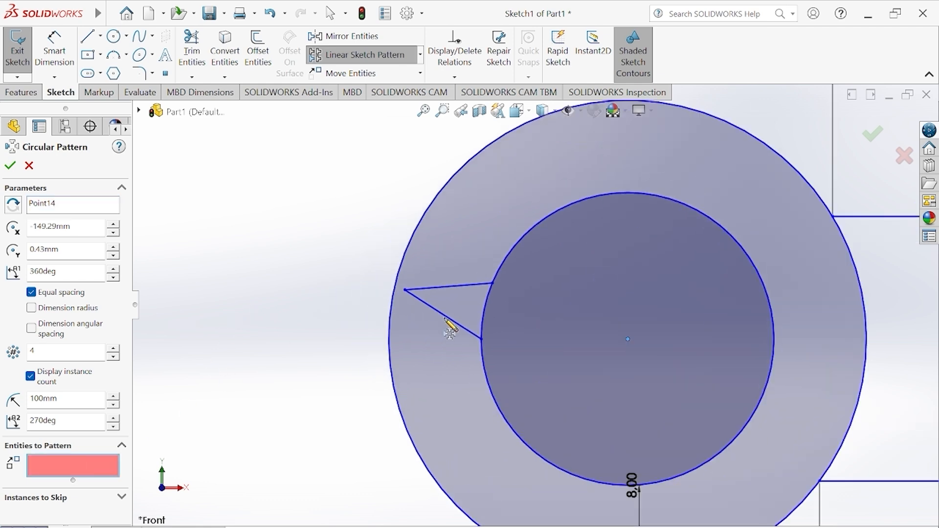
pyautogui.click(450, 318)
pyautogui.click(449, 287)
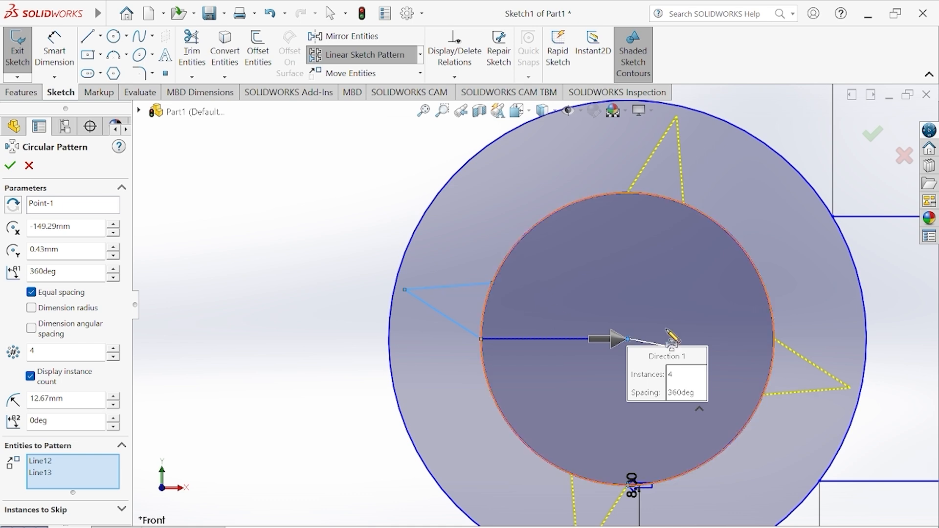
# Try instance counts of 12 and 11 for the circular tooth pattern.
pyautogui.scroll(-5, 669, 330)
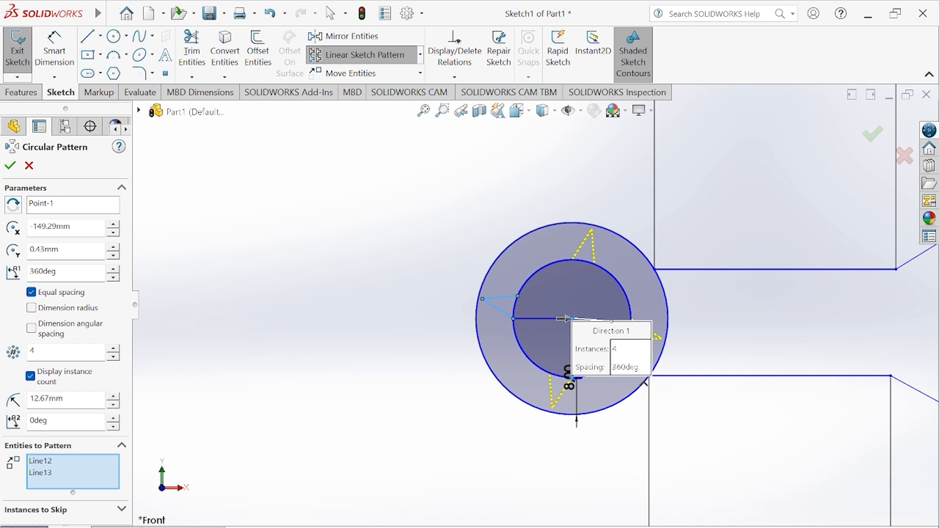
pyautogui.click(118, 347)
pyautogui.click(118, 348)
pyautogui.click(118, 347)
pyautogui.click(117, 348)
pyautogui.click(118, 348)
pyautogui.click(118, 347)
pyautogui.click(118, 348)
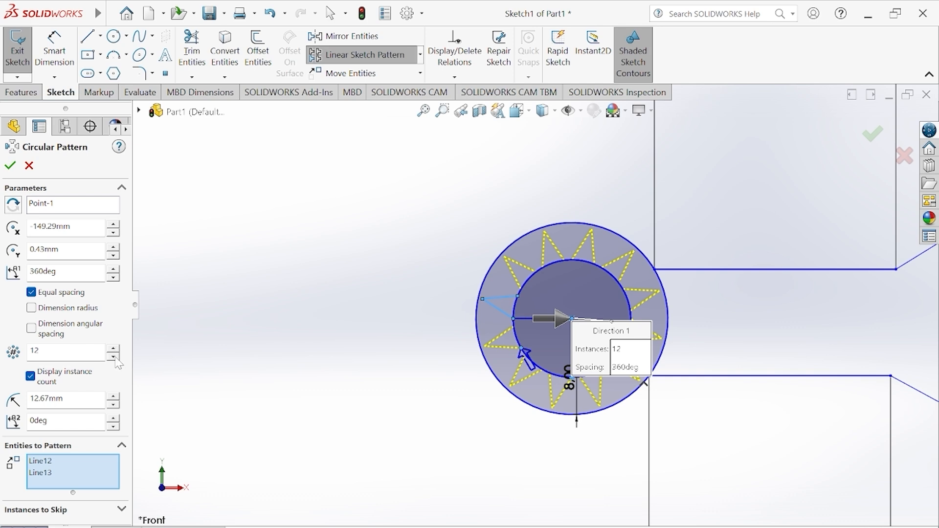
pyautogui.click(115, 358)
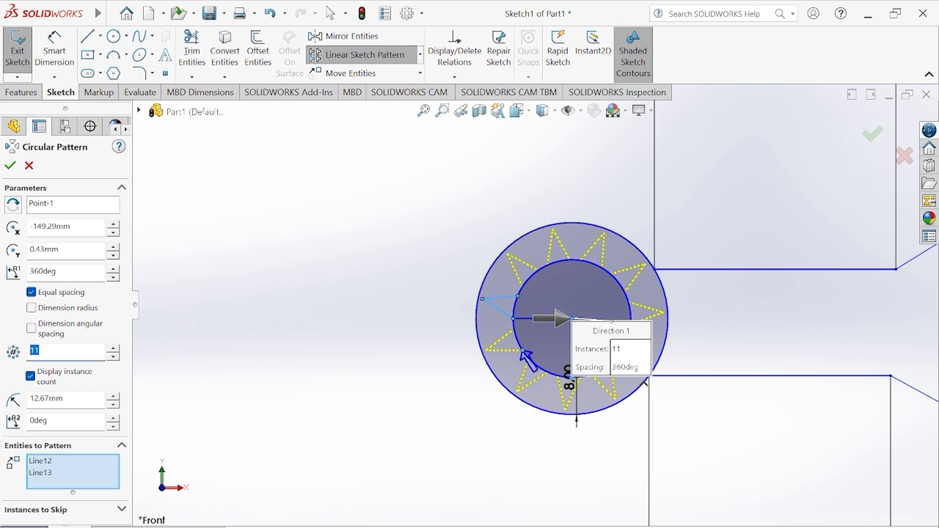
# Set the tooth pattern's instance count to 13 and create the pattern.
pyautogui.press('BackSpace')
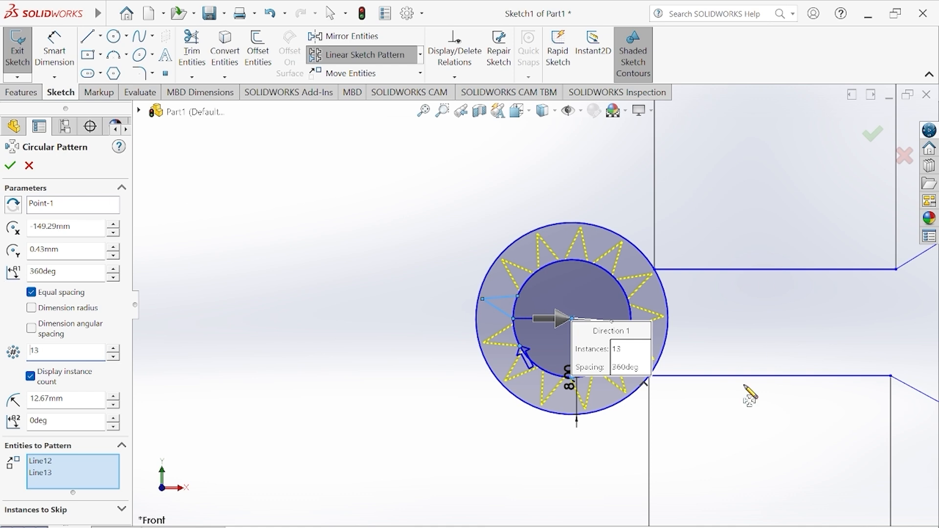
pyautogui.click(10, 165)
# Sketch a surrounding circle of about 25.4 mm radius, concentric with the toothed end circles.
pyautogui.scroll(5, 597, 329)
pyautogui.scroll(-1, 595, 324)
pyautogui.scroll(1, 595, 323)
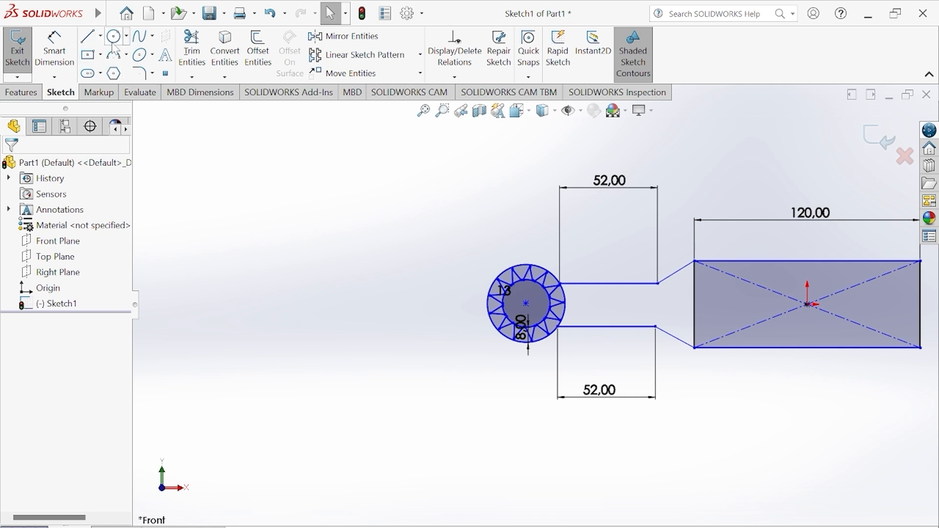
pyautogui.click(115, 37)
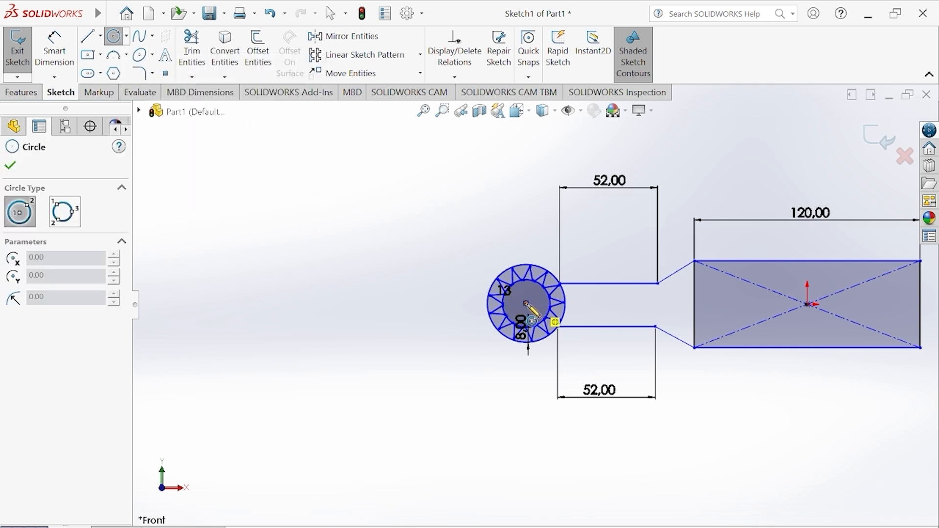
pyautogui.click(526, 303)
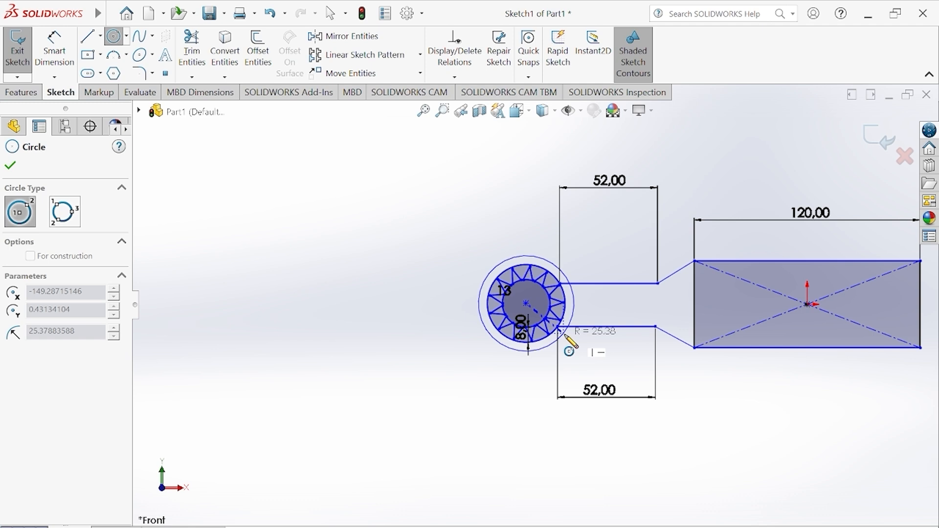
pyautogui.click(565, 335)
pyautogui.rightClick(564, 335)
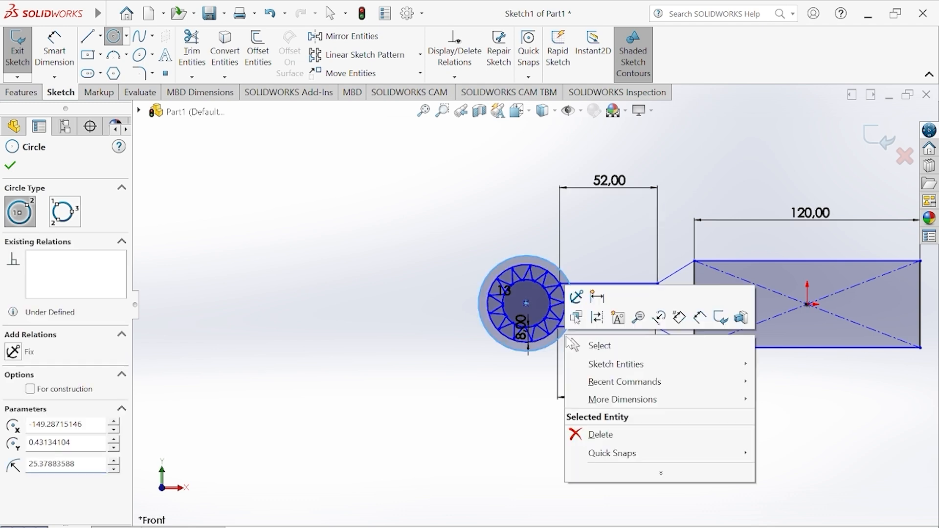
pyautogui.click(574, 341)
# Sketch a line sloping down and outward to the left from the left quadrant of the outer circle.
pyautogui.scroll(4, 666, 353)
pyautogui.scroll(-1, 667, 353)
pyautogui.scroll(-1, 648, 358)
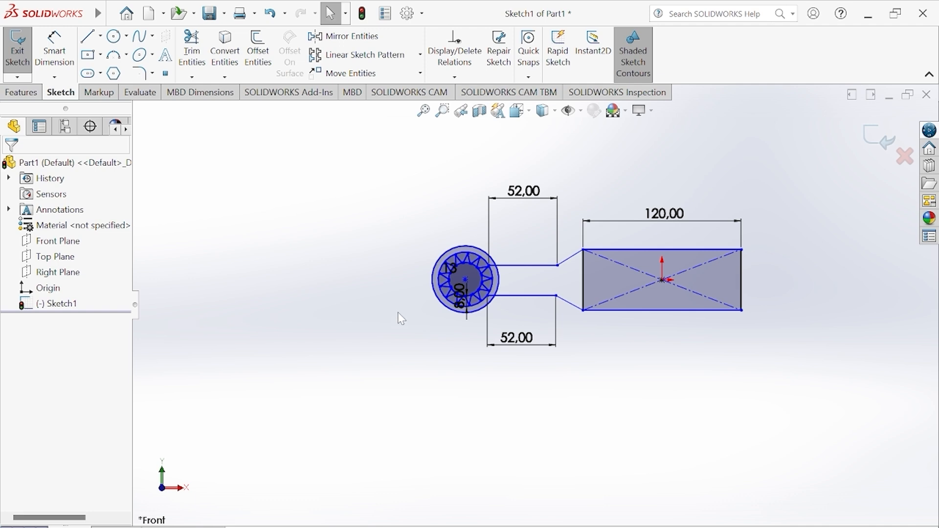
pyautogui.scroll(-2, 376, 264)
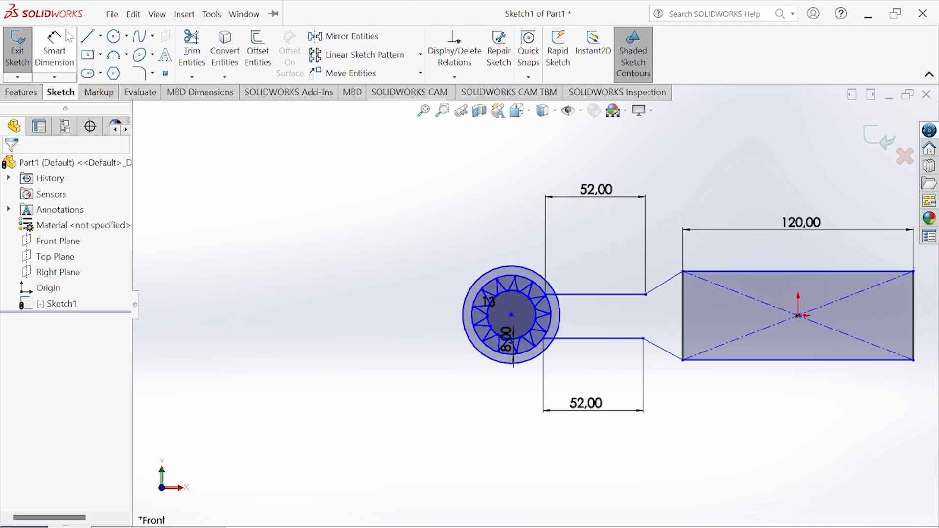
pyautogui.click(88, 35)
pyautogui.scroll(-5, 464, 313)
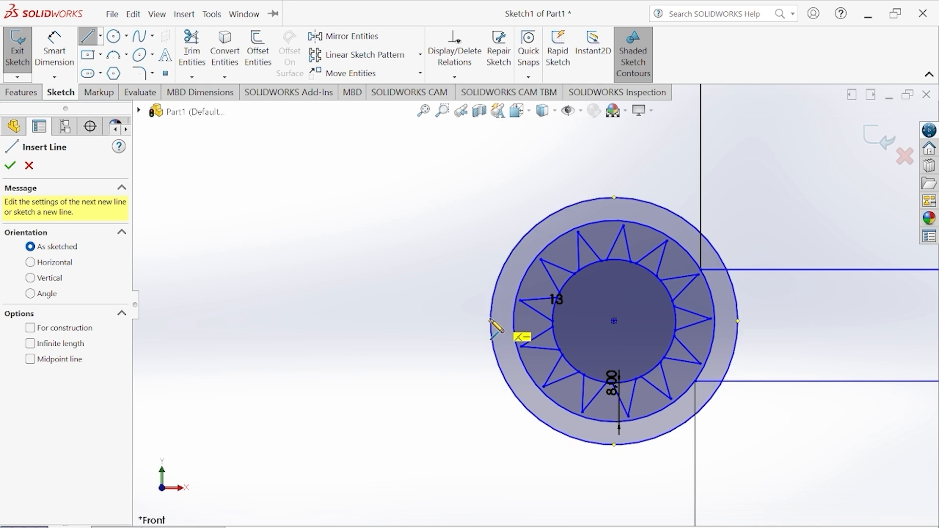
pyautogui.click(490, 321)
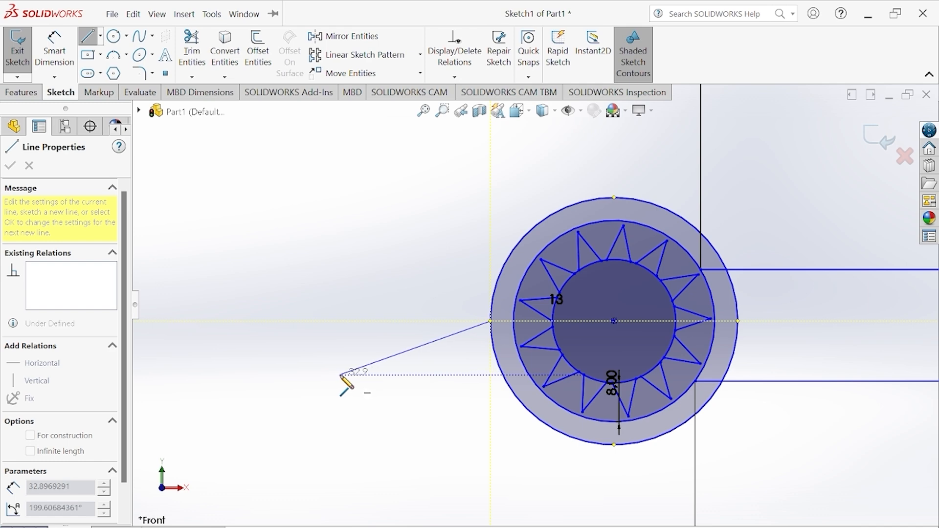
pyautogui.click(349, 372)
pyautogui.rightClick(349, 372)
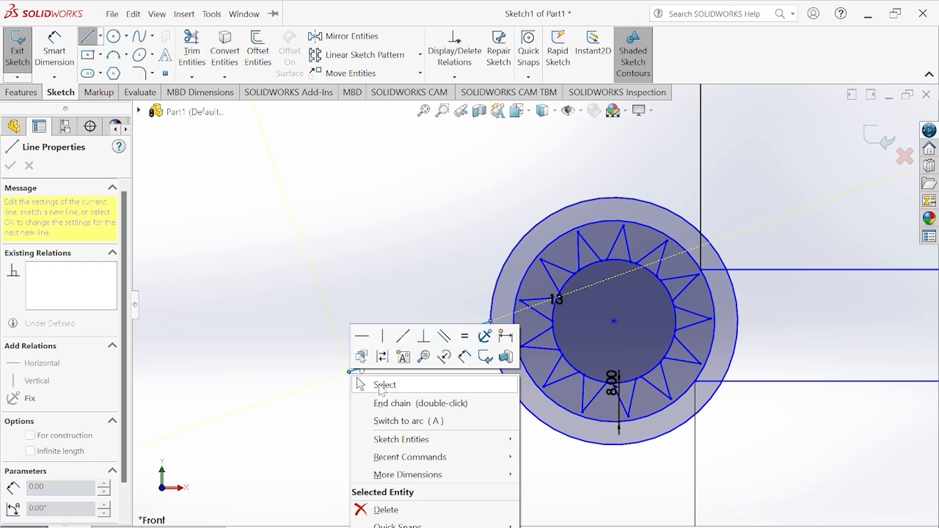
pyautogui.click(382, 390)
# Sketch a second line about 33 mm long from the outer circle's lower-left edge, roughly parallel to the first sloping line.
pyautogui.scroll(3, 493, 369)
pyautogui.scroll(-4, 507, 356)
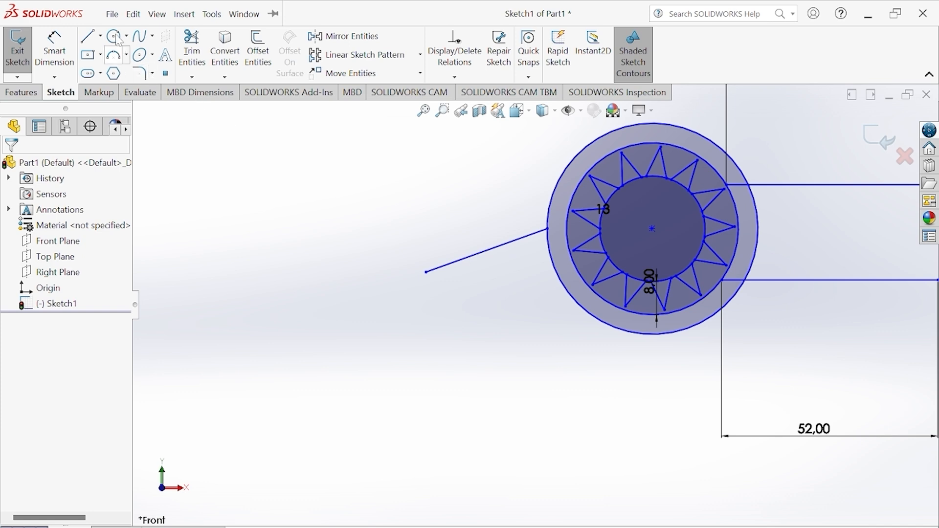
pyautogui.click(112, 14)
pyautogui.click(89, 37)
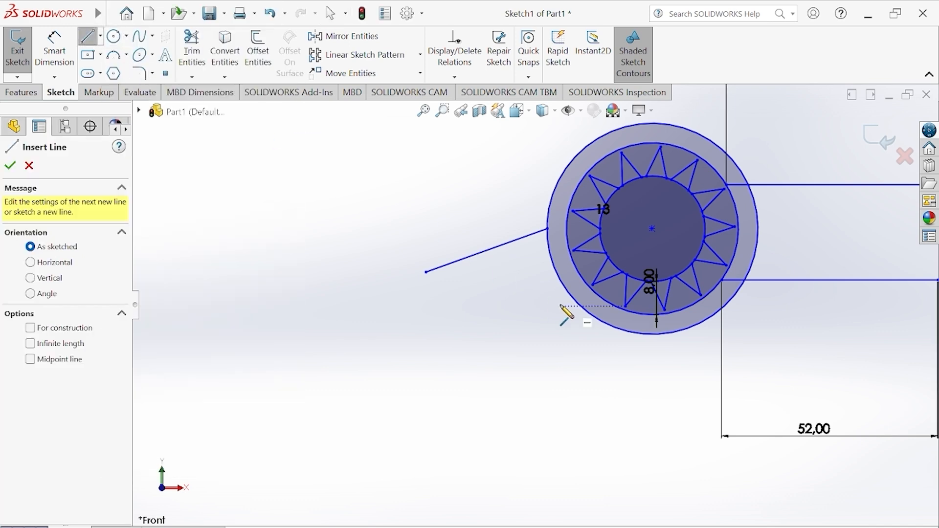
pyautogui.click(581, 304)
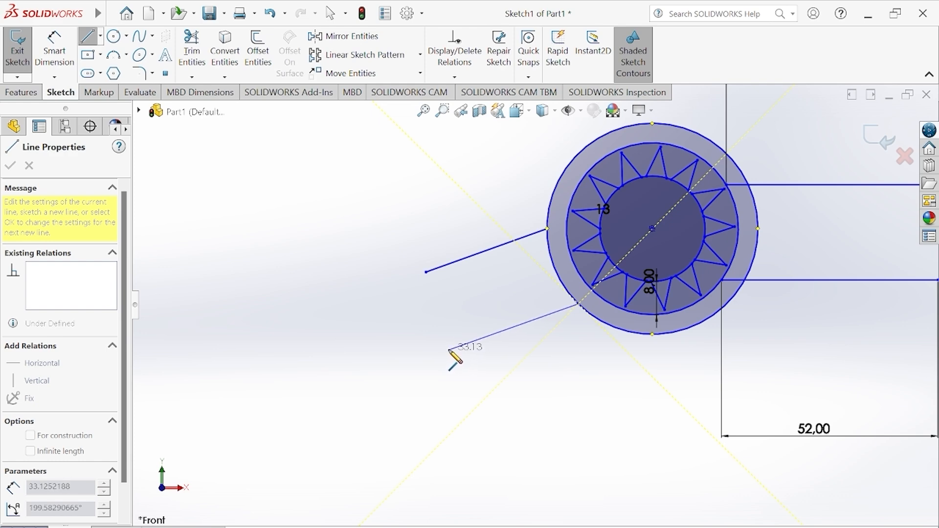
pyautogui.click(448, 351)
pyautogui.rightClick(449, 350)
pyautogui.scroll(3, 542, 313)
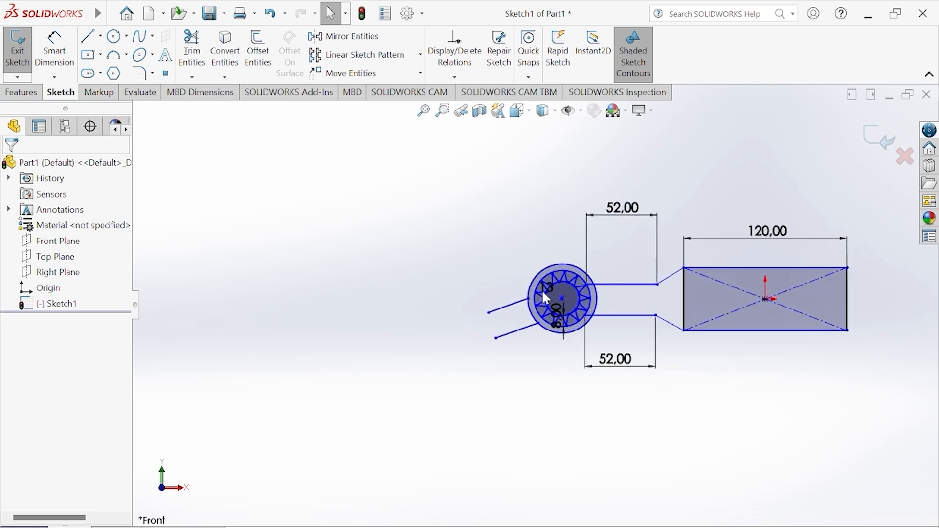
pyautogui.scroll(2, 543, 292)
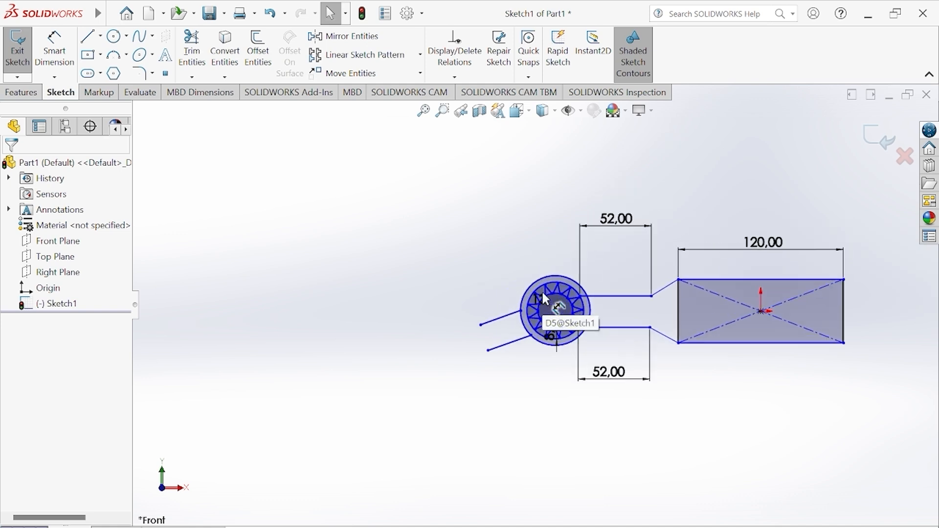
# Join the free ends of the two sloping lines with a straight line.
pyautogui.scroll(-3, 499, 348)
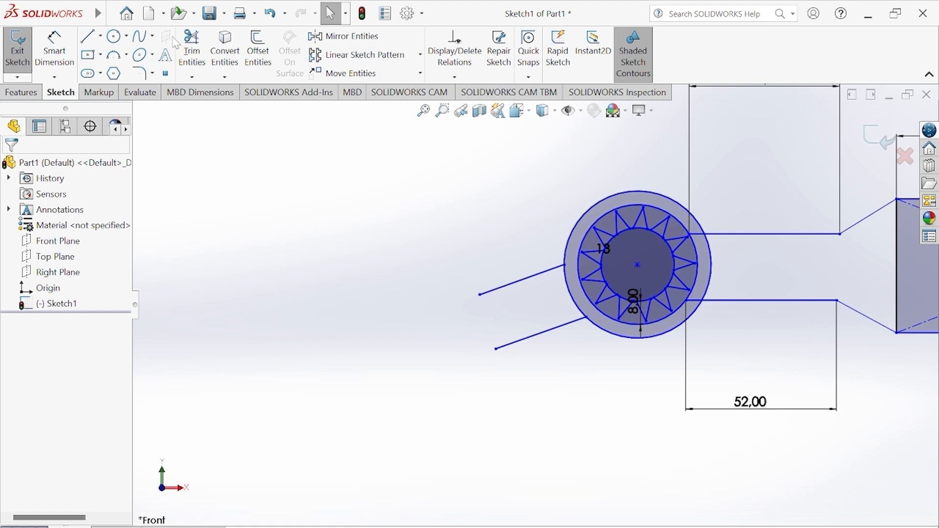
pyautogui.click(88, 36)
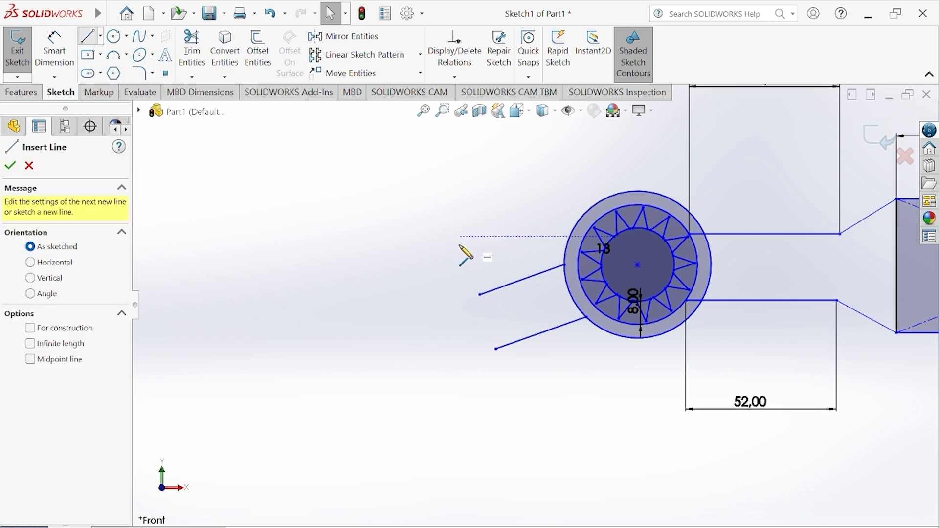
pyautogui.click(480, 294)
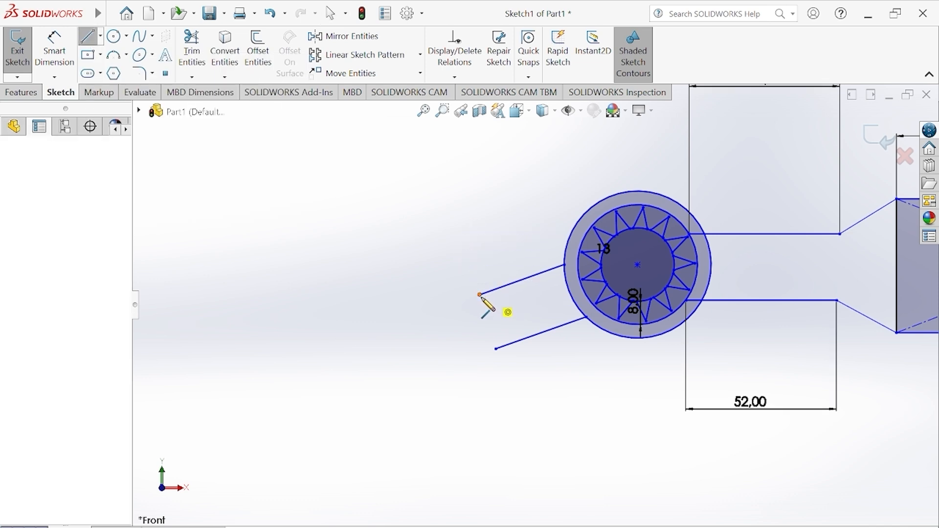
pyautogui.click(495, 349)
pyautogui.rightClick(496, 349)
pyautogui.click(507, 359)
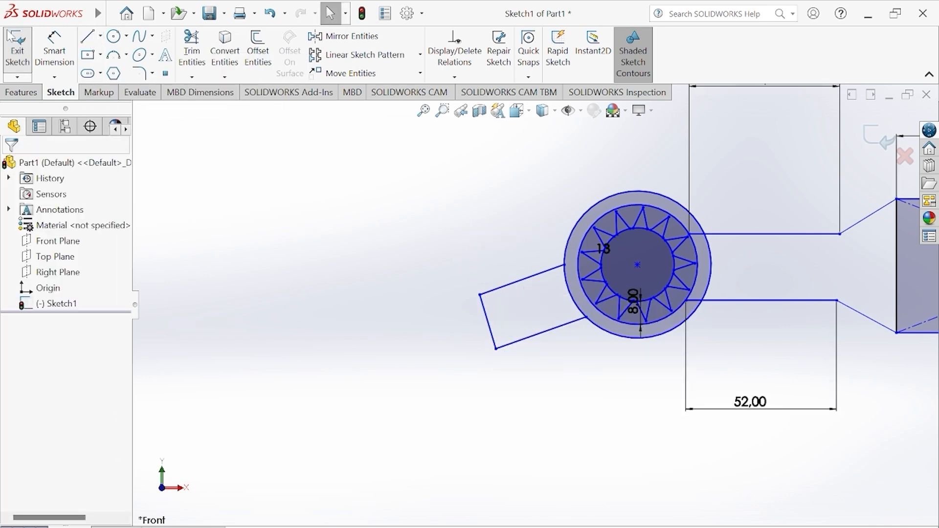
# Extend the arm's end with a three-line cap, about 7.6 mm along the upper edge and 19.5 mm across, closing at the lower corner.
pyautogui.click(88, 36)
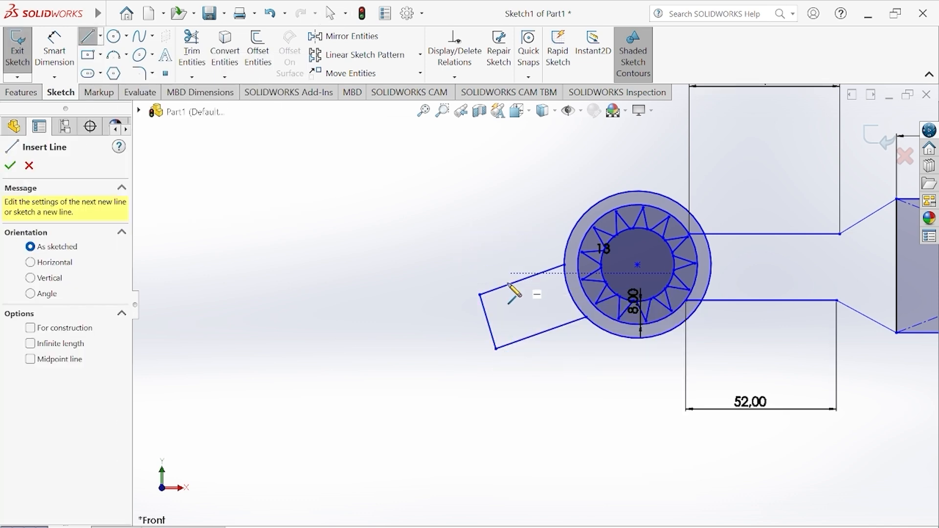
pyautogui.click(479, 295)
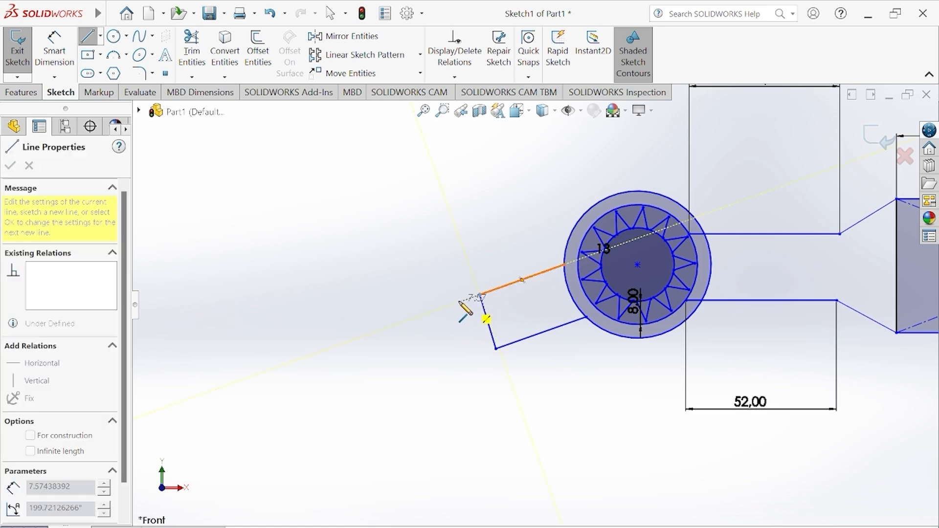
pyautogui.click(459, 302)
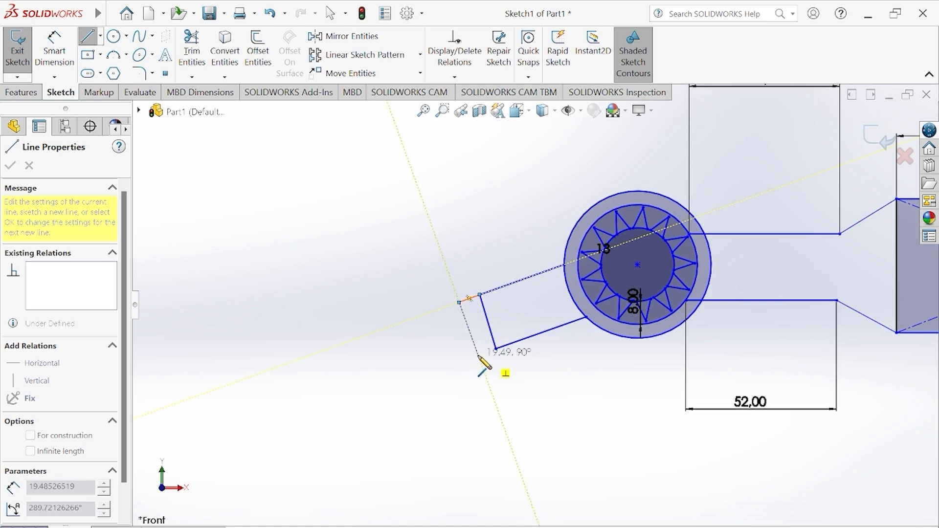
pyautogui.click(479, 356)
pyautogui.click(496, 348)
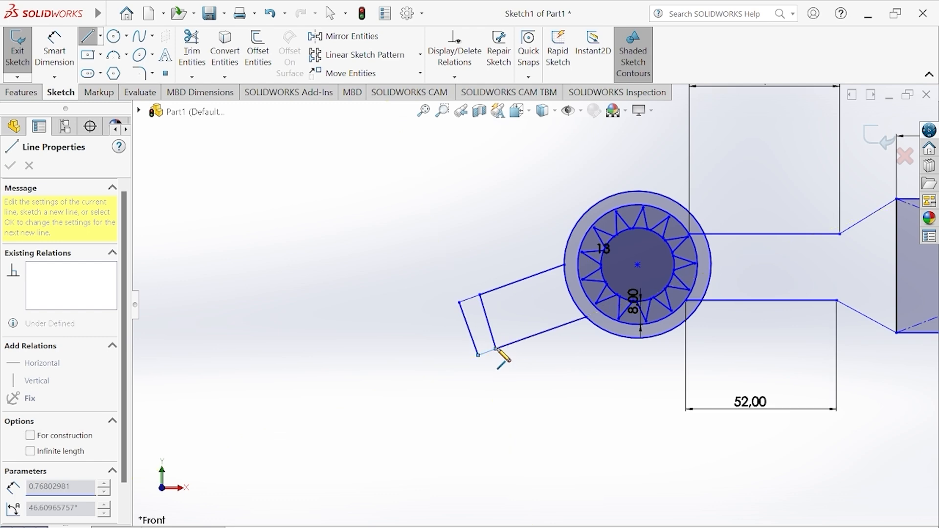
pyautogui.rightClick(503, 357)
pyautogui.click(509, 361)
# Dimension the horizontal extent of the end cap's upper short line as 7 mm.
pyautogui.scroll(-5, 303, 264)
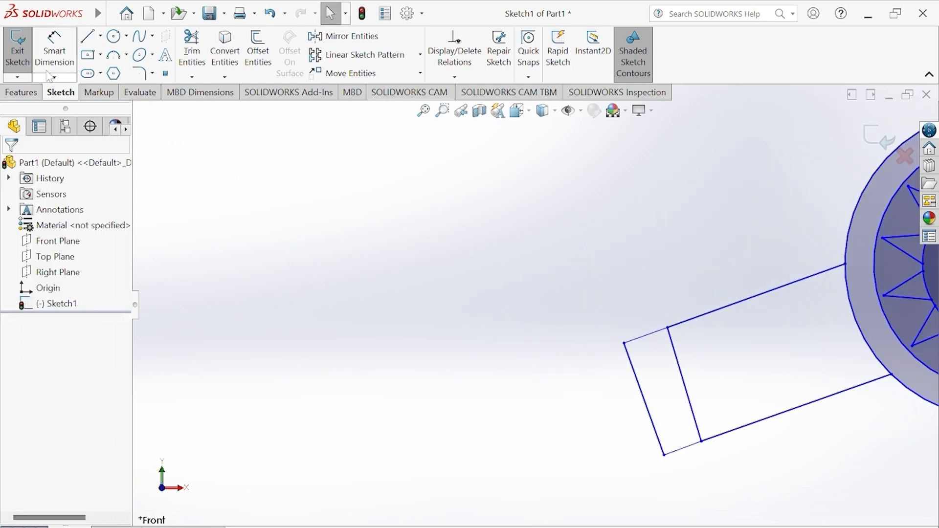
pyautogui.click(53, 55)
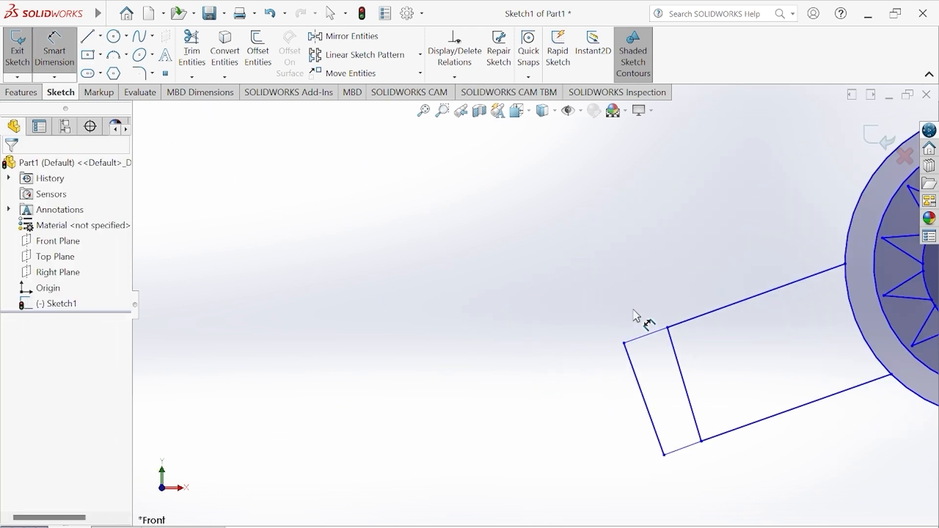
pyautogui.click(656, 341)
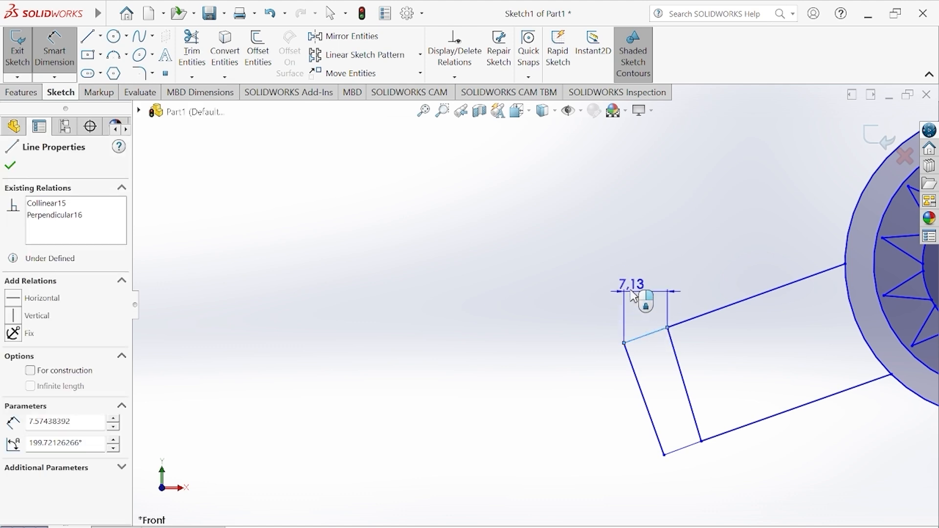
pyautogui.click(630, 283)
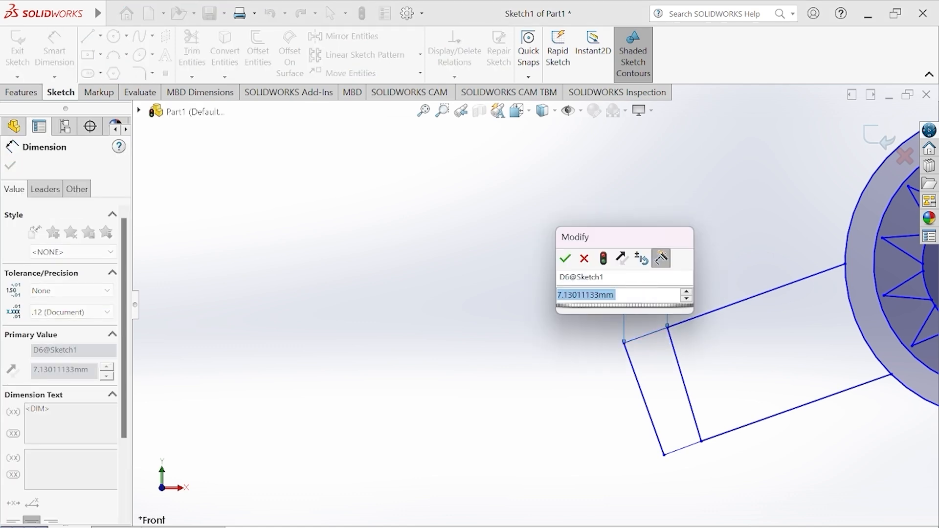
pyautogui.write('7')
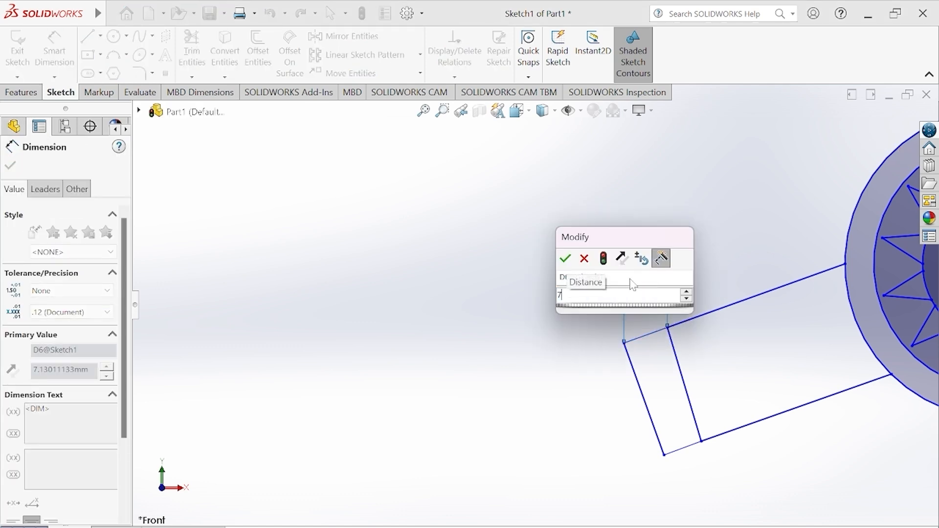
pyautogui.press('Return')
# Dimension the end cap's lower short line as 7 mm, measured along its slope.
pyautogui.scroll(2, 725, 453)
pyautogui.scroll(-2, 695, 457)
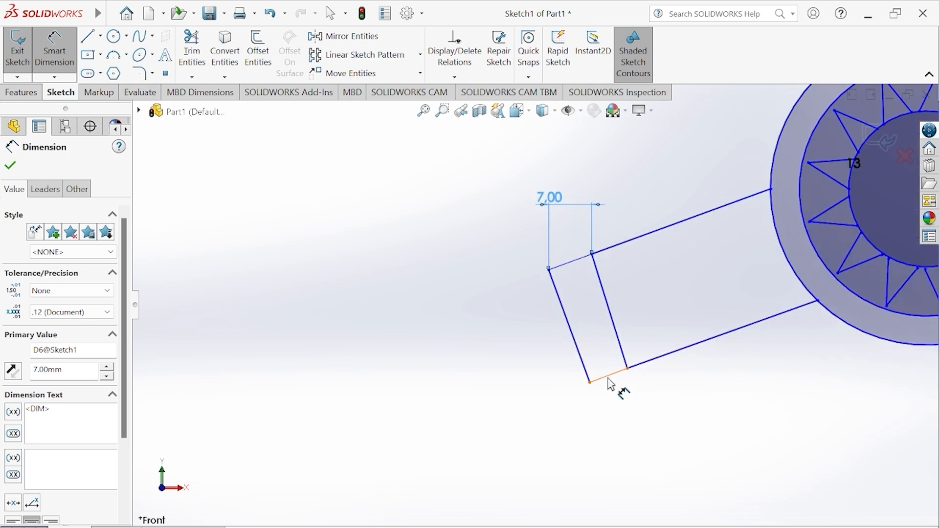
pyautogui.click(608, 378)
pyautogui.click(637, 437)
pyautogui.write('7')
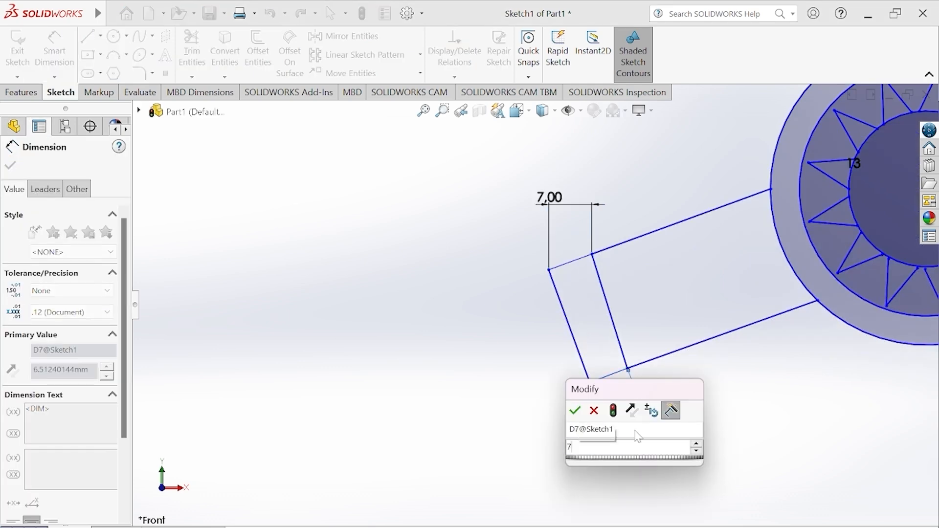
pyautogui.press('Return')
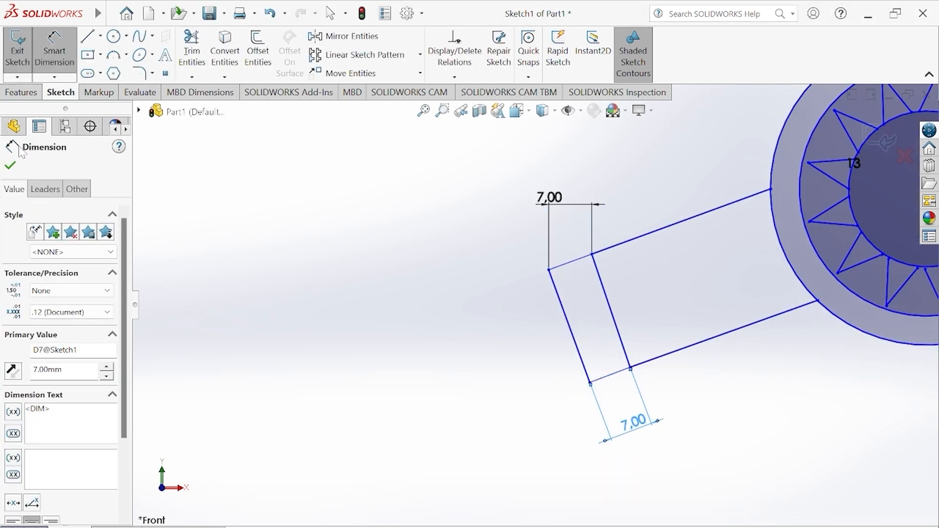
pyautogui.click(11, 167)
# Round the two outer corners of the end cap with 2 mm sketch fillets.
pyautogui.scroll(3, 639, 340)
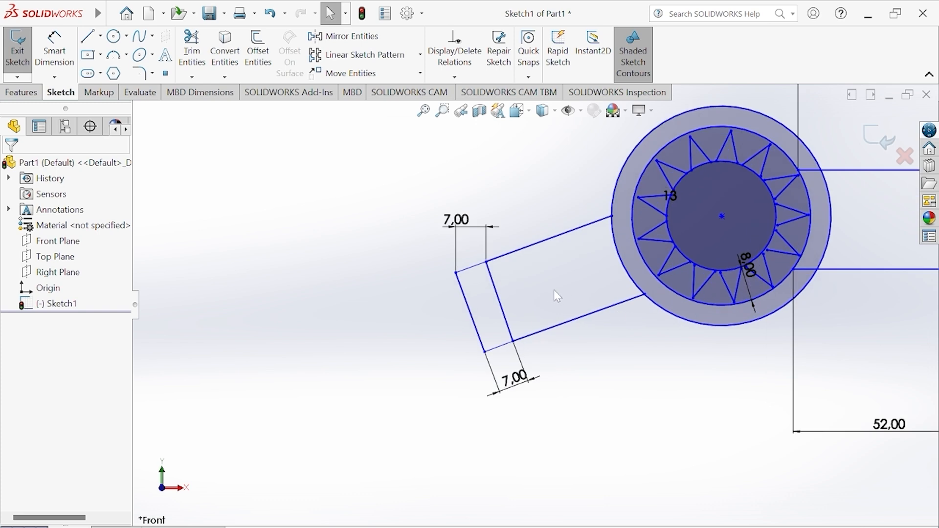
pyautogui.click(140, 75)
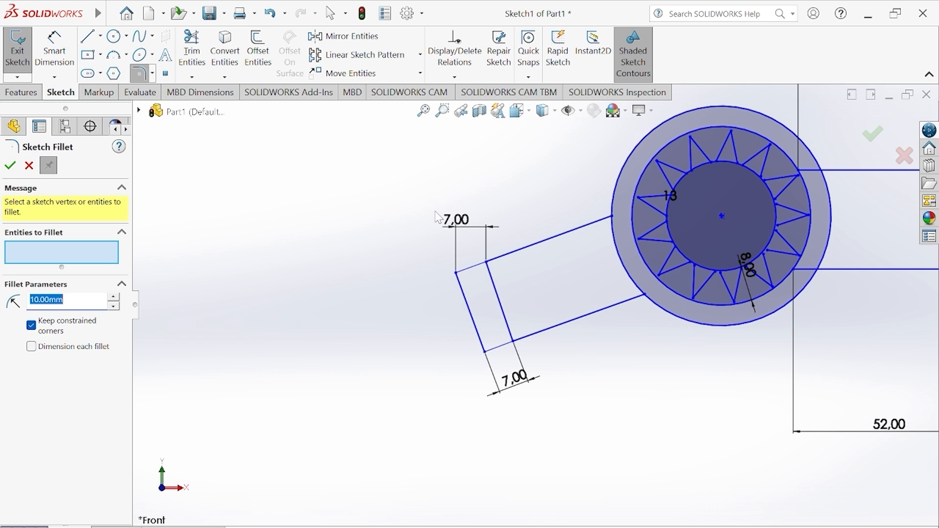
pyautogui.scroll(-5, 462, 294)
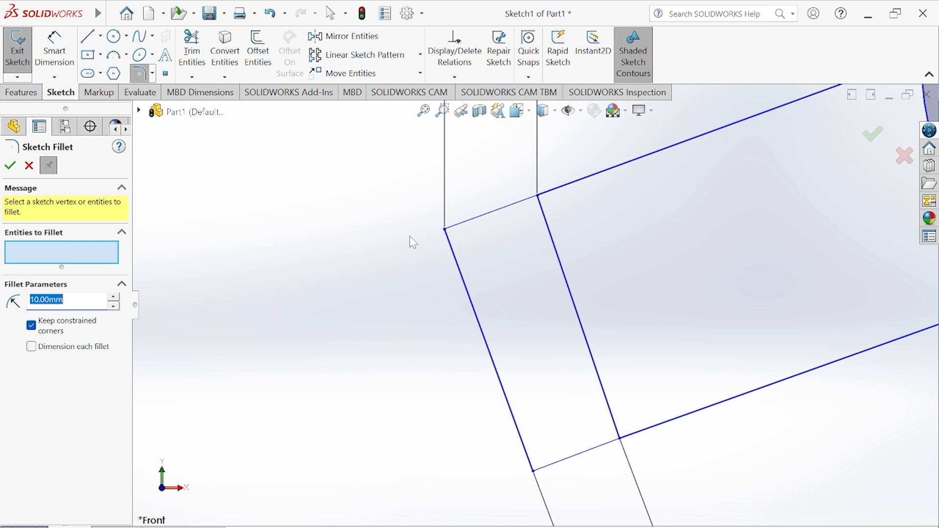
pyautogui.write('2')
pyautogui.click(445, 229)
pyautogui.click(534, 471)
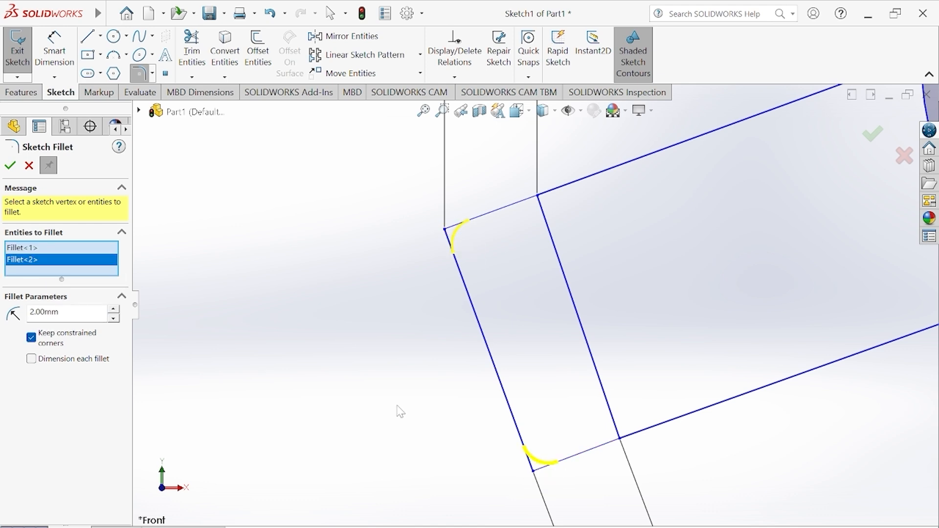
pyautogui.click(10, 166)
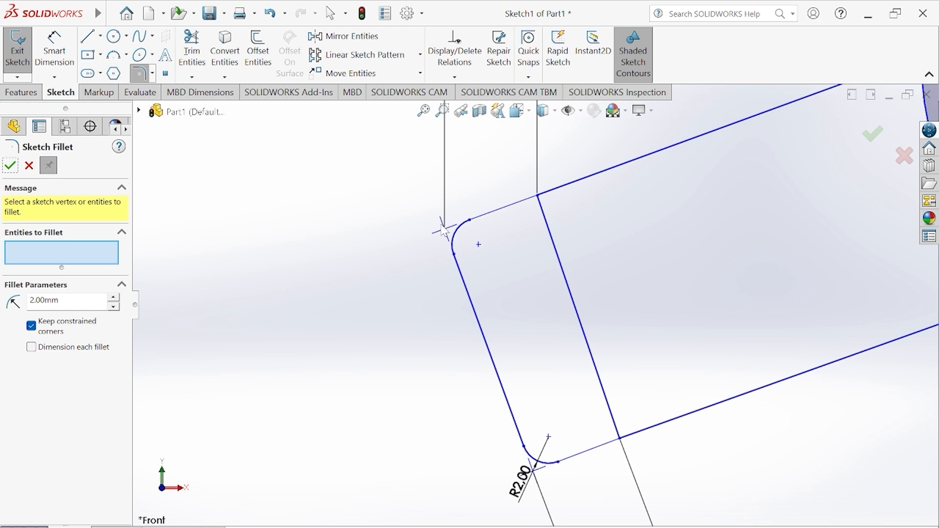
pyautogui.scroll(5, 488, 305)
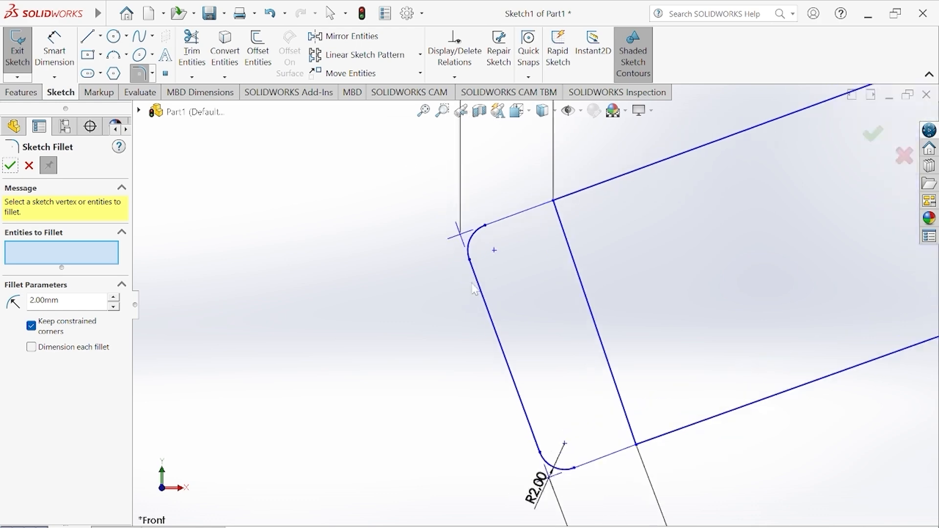
pyautogui.click(11, 166)
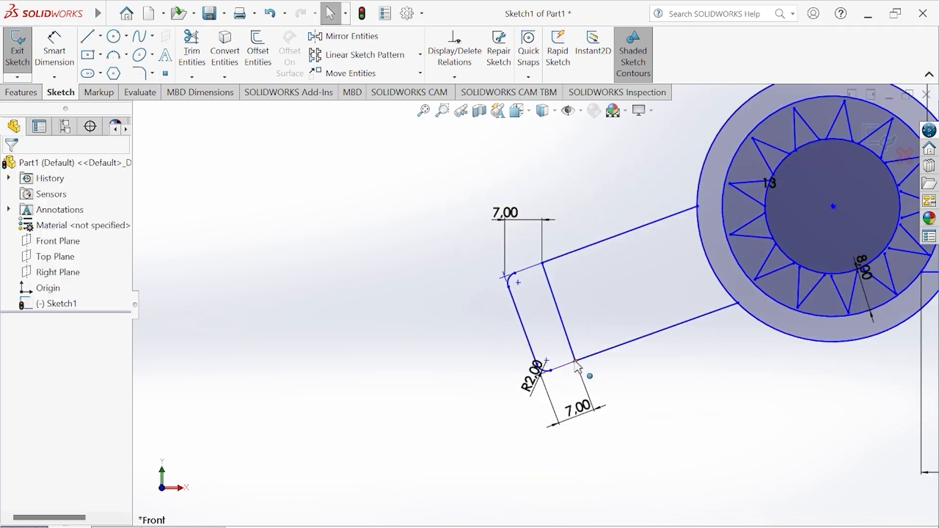
pyautogui.scroll(-2, 497, 316)
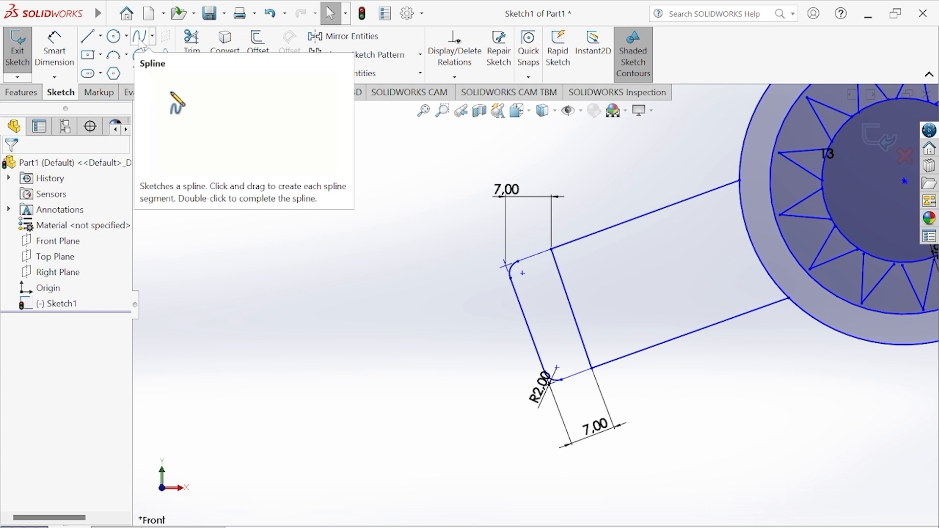
pyautogui.click(141, 40)
pyautogui.scroll(-4, 500, 272)
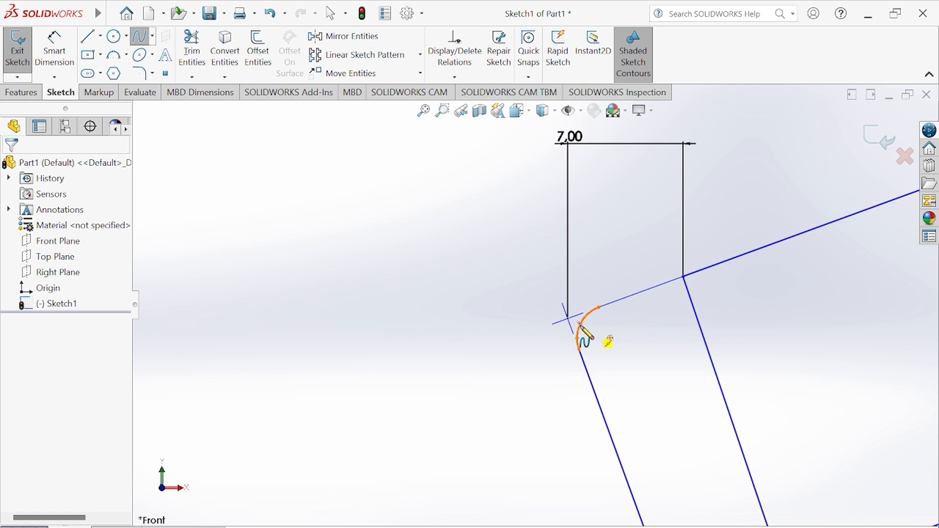
pyautogui.click(579, 323)
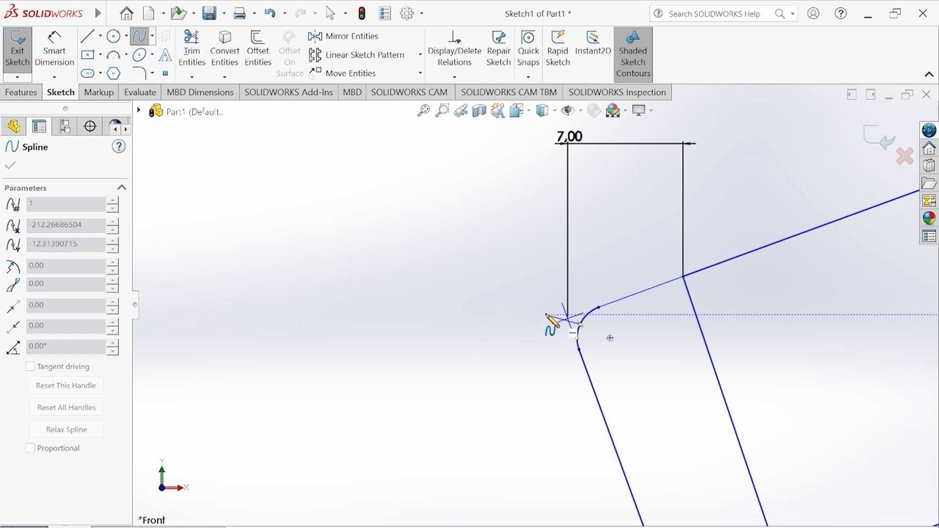
pyautogui.click(547, 315)
pyautogui.click(519, 334)
pyautogui.click(510, 380)
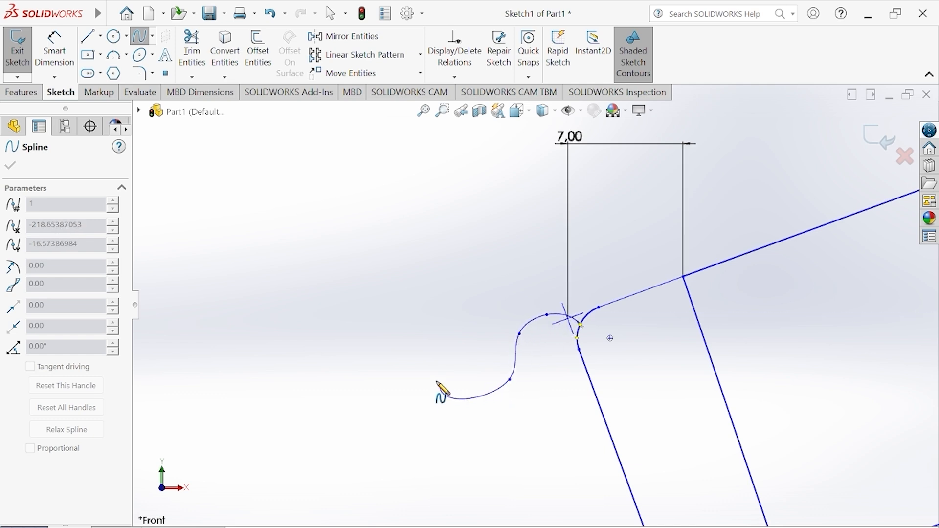
pyautogui.click(440, 385)
pyautogui.click(360, 324)
pyautogui.click(248, 345)
pyautogui.rightClick(267, 441)
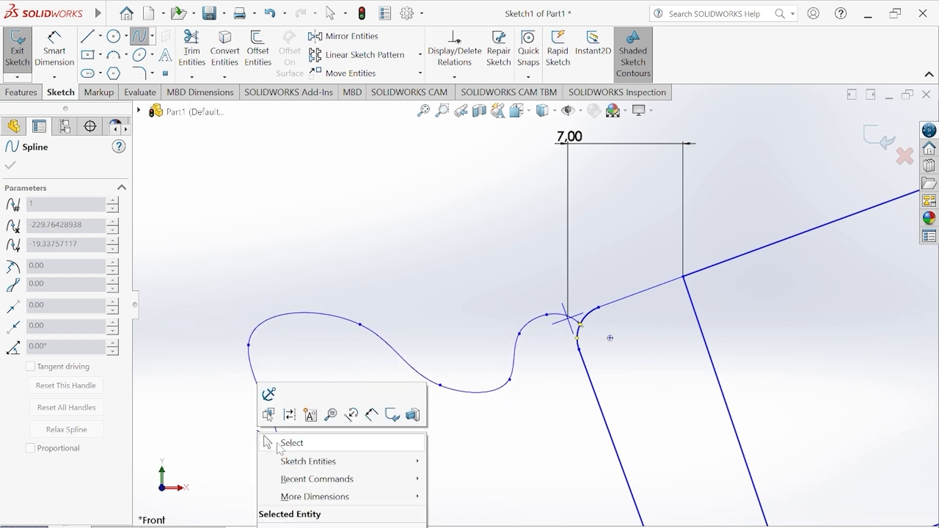
pyautogui.click(281, 444)
pyautogui.hotkey('ctrl', 'z')
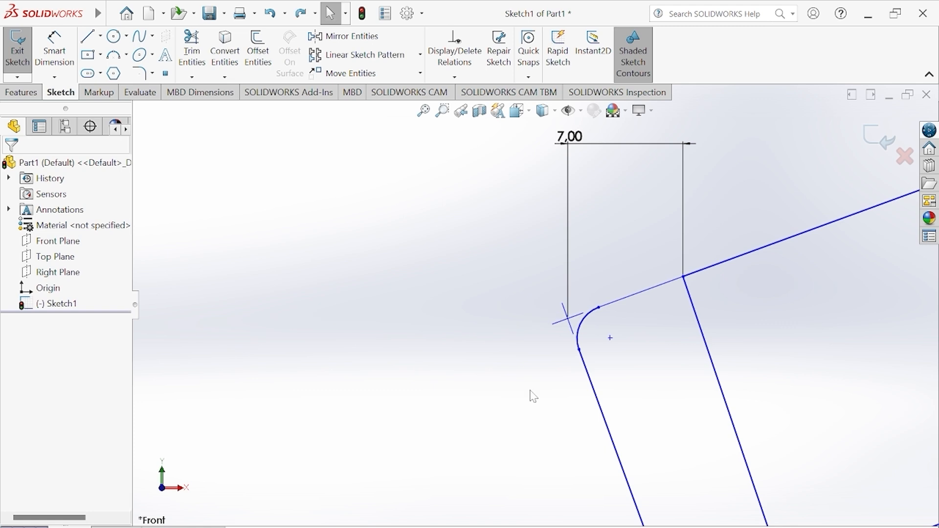
# Sketch a short three-point spline from the end cap's upper fillet, curving outward and down away from the arm.
pyautogui.moveTo(9, 18)
pyautogui.click(144, 39)
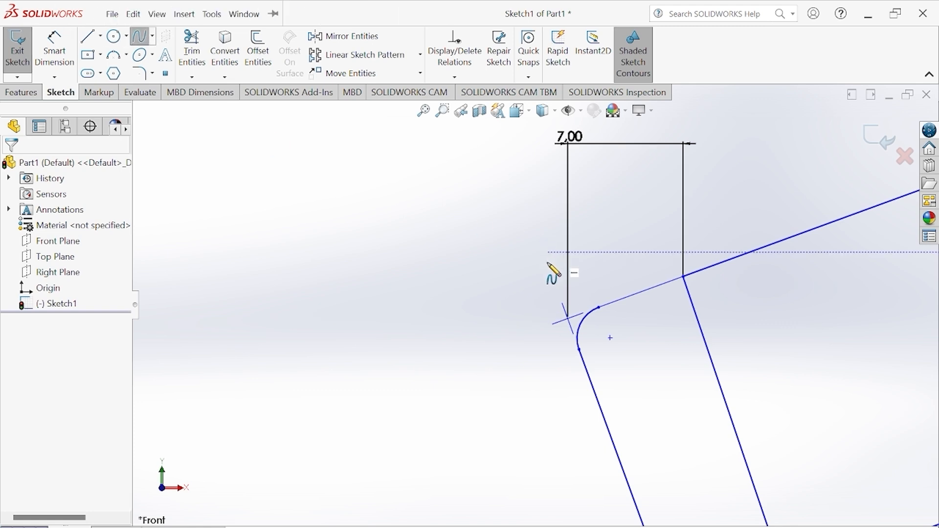
pyautogui.click(580, 324)
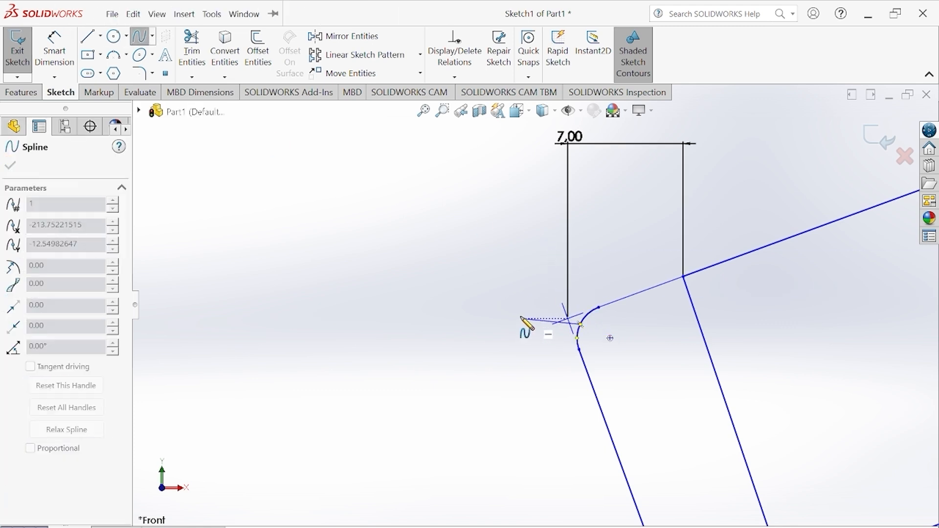
pyautogui.click(547, 319)
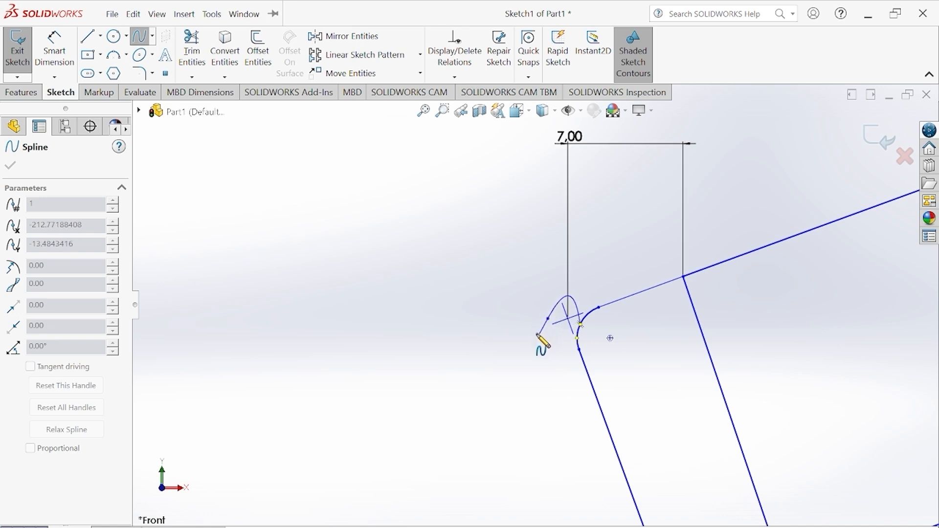
pyautogui.rightClick(543, 341)
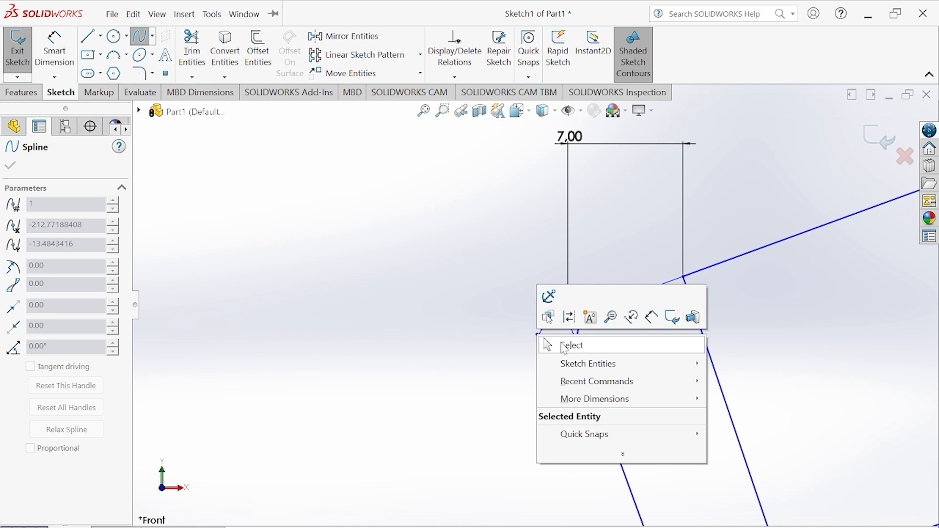
pyautogui.click(572, 345)
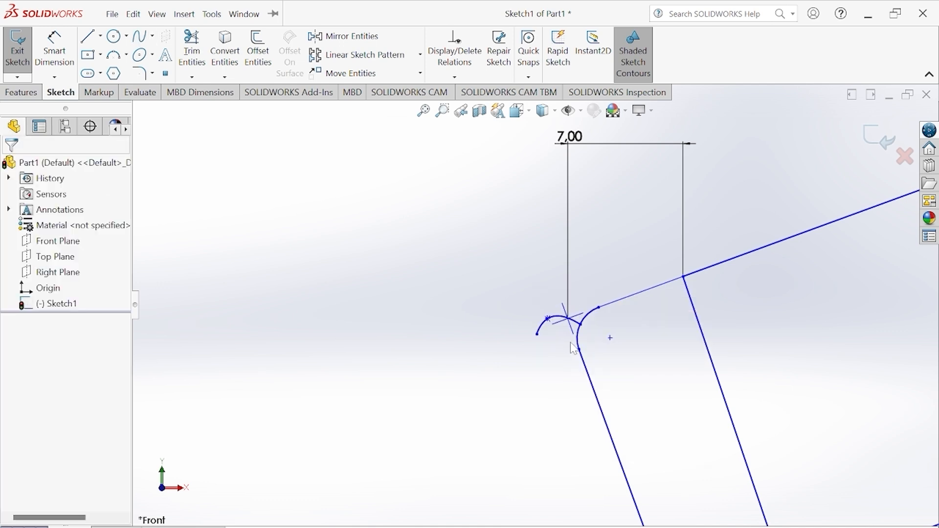
# Reshape the spline by moving its middle point slightly and its free end outward to about X -214.18, Y -14.43.
pyautogui.scroll(-5, 586, 372)
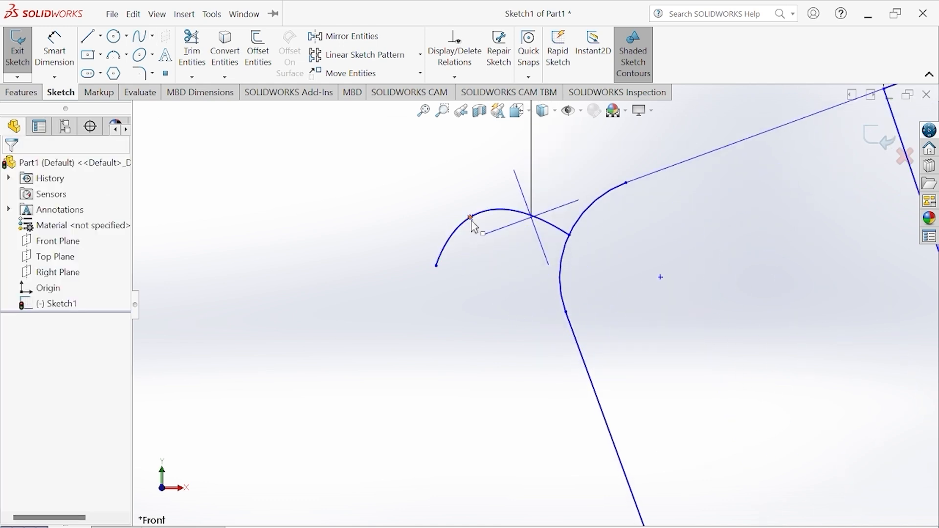
pyautogui.click(470, 218)
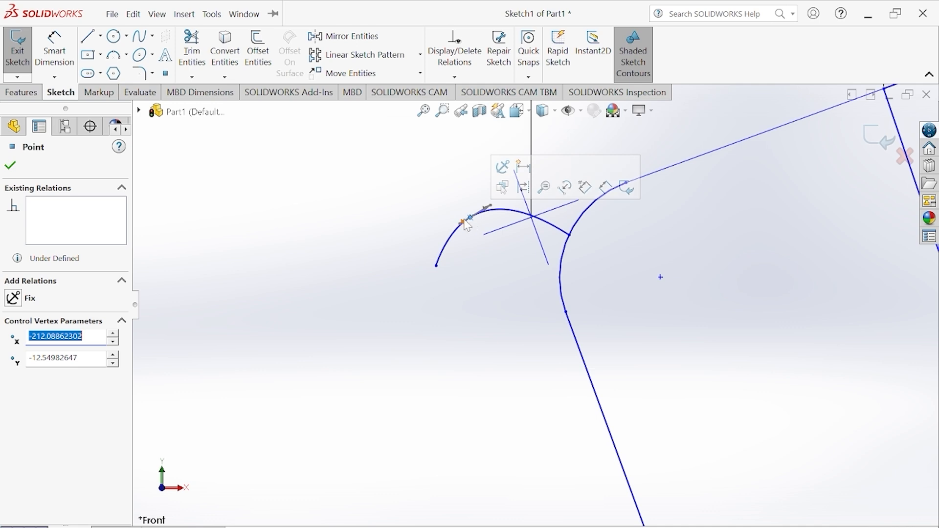
pyautogui.moveTo(473, 224)
pyautogui.mouseDown()
pyautogui.moveTo(499, 232)
pyautogui.moveTo(506, 259)
pyautogui.moveTo(491, 275)
pyautogui.moveTo(497, 250)
pyautogui.moveTo(501, 262)
pyautogui.mouseUp()
pyautogui.scroll(-3, 479, 227)
pyautogui.scroll(10, 595, 313)
pyautogui.scroll(-2, 502, 351)
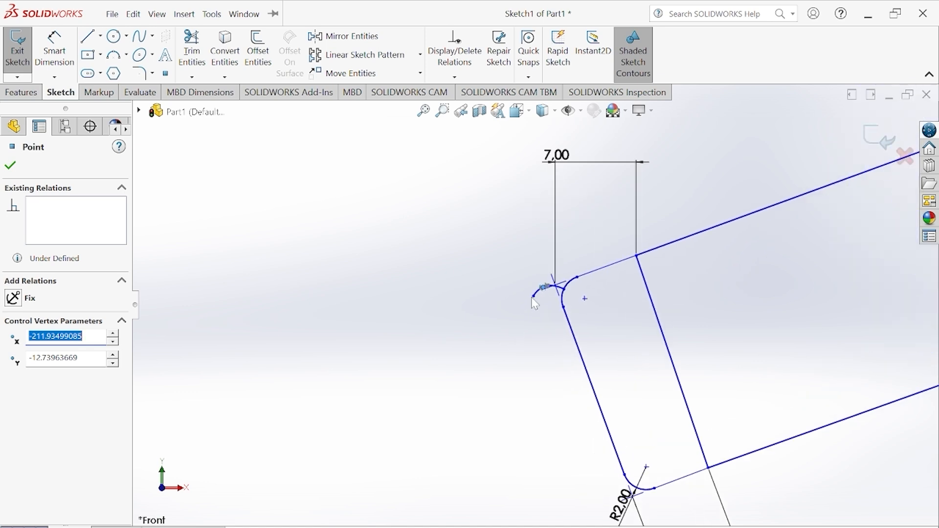
pyautogui.moveTo(536, 304)
pyautogui.mouseDown()
pyautogui.moveTo(504, 303)
pyautogui.moveTo(527, 315)
pyautogui.moveTo(516, 309)
pyautogui.mouseUp()
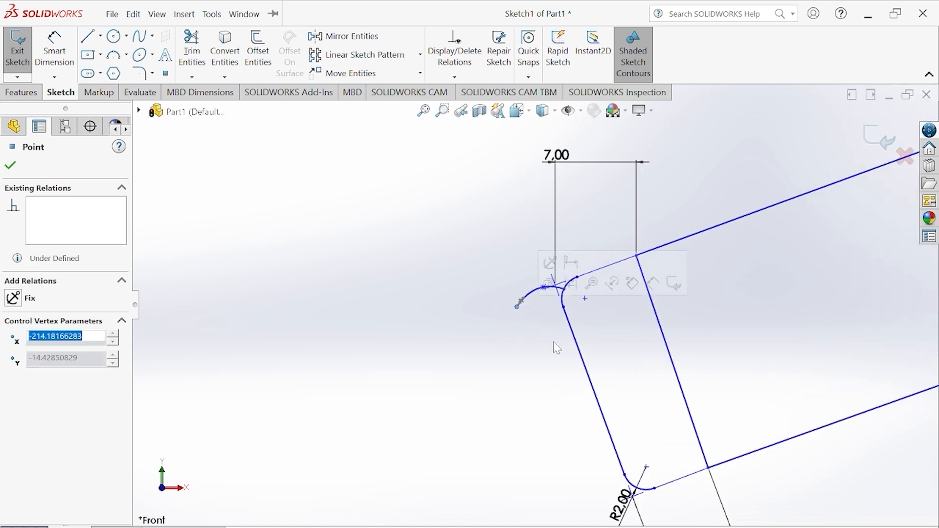
# Sketch a short, steep line downward from the spline's free end.
pyautogui.scroll(4, 535, 302)
pyautogui.scroll(-5, 579, 347)
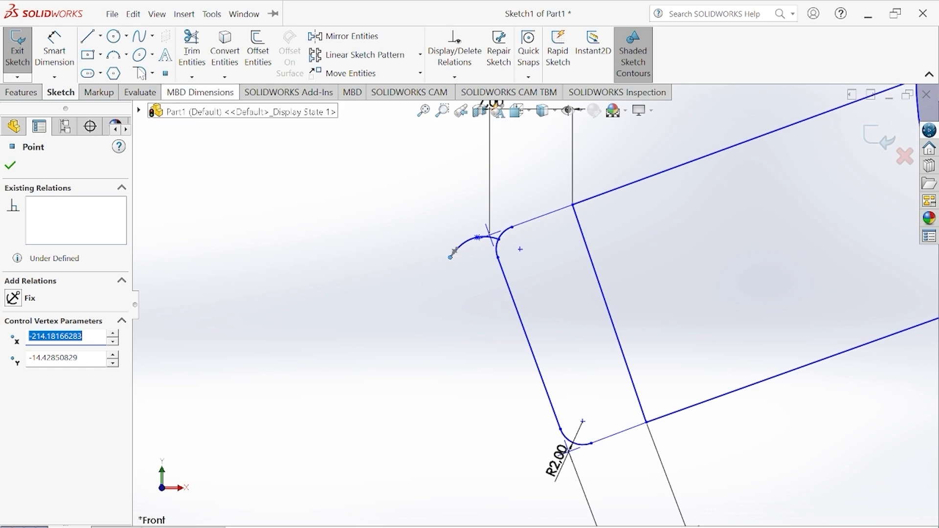
pyautogui.click(87, 39)
pyautogui.scroll(-5, 419, 273)
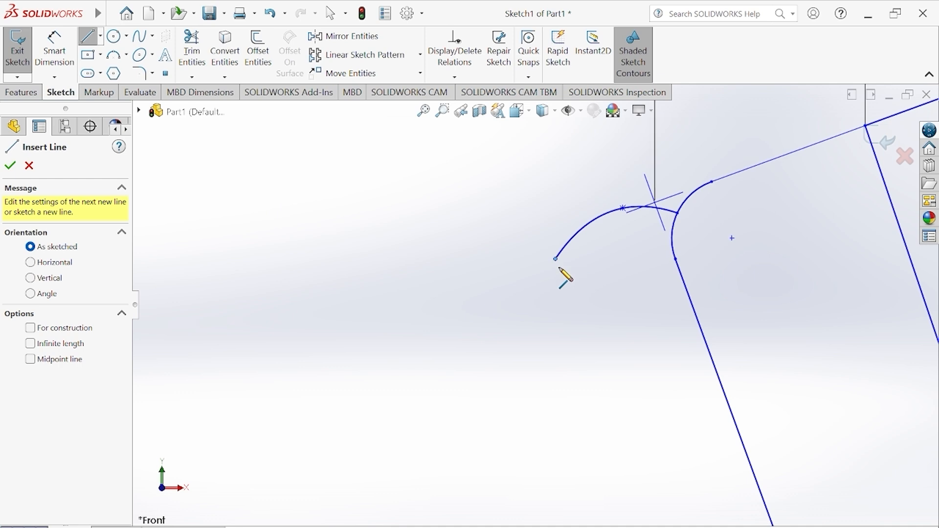
pyautogui.click(555, 259)
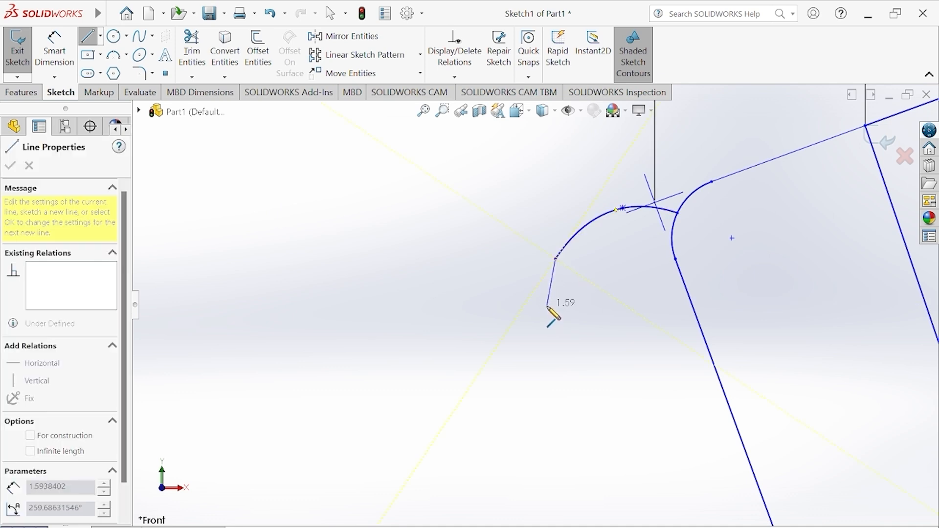
pyautogui.rightClick(541, 326)
pyautogui.click(612, 357)
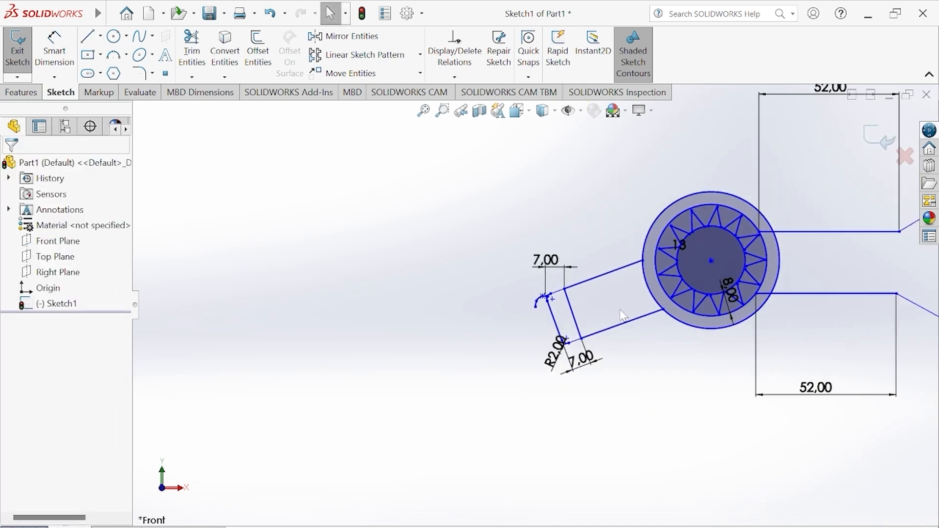
# Lengthen the short line below the spline by moving its free end to about X -214.83, Y -17.52.
pyautogui.scroll(3, 523, 347)
pyautogui.scroll(-4, 623, 315)
pyautogui.scroll(-6, 622, 316)
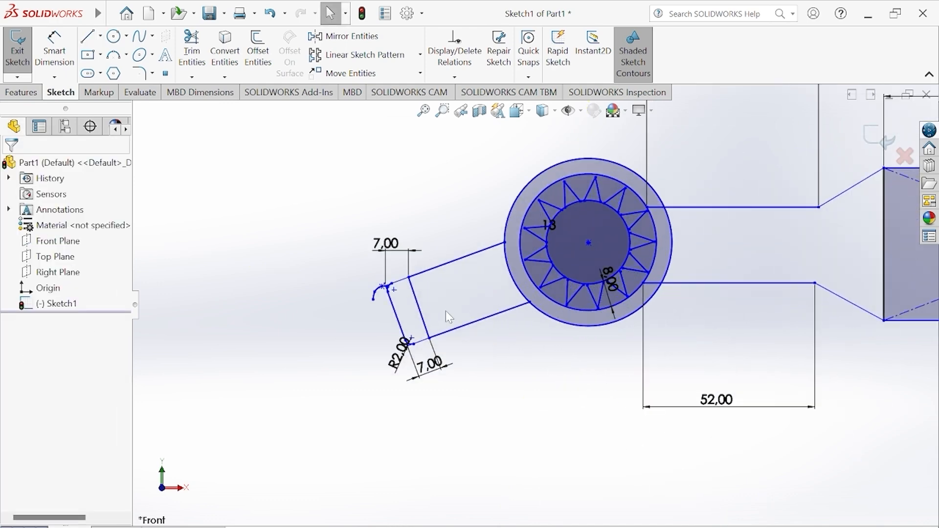
pyautogui.moveTo(342, 265)
pyautogui.mouseDown()
pyautogui.moveTo(329, 285)
pyautogui.moveTo(341, 275)
pyautogui.mouseUp()
pyautogui.scroll(5, 445, 294)
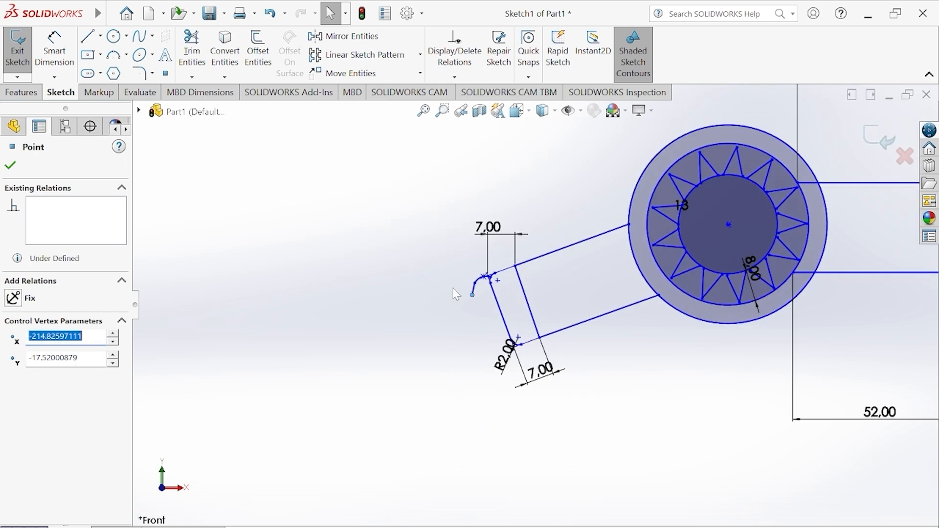
pyautogui.scroll(-2, 456, 294)
pyautogui.scroll(-3, 573, 313)
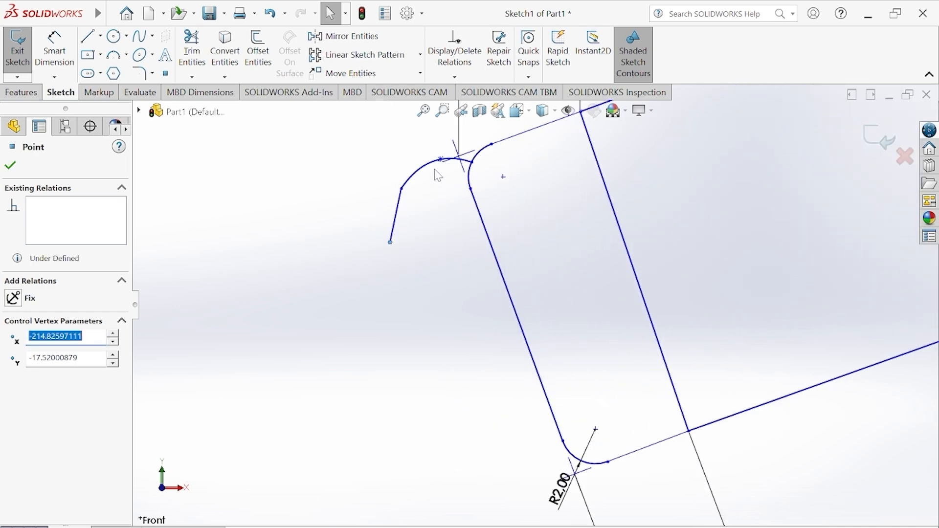
pyautogui.scroll(2, 608, 393)
pyautogui.scroll(3, 470, 340)
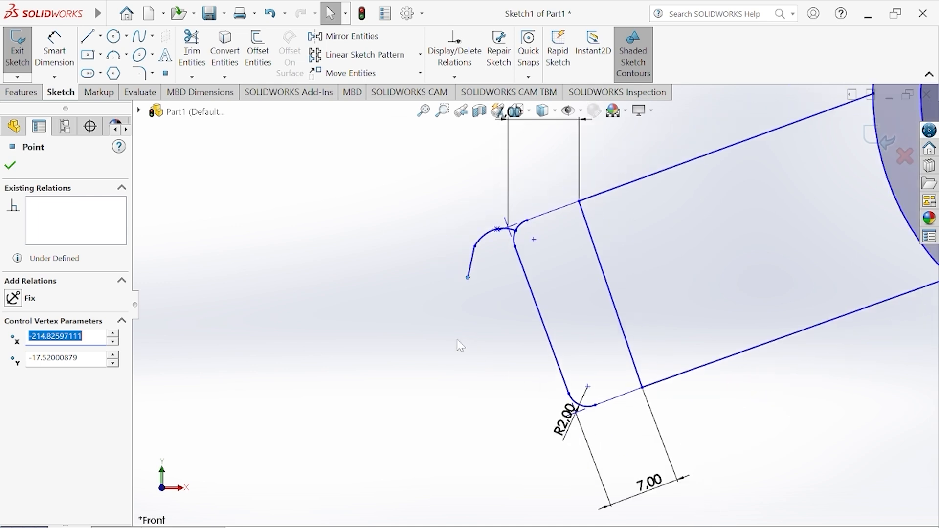
pyautogui.click(10, 166)
# Sketch a centerline from the midpoint of the end cap's outer edge, running outward in line with the sloping arm.
pyautogui.click(100, 37)
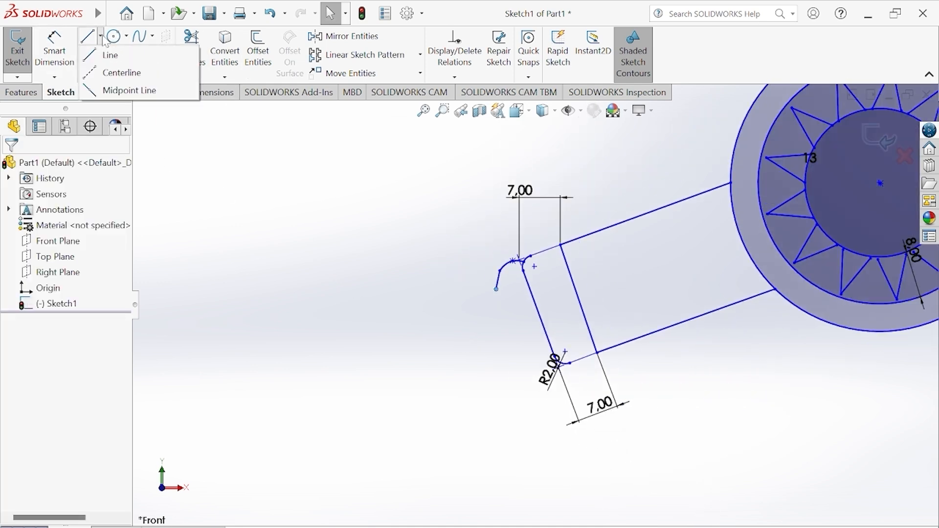
pyautogui.click(116, 72)
pyautogui.click(539, 314)
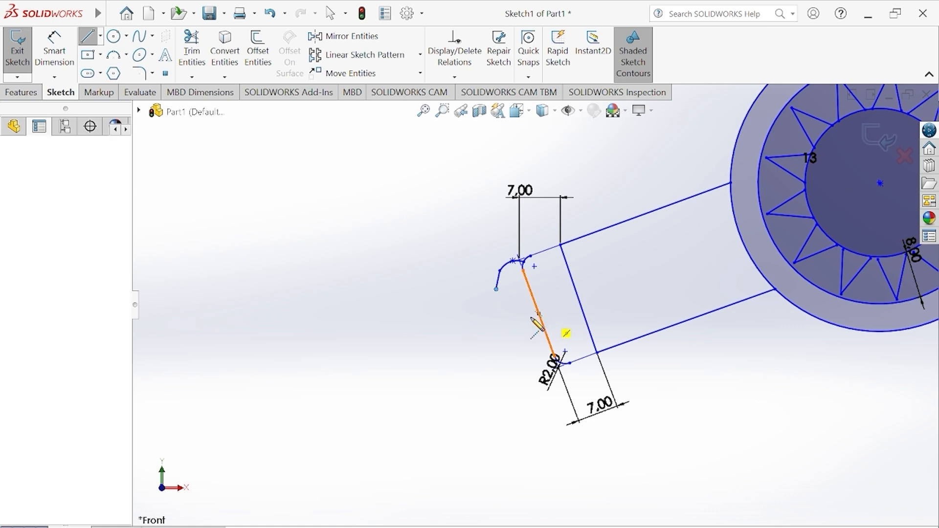
pyautogui.click(408, 362)
pyautogui.rightClick(408, 362)
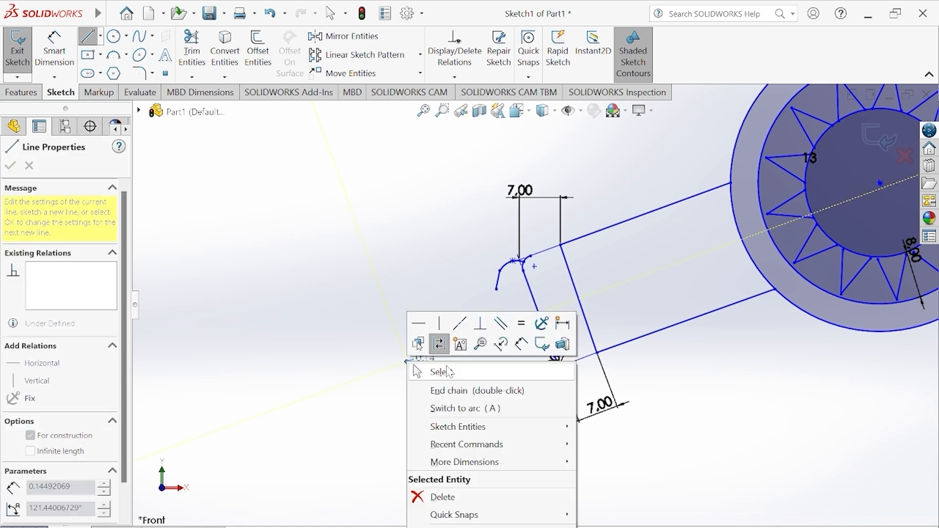
pyautogui.click(438, 371)
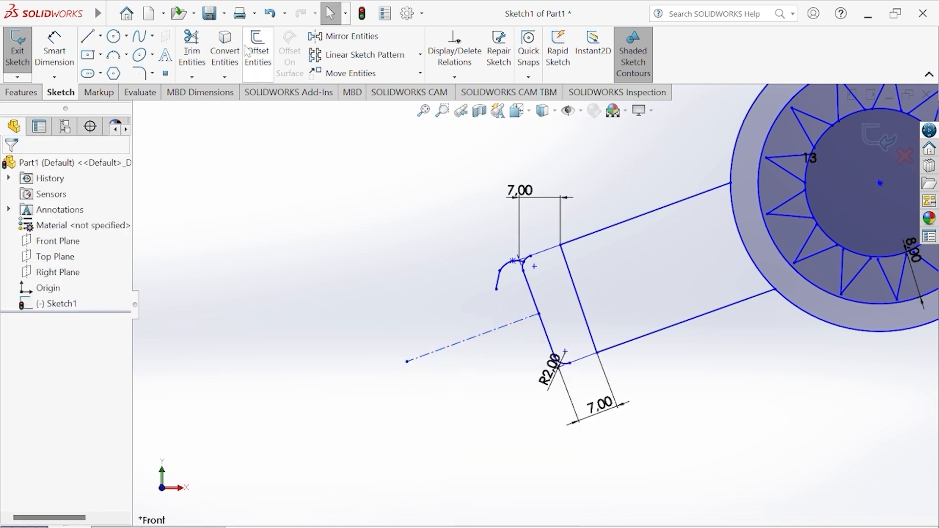
# Mirror the spline and its attached short line about the centerline, keeping the originals.
pyautogui.click(342, 37)
pyautogui.scroll(-5, 534, 284)
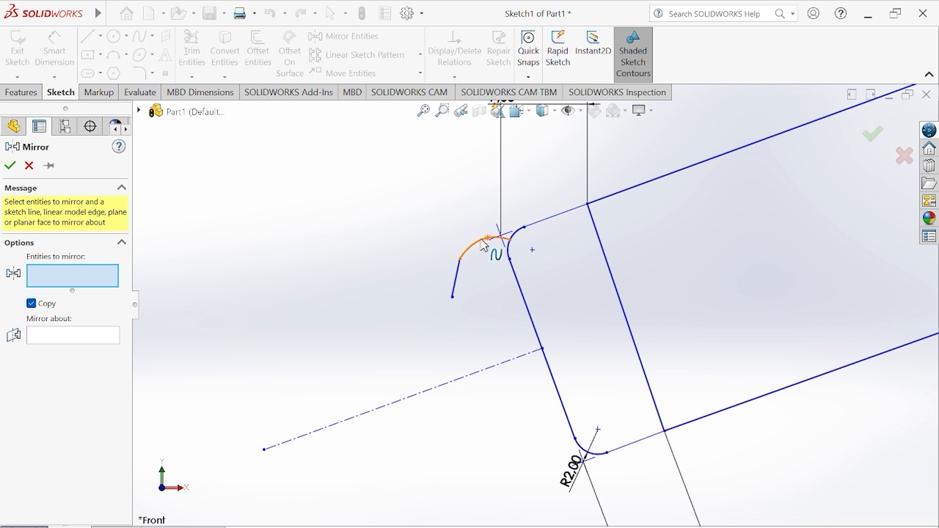
pyautogui.click(484, 244)
pyautogui.click(455, 289)
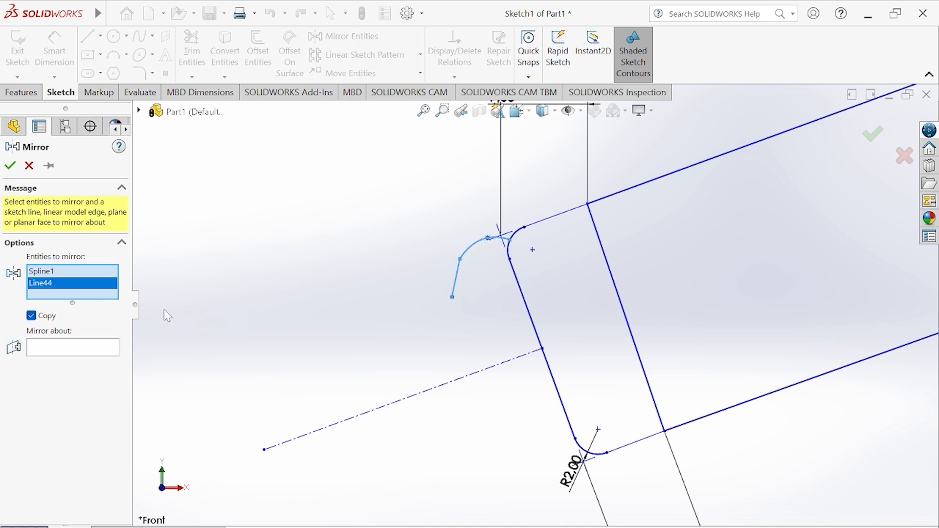
pyautogui.click(87, 350)
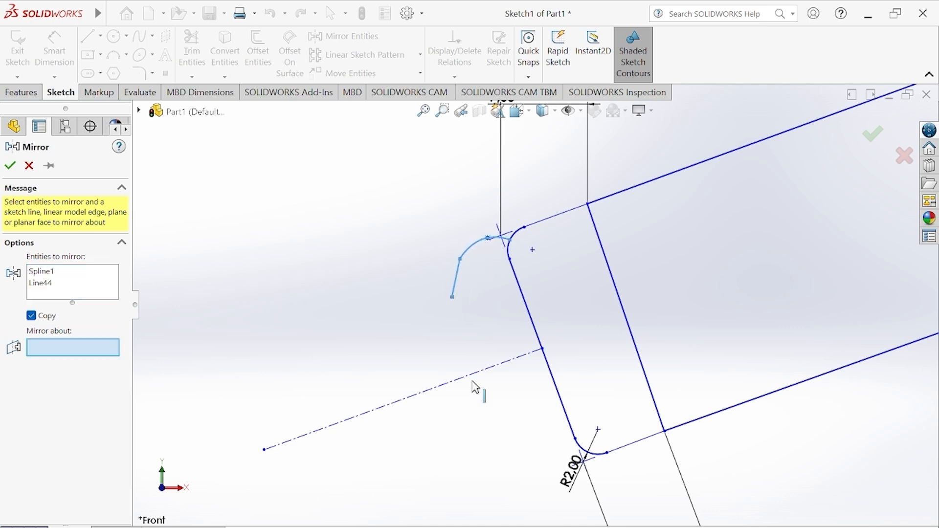
pyautogui.click(509, 370)
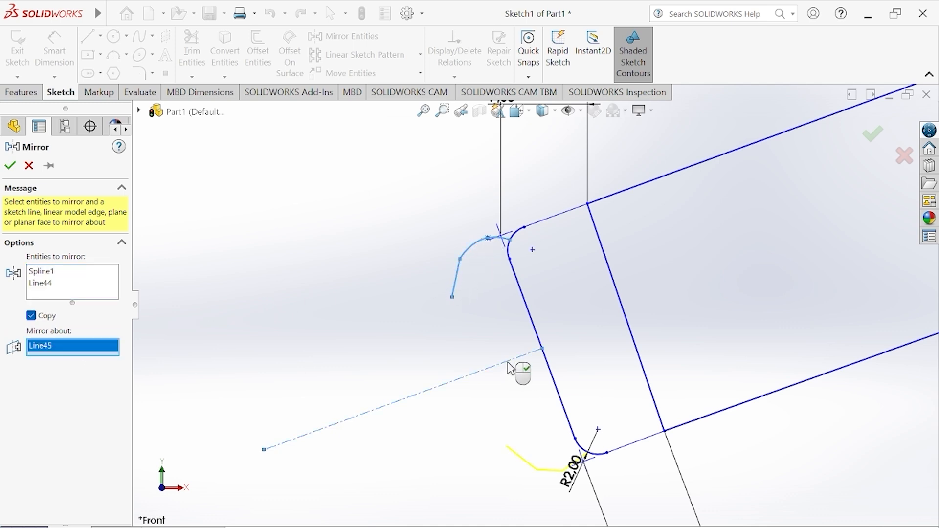
pyautogui.click(10, 165)
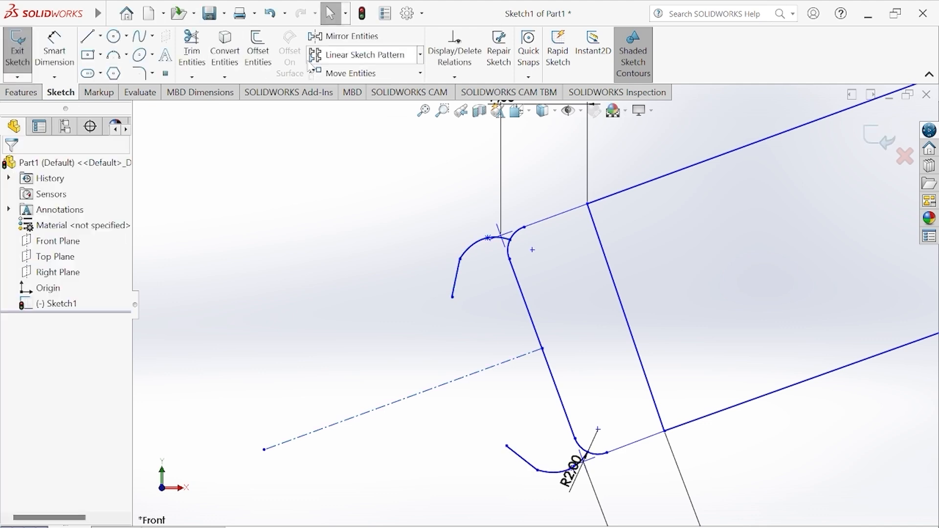
# Remove the sloping centerline beyond the end cap with Power trim.
pyautogui.click(192, 49)
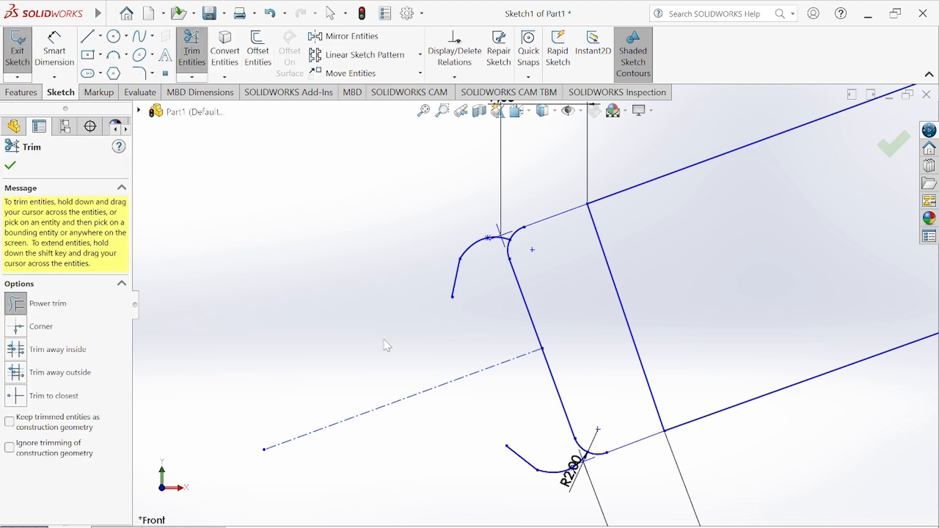
pyautogui.moveTo(384, 341); pyautogui.dragTo(437, 411)
pyautogui.click(19, 166)
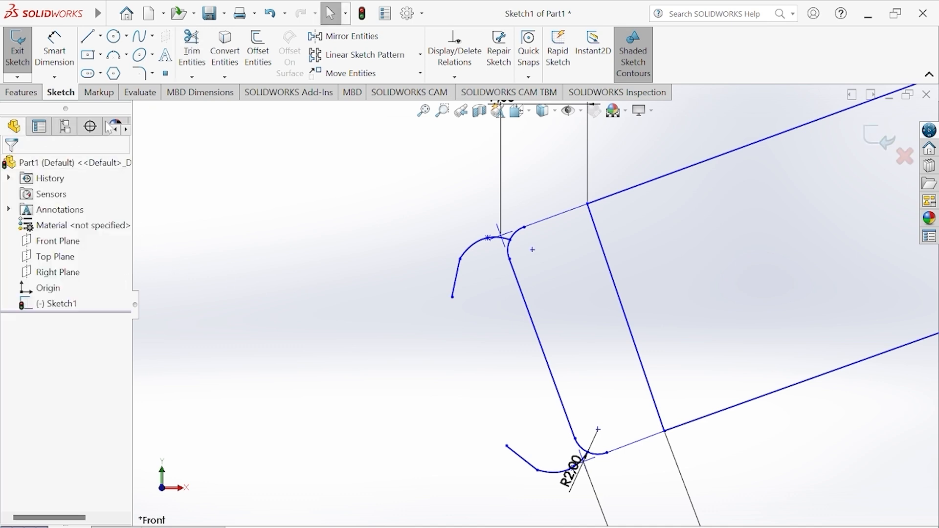
# Sketch a line of about 12.83 mm joining the free ends of the two short lines beyond the arm's end cap.
pyautogui.click(88, 37)
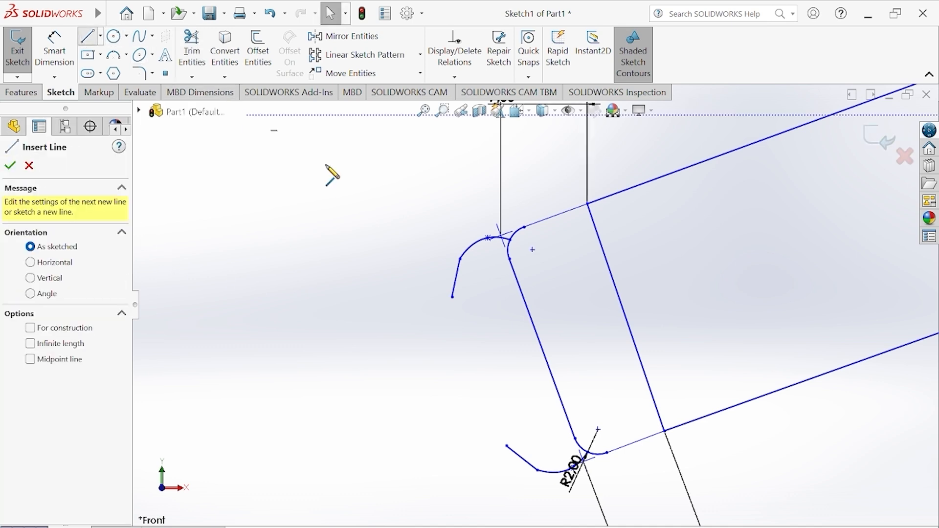
pyautogui.click(452, 297)
pyautogui.click(506, 445)
pyautogui.rightClick(507, 445)
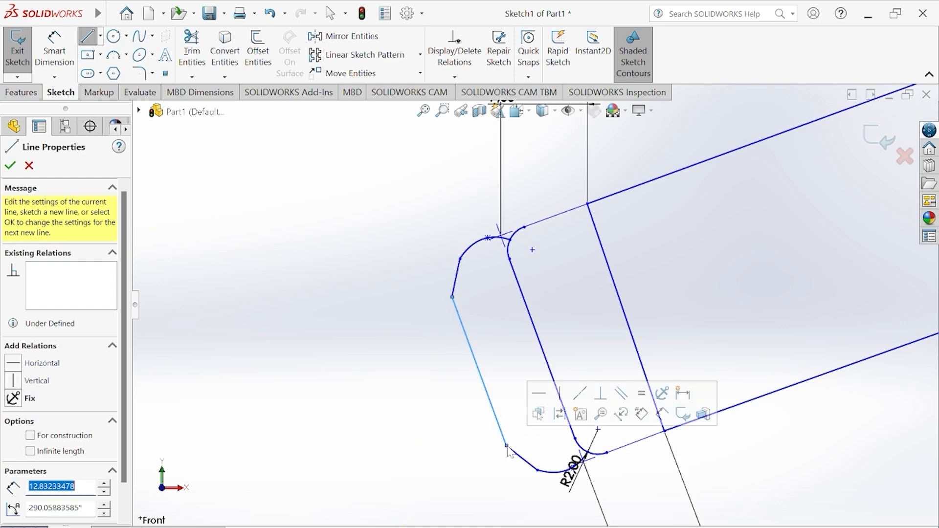
pyautogui.click(527, 449)
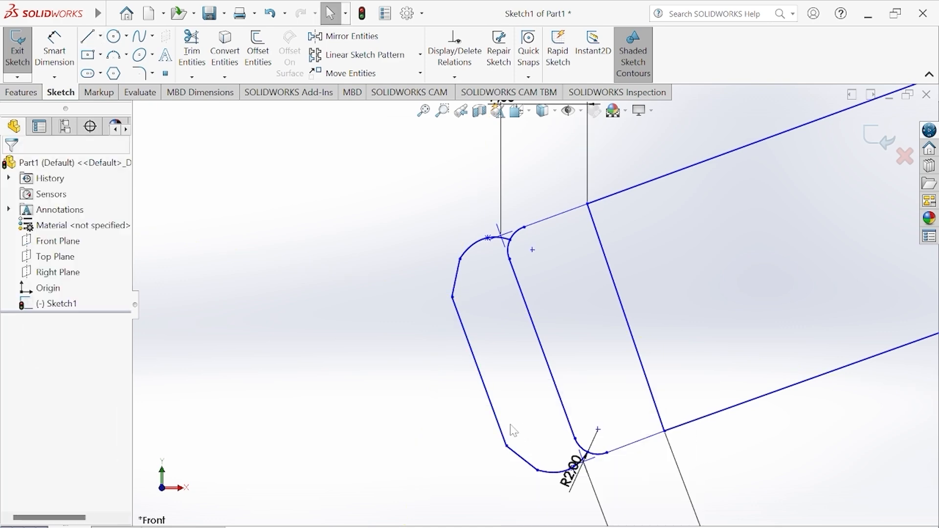
# Sketch a nearly horizontal line about 14.84 mm long outward from the junction of the upper spline and its short line.
pyautogui.scroll(4, 395, 253)
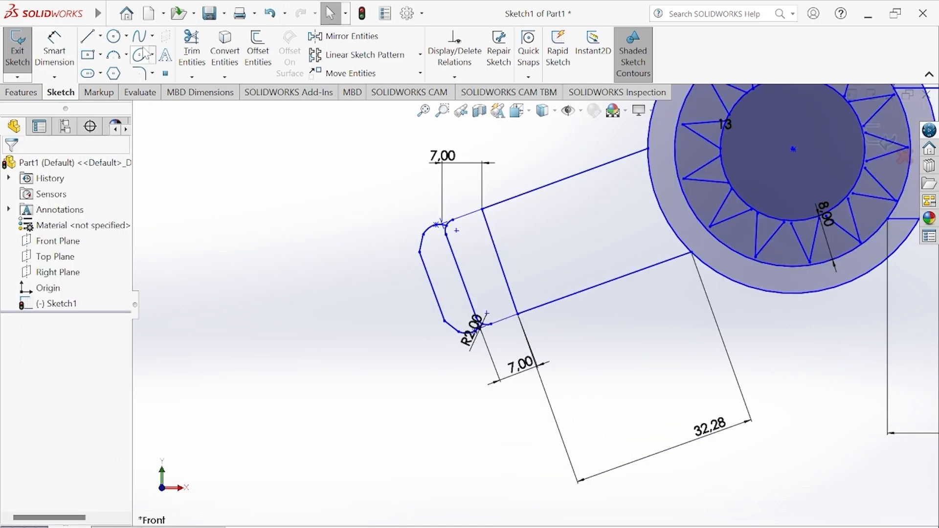
pyautogui.click(88, 37)
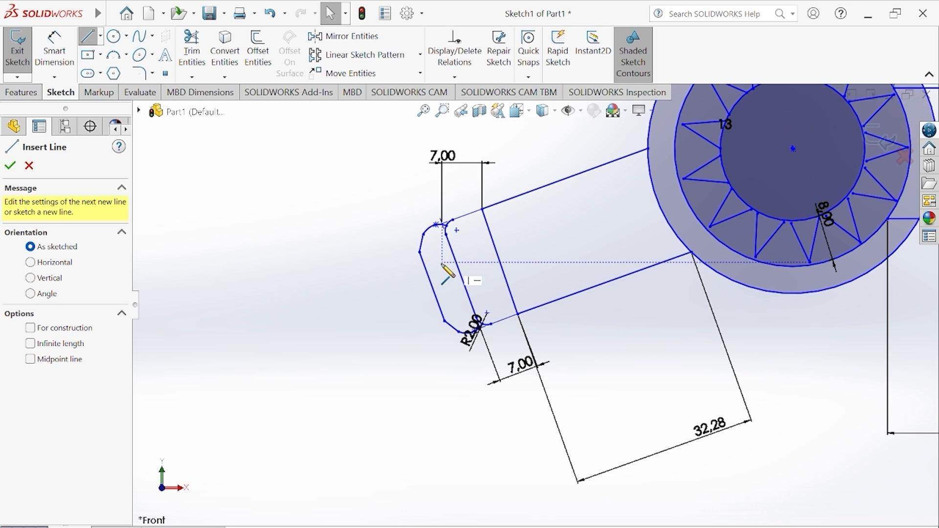
pyautogui.click(424, 235)
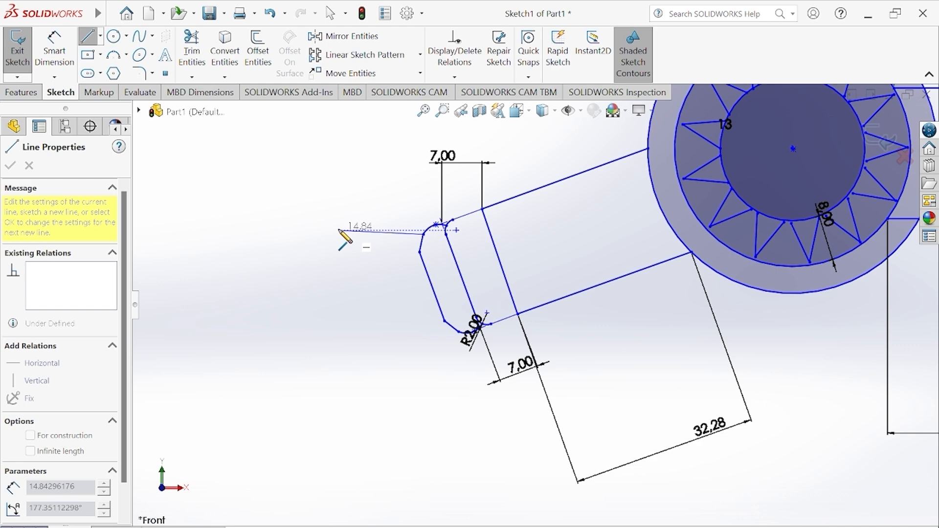
pyautogui.click(340, 231)
pyautogui.rightClick(341, 231)
pyautogui.click(392, 258)
pyautogui.press('Escape')
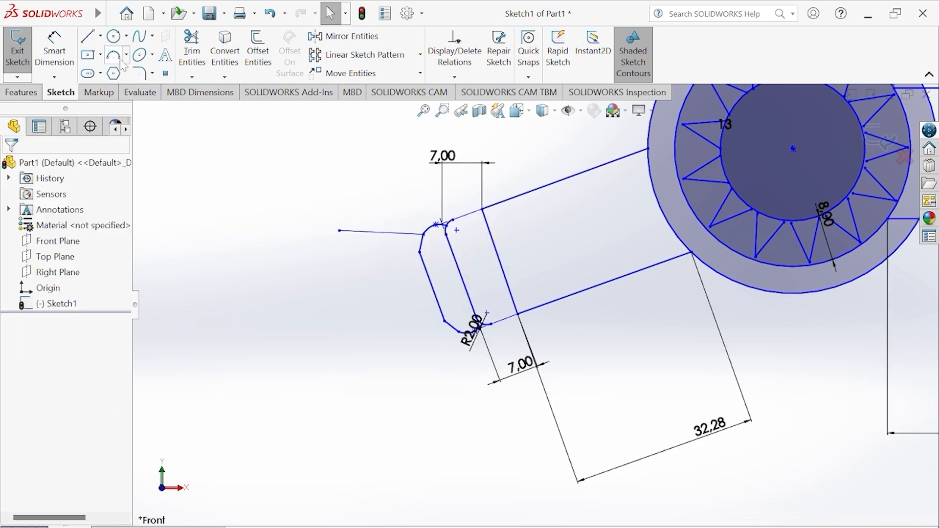
# Sketch a horizontal line about 12.73 mm long outward from the lower end of the upper short line.
pyautogui.click(88, 36)
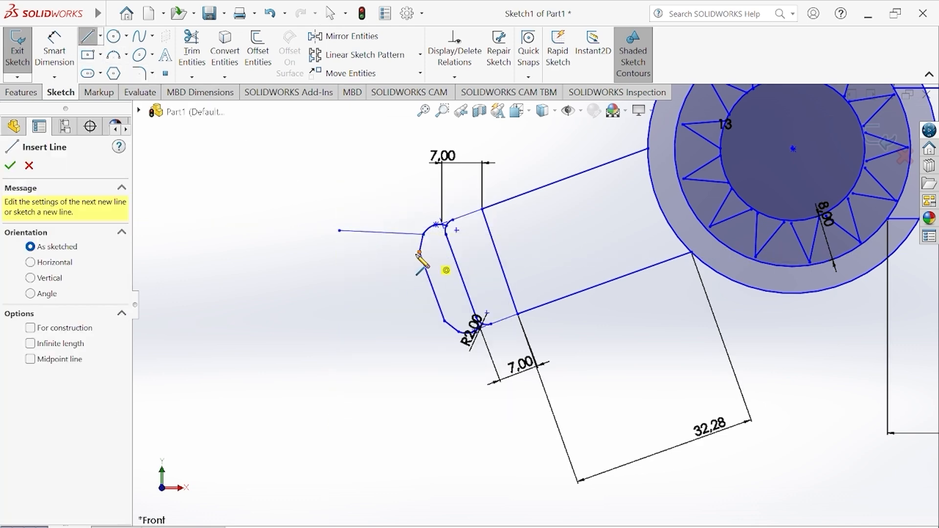
pyautogui.click(419, 253)
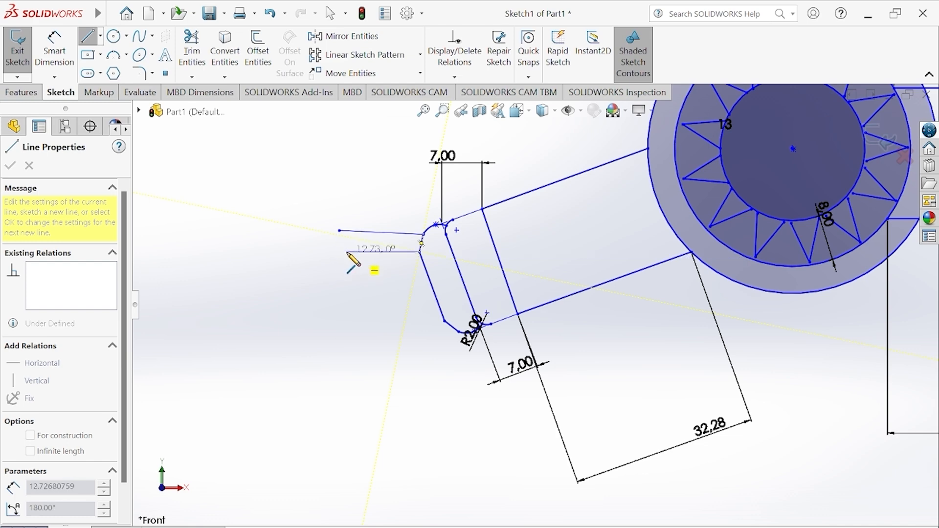
pyautogui.click(347, 252)
pyautogui.rightClick(346, 252)
pyautogui.click(364, 266)
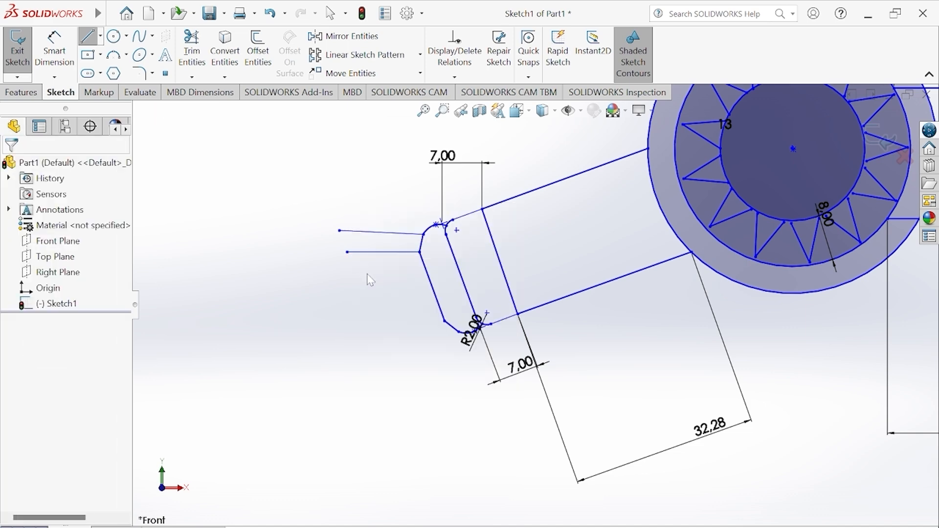
# Lengthen both outward lines by moving their free ends to about X -229.60, Y -13.74 and X -228.81, Y -17.37.
pyautogui.scroll(5, 401, 291)
pyautogui.scroll(-3, 401, 292)
pyautogui.scroll(5, 677, 327)
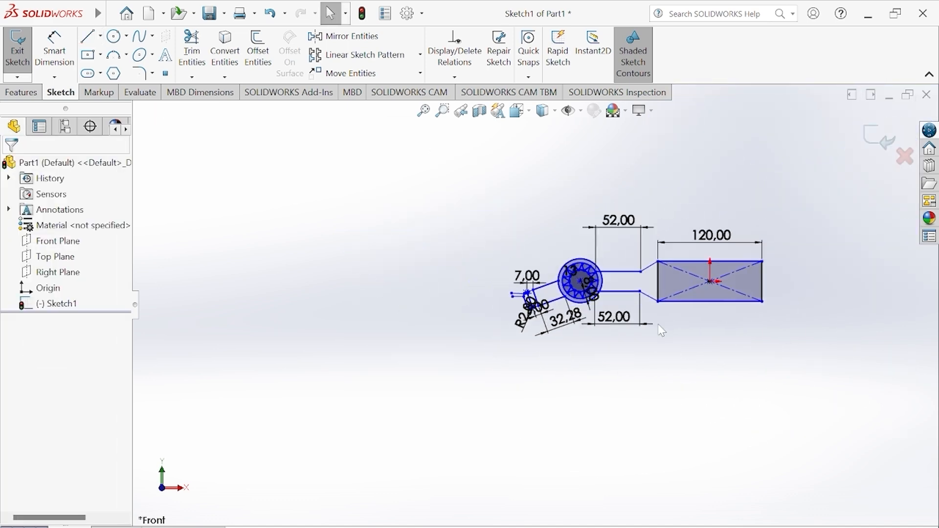
pyautogui.scroll(-8, 582, 306)
pyautogui.moveTo(442, 288); pyautogui.dragTo(431, 268)
pyautogui.click(431, 288)
pyautogui.click(471, 311)
pyautogui.click(478, 360)
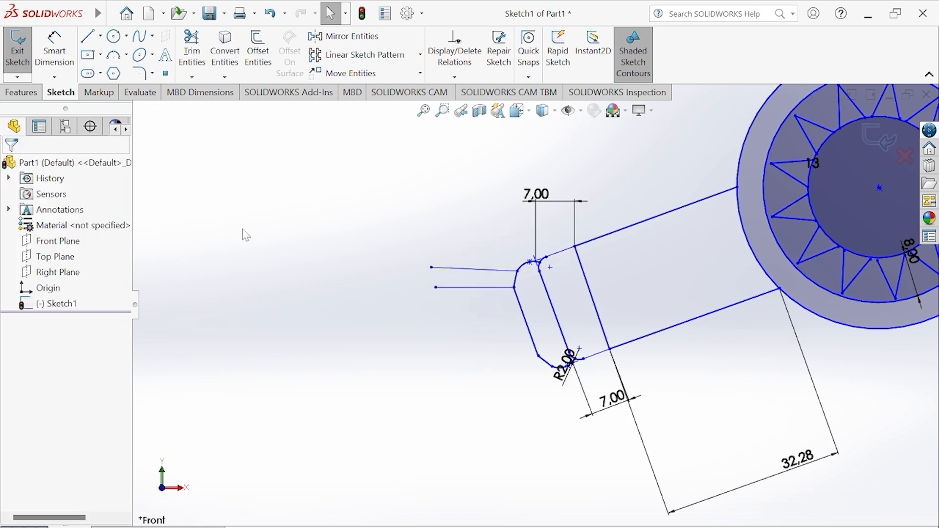
# Sketch a five-sided inscribed-circle polygon beyond the free ends of the two outward lines, with a circle diameter of about 6.16 mm.
pyautogui.click(116, 72)
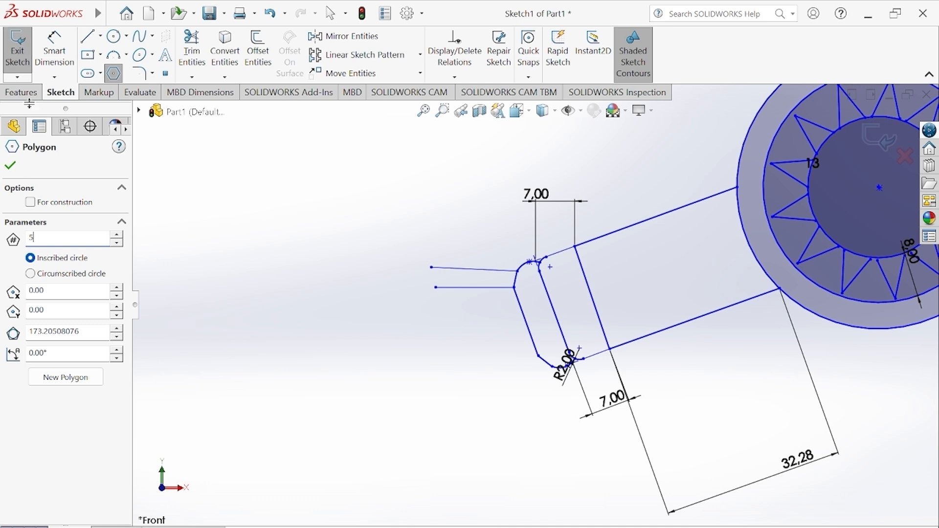
pyautogui.click(11, 168)
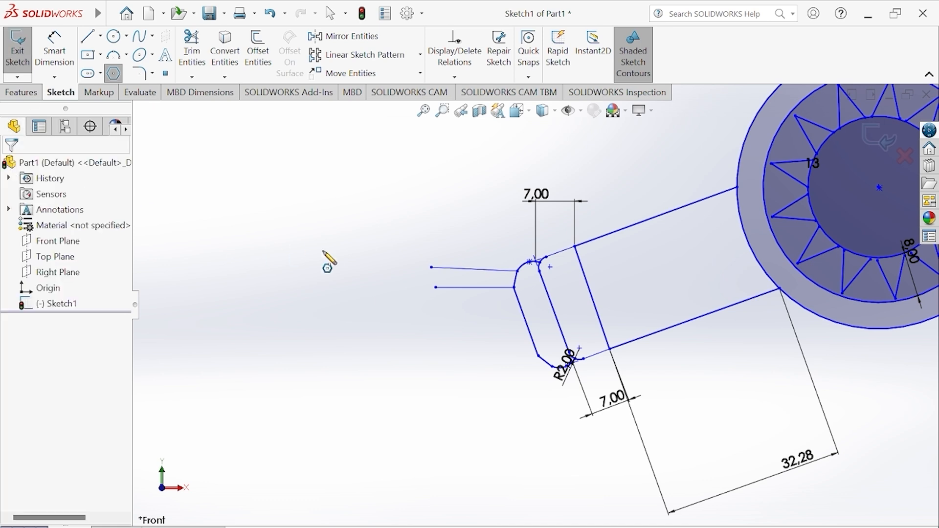
pyautogui.click(405, 279)
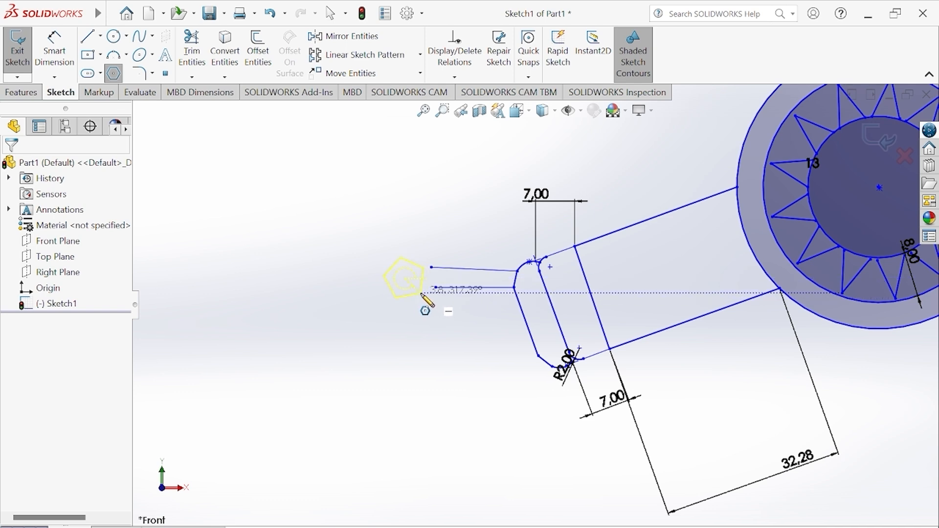
pyautogui.click(422, 294)
pyautogui.rightClick(424, 296)
pyautogui.click(455, 304)
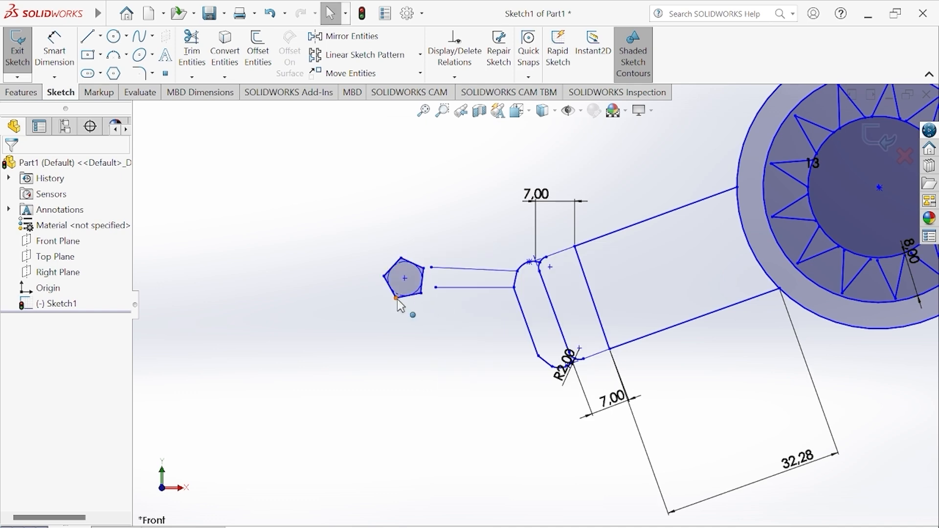
pyautogui.moveTo(396, 298); pyautogui.dragTo(395, 305)
pyautogui.scroll(5, 532, 342)
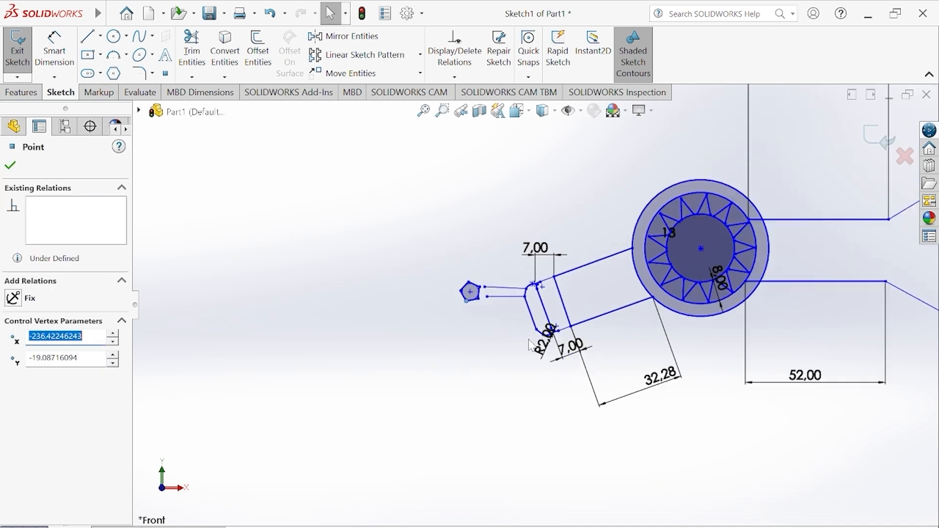
pyautogui.scroll(-2, 512, 267)
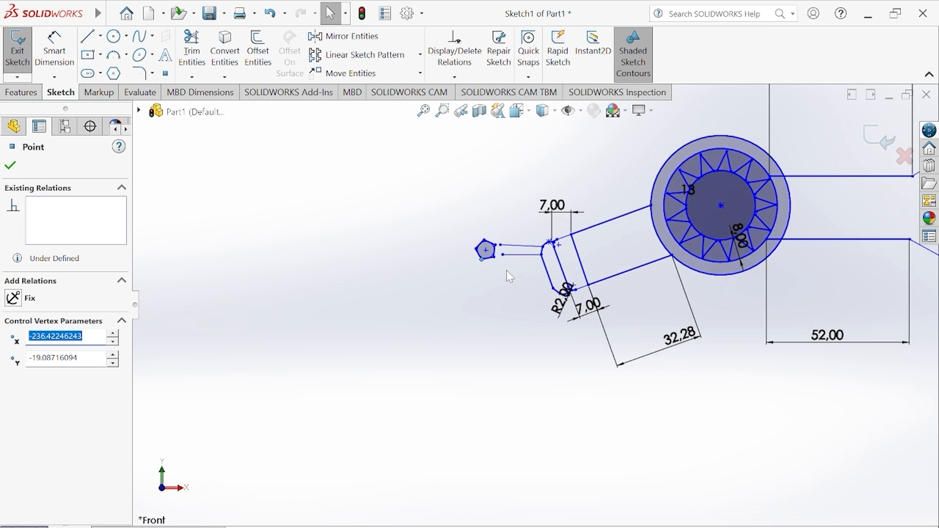
pyautogui.scroll(-3, 513, 267)
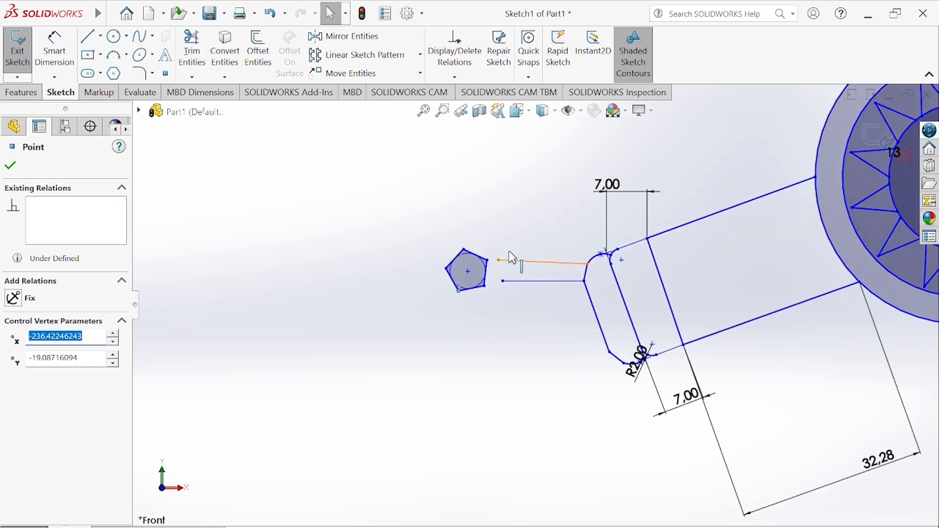
pyautogui.click(12, 166)
# Dimension the diameter of the pentagon's inner construction circle at 8 mm.
pyautogui.click(54, 49)
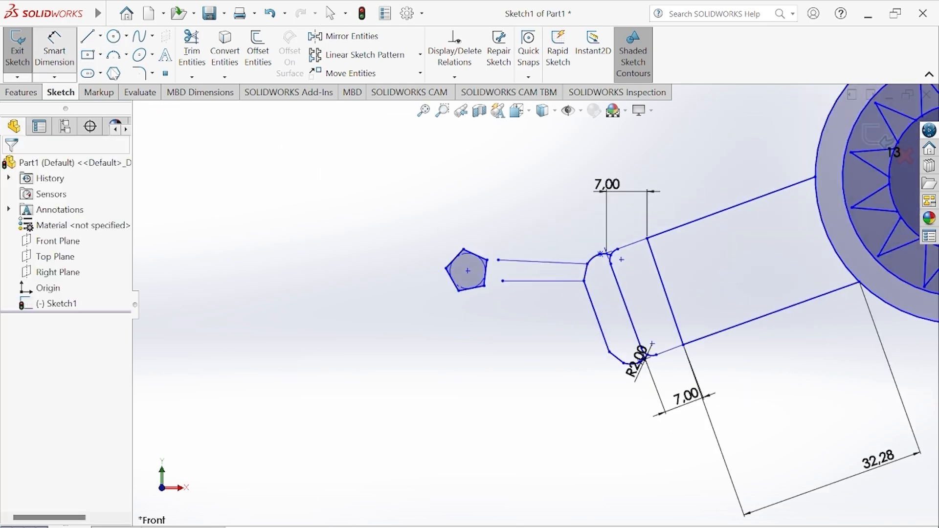
pyautogui.click(454, 278)
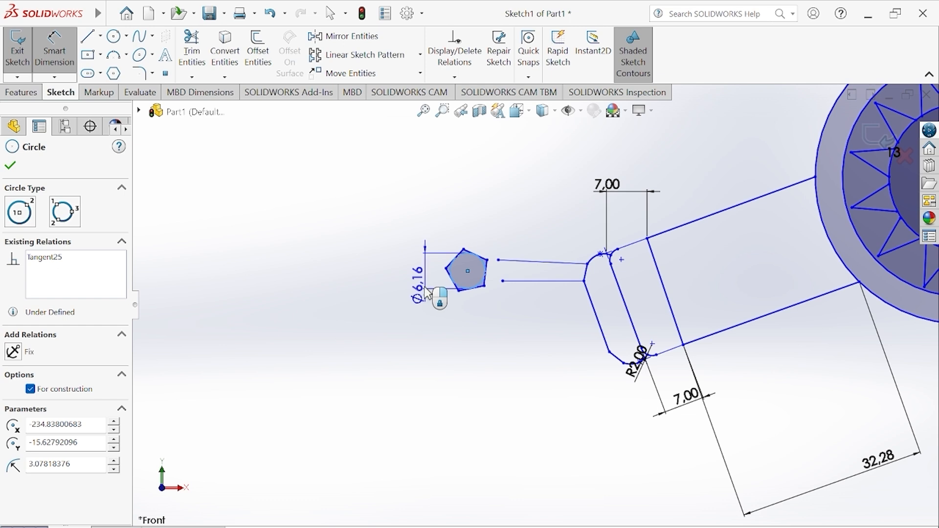
pyautogui.click(421, 287)
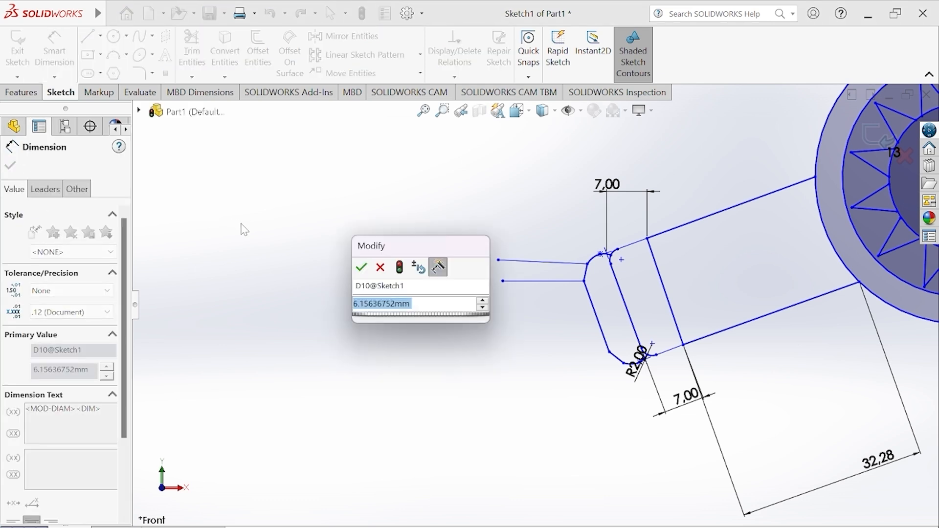
pyautogui.write('8')
pyautogui.press('Return')
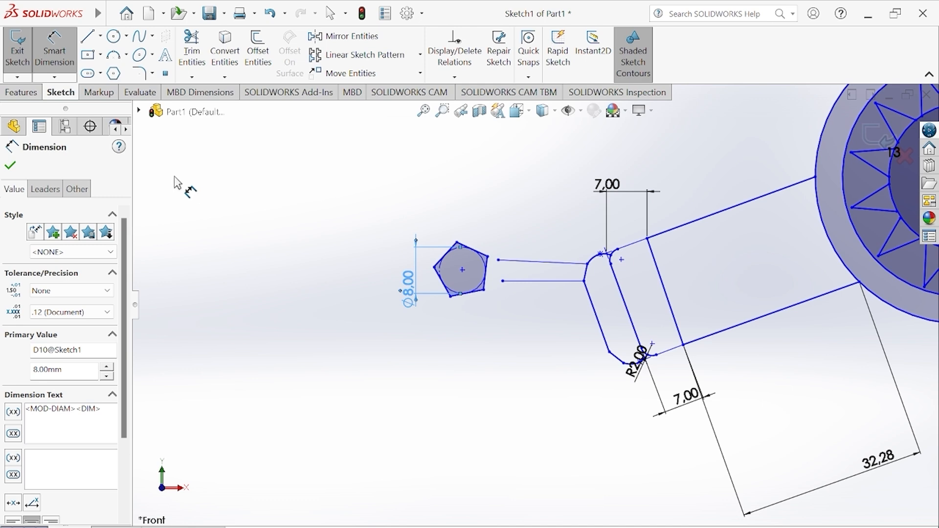
# Set the diameter of the pentagon's inner construction circle to 7 mm.
pyautogui.doubleClick(407, 292)
pyautogui.write('7')
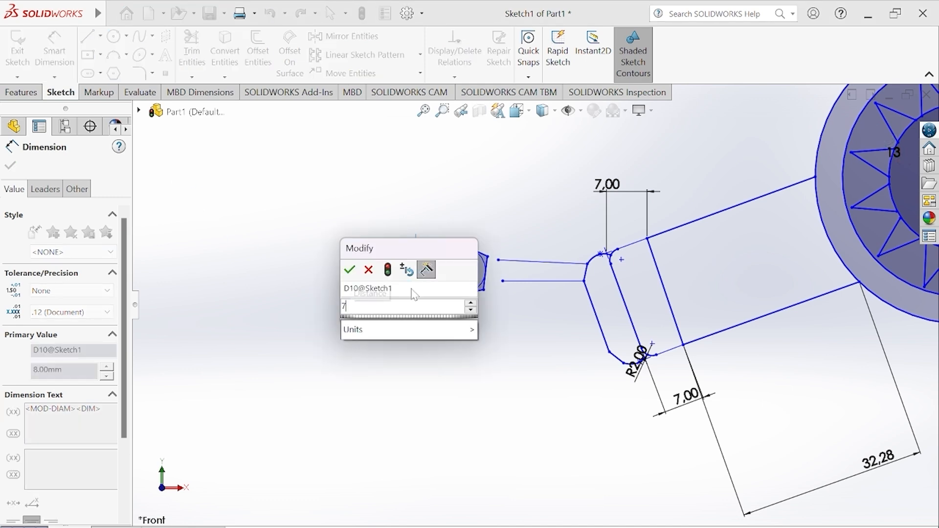
pyautogui.press('Return')
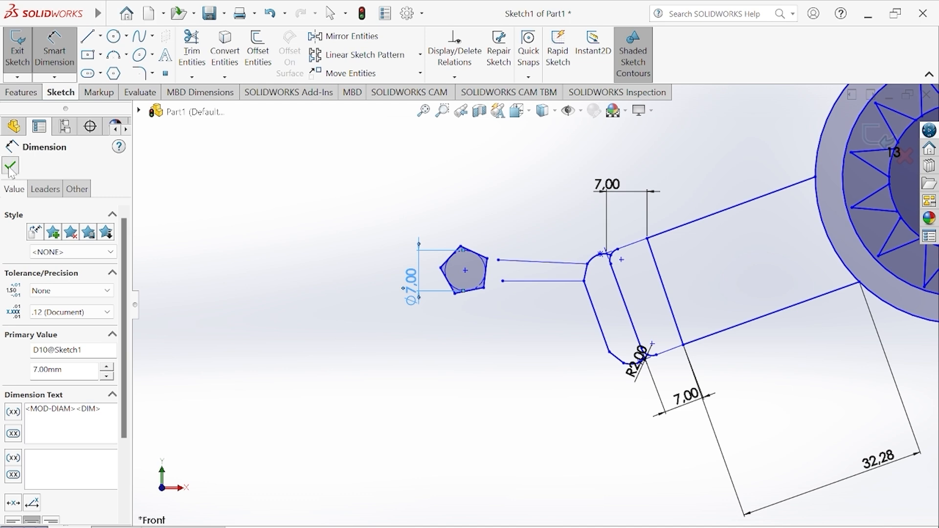
pyautogui.click(10, 166)
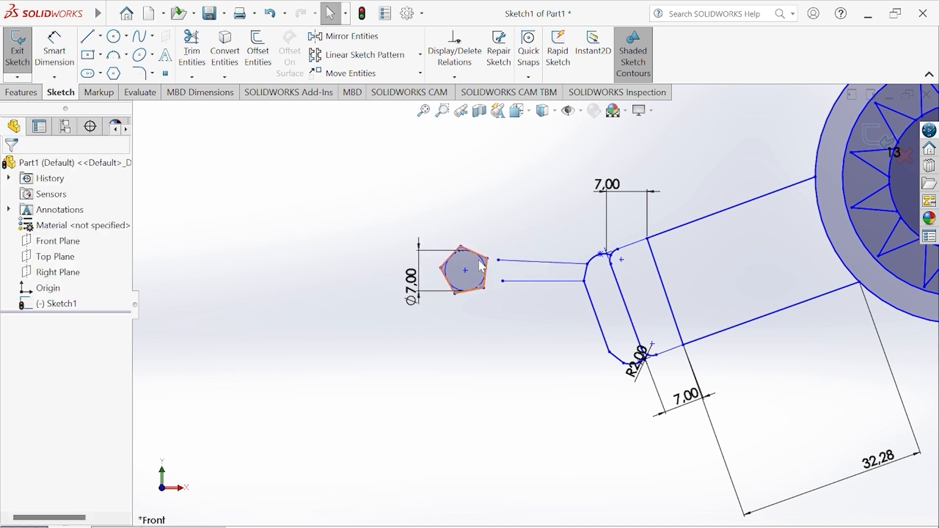
# Make the upper outward line's free end coincident with the pentagon's top vertex, and move the pentagon's centre to about X -232.94, Y -15.79.
pyautogui.scroll(-5, 482, 262)
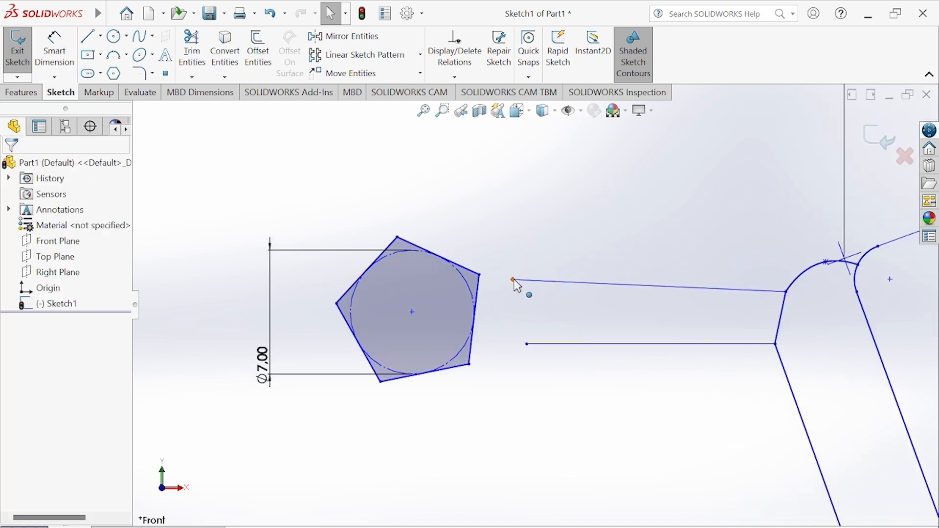
pyautogui.click(513, 280)
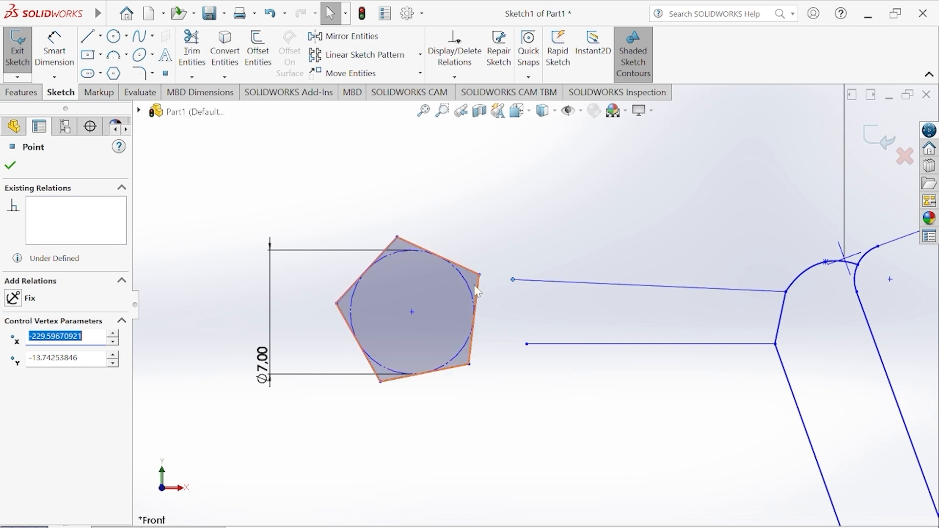
pyautogui.keyDown('ctrl'); pyautogui.click(397, 238); pyautogui.keyUp('ctrl')
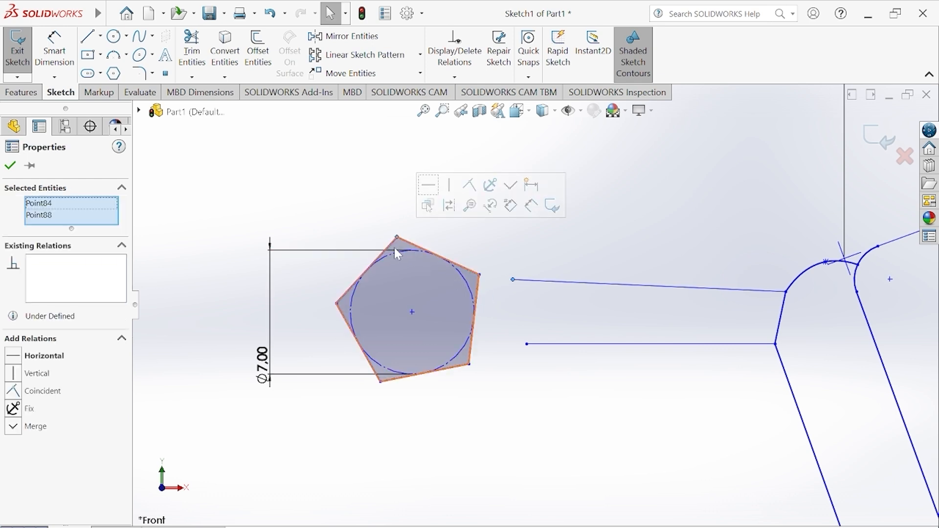
pyautogui.click(42, 391)
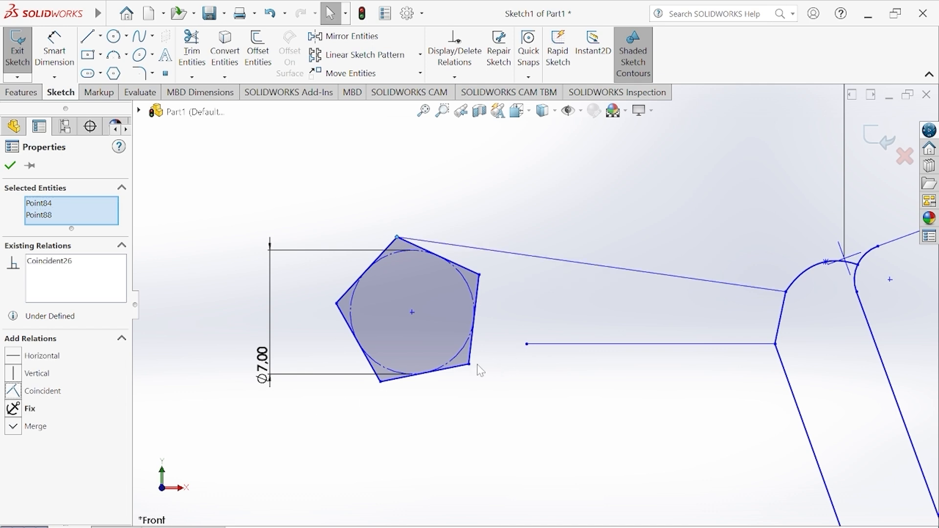
pyautogui.moveTo(412, 312); pyautogui.dragTo(453, 315)
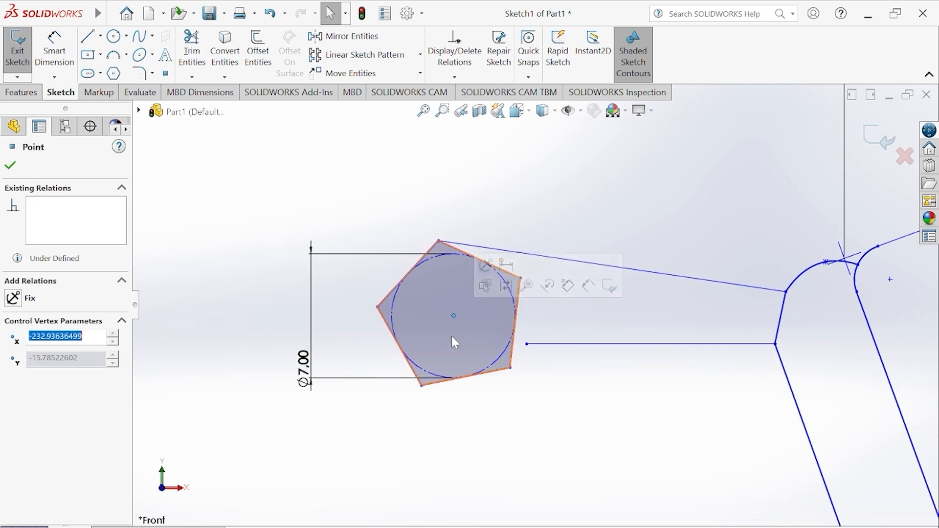
pyautogui.click(11, 166)
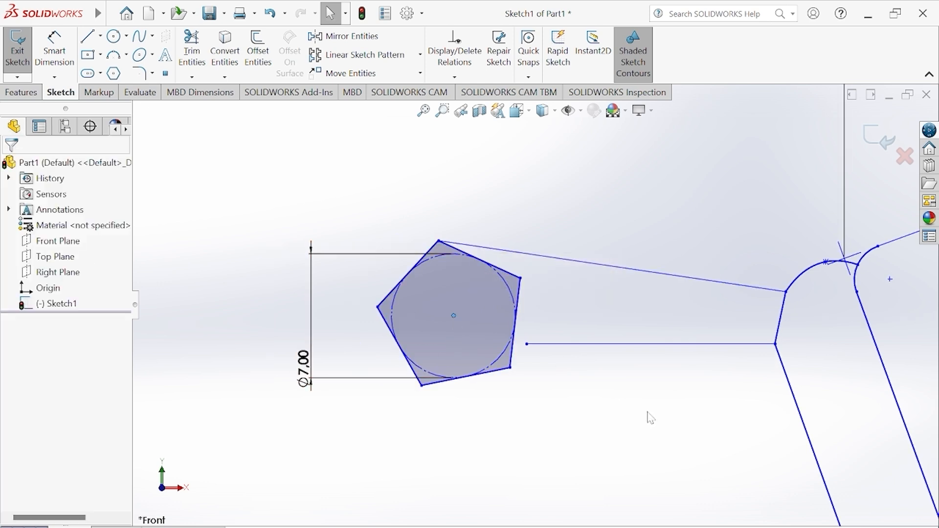
# Make the lower outward line's free end coincident with the pentagon's lower vertex nearest to it.
pyautogui.click(527, 345)
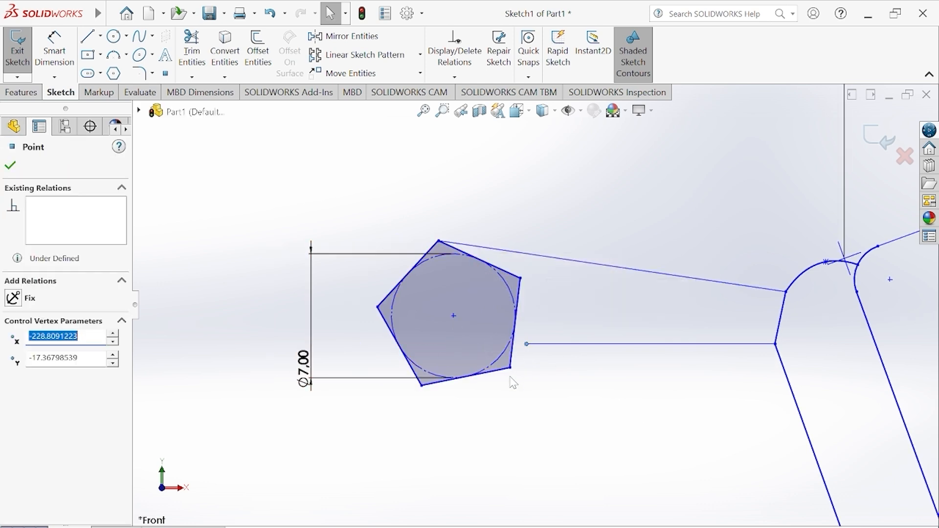
pyautogui.keyDown('ctrl'); pyautogui.click(510, 367); pyautogui.keyUp('ctrl')
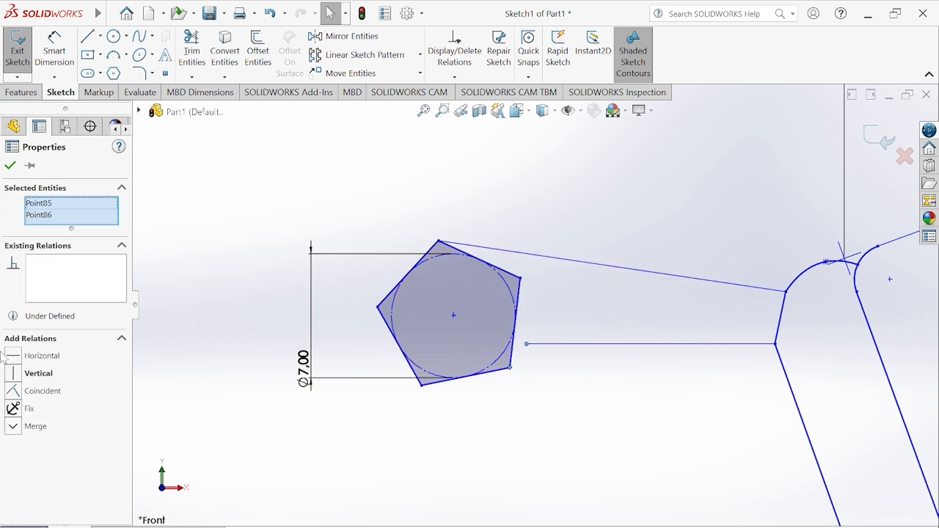
pyautogui.click(38, 392)
pyautogui.click(599, 406)
pyautogui.scroll(9, 598, 383)
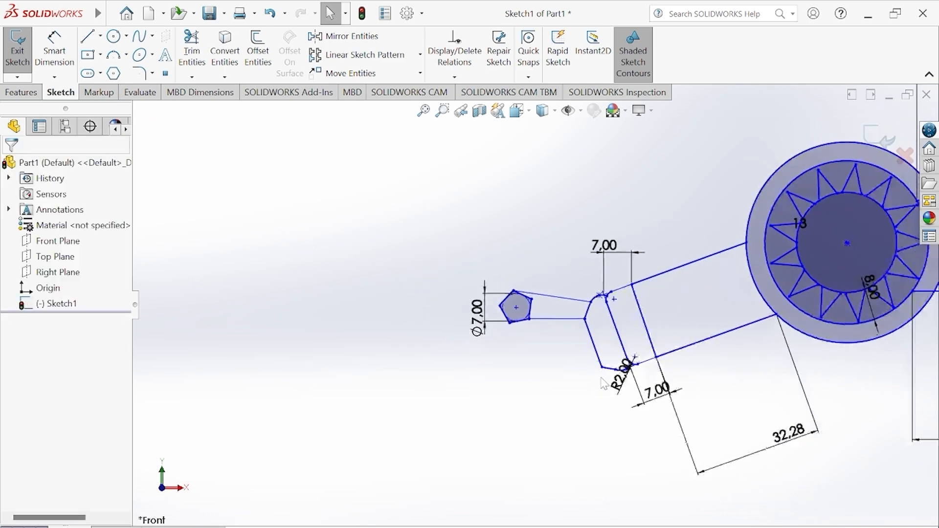
# Move the pentagon's centre away from the arm to about X -238.93, Y -15.98.
pyautogui.scroll(-3, 601, 382)
pyautogui.scroll(4, 598, 371)
pyautogui.scroll(4, 543, 318)
pyautogui.scroll(-4, 522, 295)
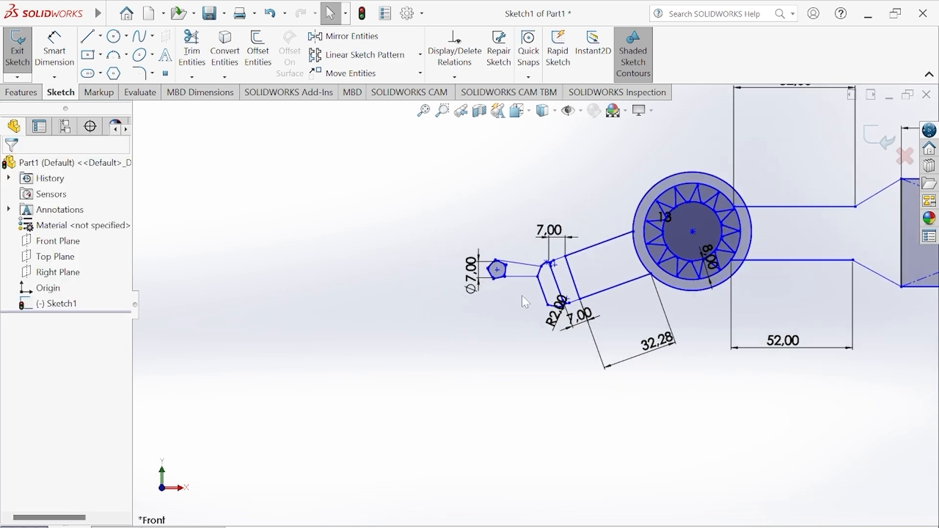
pyautogui.scroll(3, 522, 295)
pyautogui.scroll(-5, 511, 289)
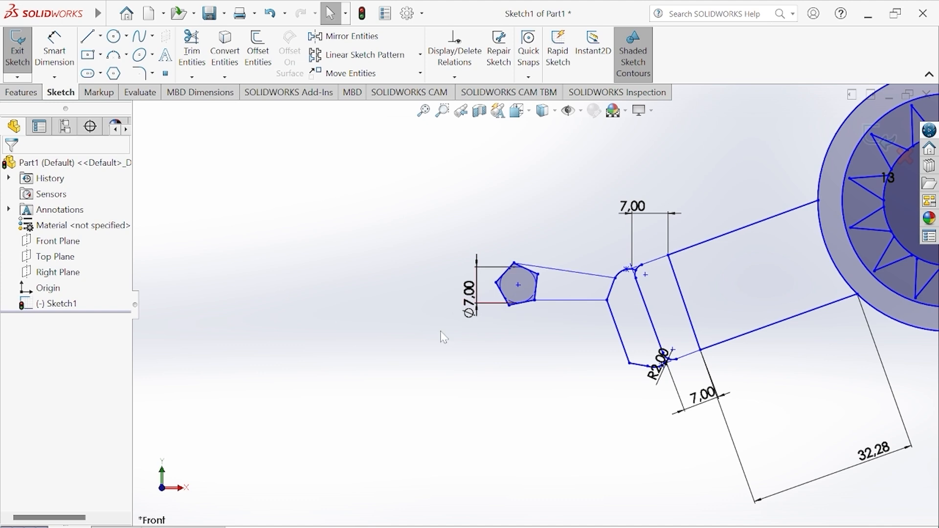
pyautogui.moveTo(519, 286); pyautogui.dragTo(487, 286)
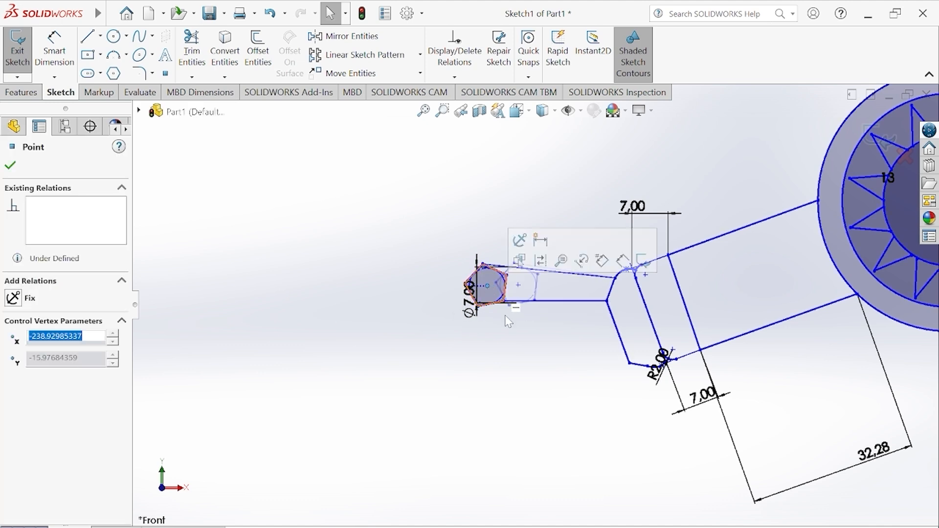
pyautogui.click(556, 365)
# Reopen the profile sketch for editing and set the diameter of the pentagon's inner construction circle to 6 mm.
pyautogui.scroll(2, 591, 345)
pyautogui.scroll(-3, 593, 350)
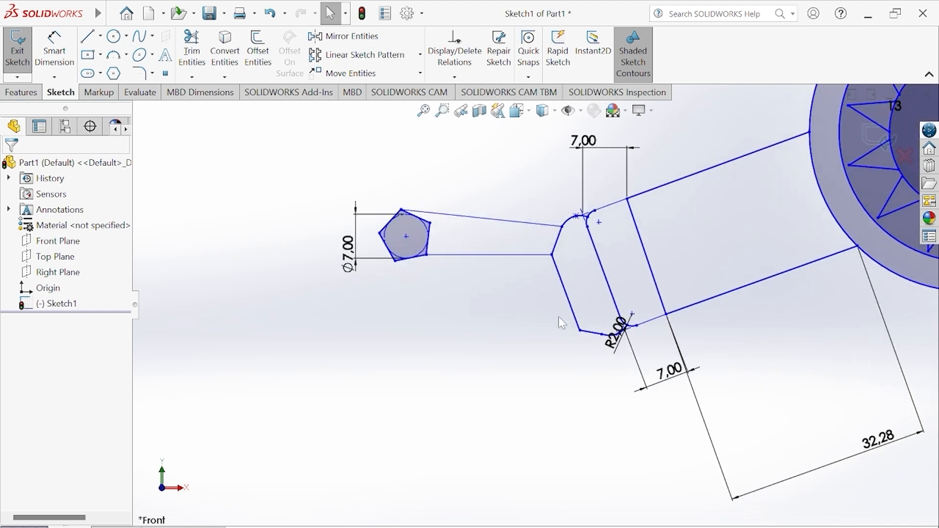
pyautogui.scroll(3, 445, 272)
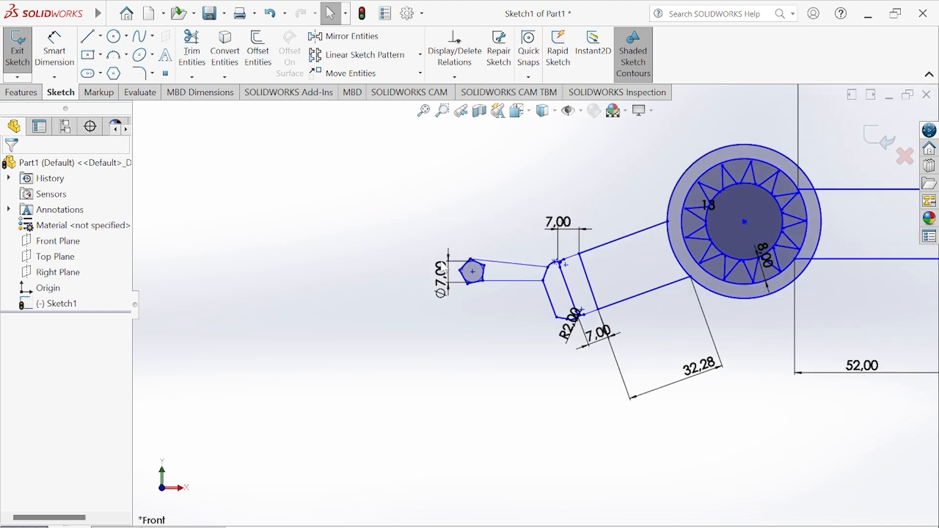
pyautogui.scroll(-1, 451, 283)
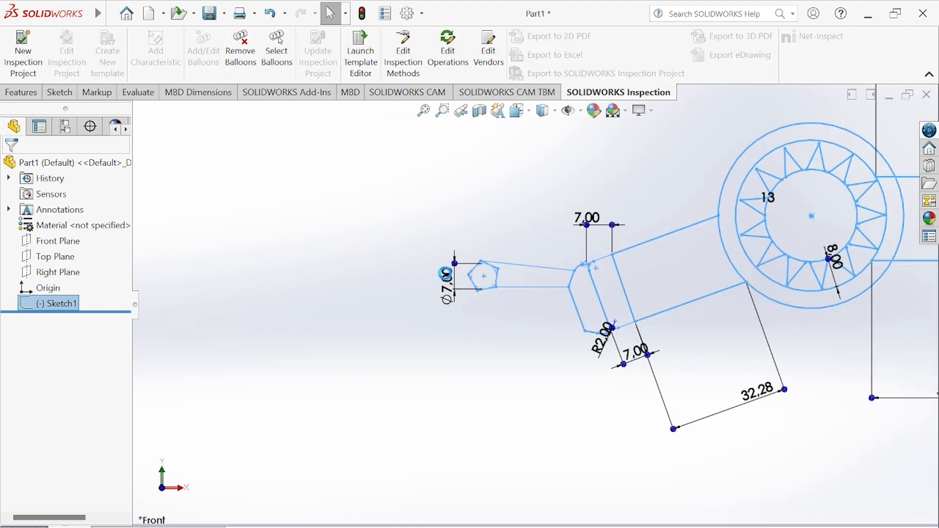
pyautogui.click(453, 347)
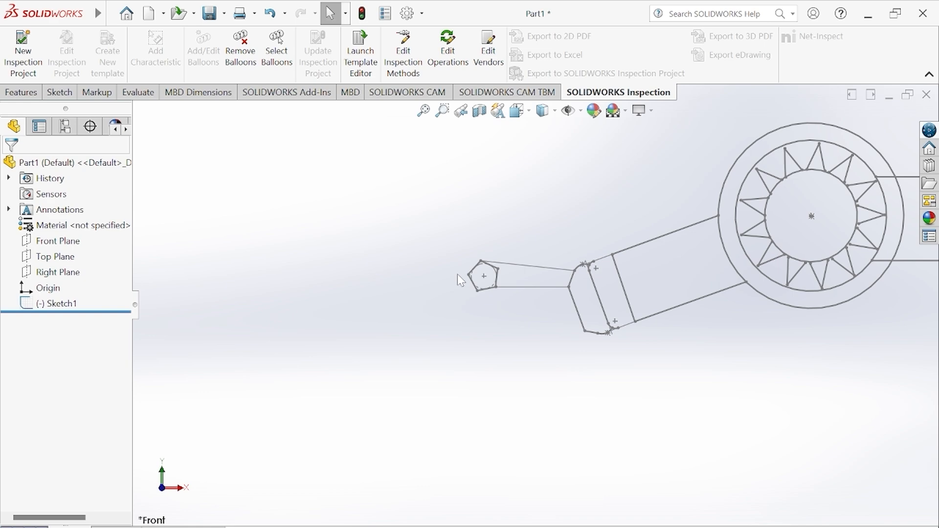
pyautogui.doubleClick(484, 276)
pyautogui.scroll(-6, 307, 334)
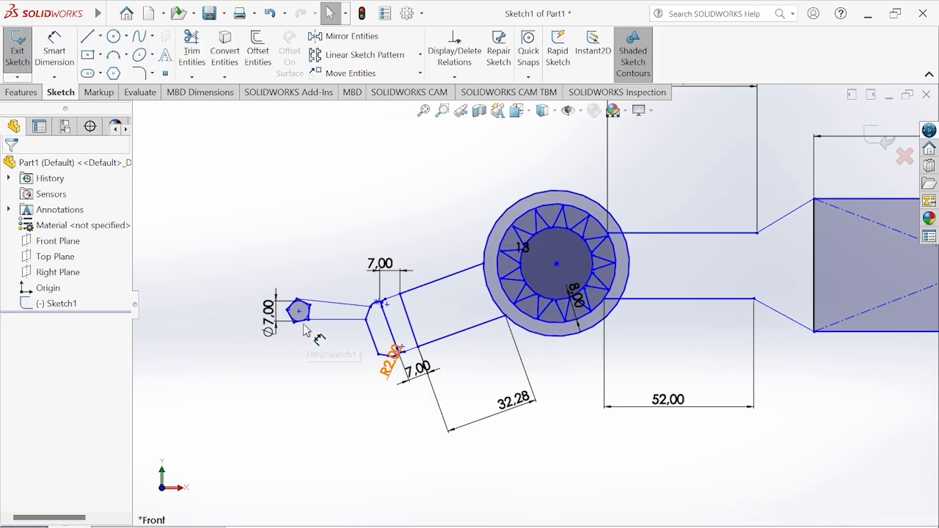
pyautogui.doubleClick(293, 310)
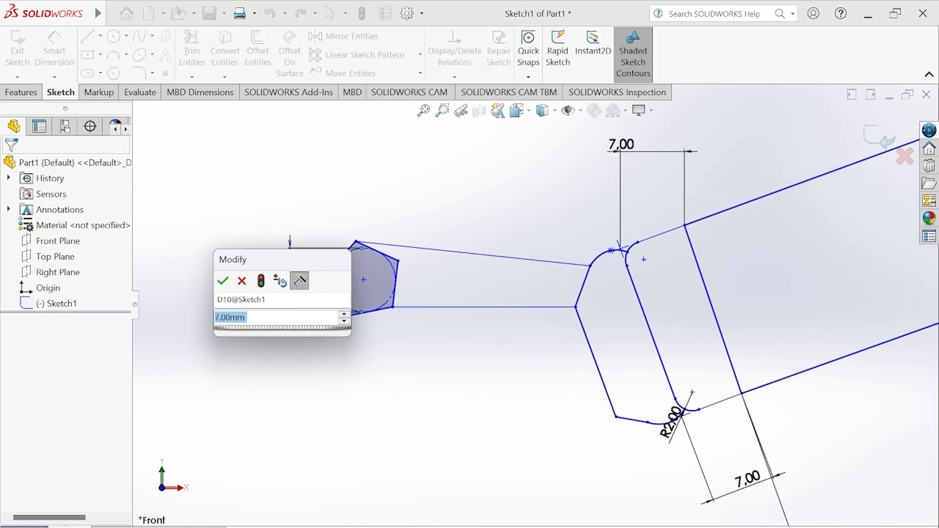
pyautogui.write('6')
pyautogui.press('Return')
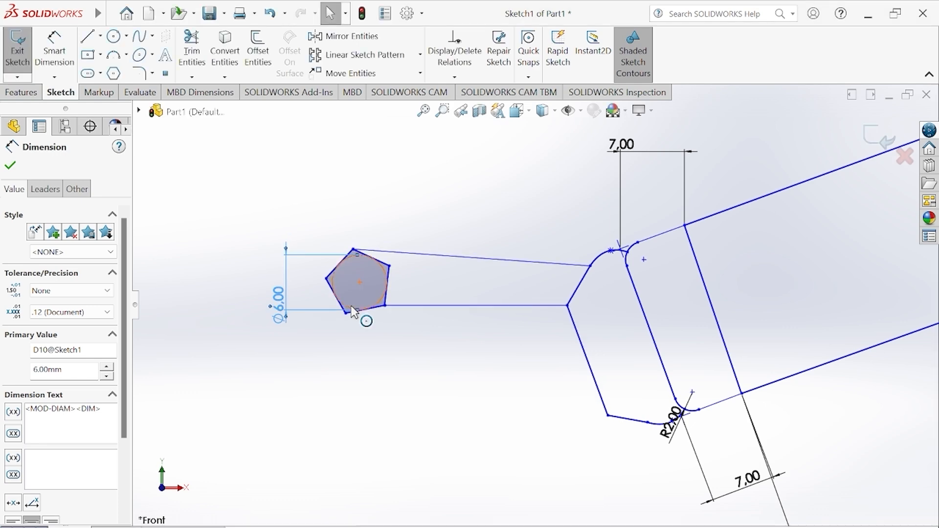
pyautogui.click(10, 166)
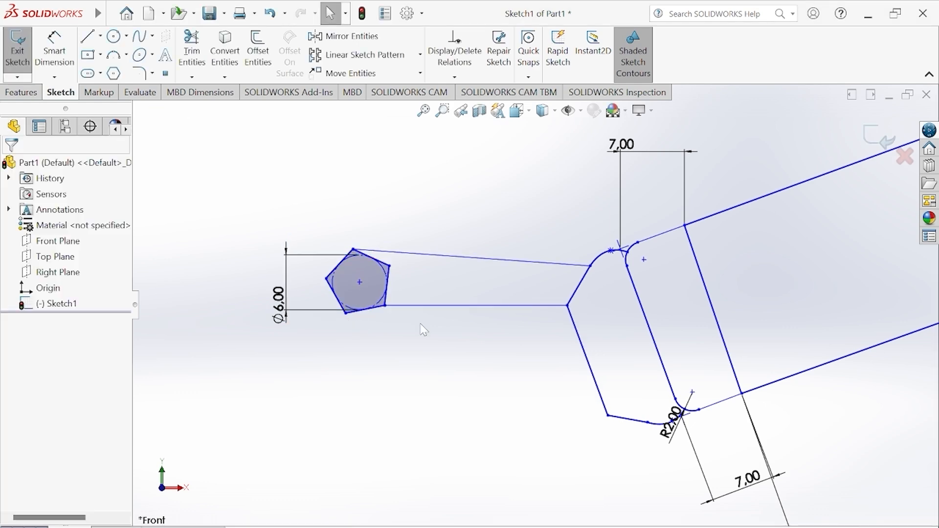
# Sketch a line about 11 mm long from the pentagon's leftmost vertex, sloping down and away from the arm.
pyautogui.scroll(8, 426, 329)
pyautogui.scroll(-6, 487, 294)
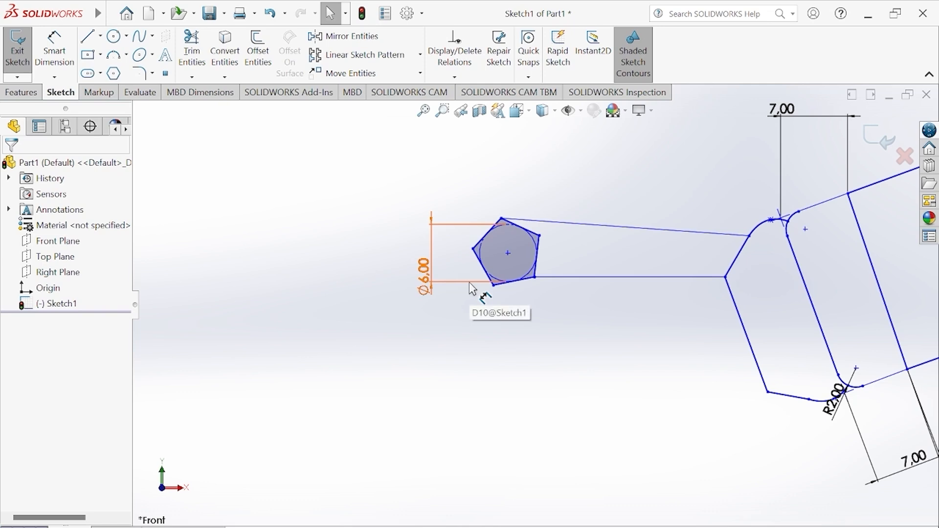
pyautogui.click(89, 37)
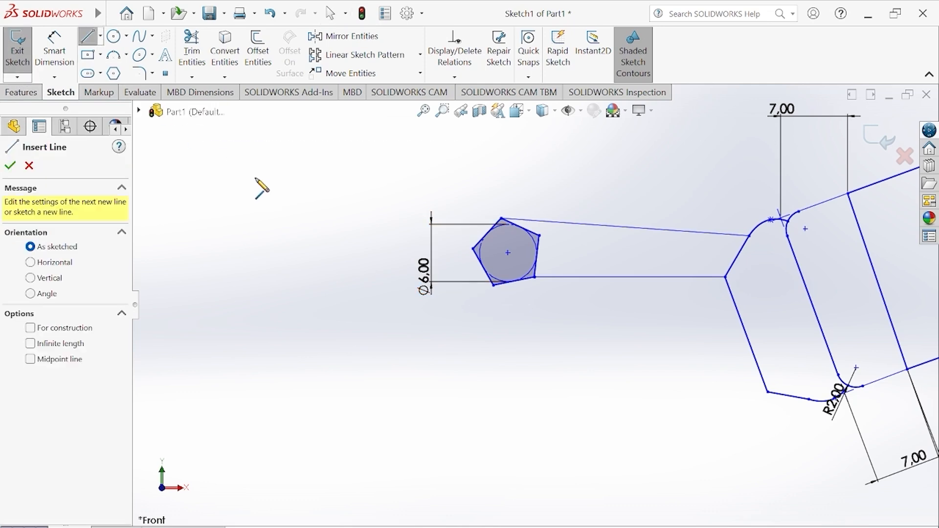
pyautogui.click(473, 249)
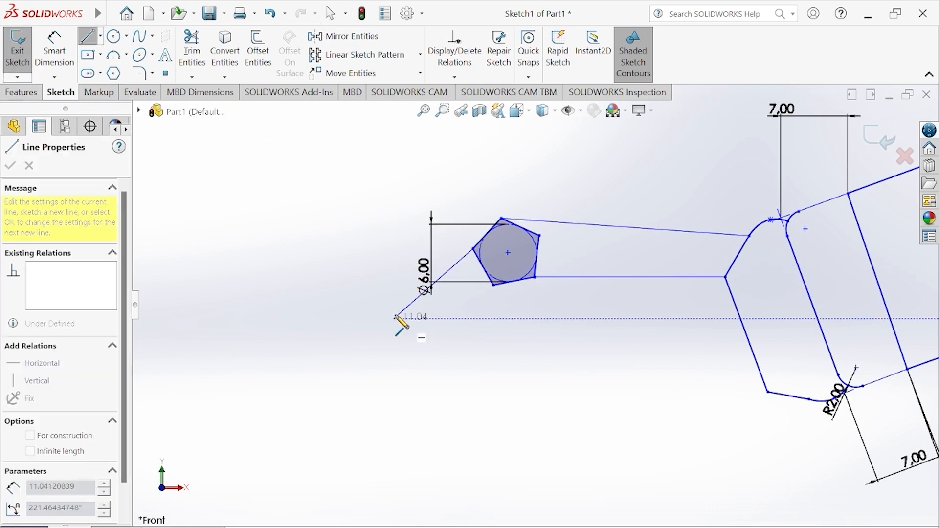
pyautogui.click(397, 329)
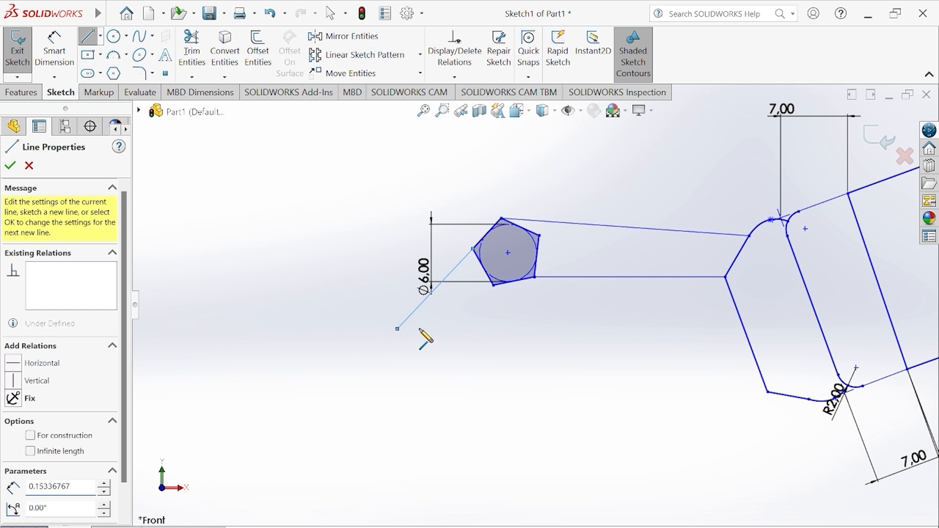
pyautogui.rightClick(440, 319)
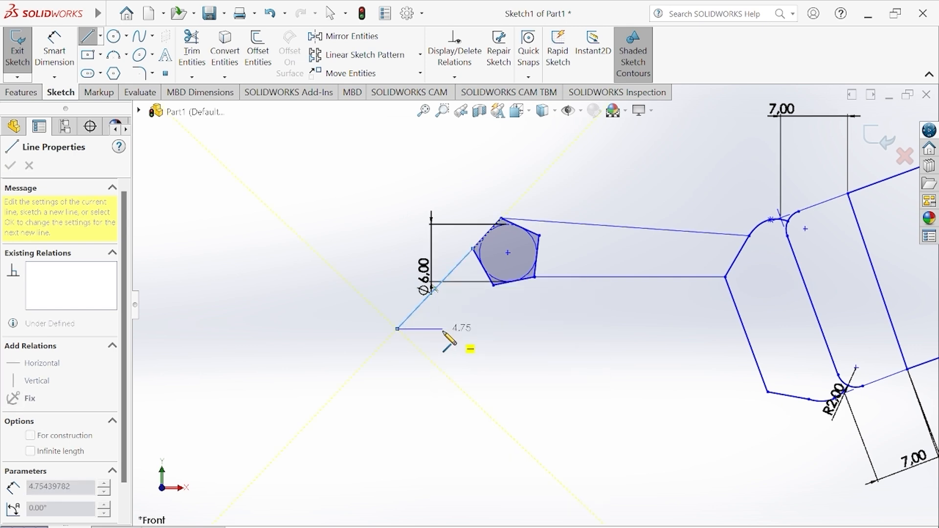
pyautogui.rightClick(445, 333)
pyautogui.click(467, 340)
# Sketch a second line about 11 mm long from the pentagon's lowest vertex, ending just below the first sloping line's free end.
pyautogui.click(84, 41)
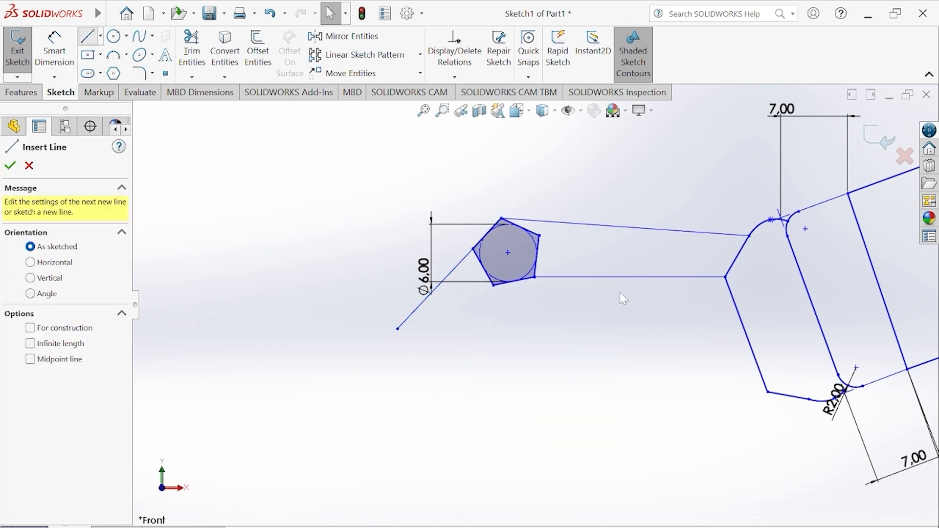
pyautogui.click(493, 285)
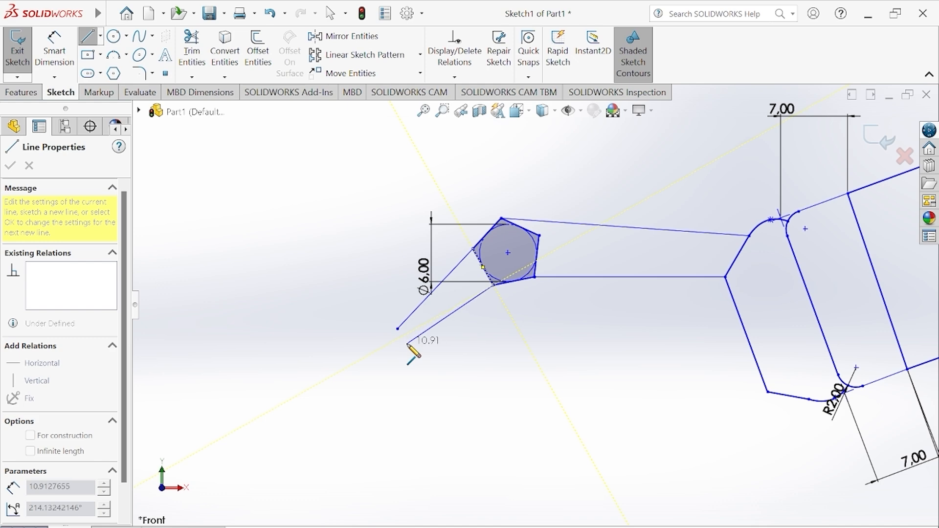
pyautogui.click(406, 342)
pyautogui.rightClick(408, 343)
pyautogui.click(433, 352)
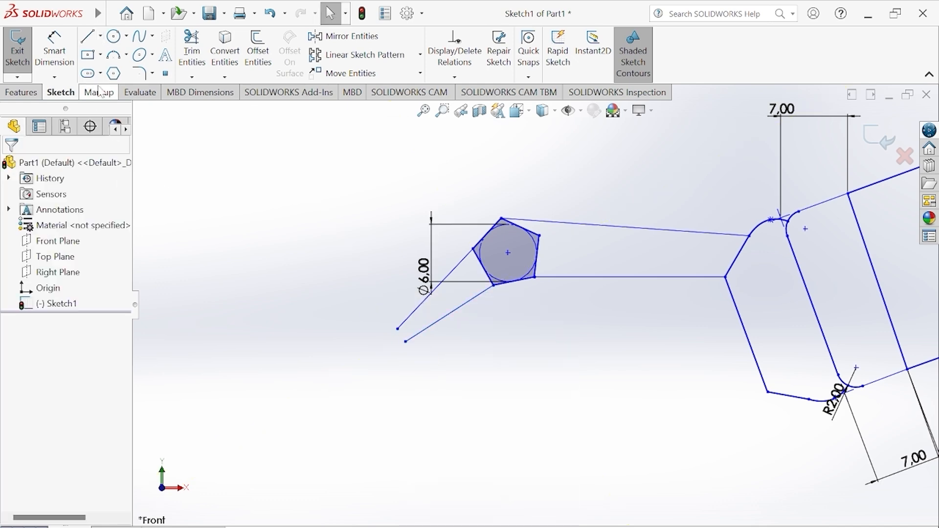
# Sketch a small circle with a radius of about 0.69 mm next to the free ends of the two sloping lines.
pyautogui.click(114, 37)
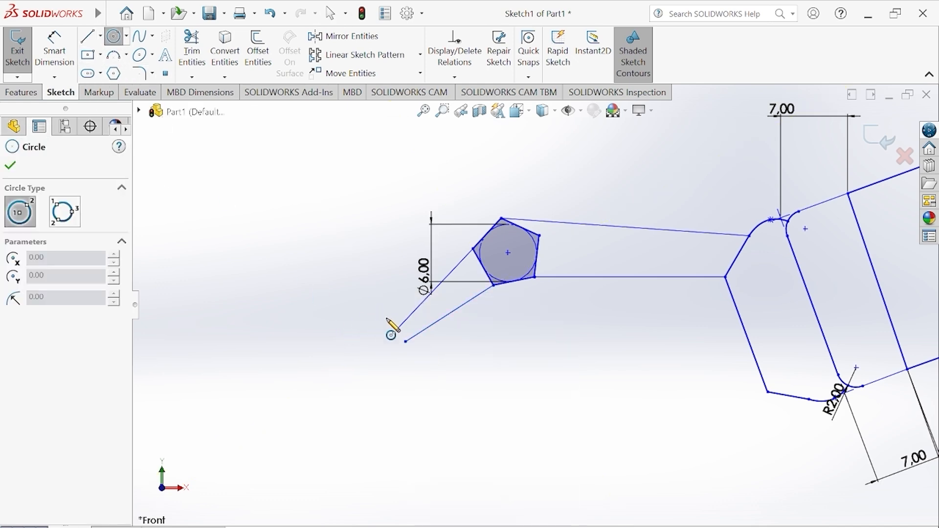
pyautogui.scroll(-5, 399, 342)
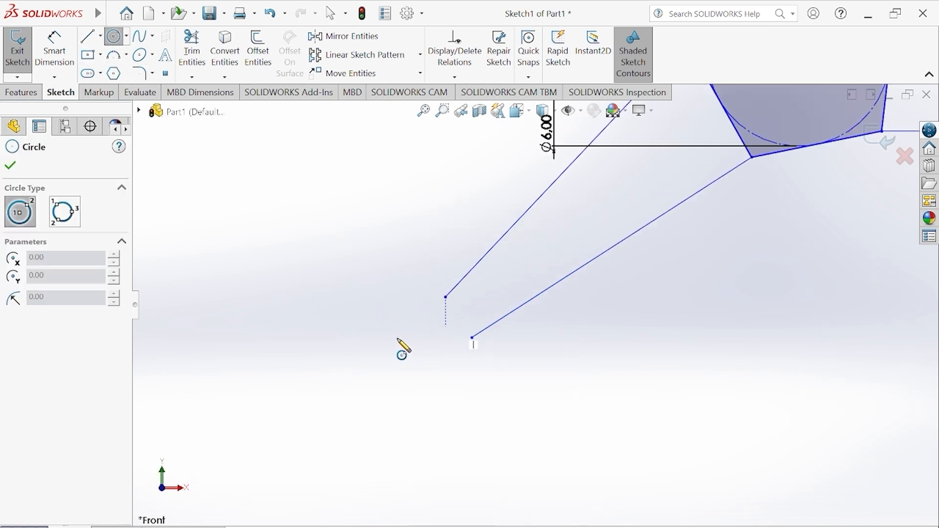
pyautogui.click(439, 320)
pyautogui.click(460, 343)
pyautogui.rightClick(458, 335)
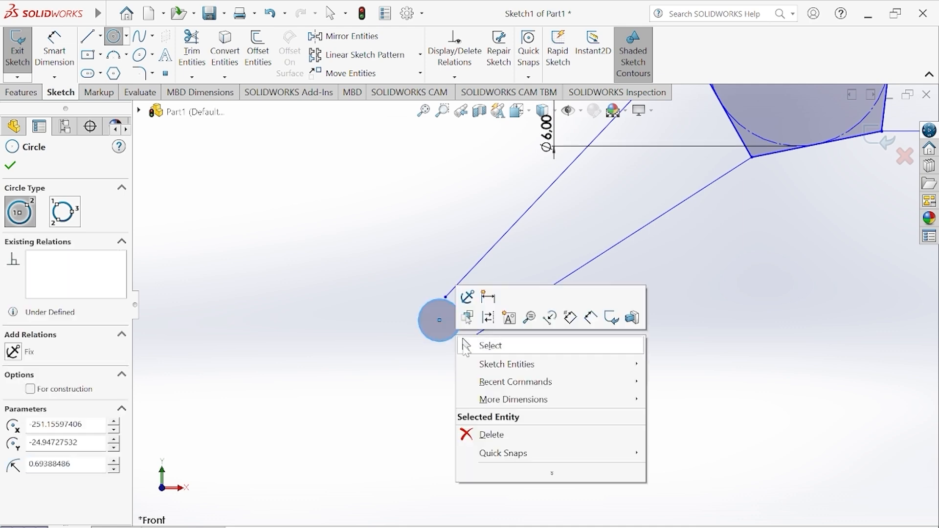
pyautogui.click(481, 344)
# Move the small circle's centre to about X -250.97, Y -25.20 and enlarge its radius to about 0.91 mm.
pyautogui.click(440, 321)
pyautogui.moveTo(446, 326); pyautogui.dragTo(467, 356)
pyautogui.scroll(-3, 482, 349)
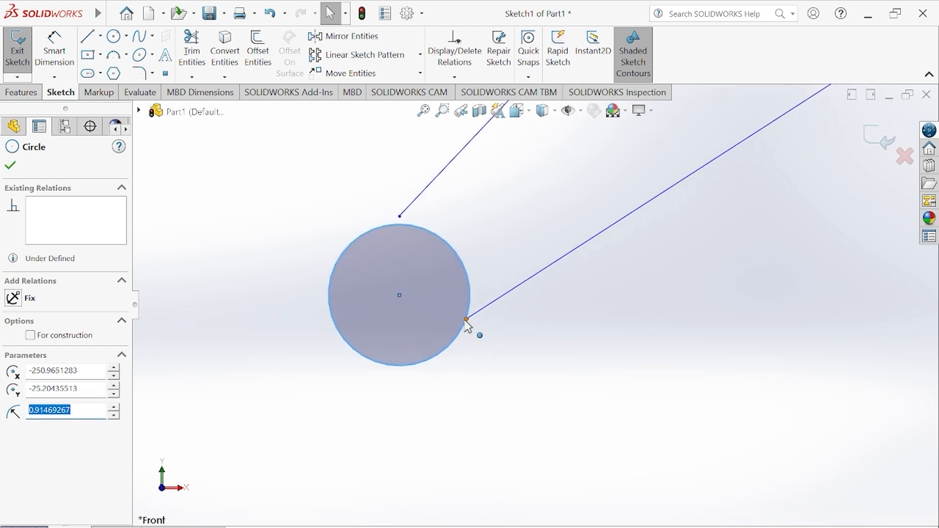
# Make the free ends of the lower and upper sloping lines coincident with the small circle.
pyautogui.click(466, 320)
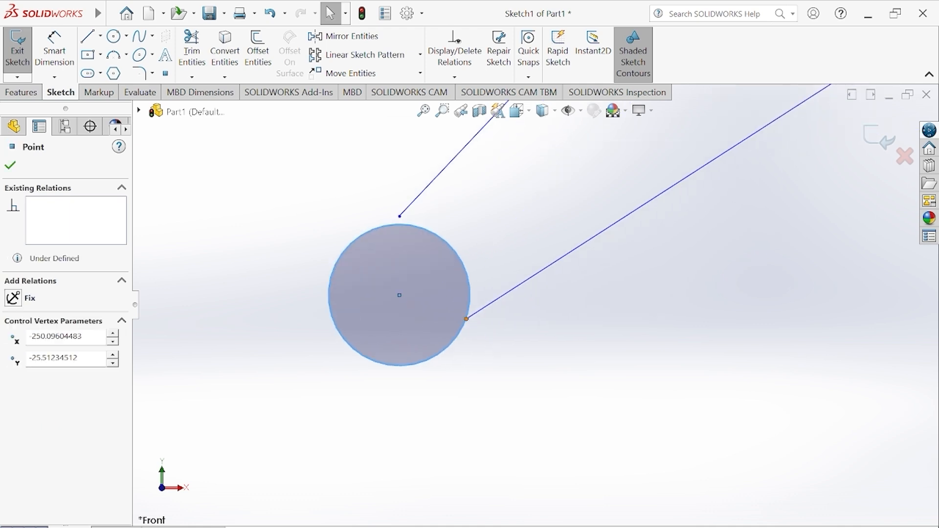
pyautogui.keyDown('ctrl'); pyautogui.click(469, 313); pyautogui.keyUp('ctrl')
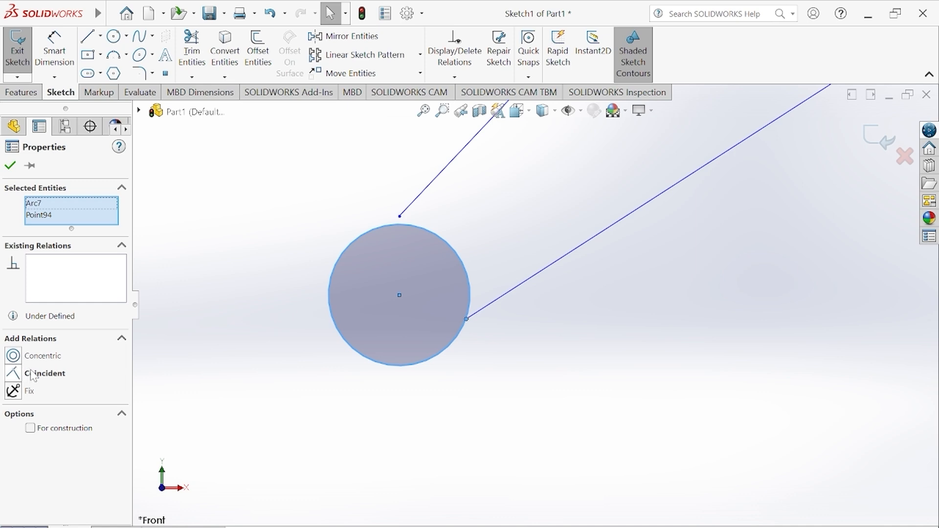
pyautogui.click(33, 374)
pyautogui.click(399, 217)
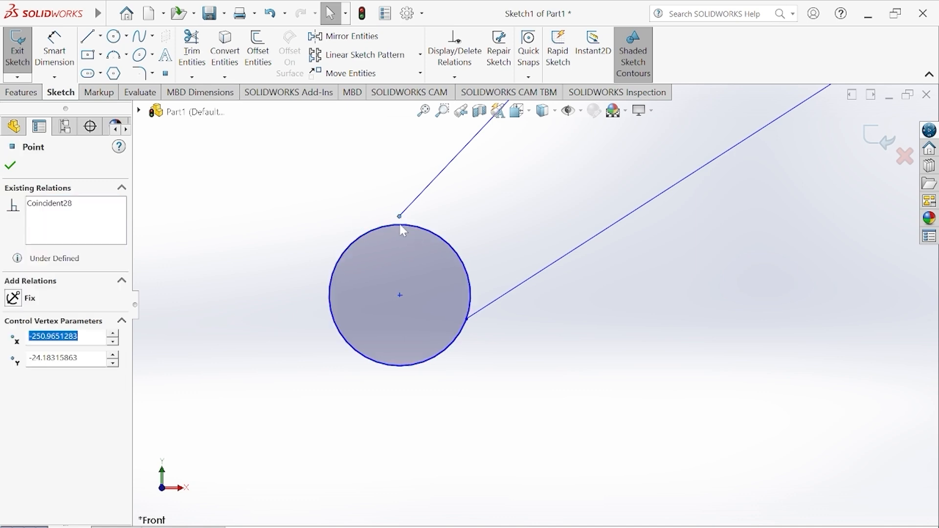
pyautogui.keyDown('ctrl'); pyautogui.click(404, 228); pyautogui.keyUp('ctrl')
pyautogui.click(60, 379)
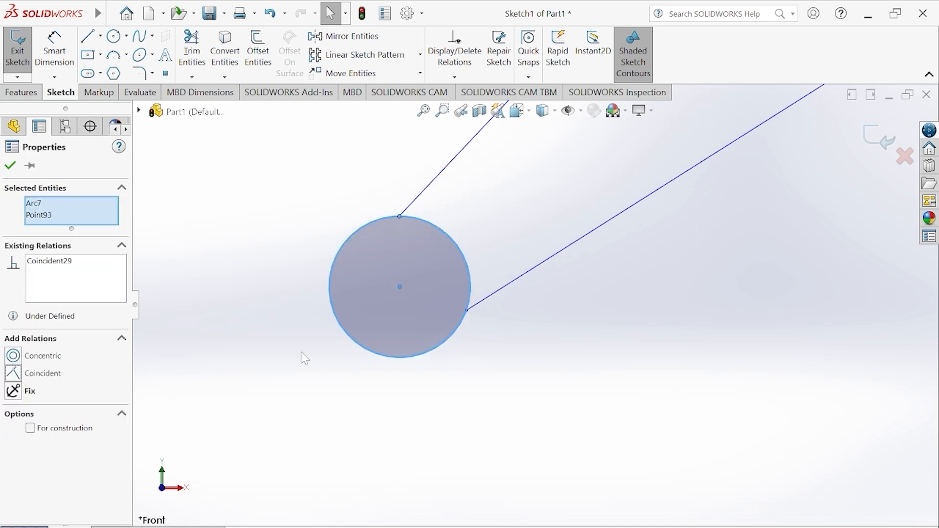
pyautogui.click(515, 404)
# Sketch a pointed tip below the small circle with two lines about 3.2 mm and 2.6 mm long, from its left side and lowest point.
pyautogui.scroll(11, 430, 342)
pyautogui.scroll(-1, 682, 312)
pyautogui.scroll(-3, 681, 312)
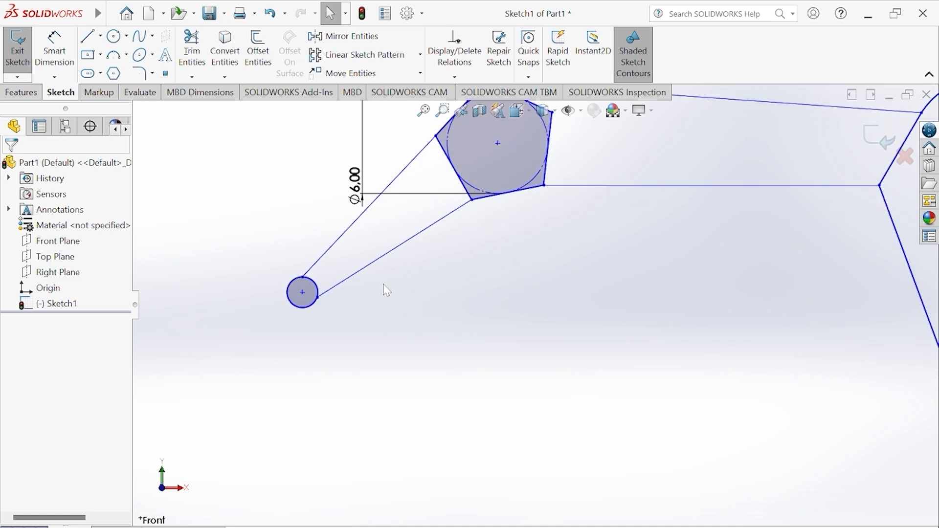
pyautogui.click(88, 36)
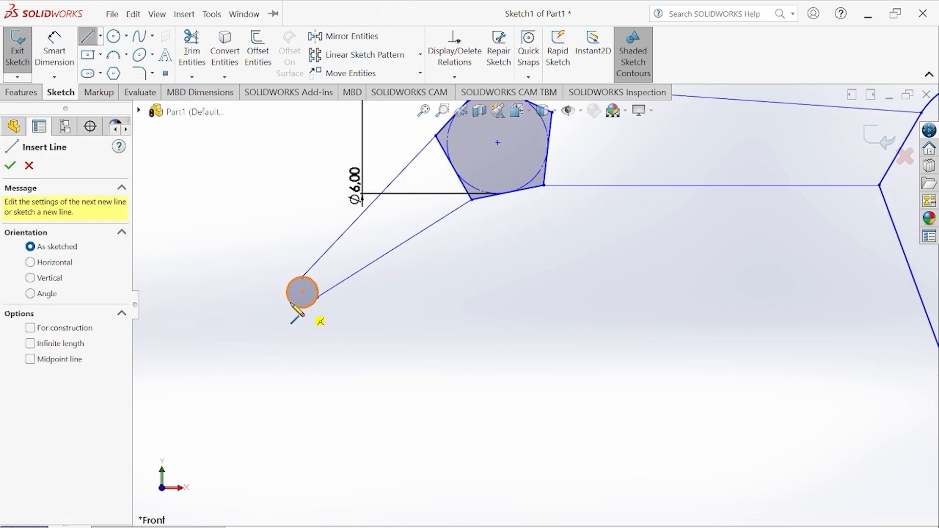
pyautogui.scroll(-3, 298, 328)
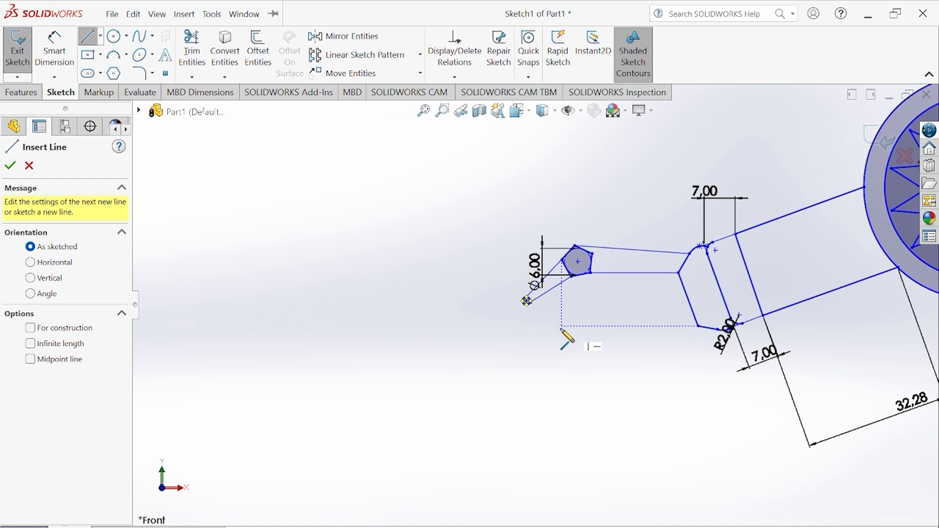
pyautogui.scroll(-4, 566, 342)
pyautogui.scroll(-3, 483, 280)
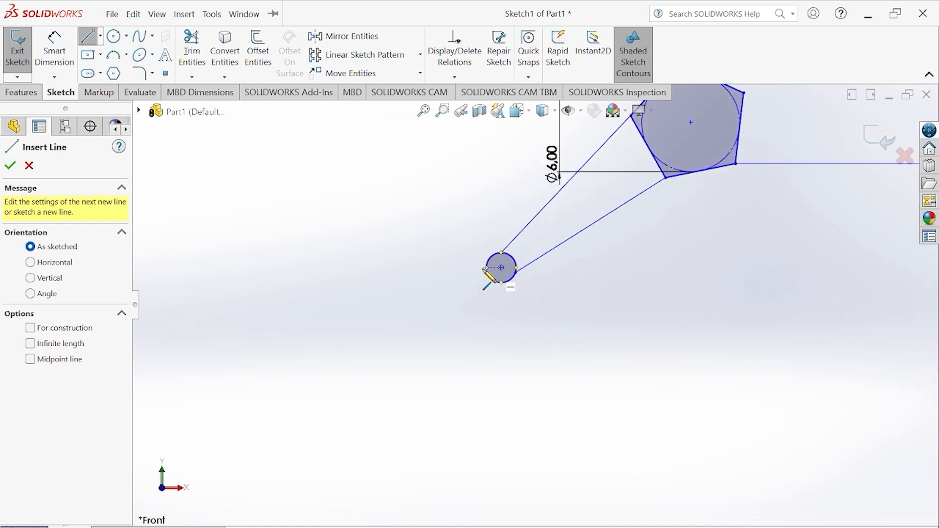
pyautogui.click(486, 291)
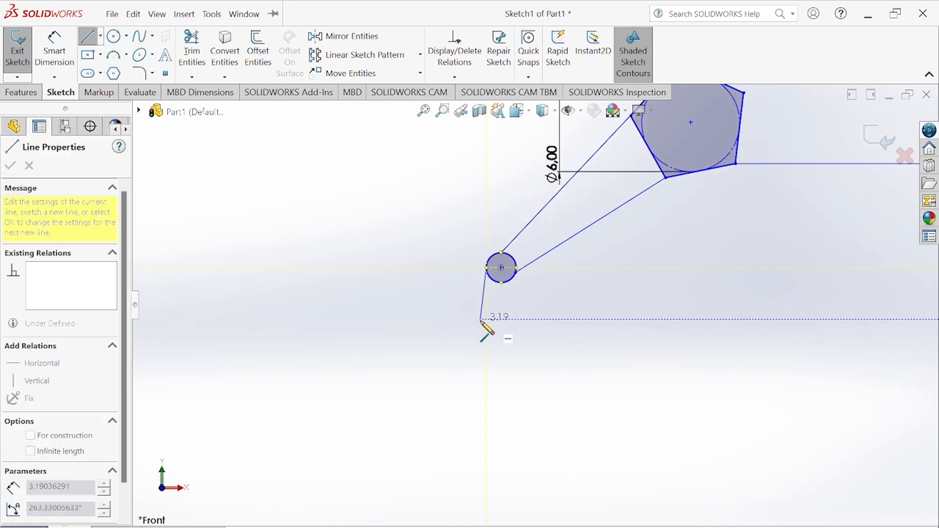
pyautogui.click(480, 321)
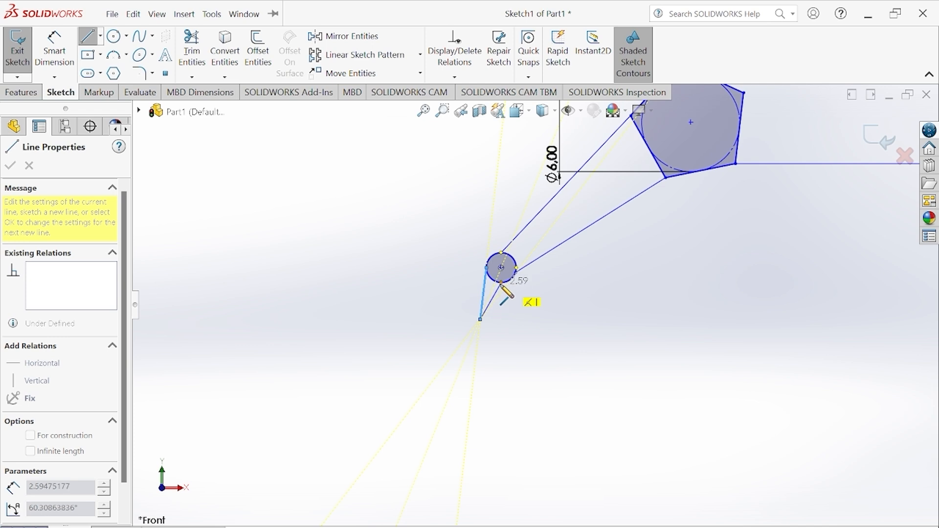
pyautogui.rightClick(501, 284)
pyautogui.click(522, 295)
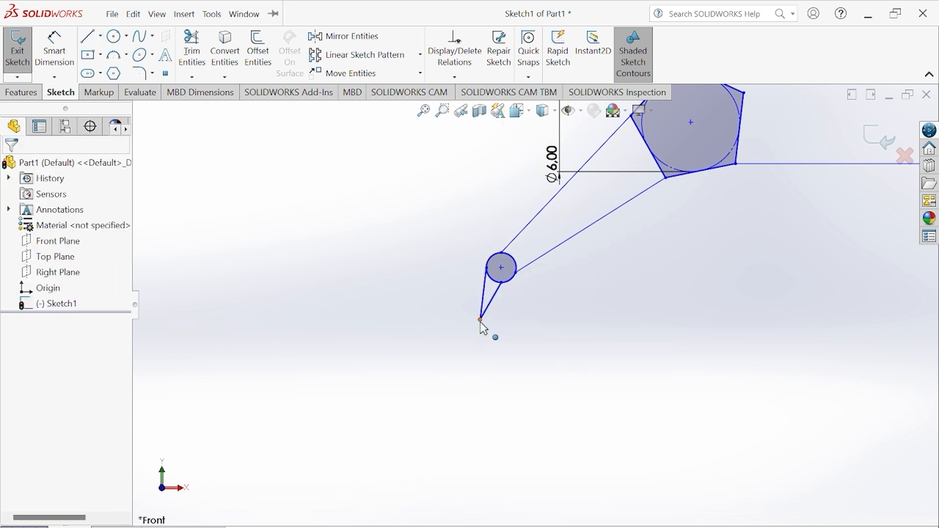
# Lengthen the pointed tip by moving its apex to about X -252.54, Y -31.52.
pyautogui.click(480, 321)
pyautogui.moveTo(484, 355); pyautogui.dragTo(476, 372)
pyautogui.scroll(6, 541, 373)
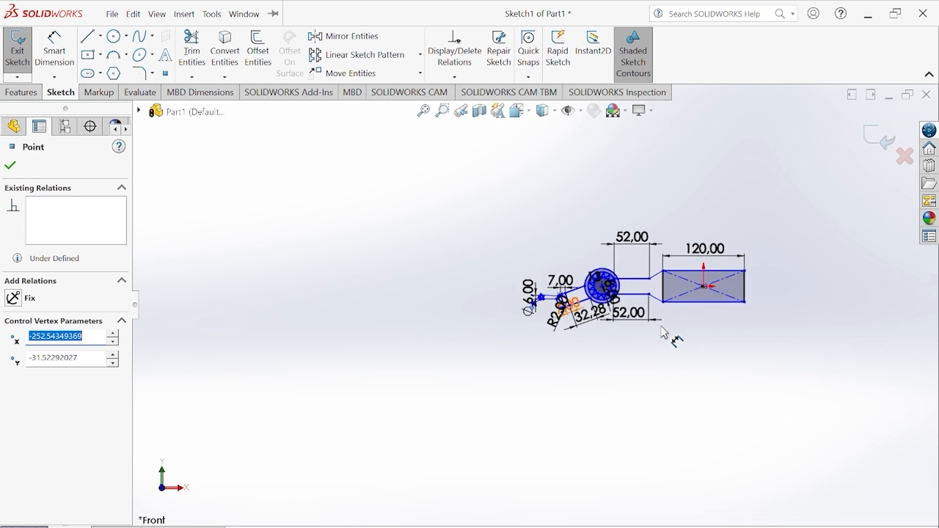
# Extend the pointed tip further by moving its apex to about X -253.86, Y -32.61.
pyautogui.scroll(-3, 587, 323)
pyautogui.scroll(-5, 424, 283)
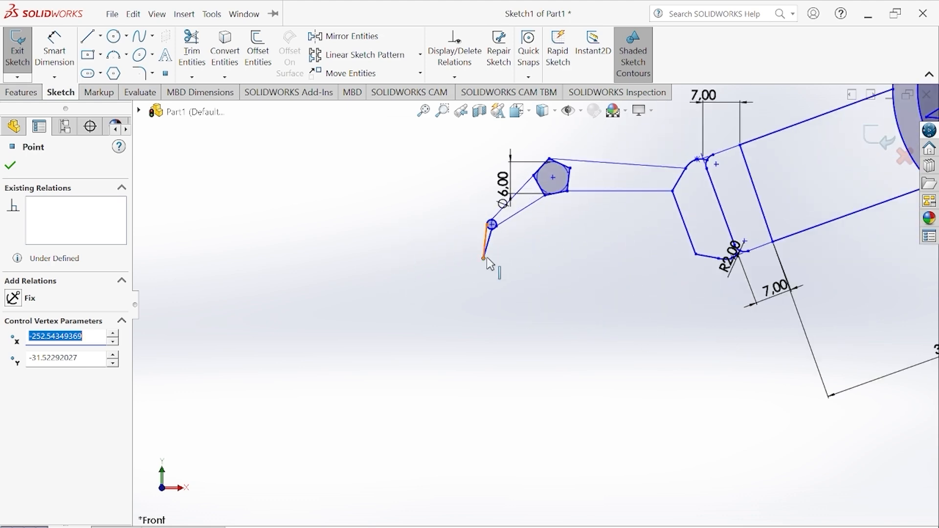
pyautogui.moveTo(487, 260)
pyautogui.mouseDown()
pyautogui.moveTo(486, 277)
pyautogui.moveTo(481, 266)
pyautogui.mouseUp()
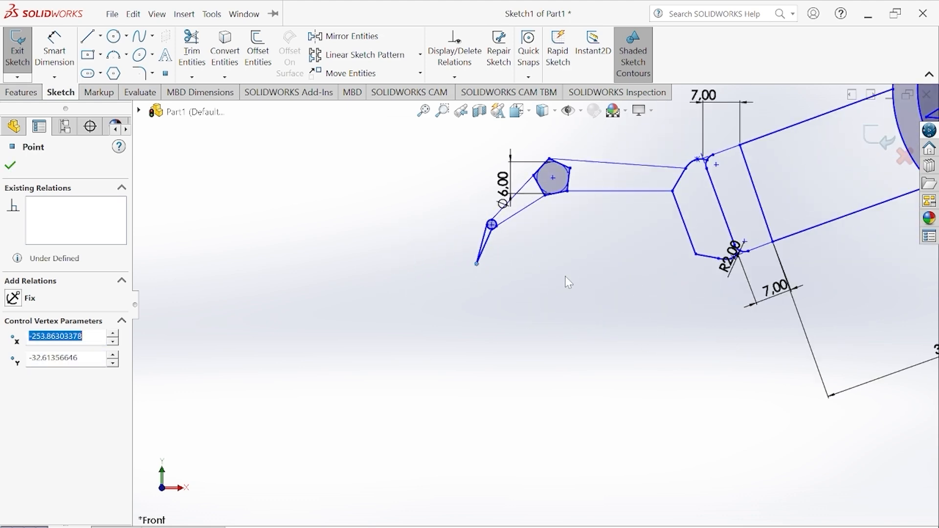
pyautogui.click(566, 281)
# Sketch a construction centerline from the midpoint of the arm head's slanted front edge, running outward perpendicular to that edge.
pyautogui.scroll(5, 636, 296)
pyautogui.scroll(-3, 659, 297)
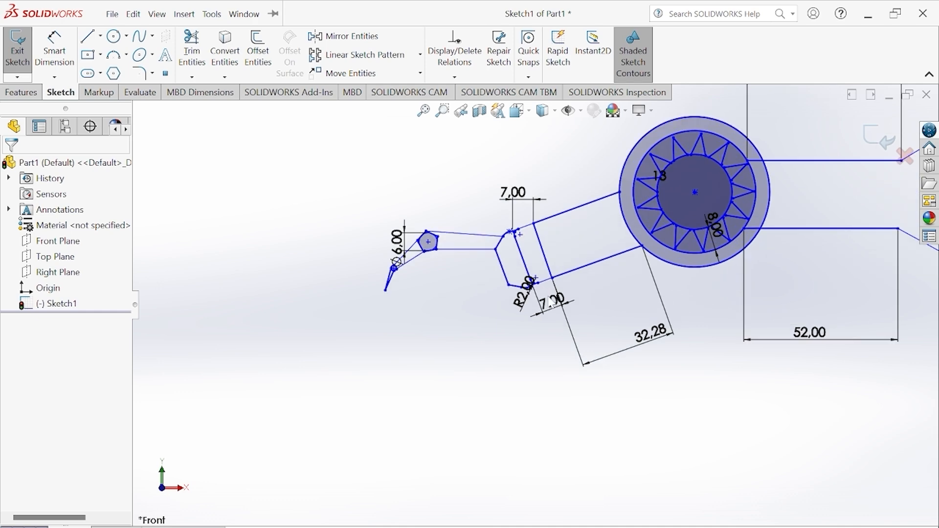
pyautogui.scroll(-6, 416, 235)
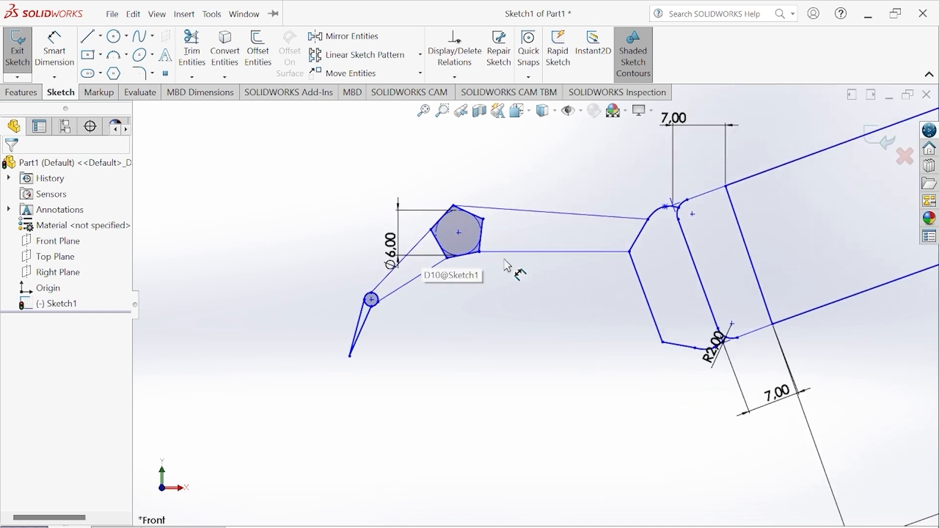
pyautogui.scroll(8, 535, 313)
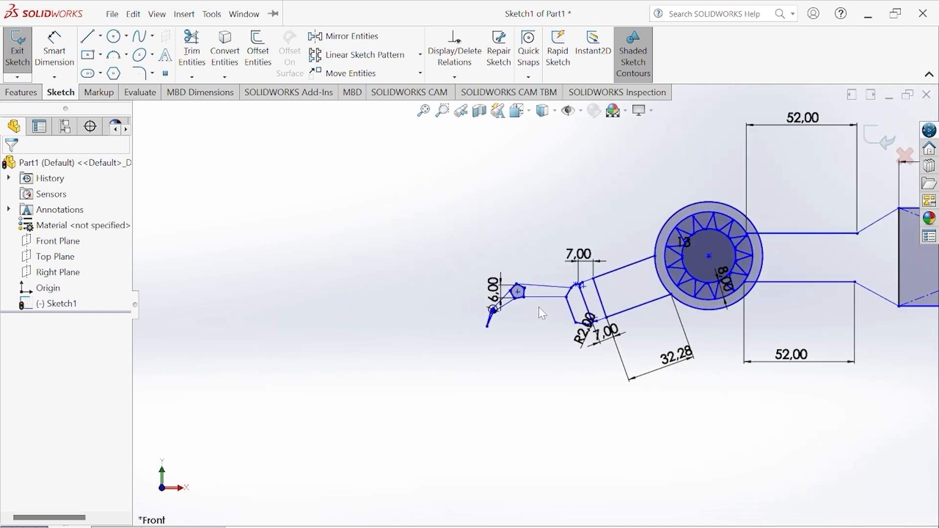
pyautogui.scroll(1, 541, 314)
pyautogui.scroll(-2, 543, 317)
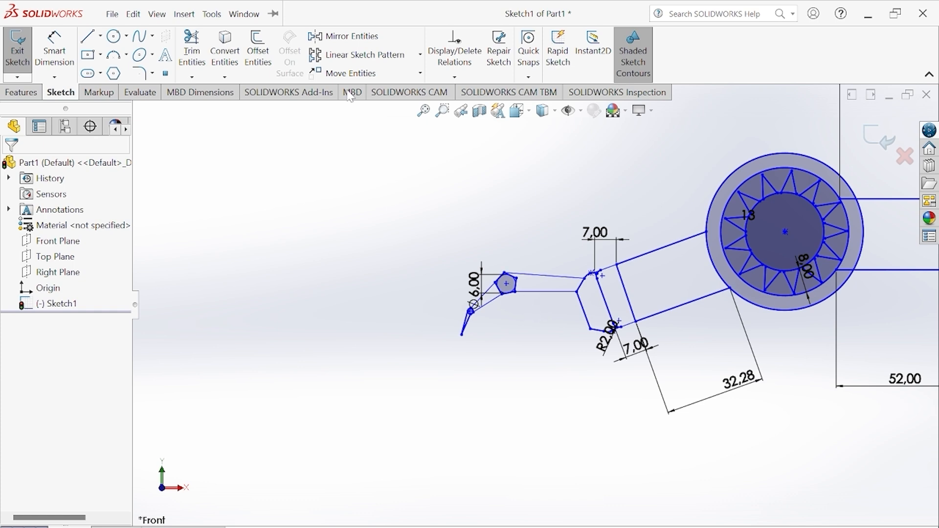
pyautogui.click(100, 36)
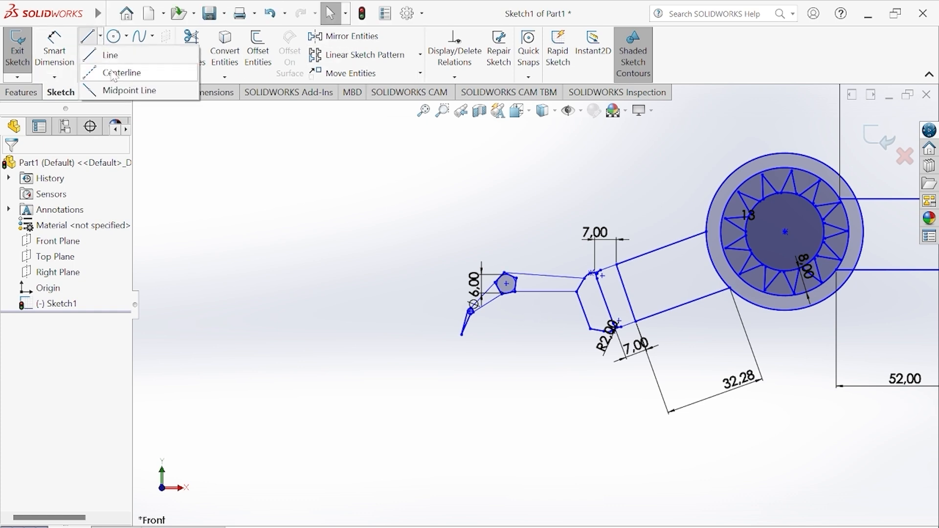
pyautogui.click(112, 74)
pyautogui.scroll(-3, 665, 338)
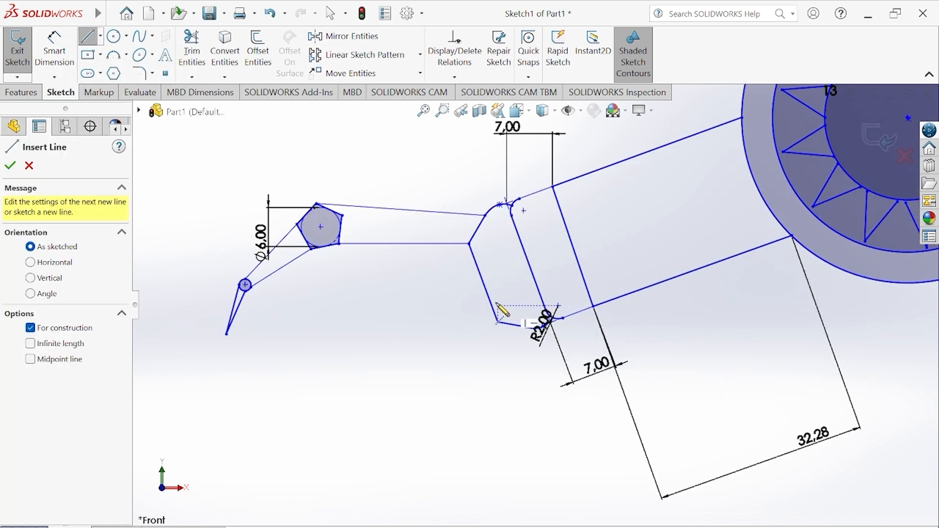
pyautogui.click(483, 283)
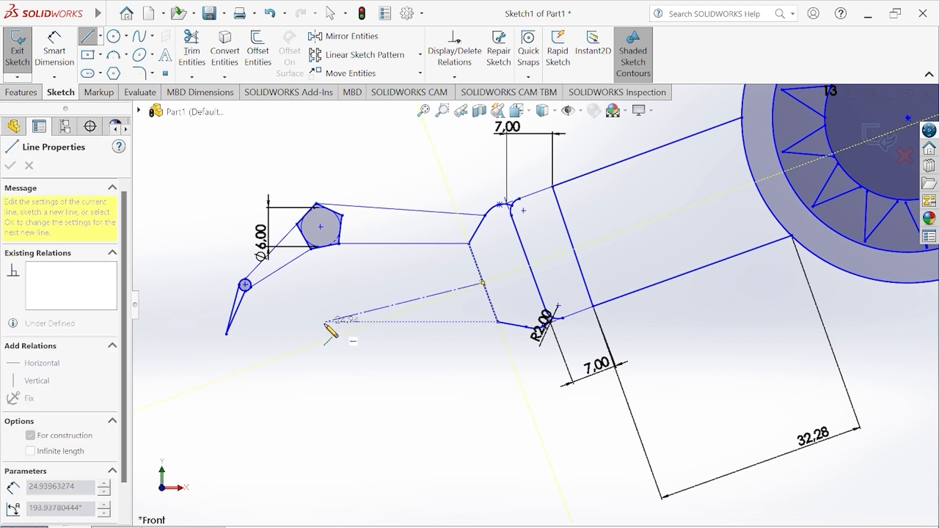
pyautogui.click(274, 360)
pyautogui.rightClick(274, 360)
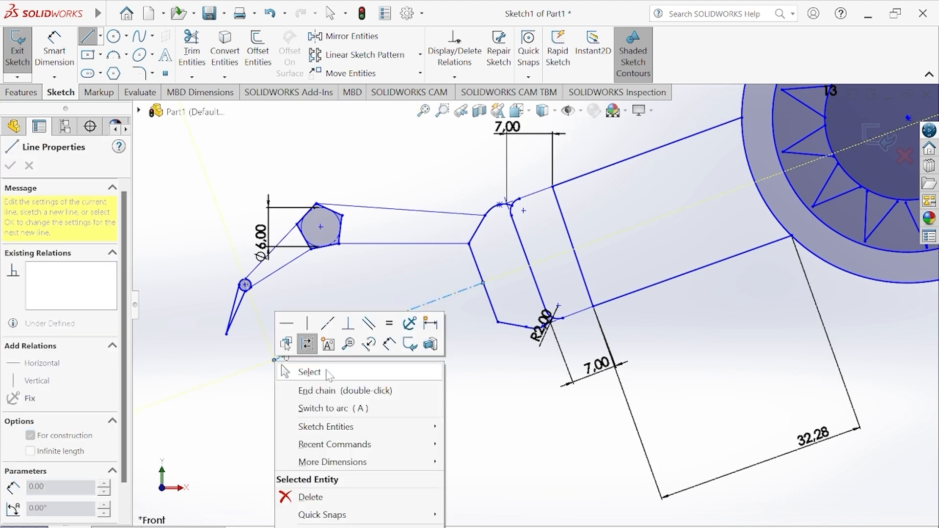
pyautogui.click(328, 372)
# Mirror the finger's connecting lines, pentagon with its inner circle, sloping lines, small circle and pointed tip about the construction centerline, keeping the originals.
pyautogui.click(352, 36)
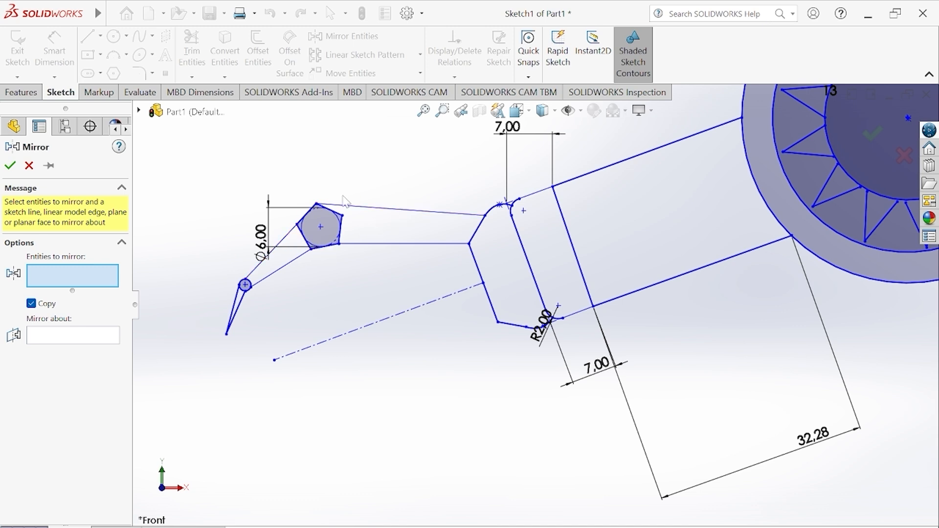
pyautogui.click(430, 212)
pyautogui.click(411, 244)
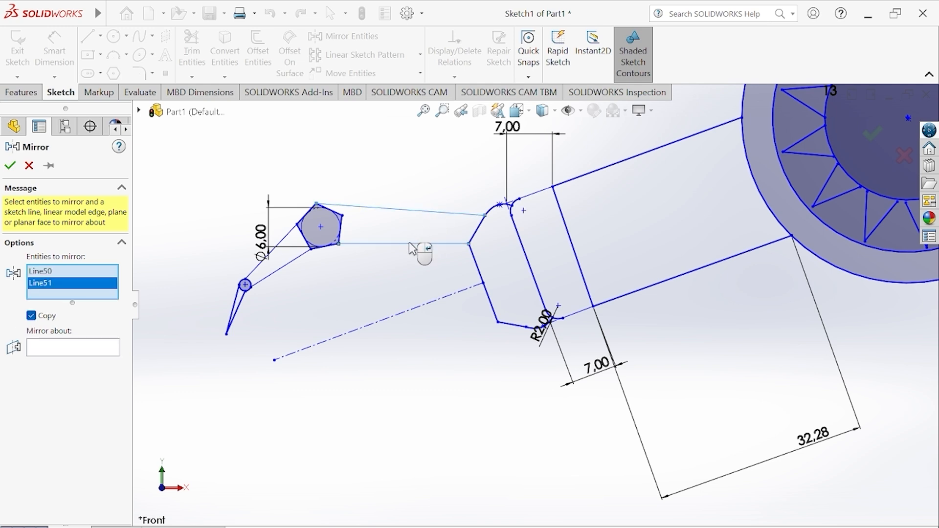
pyautogui.click(305, 227)
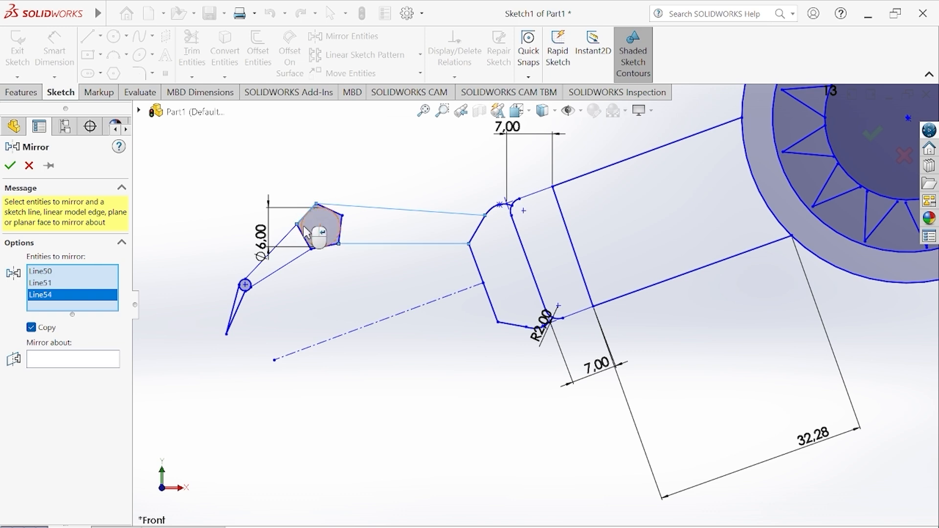
pyautogui.click(302, 239)
pyautogui.click(311, 249)
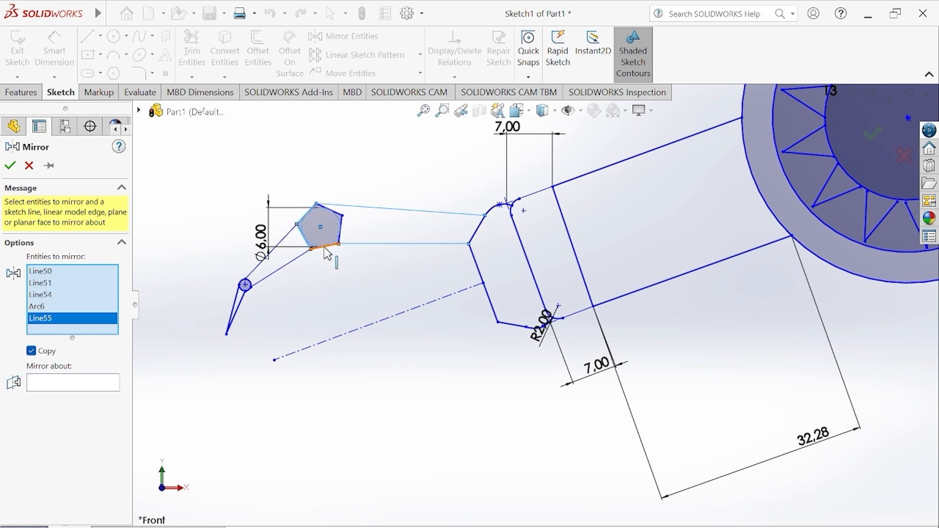
pyautogui.click(338, 233)
pyautogui.click(342, 227)
pyautogui.click(334, 211)
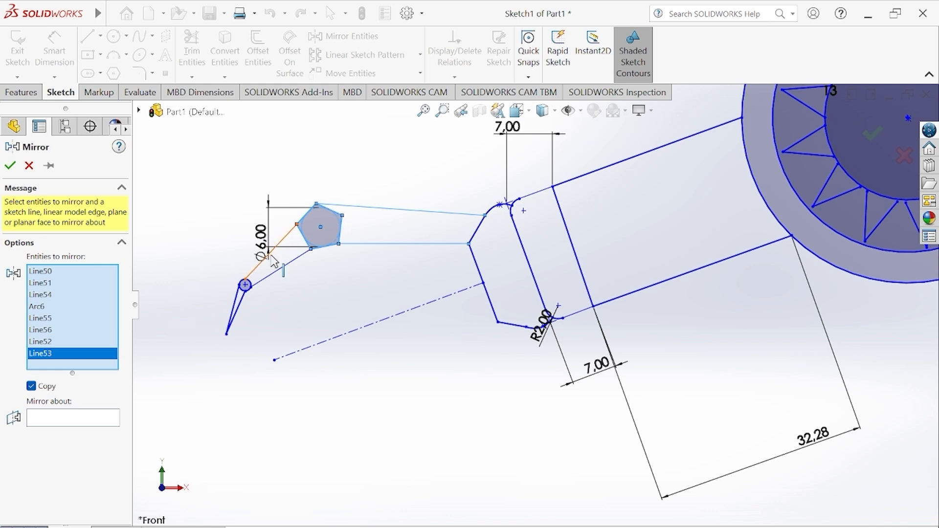
pyautogui.click(271, 252)
pyautogui.click(279, 269)
pyautogui.click(244, 286)
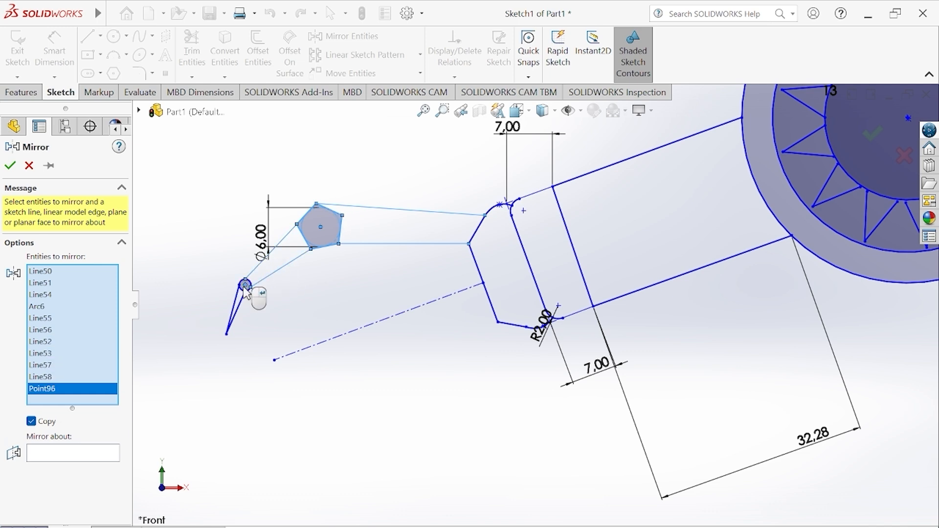
pyautogui.scroll(-3, 252, 296)
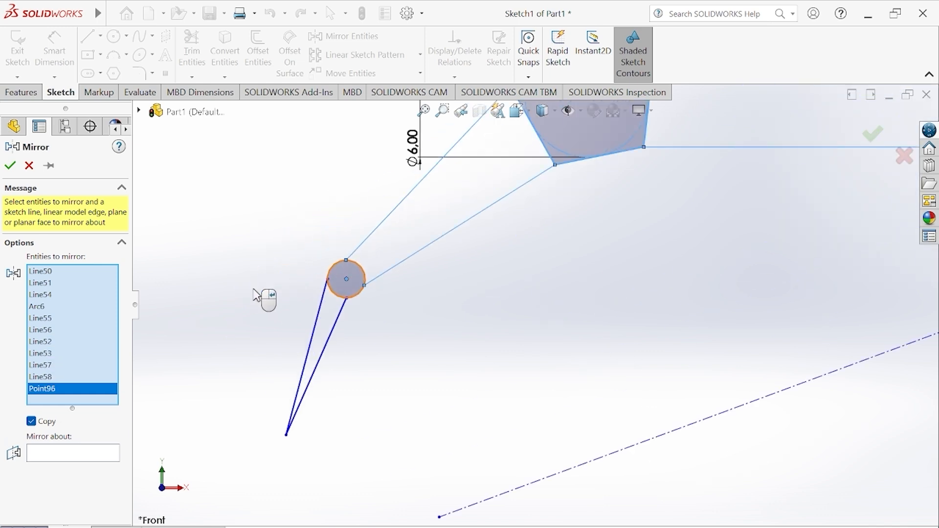
pyautogui.click(342, 299)
pyautogui.click(332, 327)
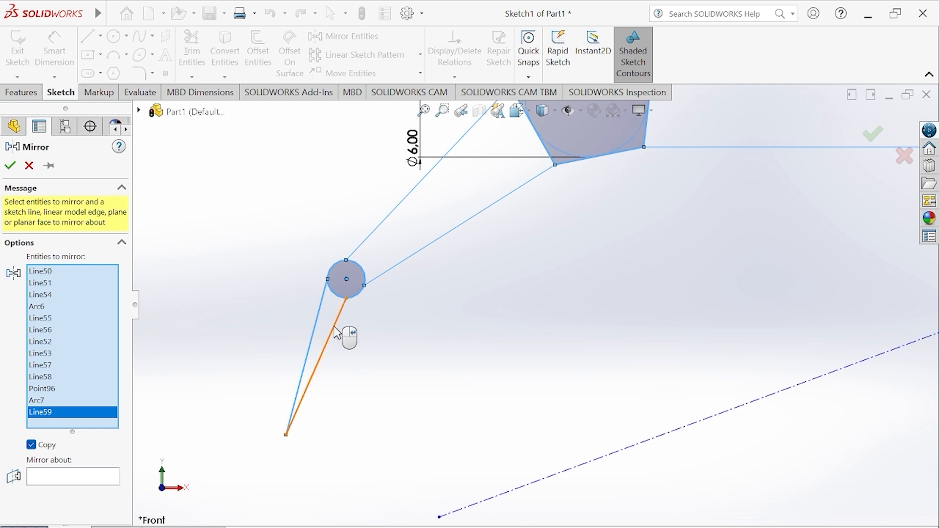
pyautogui.click(333, 328)
pyautogui.scroll(6, 522, 323)
pyautogui.scroll(-3, 615, 345)
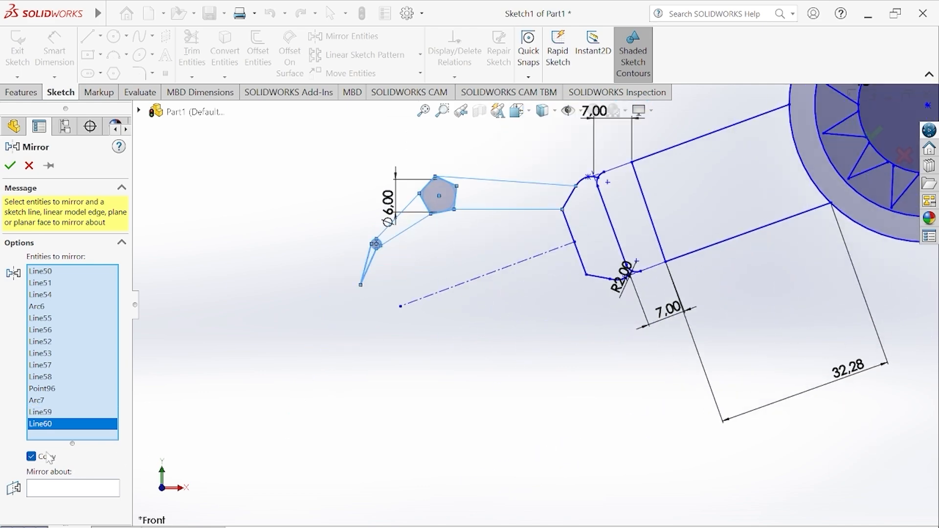
pyautogui.click(69, 489)
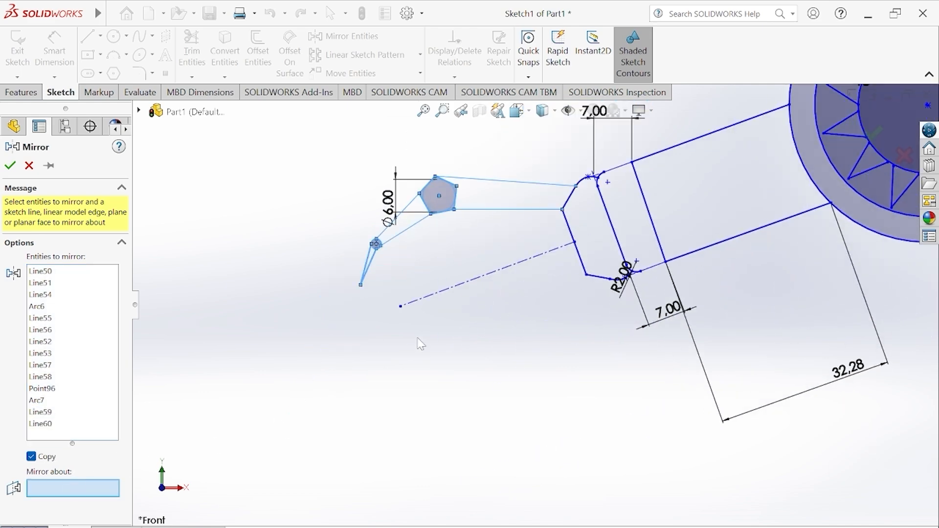
pyautogui.click(449, 290)
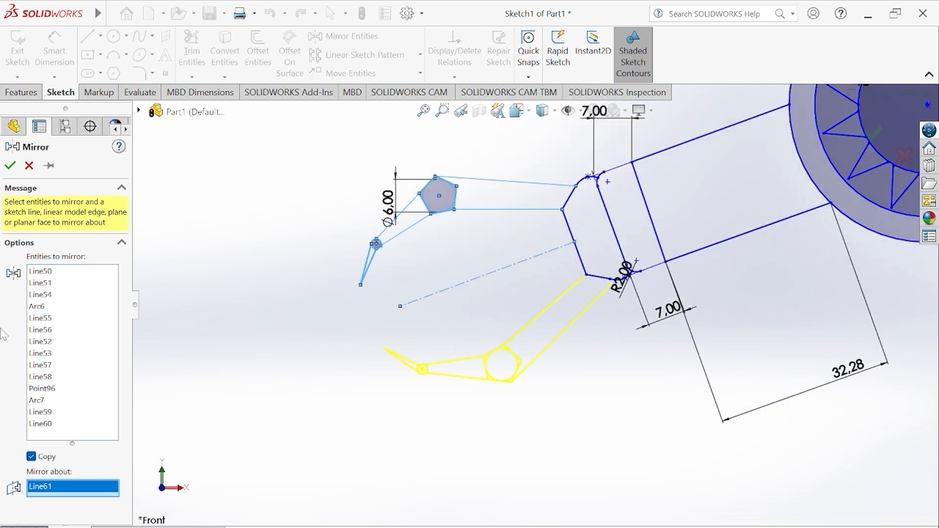
pyautogui.click(10, 165)
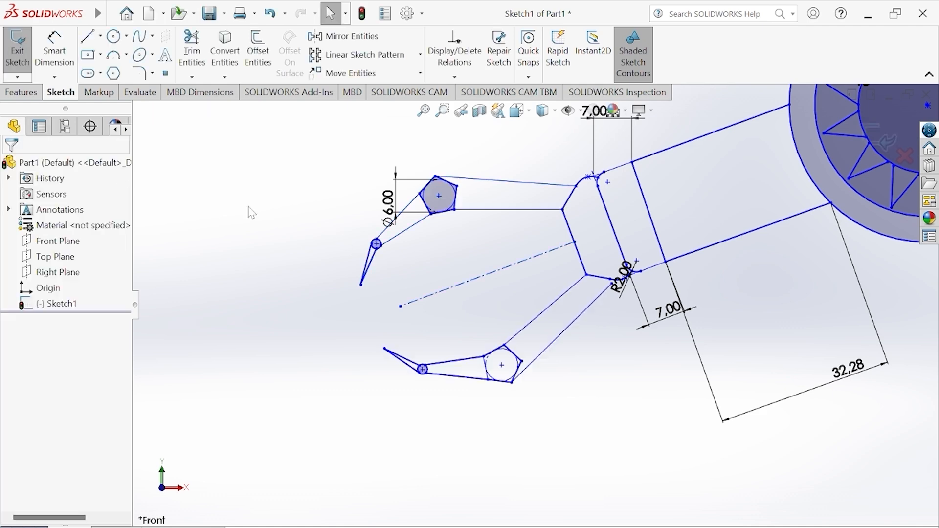
# Power-trim the part of the outer circle that lies between the sloping arm's two side lines.
pyautogui.scroll(3, 572, 294)
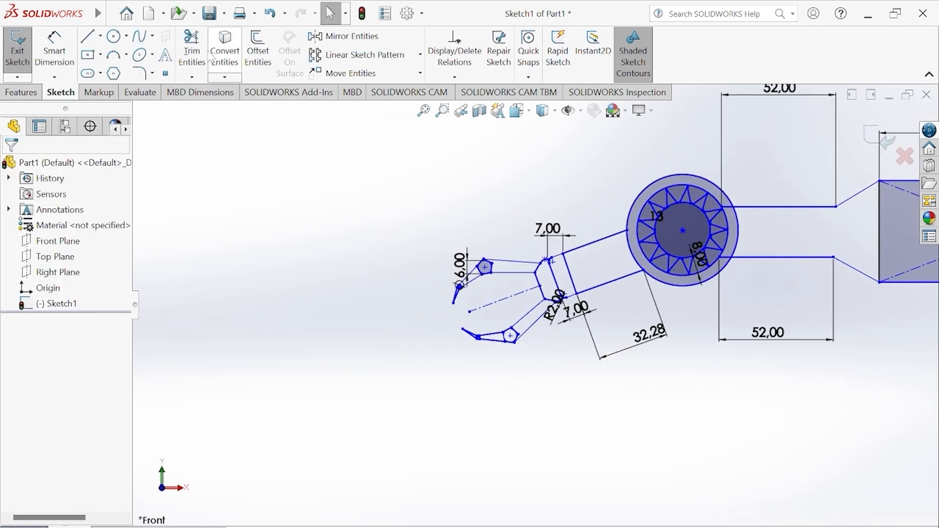
pyautogui.click(191, 49)
pyautogui.scroll(4, 504, 314)
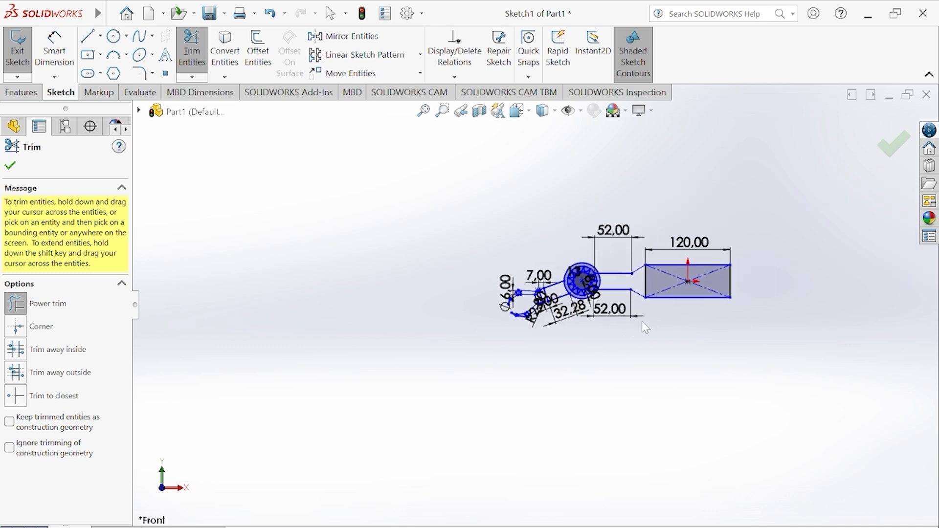
pyautogui.scroll(-2, 584, 317)
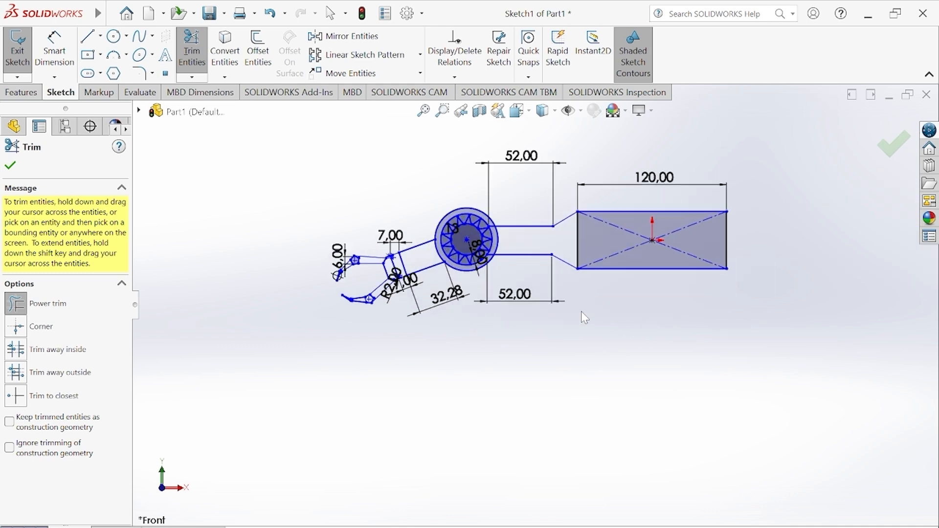
pyautogui.scroll(-1, 581, 312)
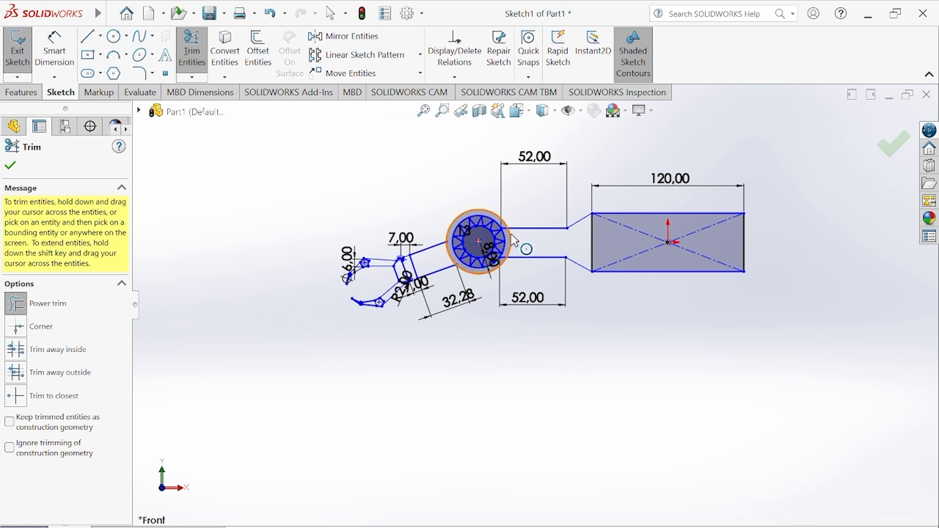
pyautogui.scroll(-3, 514, 240)
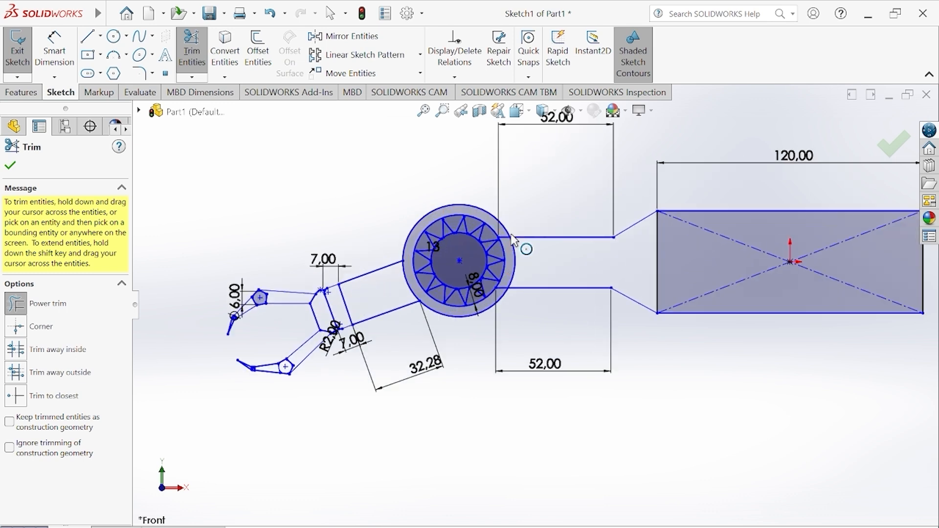
pyautogui.click(10, 166)
pyautogui.click(192, 54)
pyautogui.scroll(-4, 425, 337)
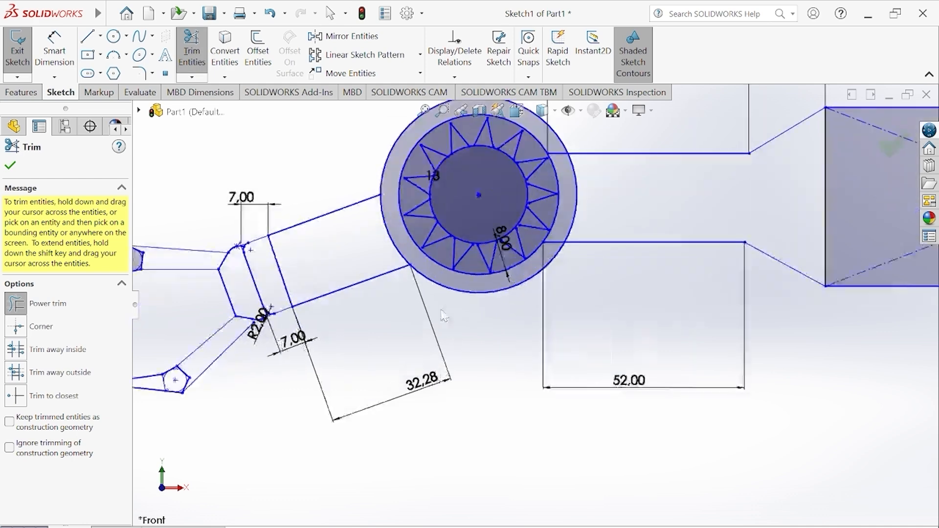
pyautogui.moveTo(359, 223); pyautogui.dragTo(387, 220)
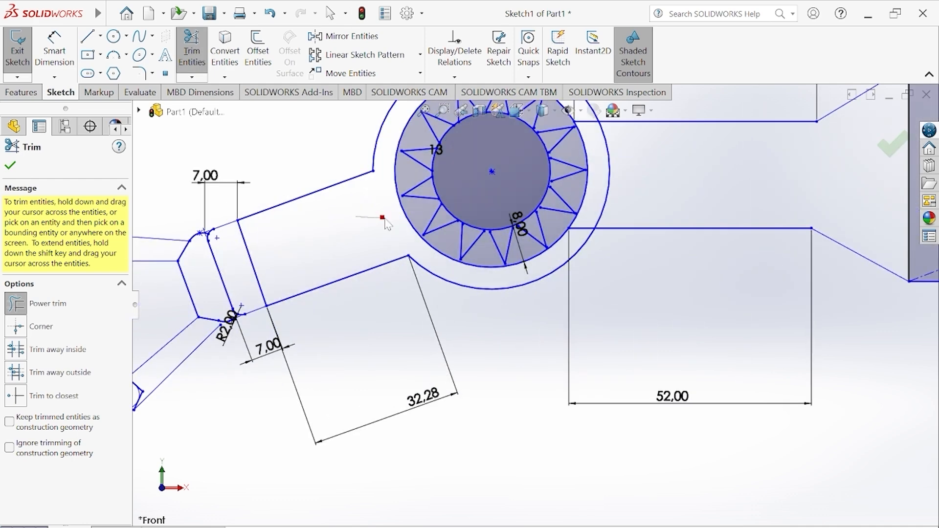
pyautogui.click(15, 165)
# Sketch a horizontal centerpoint straight slot, about 12.65 mm long and 3.57 mm wide, centred on the rectangle's arm-side edge at about X -60, Y 14.23.
pyautogui.scroll(5, 786, 204)
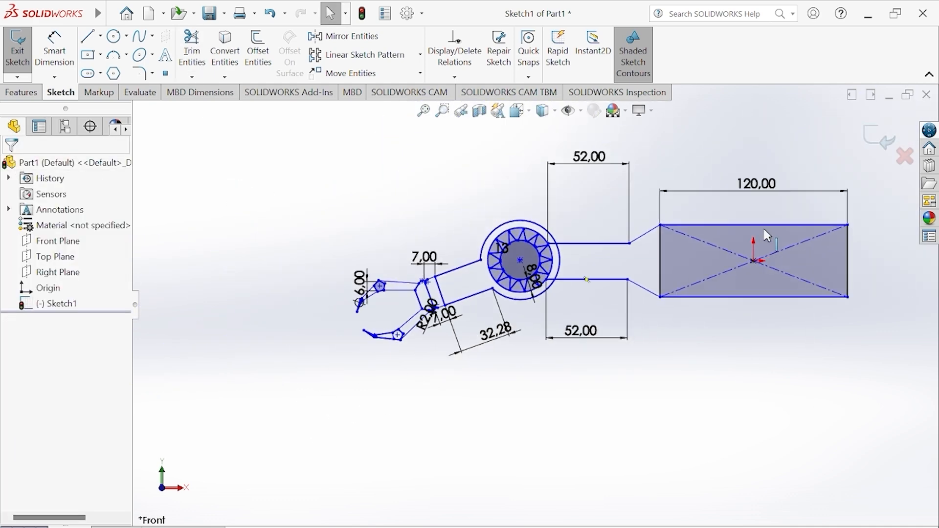
pyautogui.scroll(-3, 762, 227)
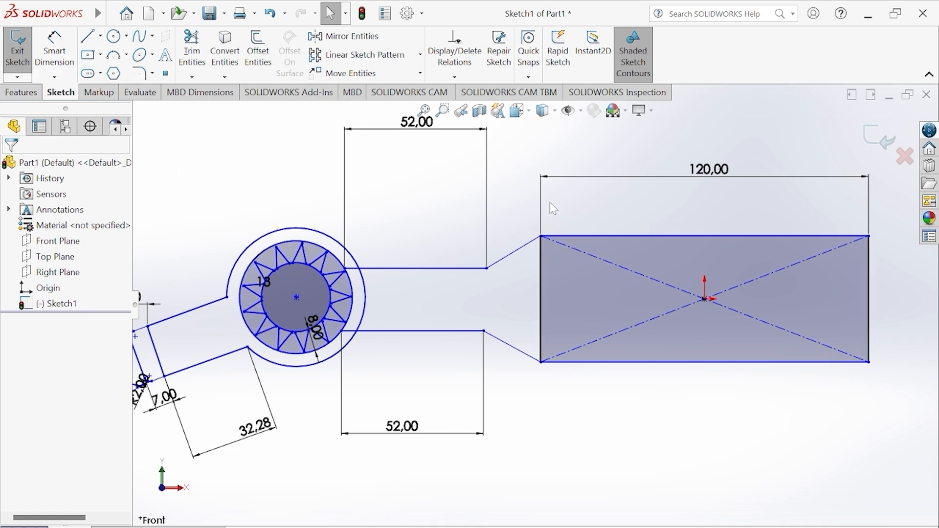
pyautogui.click(99, 75)
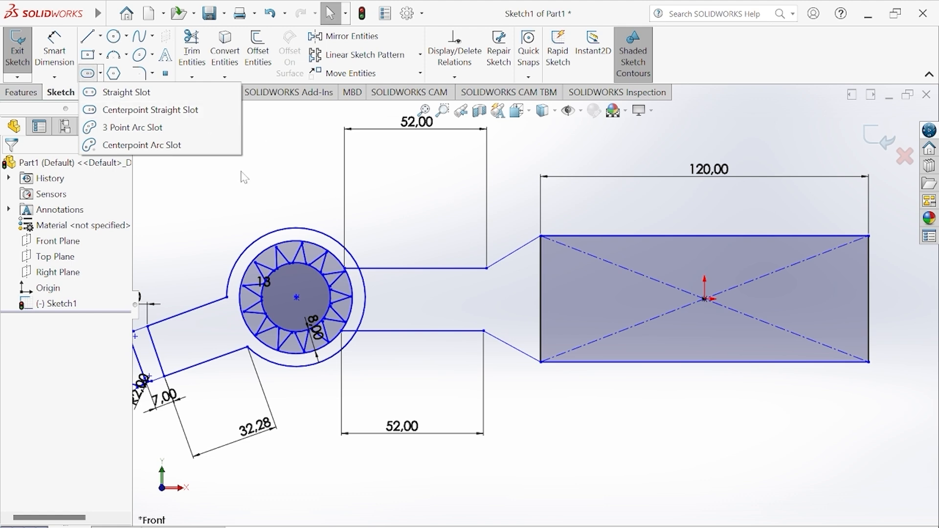
pyautogui.click(202, 114)
pyautogui.scroll(-4, 605, 270)
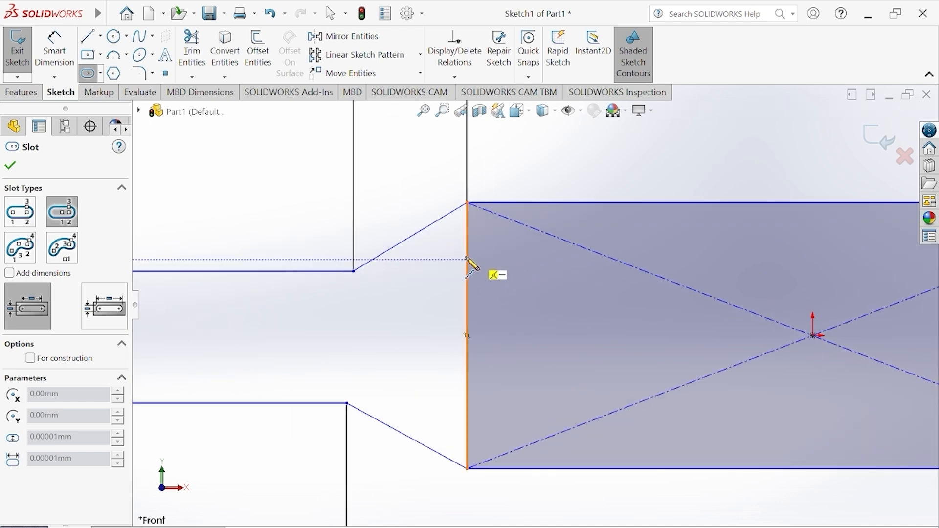
pyautogui.click(467, 254)
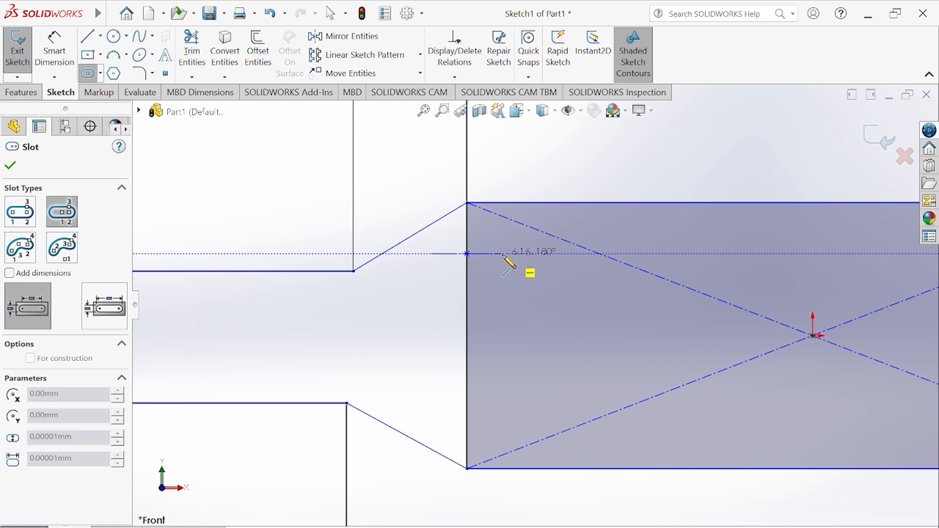
pyautogui.click(504, 254)
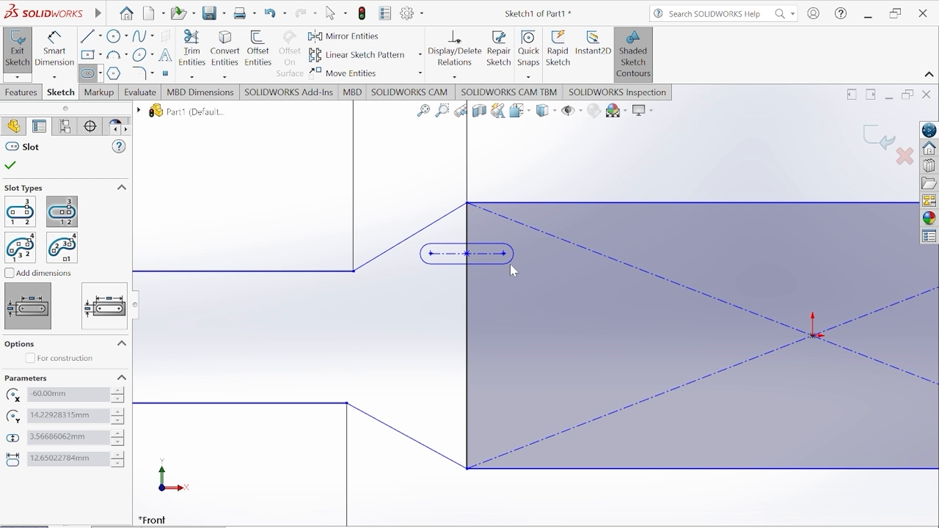
pyautogui.click(508, 262)
pyautogui.rightClick(508, 262)
pyautogui.click(541, 273)
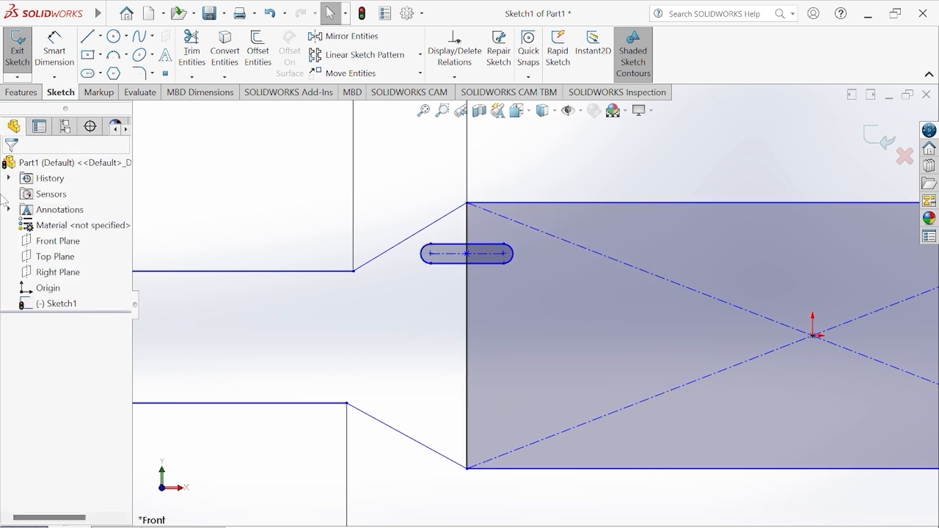
# Dimension the slot's centre-to-centre length and set it to 15 mm.
pyautogui.click(55, 49)
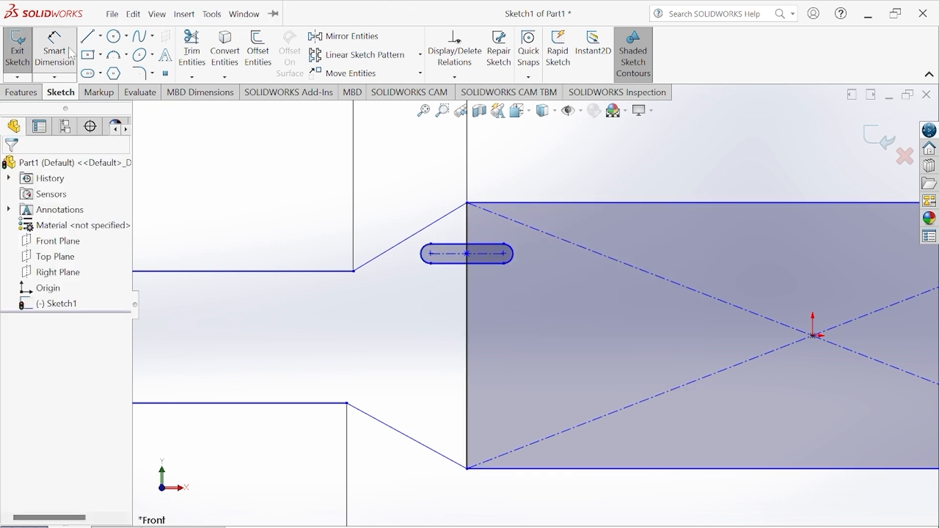
pyautogui.click(455, 262)
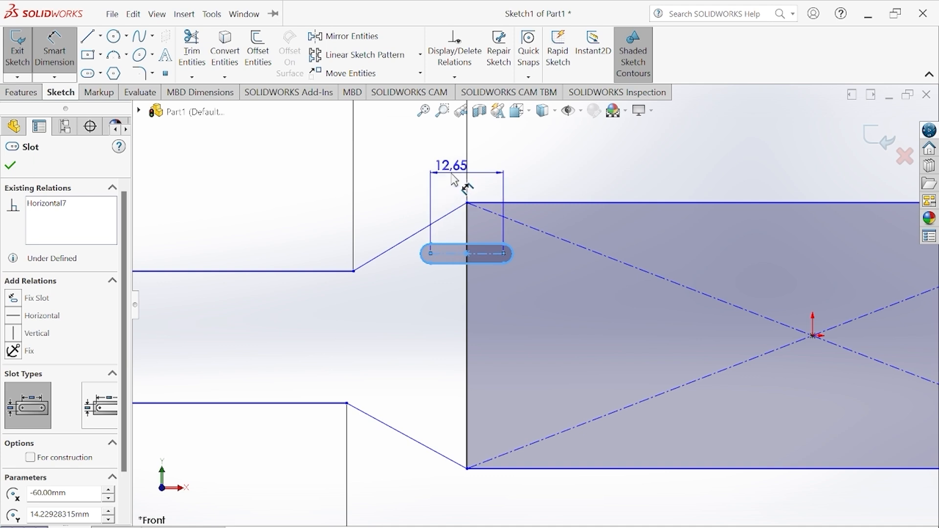
pyautogui.click(453, 176)
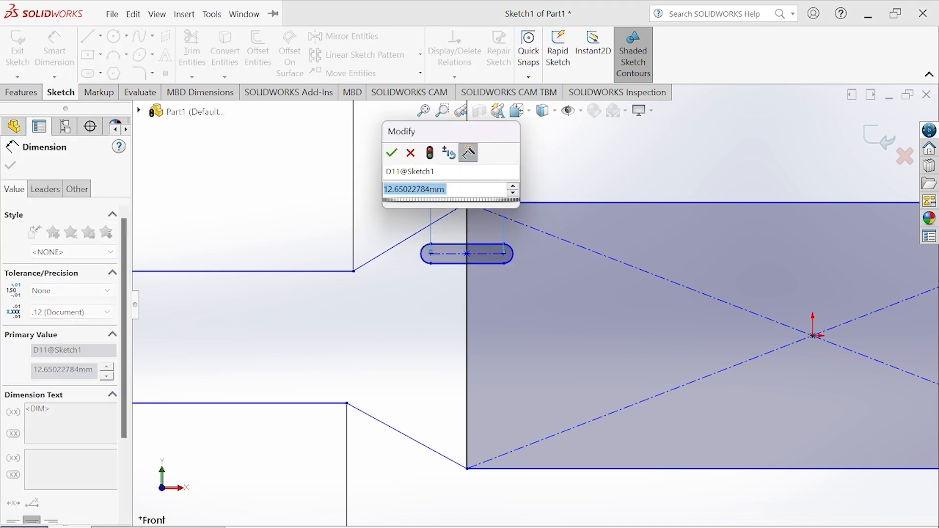
pyautogui.write('15')
pyautogui.press('Return')
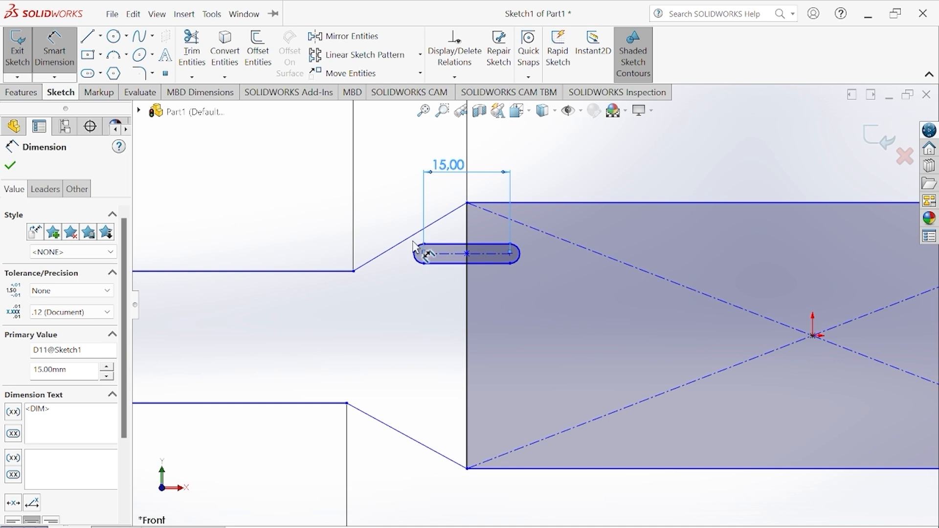
# Dimension the slot's width across its rounded end and set it to 3 mm.
pyautogui.scroll(-5, 413, 242)
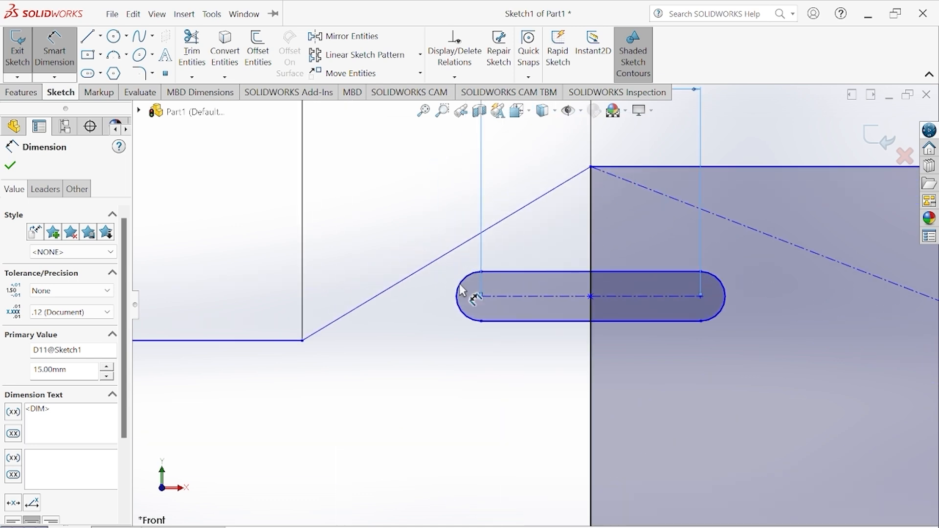
pyautogui.click(481, 273)
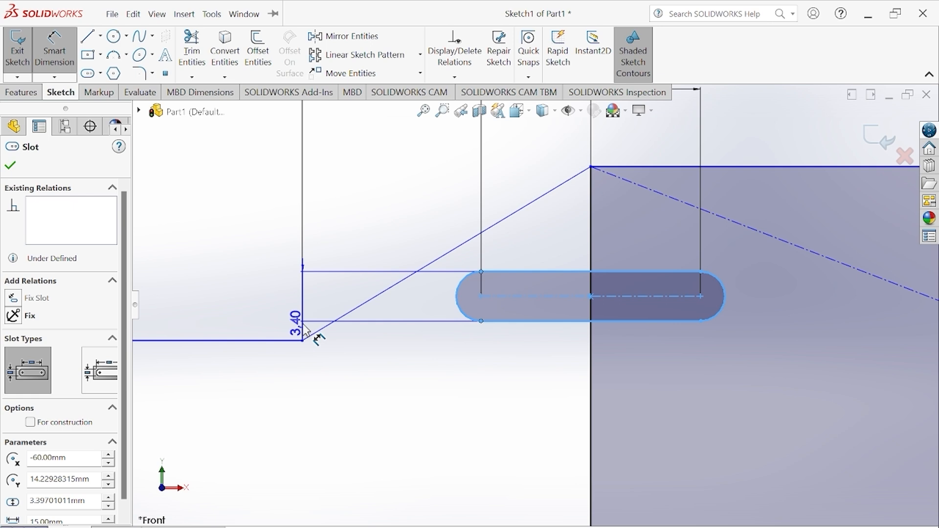
pyautogui.click(236, 332)
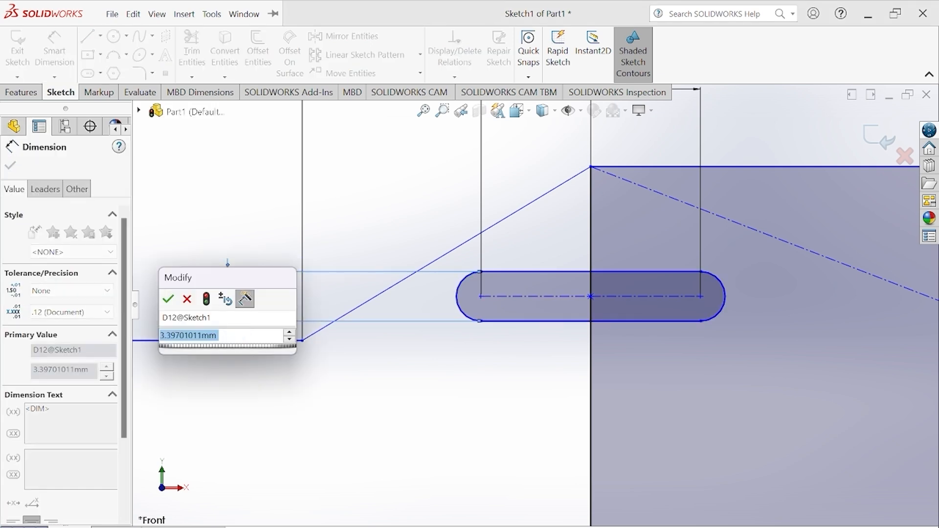
pyautogui.write('3')
pyautogui.press('Return')
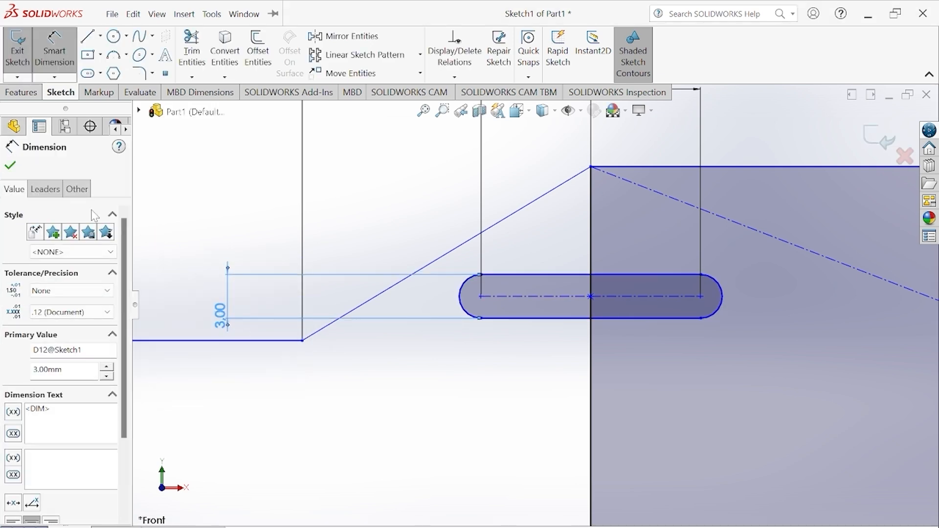
pyautogui.click(10, 165)
# Start a linear sketch pattern with the slot on the rectangle's edge as the entity to pattern.
pyautogui.scroll(5, 695, 338)
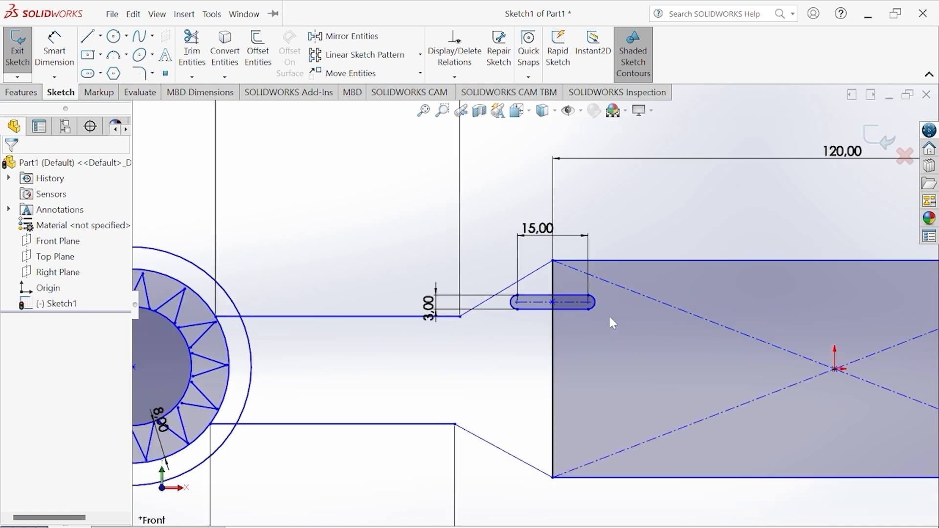
pyautogui.scroll(3, 610, 317)
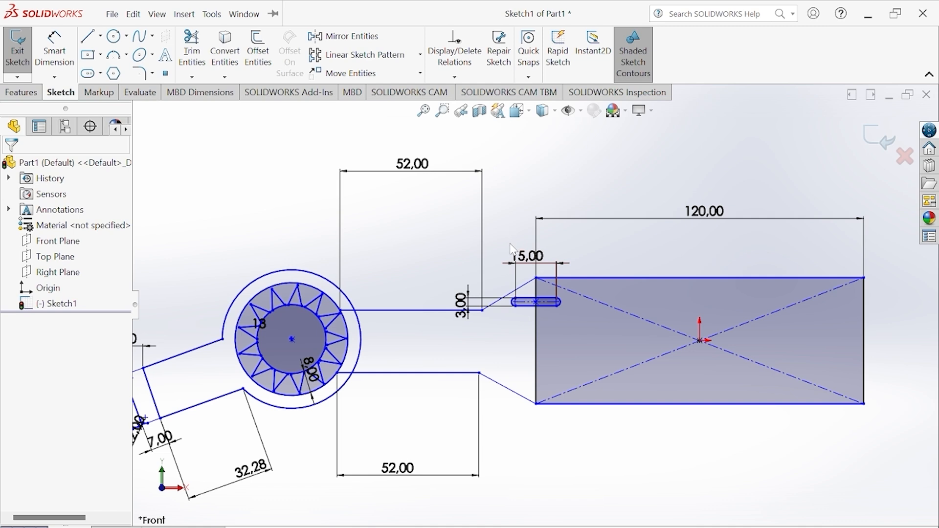
pyautogui.click(413, 57)
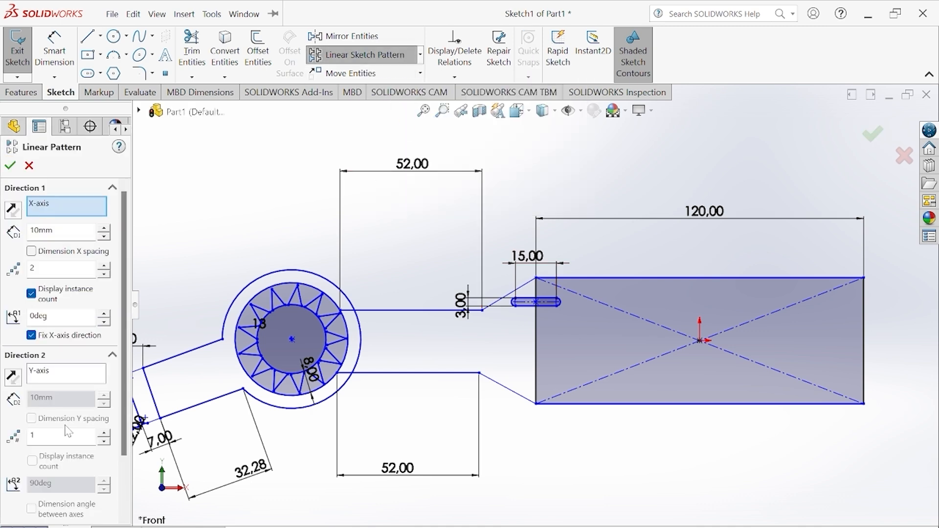
pyautogui.scroll(-3, 68, 431)
pyautogui.click(93, 484)
pyautogui.scroll(-3, 597, 284)
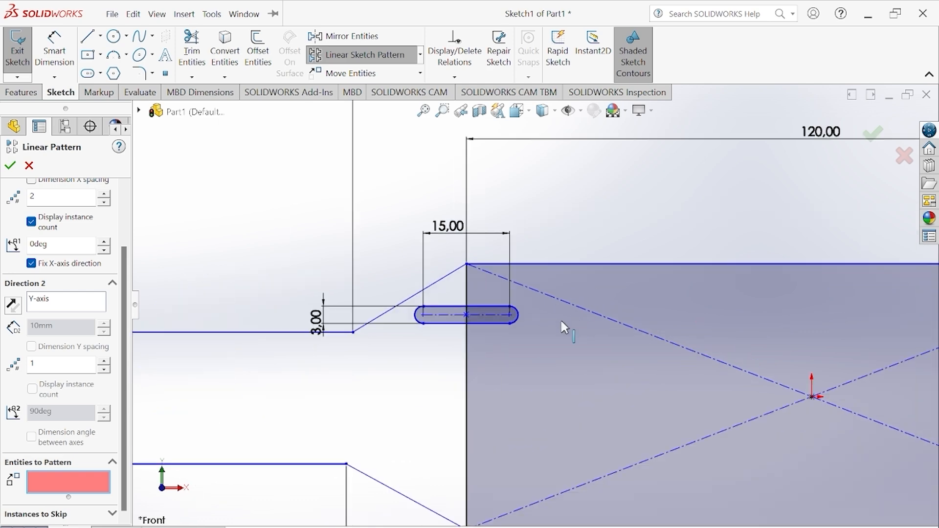
pyautogui.click(462, 316)
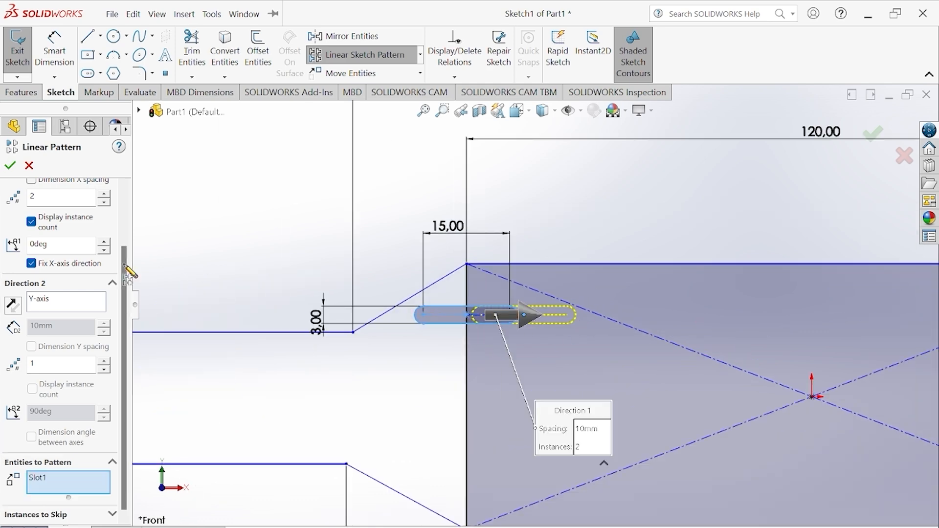
# Reduce the slot pattern to one instance along the X-axis and raise it to four instances along the Y-axis.
pyautogui.scroll(3, 126, 272)
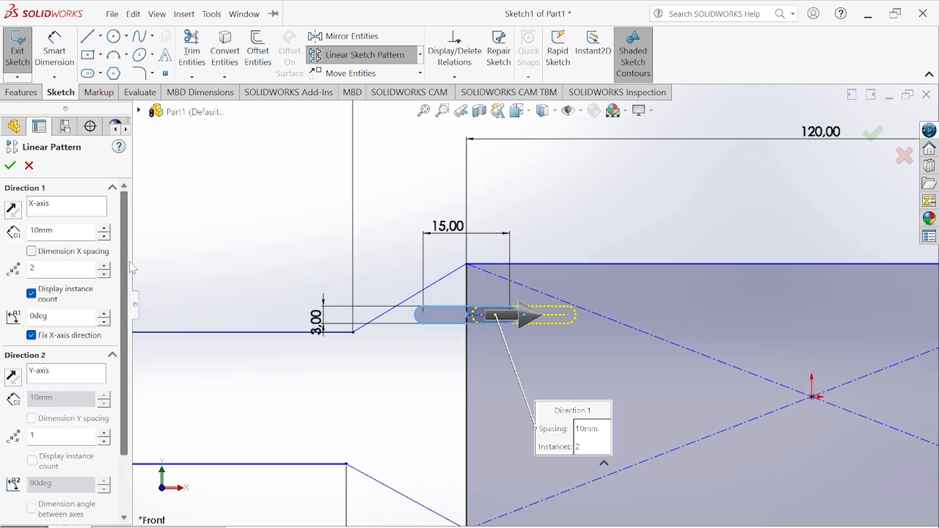
pyautogui.scroll(-3, 59, 266)
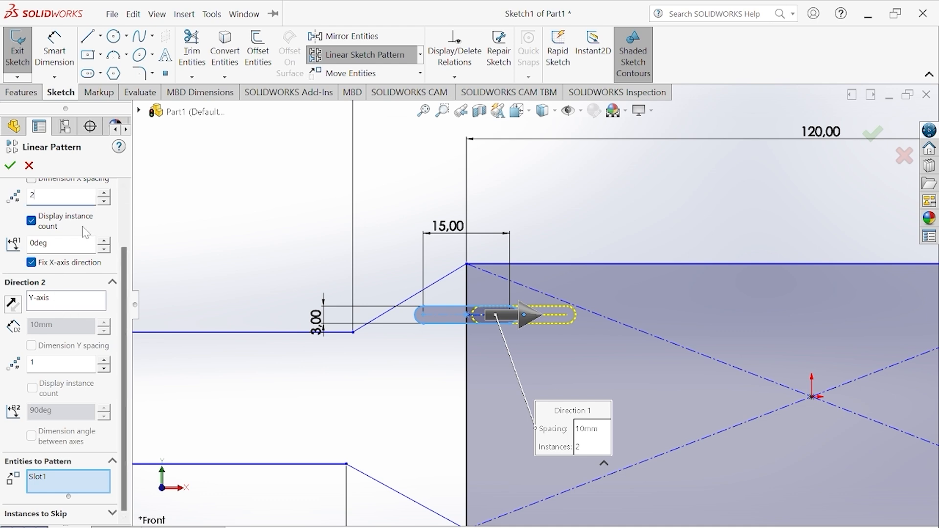
pyautogui.scroll(3, 86, 233)
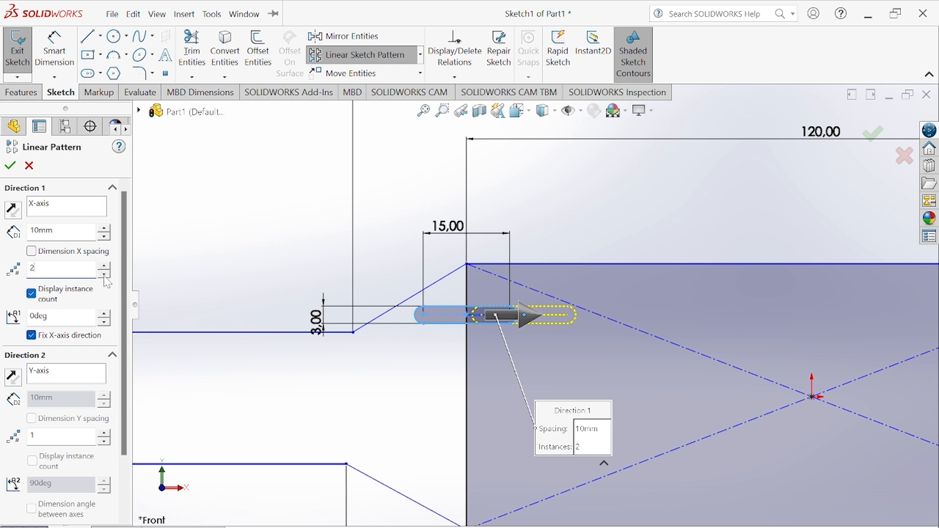
pyautogui.click(104, 275)
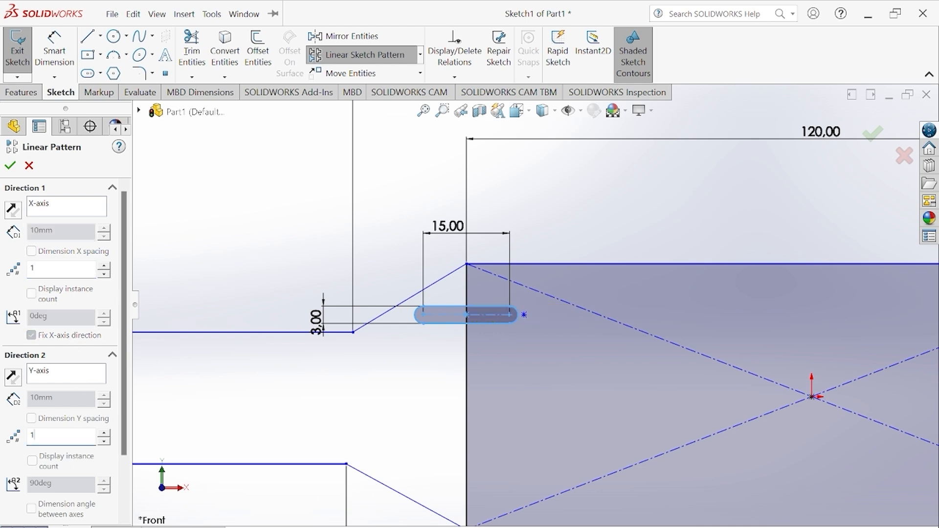
pyautogui.click(103, 433)
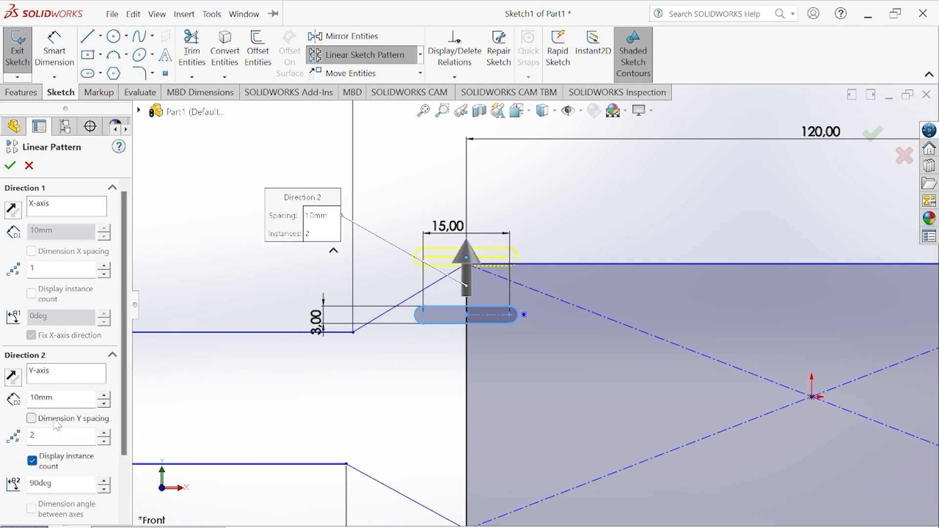
pyautogui.click(103, 434)
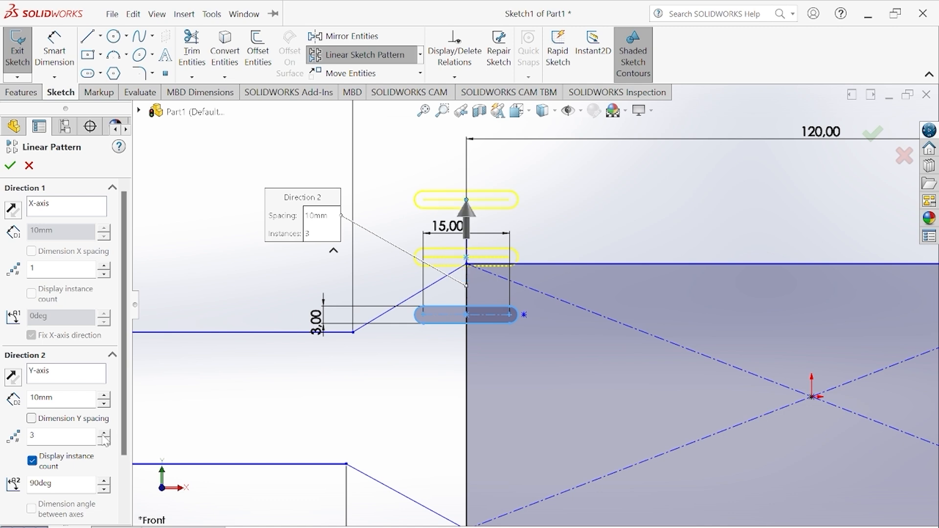
# Set the slot pattern's spacing along the Y-axis to 4 mm.
pyautogui.doubleClick(52, 397)
pyautogui.write('3')
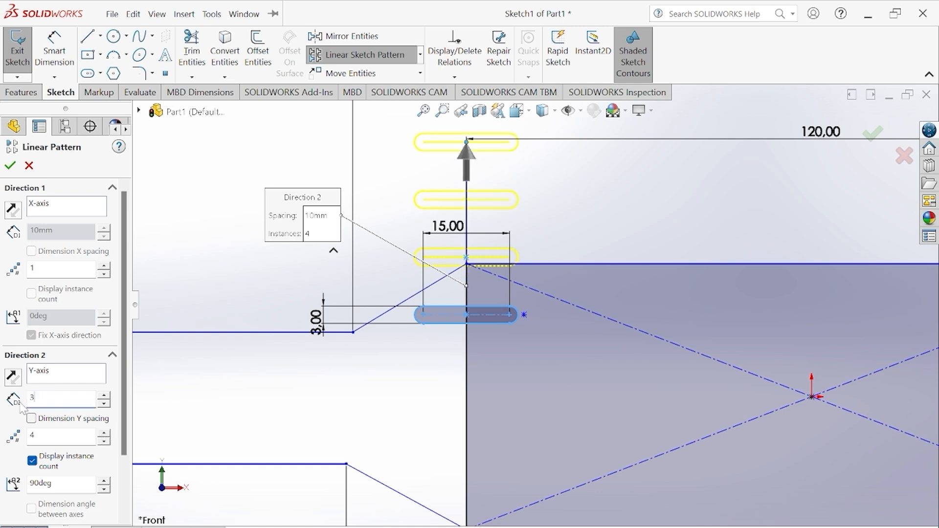
pyautogui.press('Return')
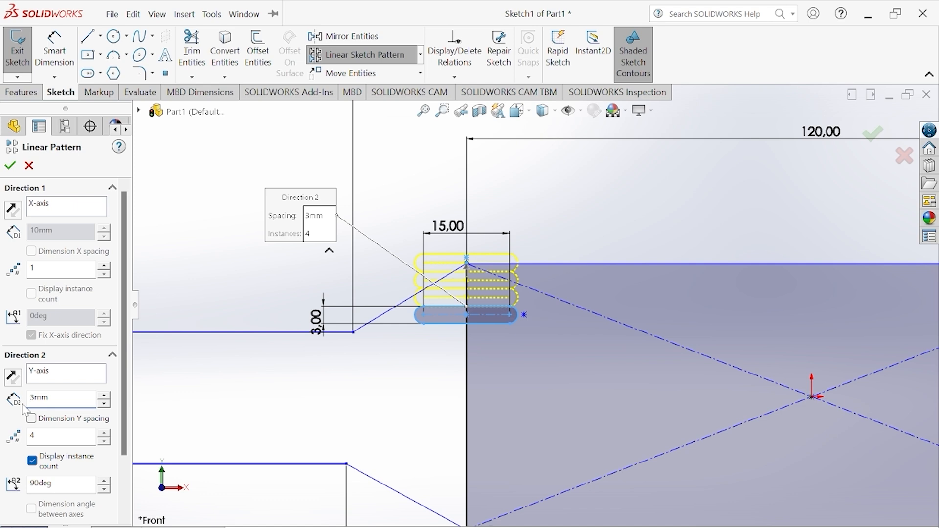
pyautogui.write('4')
pyautogui.press('Return')
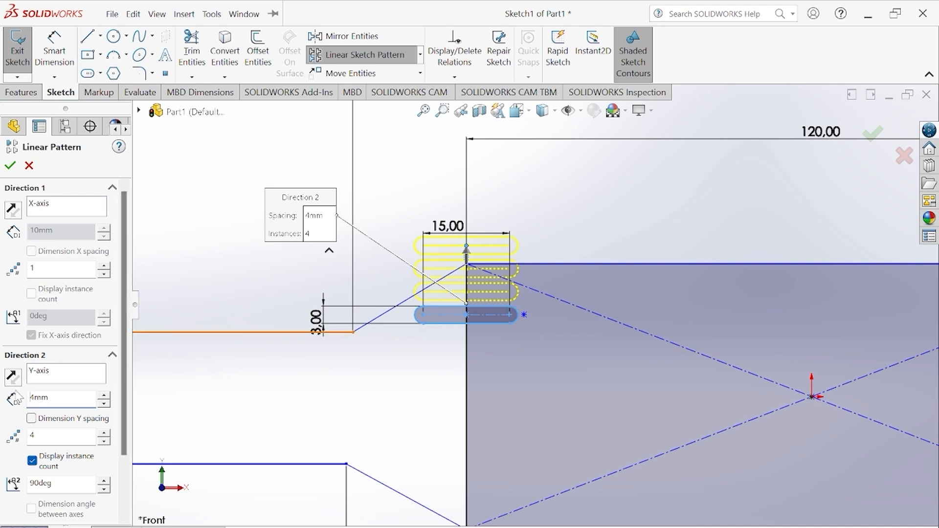
# Reverse the pattern's Y-axis direction so the copies run downward along the rectangle's edge, and raise the count to 8 instances.
pyautogui.click(14, 377)
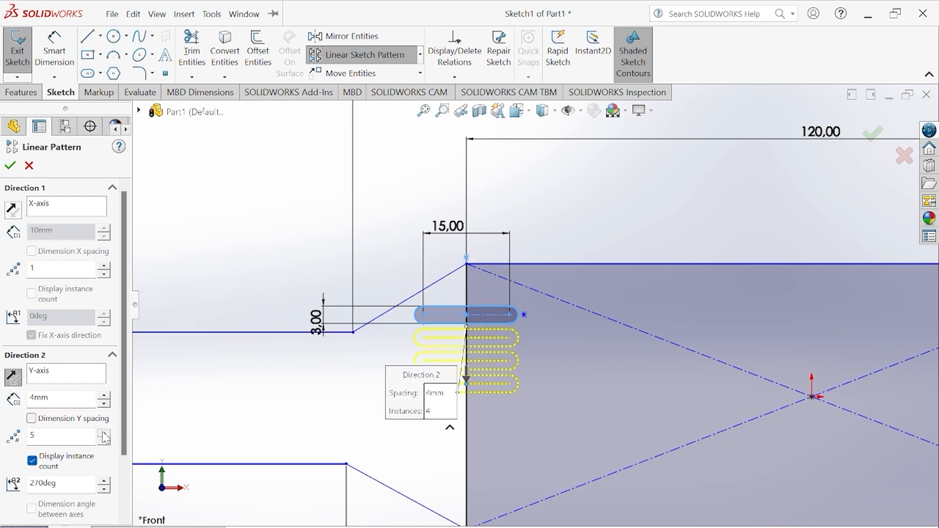
pyautogui.click(103, 434)
pyautogui.click(103, 433)
pyautogui.click(103, 433)
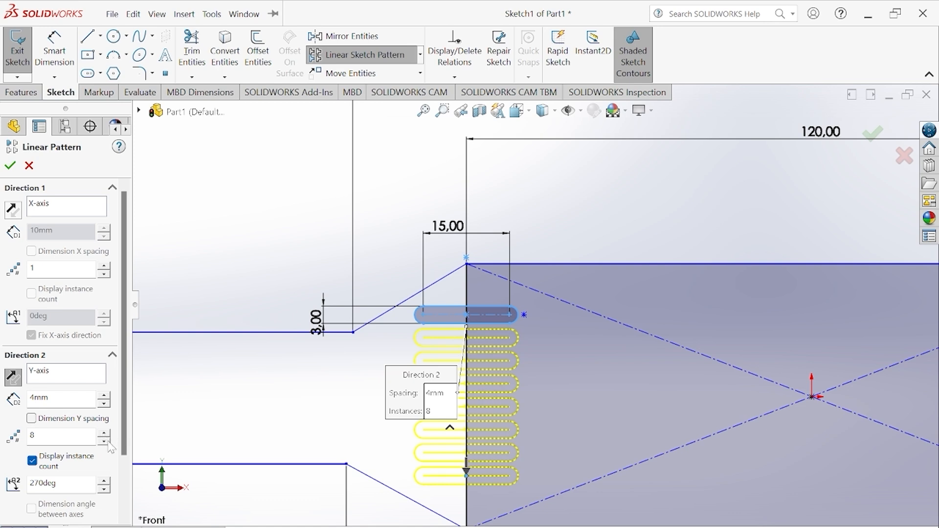
# Apply the linear sketch pattern of the slot: 8 instances spaced 4 mm apart at 270 degrees.
pyautogui.click(10, 167)
pyautogui.press('f')
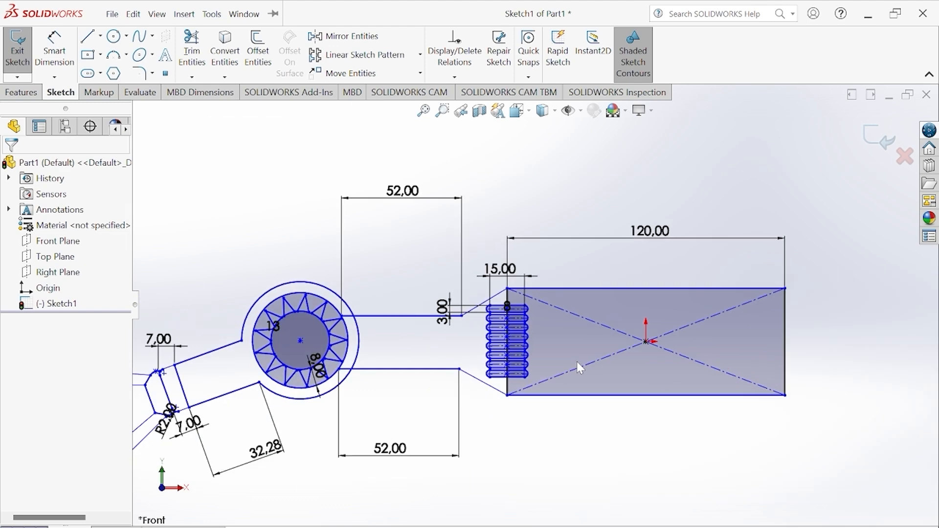
pyautogui.scroll(-2, 481, 311)
pyautogui.scroll(-5, 542, 304)
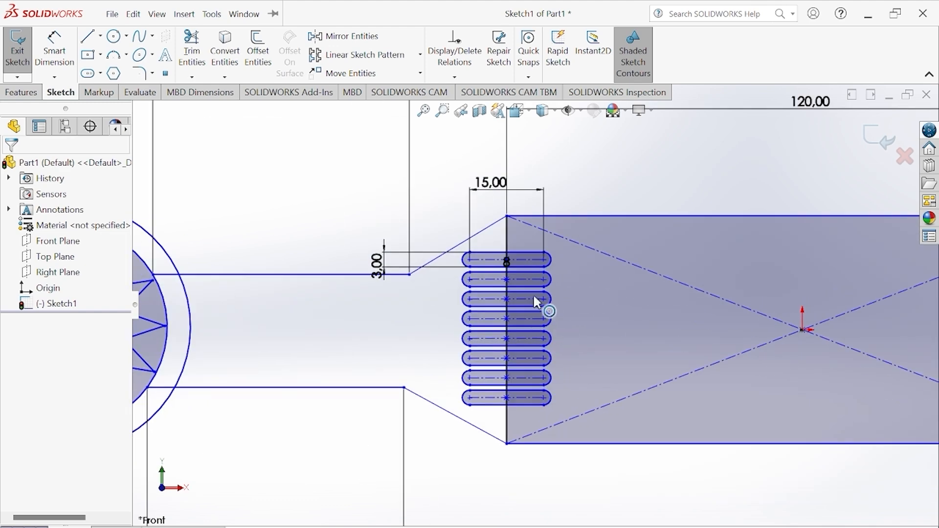
pyautogui.scroll(1, 538, 367)
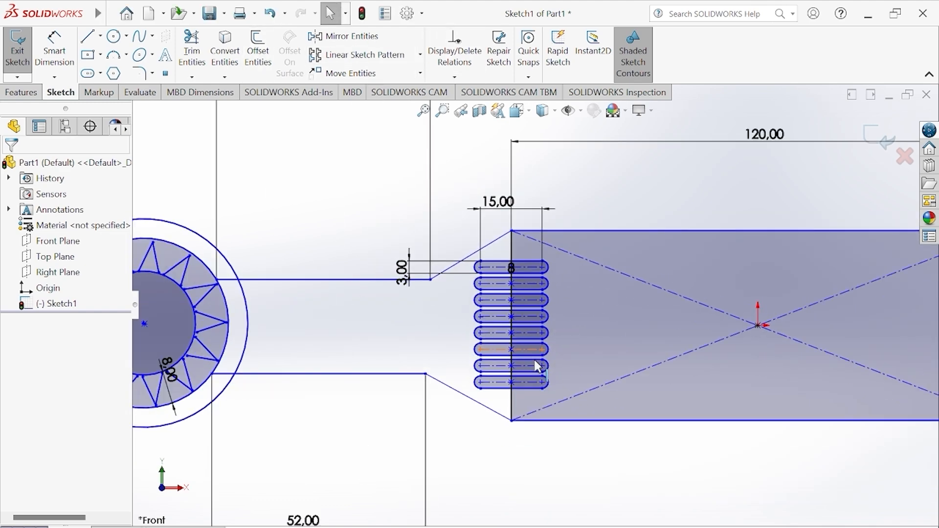
pyautogui.scroll(3, 538, 366)
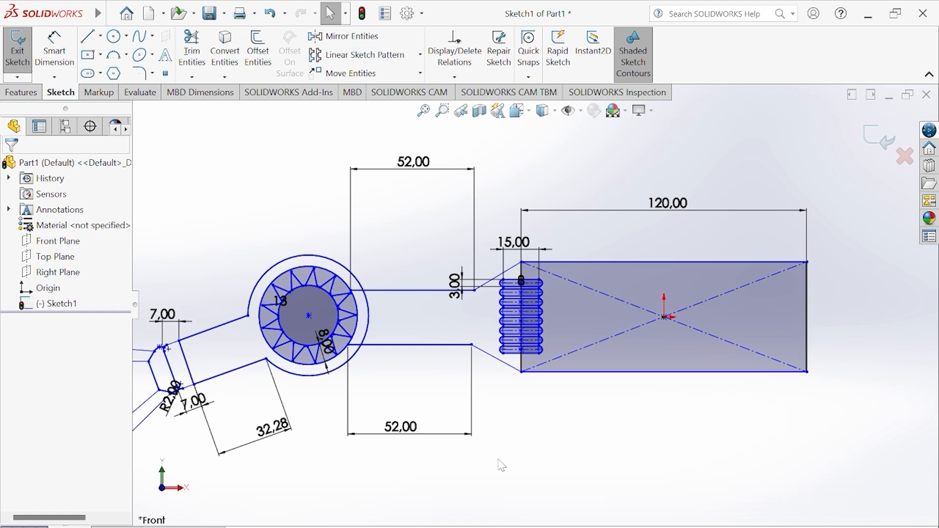
# Sketch a 45-degree line about 11 mm long from the end cap's upper right corner, continuing into a horizontal line about 54 mm long.
pyautogui.scroll(3, 502, 465)
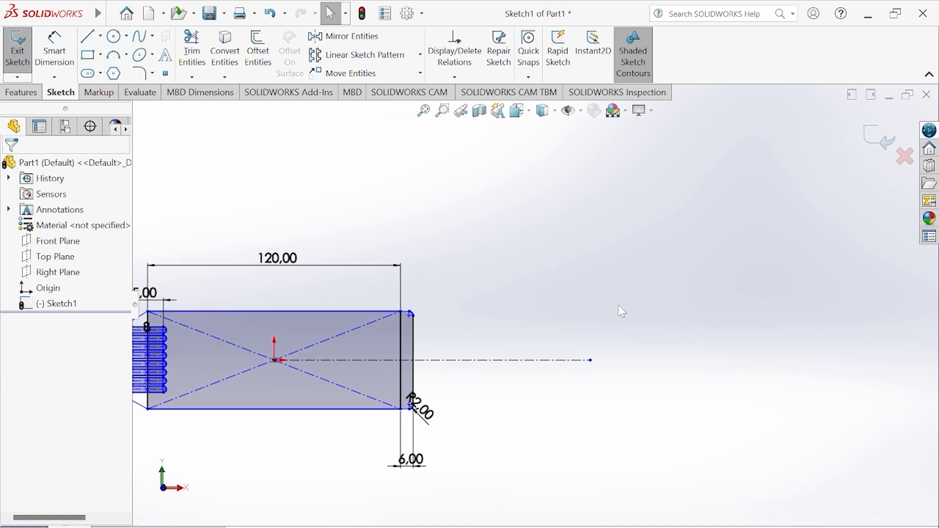
pyautogui.click(88, 36)
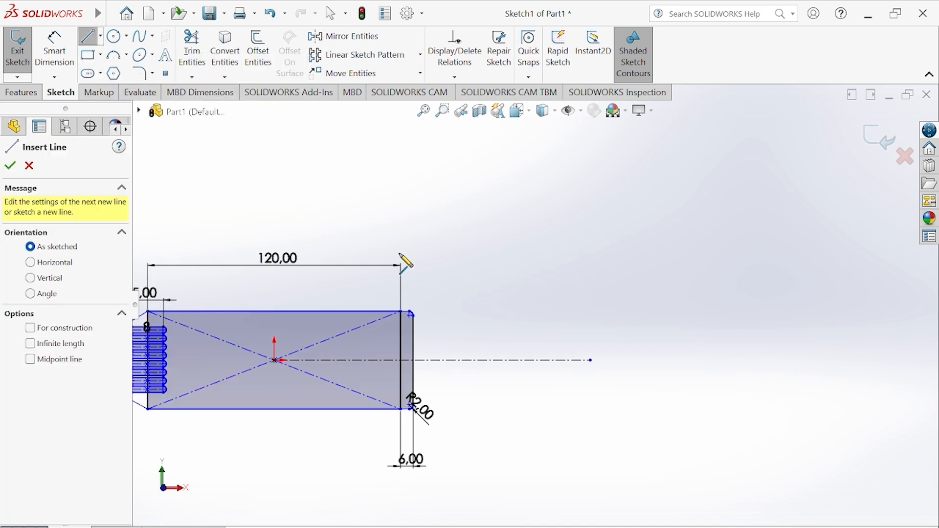
pyautogui.click(411, 313)
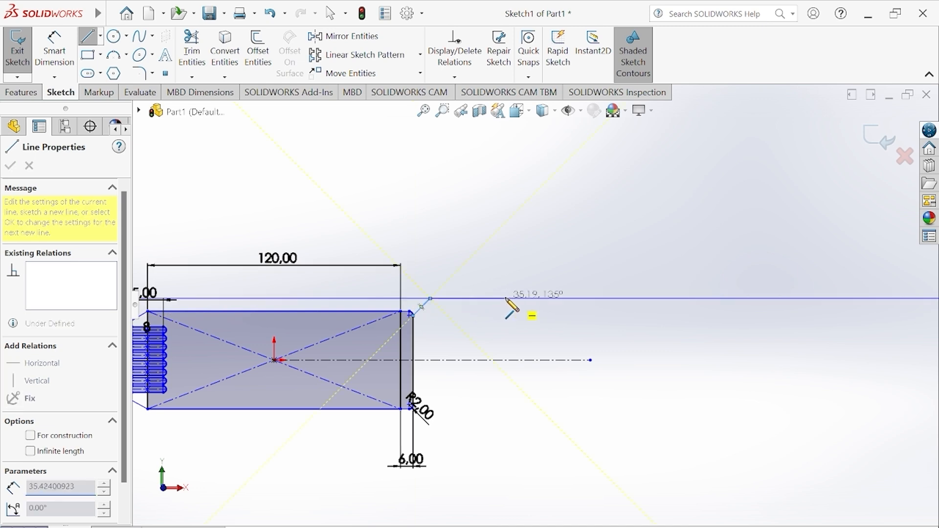
pyautogui.click(545, 298)
pyautogui.press('Escape')
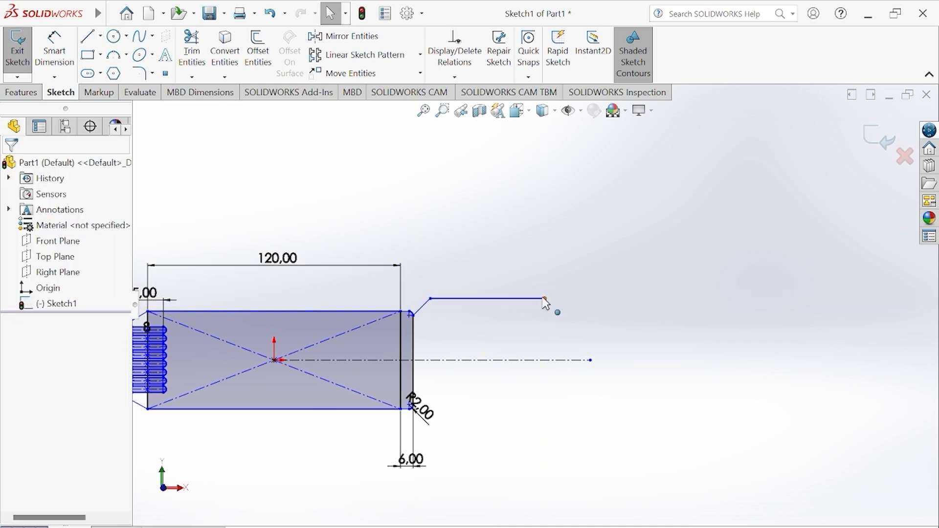
# Dimension the new angled line to 10 mm and the horizontal line to 60 mm.
pyautogui.click(54, 49)
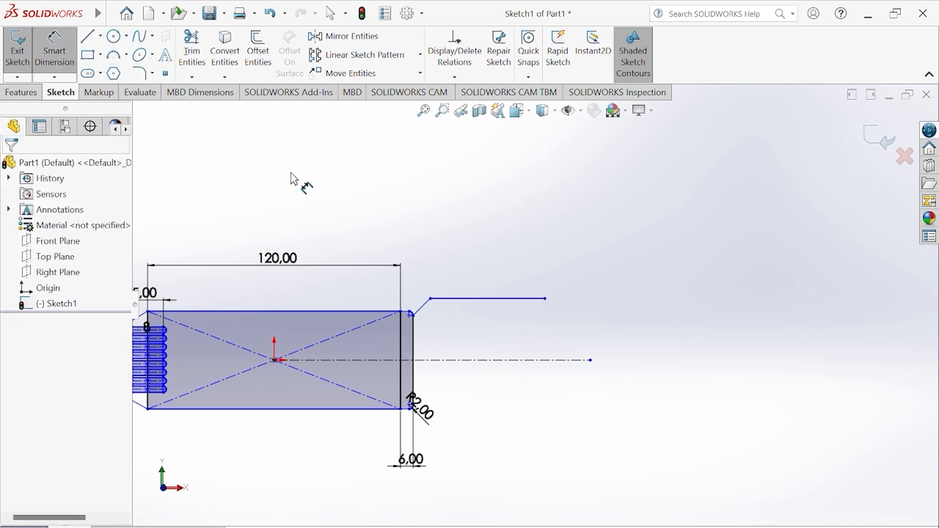
pyautogui.click(423, 307)
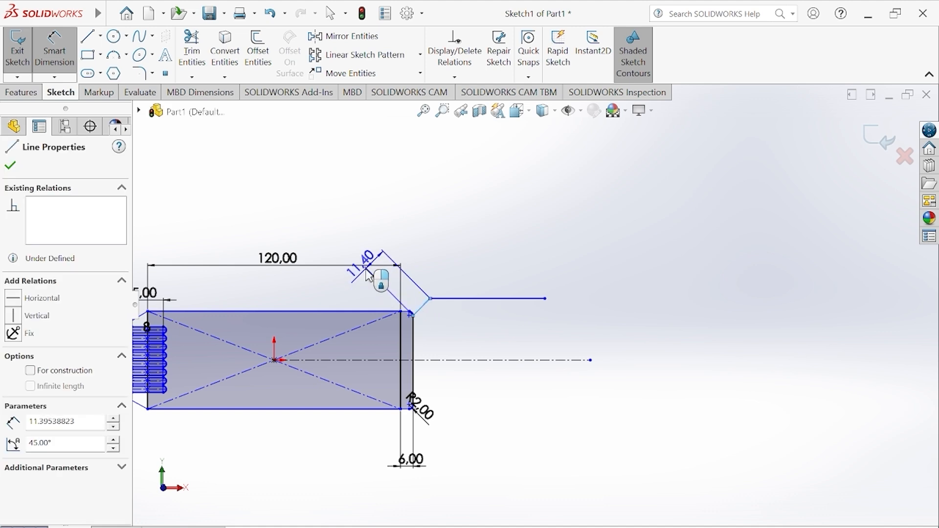
pyautogui.click(361, 258)
pyautogui.write('10')
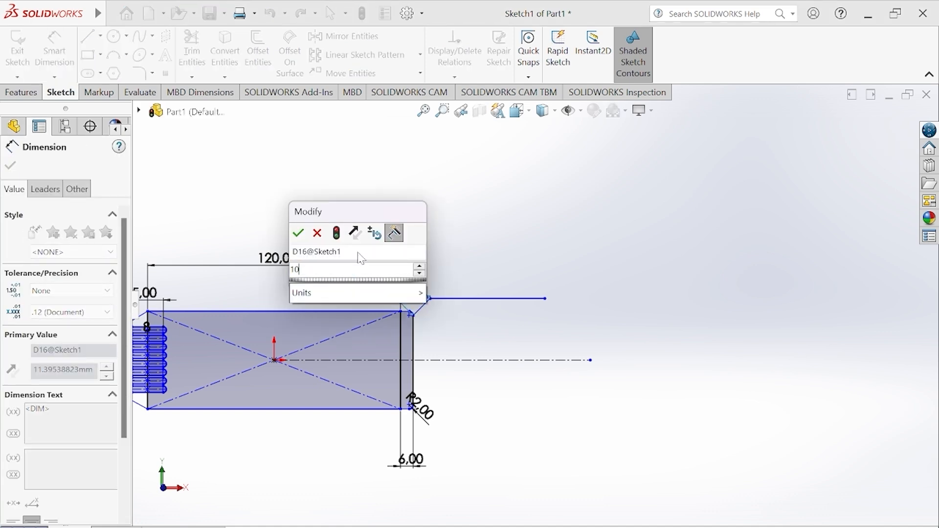
pyautogui.press('Return')
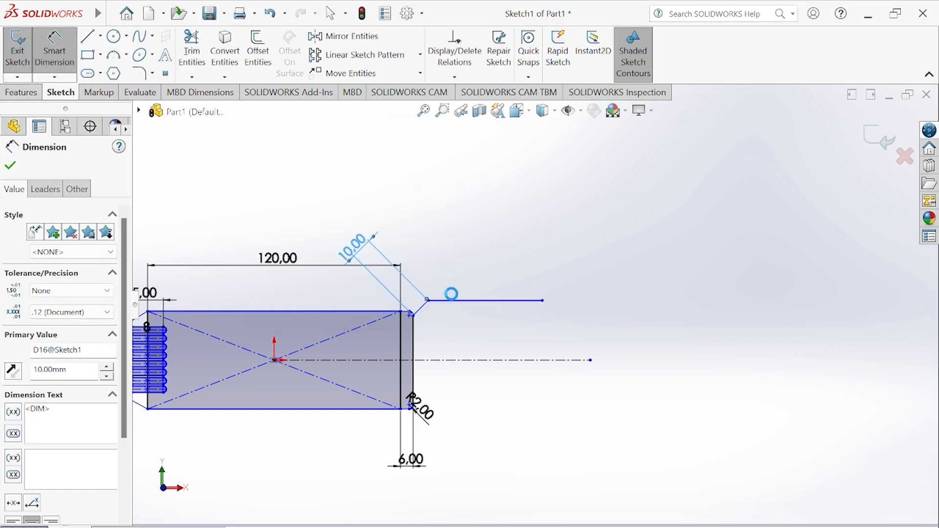
pyautogui.click(478, 300)
pyautogui.click(475, 272)
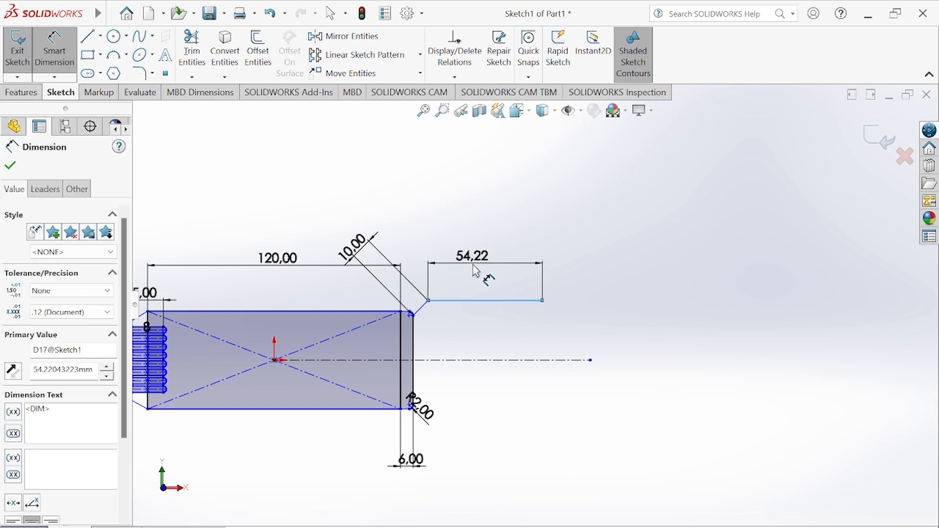
pyautogui.write('60')
pyautogui.press('Return')
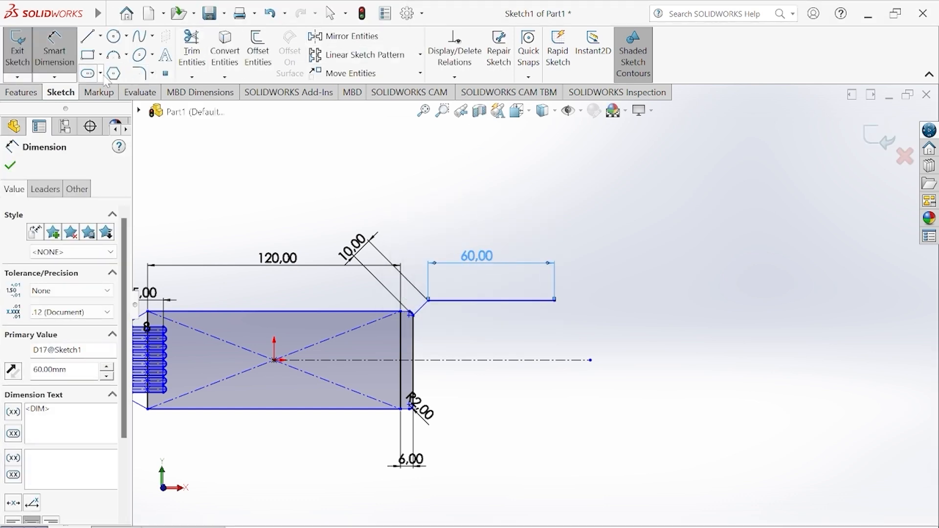
# Draw an upward-bulging 3 Point Arc of about 12.4 mm radius from the right end of the 60 mm line.
pyautogui.click(115, 56)
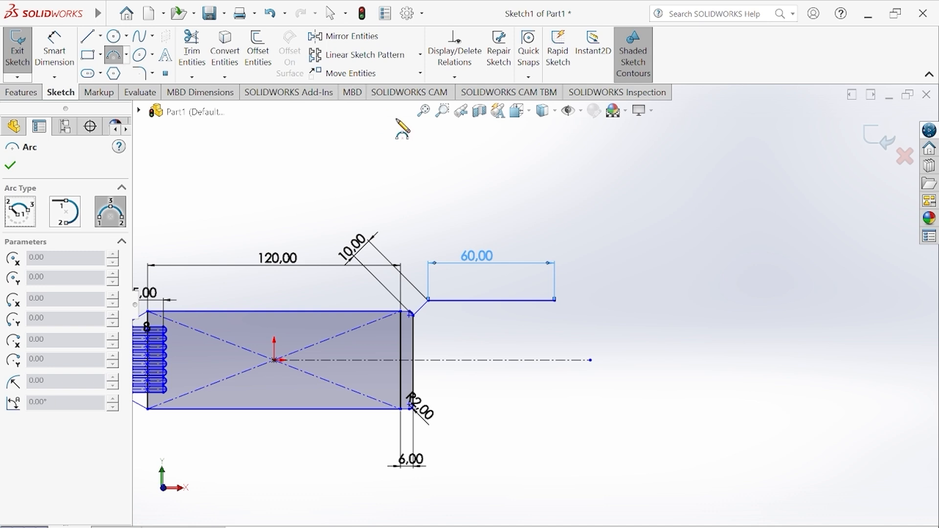
pyautogui.click(126, 55)
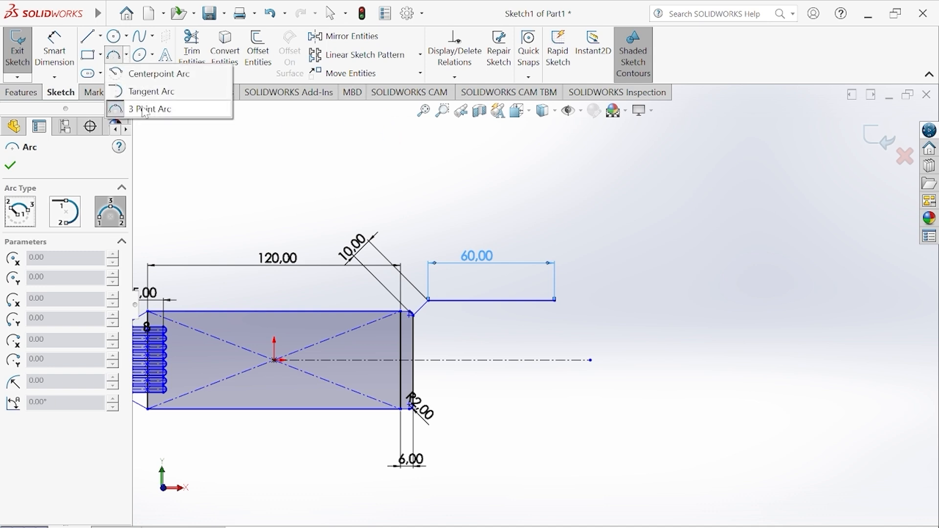
pyautogui.click(159, 112)
pyautogui.click(126, 55)
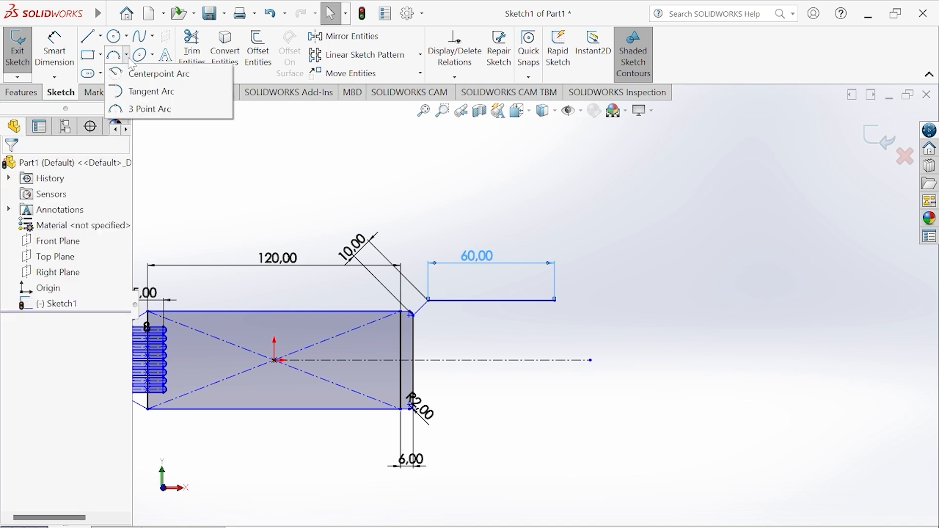
pyautogui.click(147, 107)
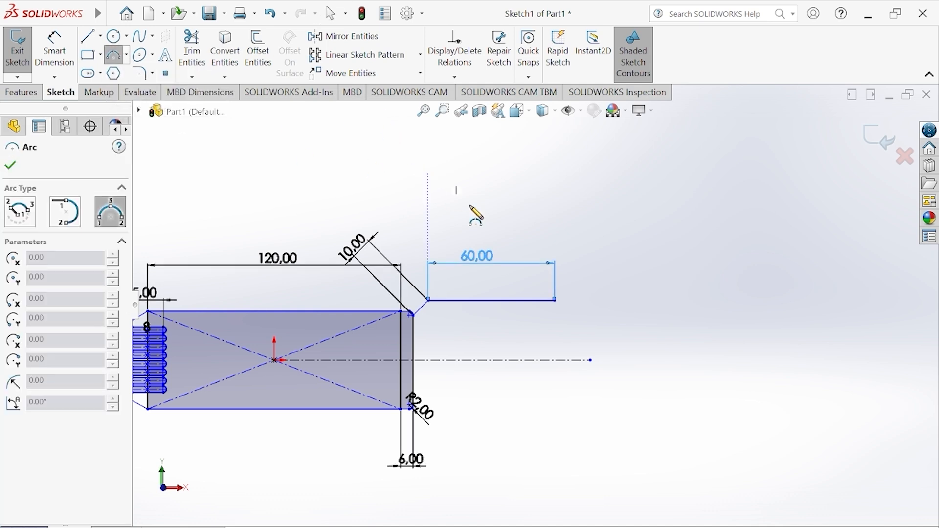
pyautogui.click(554, 300)
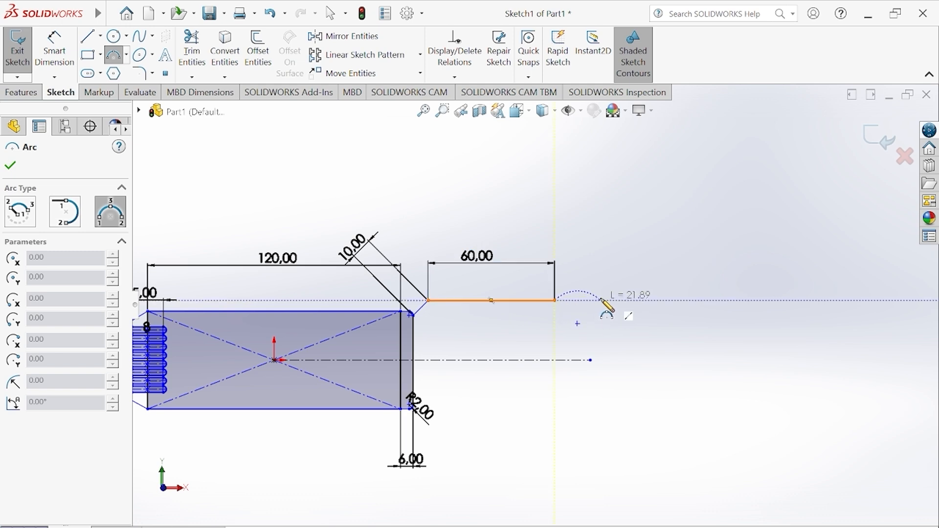
pyautogui.click(607, 305)
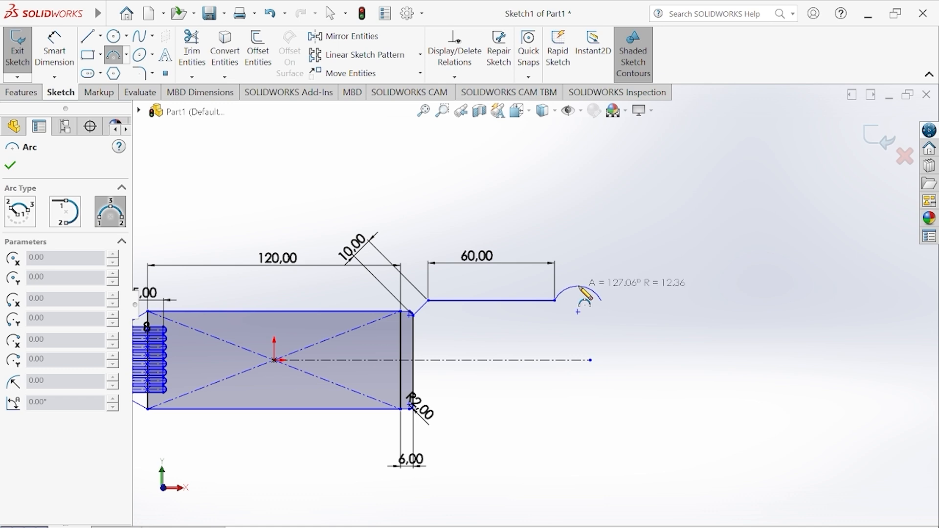
pyautogui.click(580, 288)
pyautogui.press('Escape')
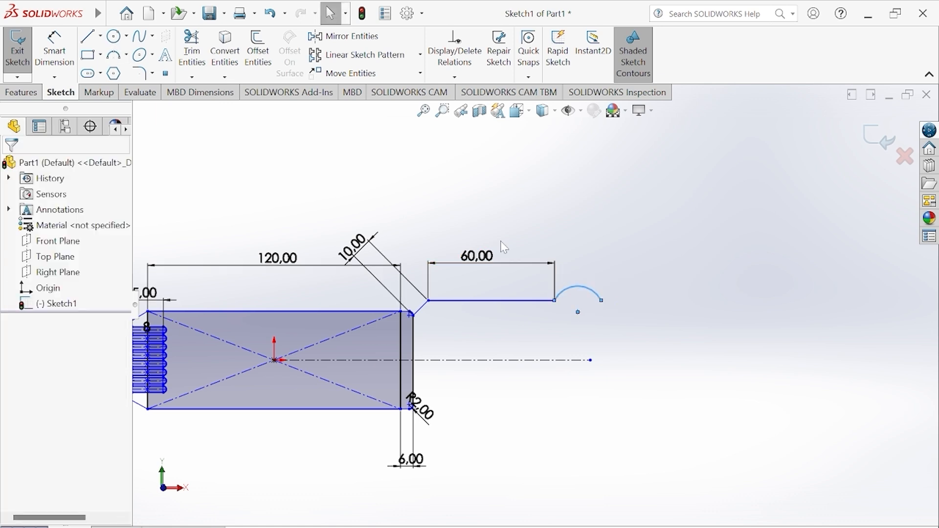
# Sketch a horizontal line about 10.4 mm long to the right from the arc's free end.
pyautogui.click(88, 35)
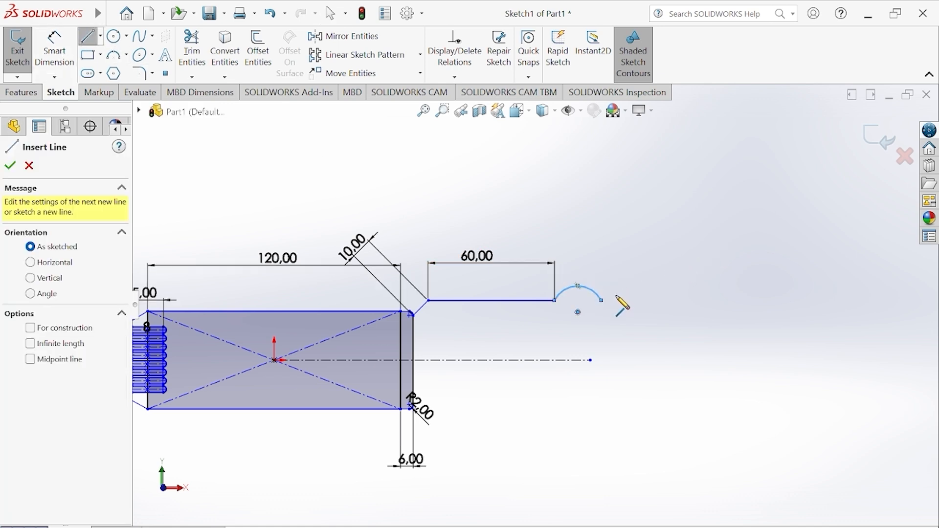
pyautogui.click(601, 300)
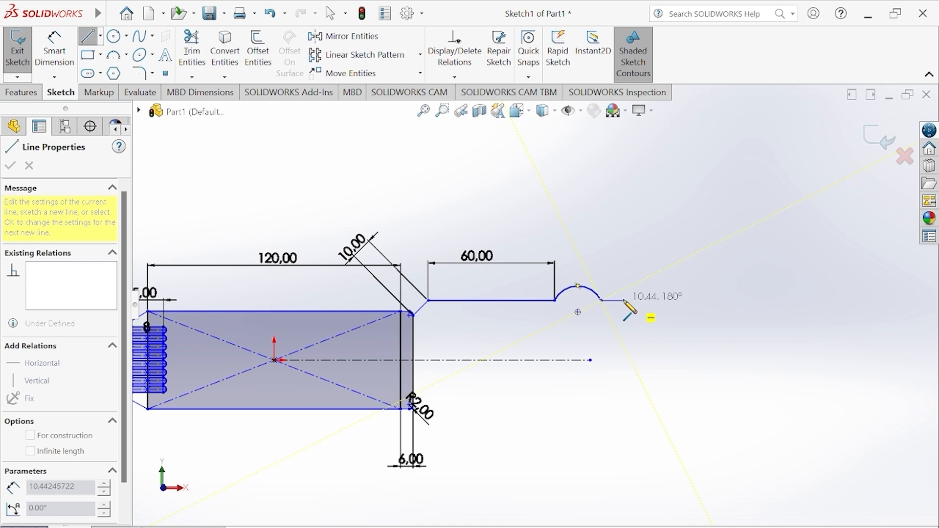
pyautogui.click(623, 301)
pyautogui.press('Escape')
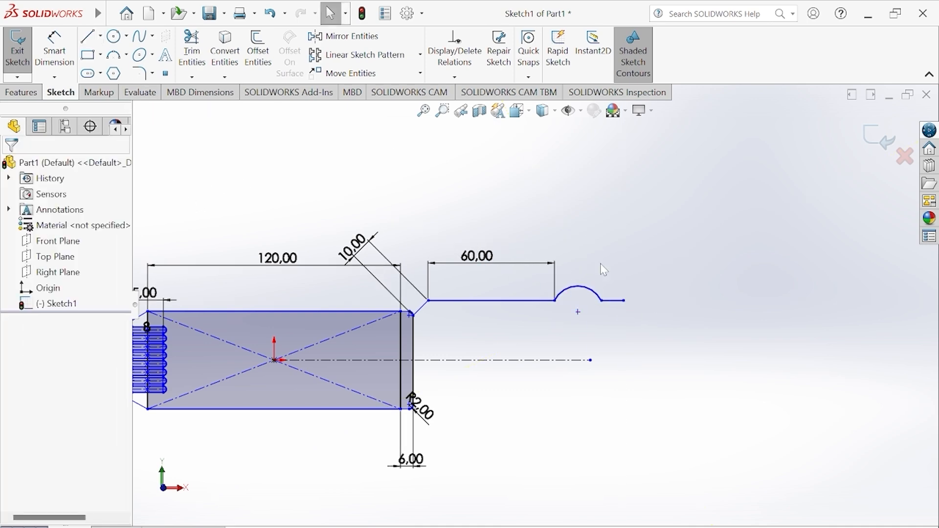
# Dimension the arc's radius to 10 mm and the short horizontal line after it to 12 mm.
pyautogui.click(56, 58)
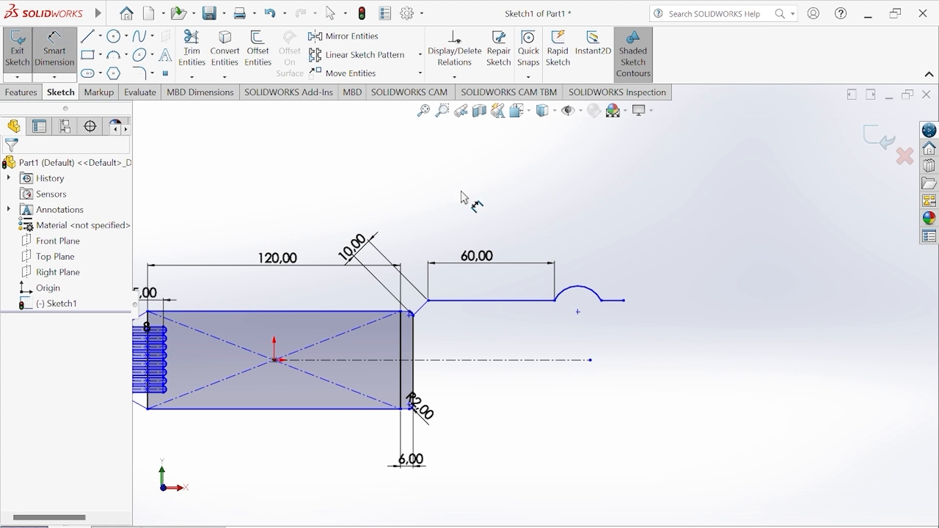
pyautogui.click(569, 293)
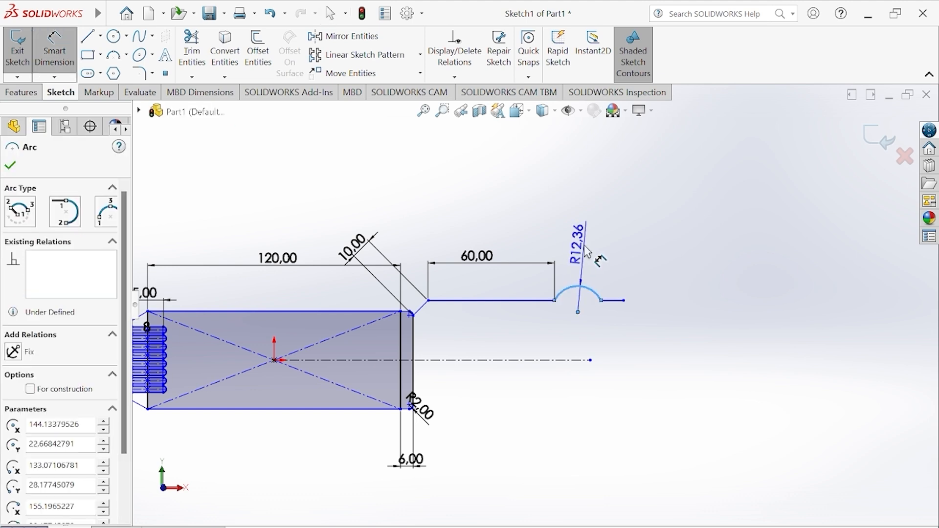
pyautogui.click(590, 257)
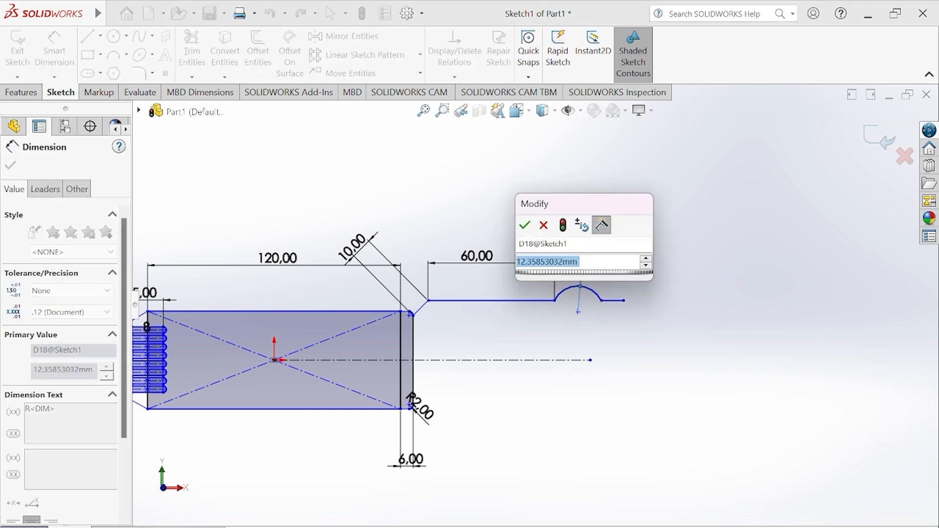
pyautogui.write('10')
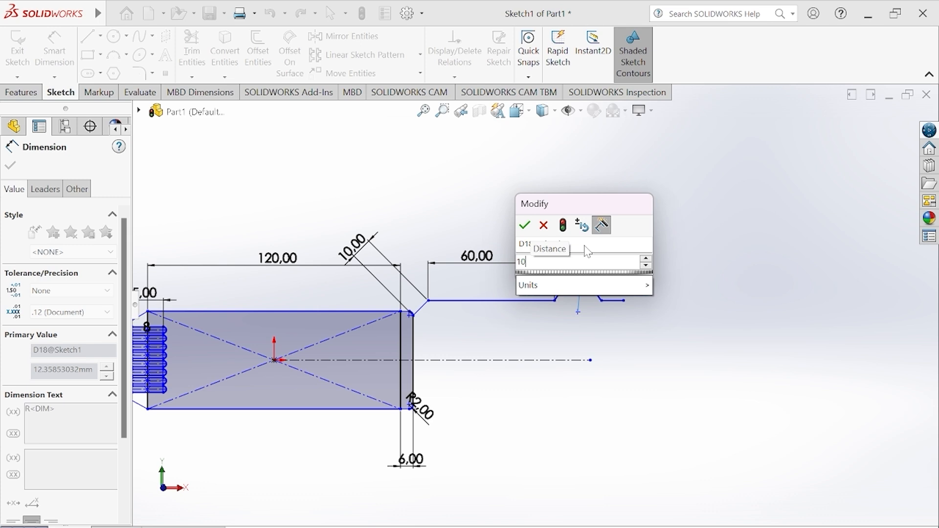
pyautogui.press('Return')
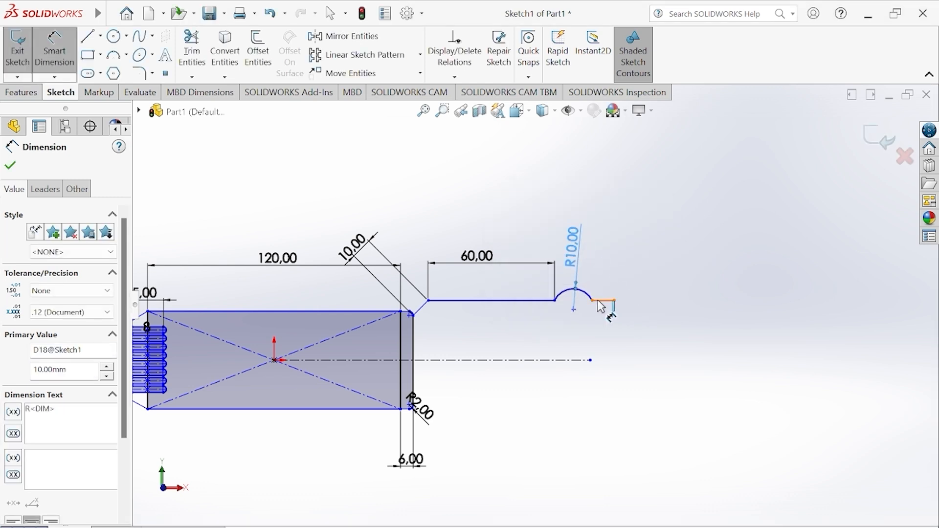
pyautogui.click(601, 302)
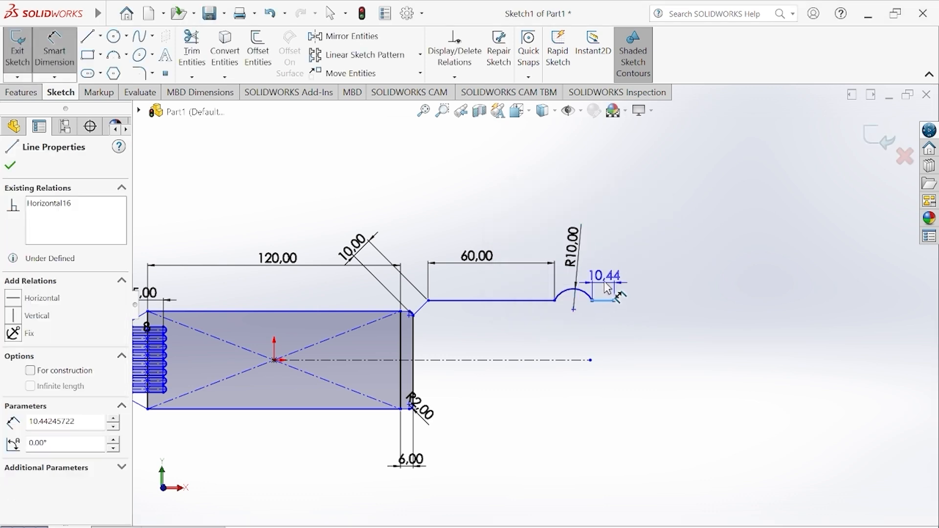
pyautogui.click(608, 271)
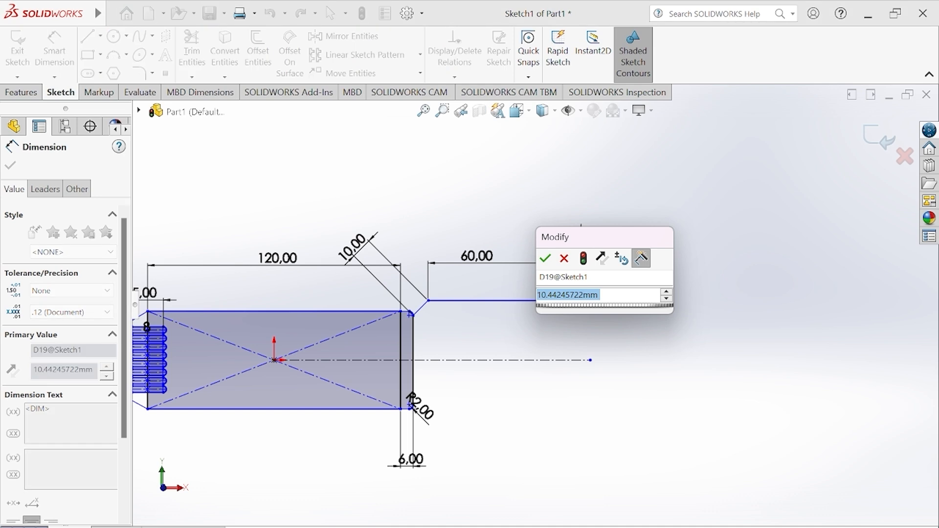
pyautogui.write('12')
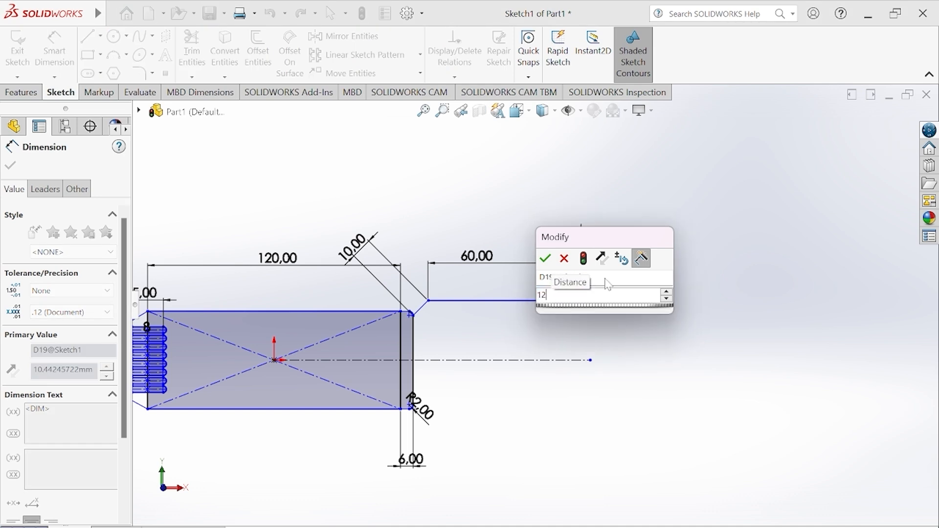
pyautogui.press('Return')
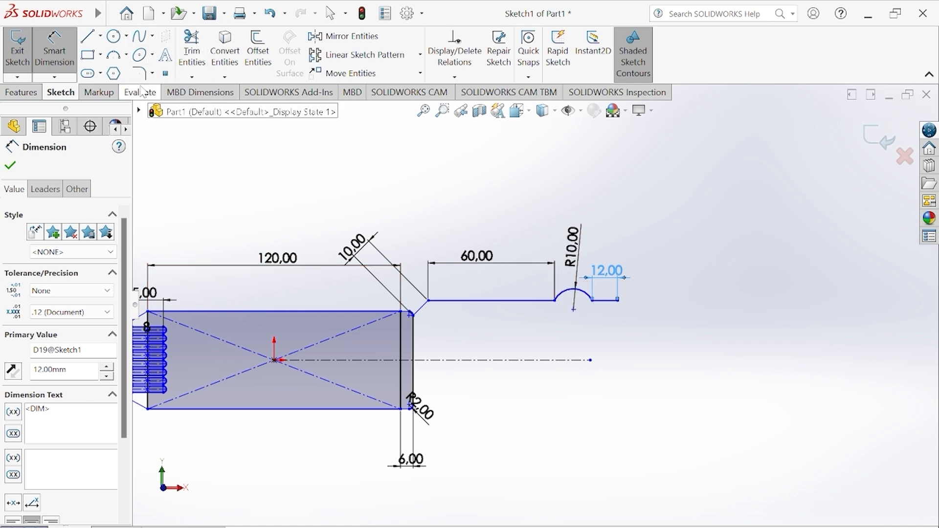
# Mirror the angled line, 60 mm line, R10 arc and 12 mm line about the horizontal centerline.
pyautogui.click(340, 39)
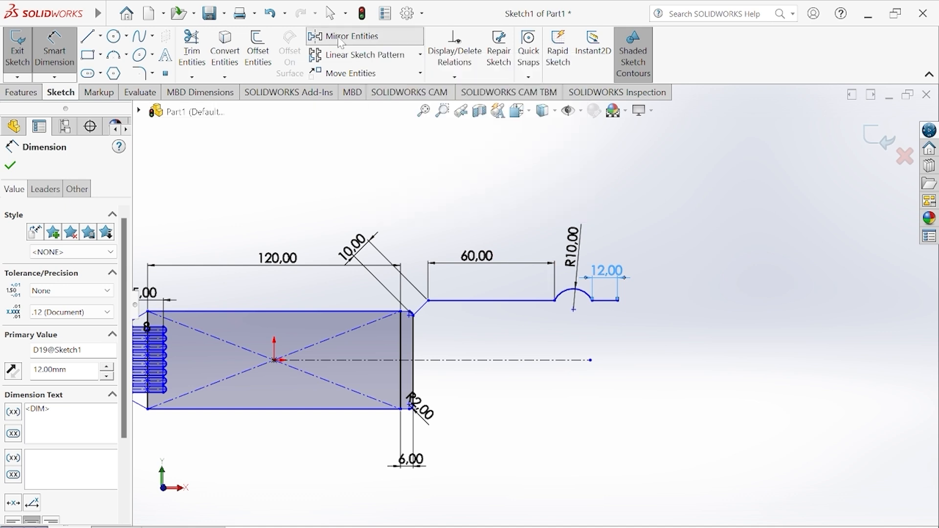
pyautogui.click(420, 316)
pyautogui.click(467, 300)
pyautogui.click(581, 293)
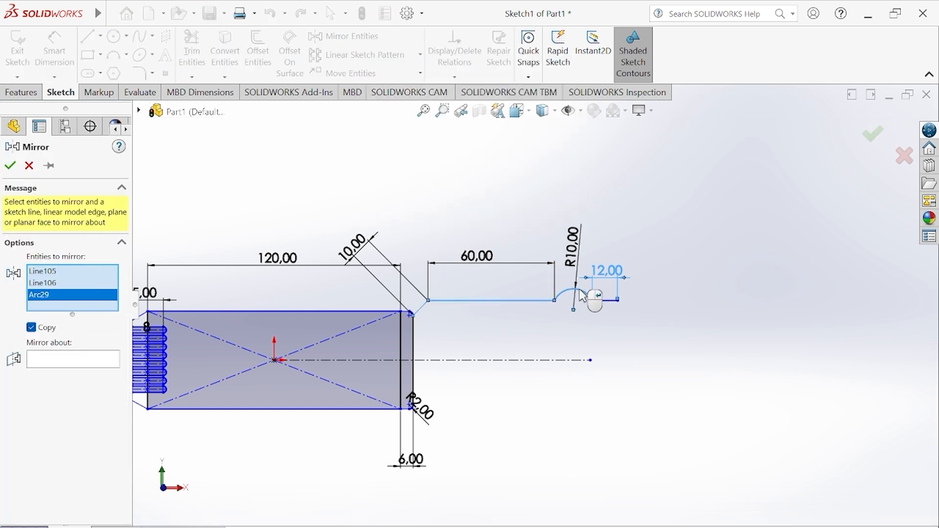
pyautogui.click(606, 300)
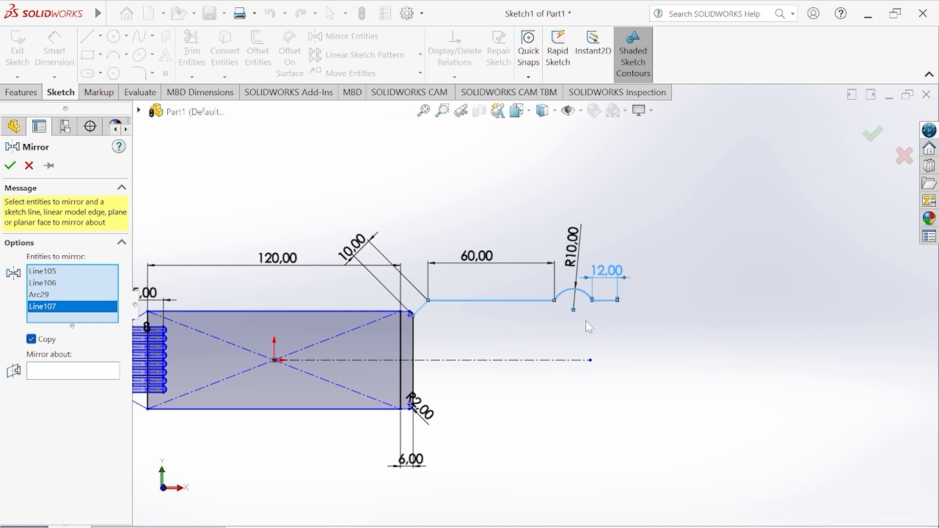
pyautogui.click(109, 372)
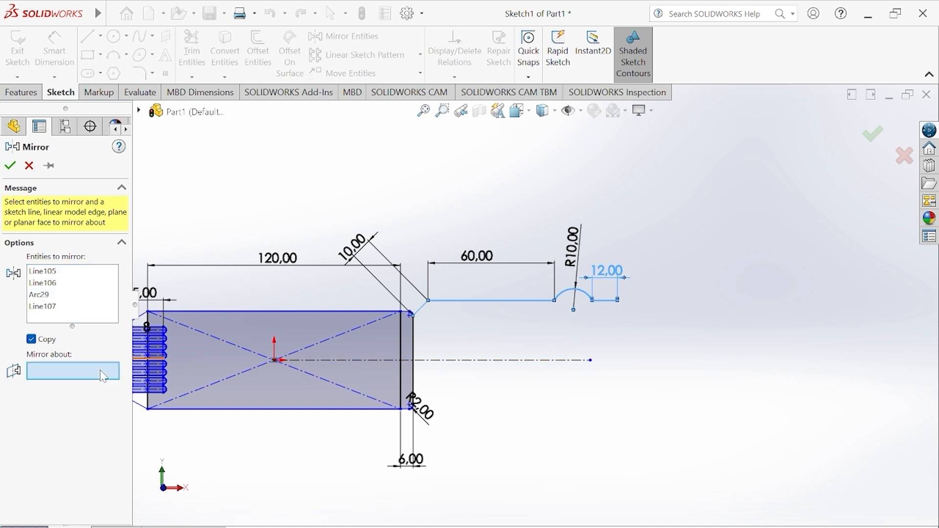
pyautogui.click(430, 361)
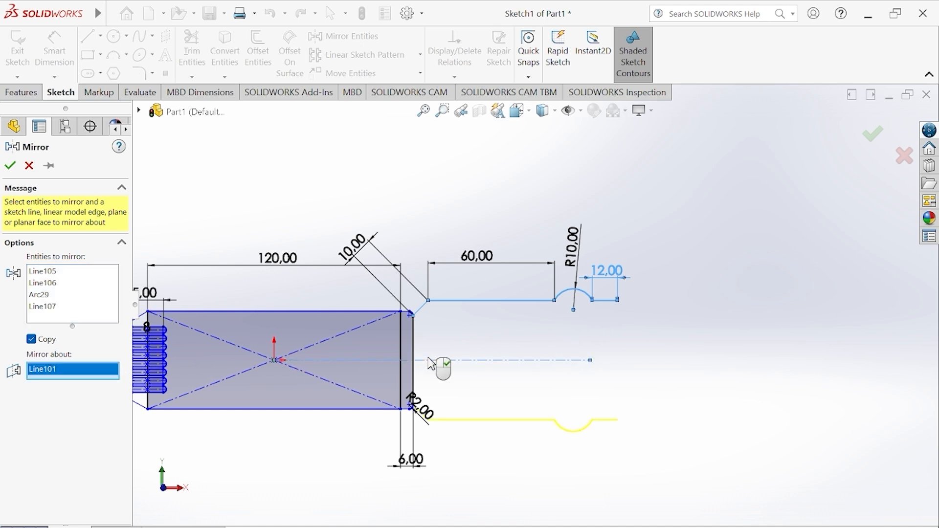
pyautogui.rightClick(429, 365)
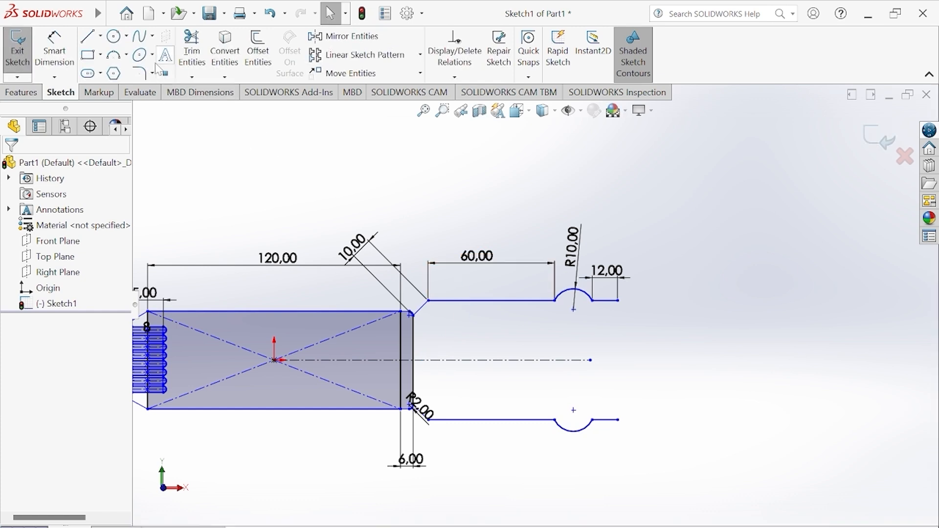
# Join the free ends of the 12 mm line and its mirrored copy with a two-point spline and bow it outward.
pyautogui.click(139, 37)
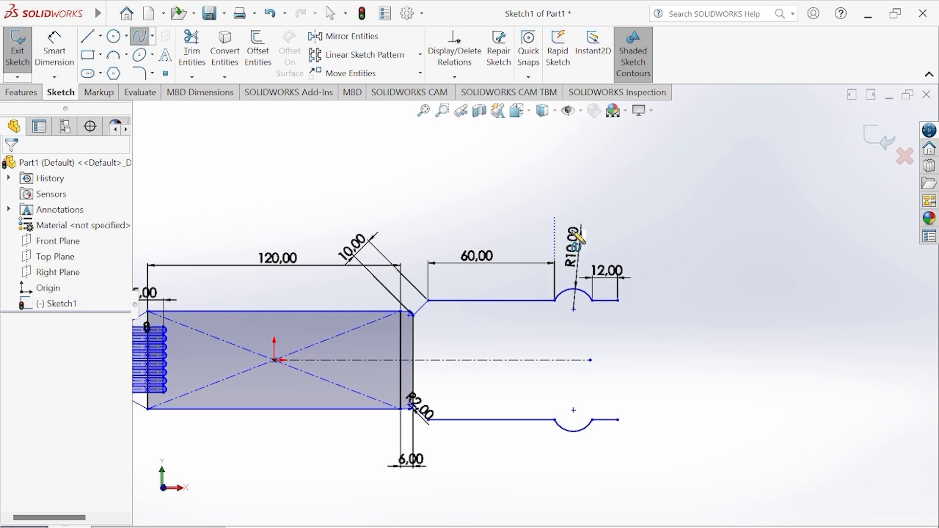
pyautogui.click(617, 300)
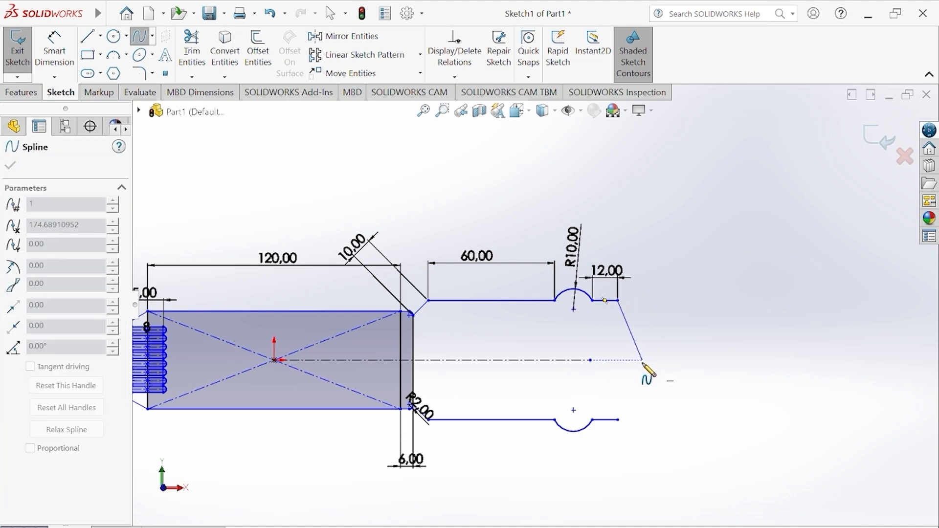
pyautogui.click(617, 420)
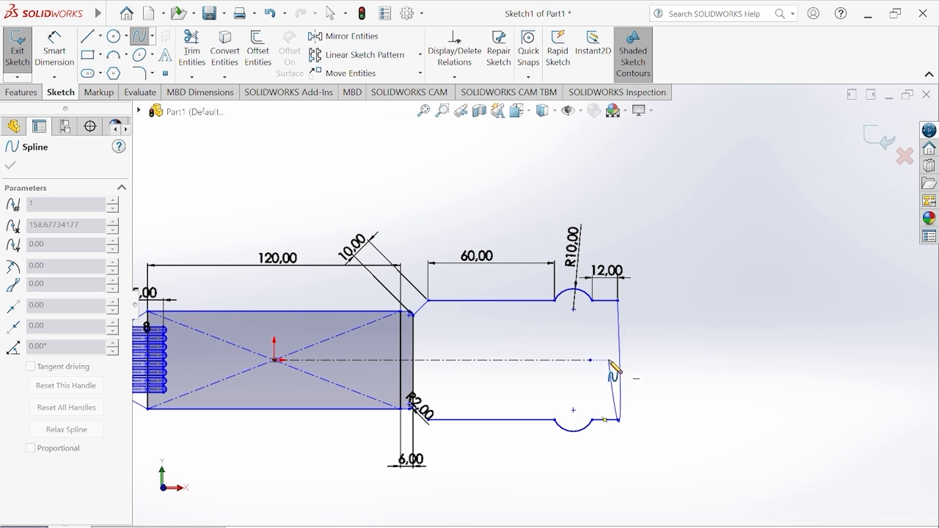
pyautogui.press('Escape')
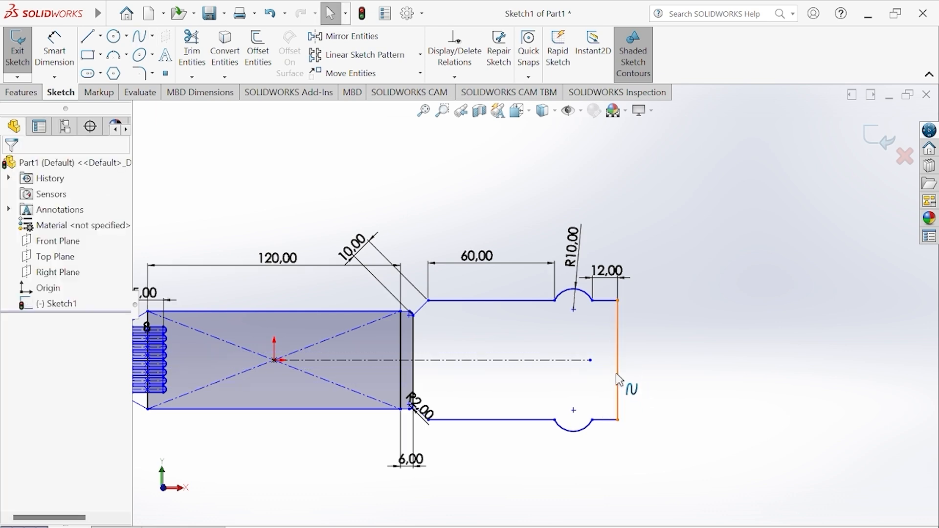
pyautogui.click(616, 372)
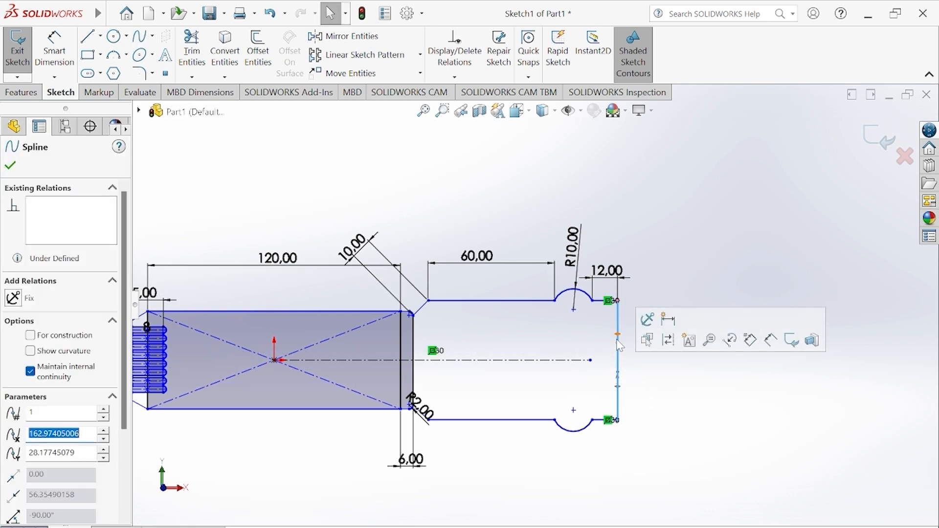
pyautogui.moveTo(619, 345); pyautogui.dragTo(643, 339)
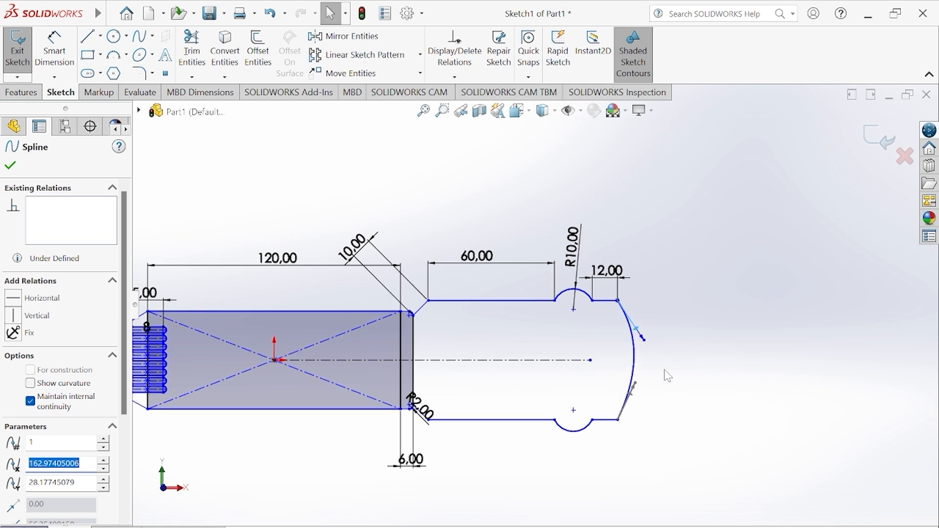
pyautogui.click(664, 368)
# Draw a circle of about 20.3 mm radius on the centerline, vertically aligned with the centers of the R10 arcs.
pyautogui.click(114, 36)
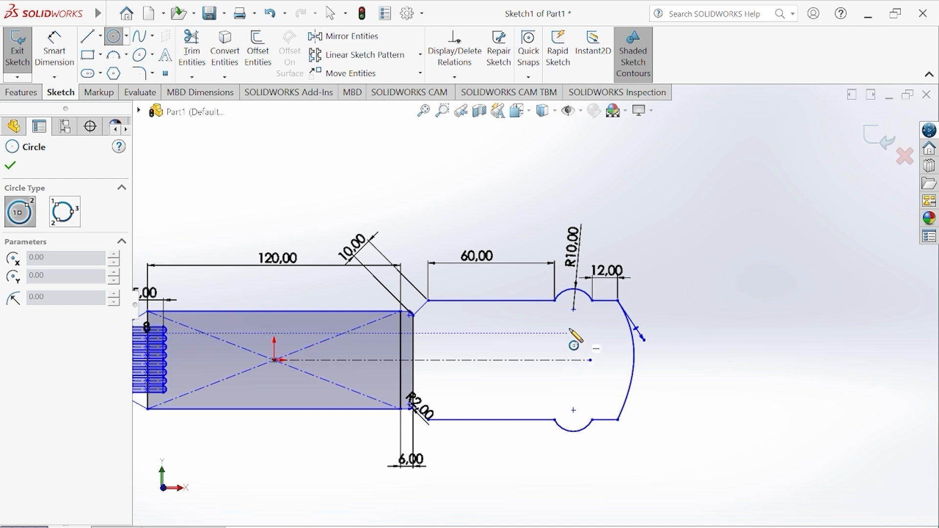
pyautogui.click(573, 360)
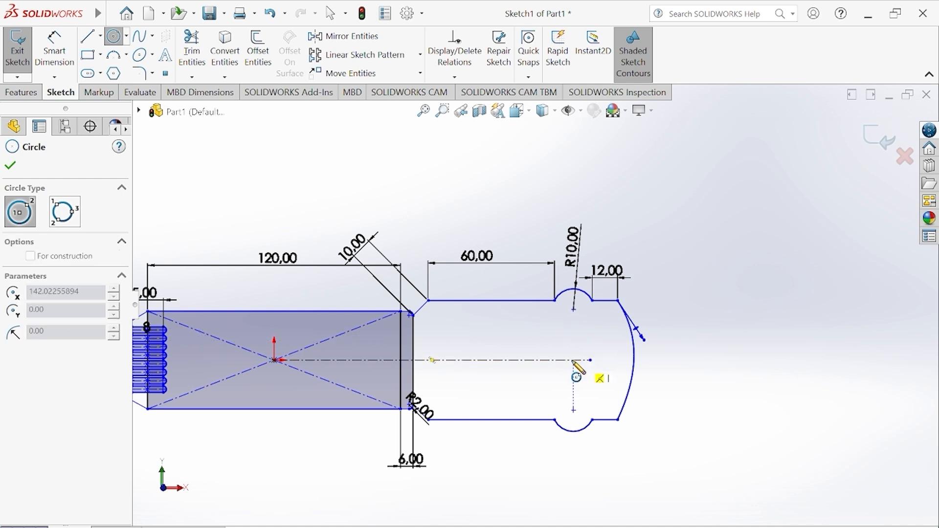
pyautogui.click(578, 321)
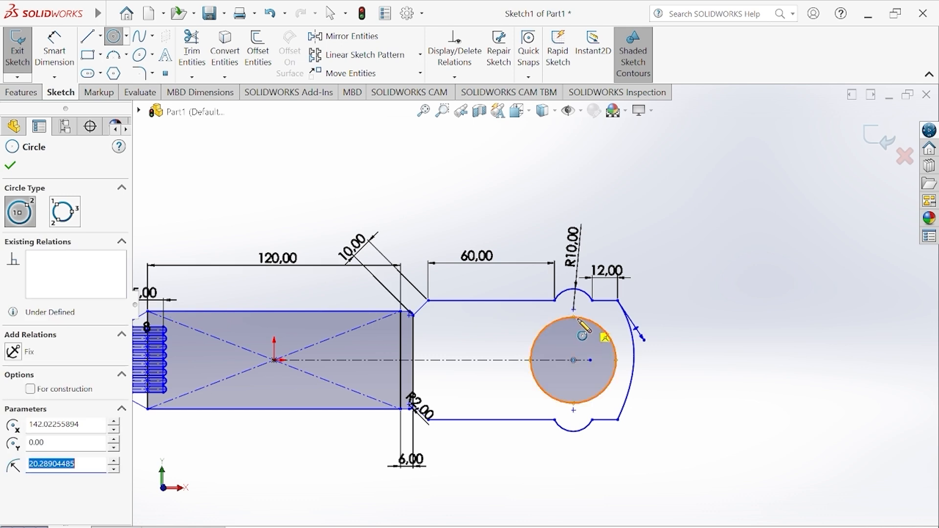
pyautogui.press('Escape')
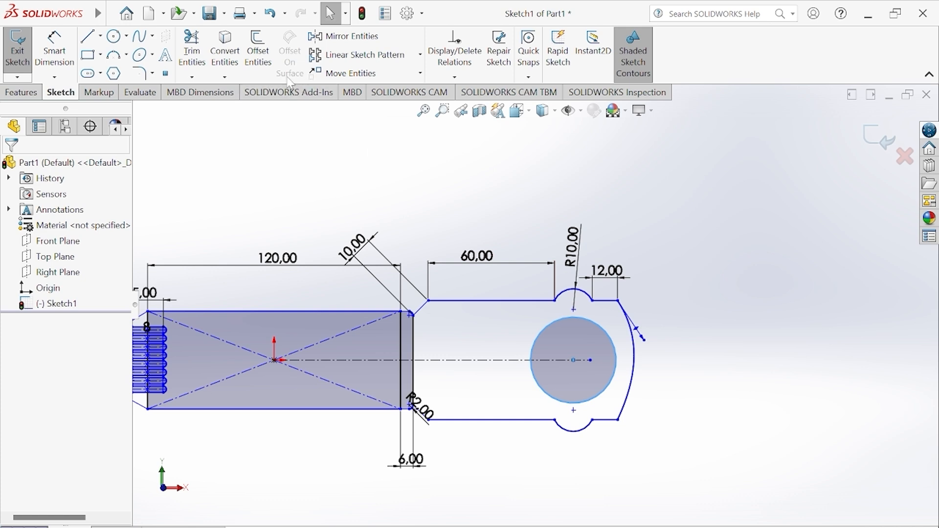
# Offset the circle 8 mm inward with Reverse enabled.
pyautogui.click(258, 52)
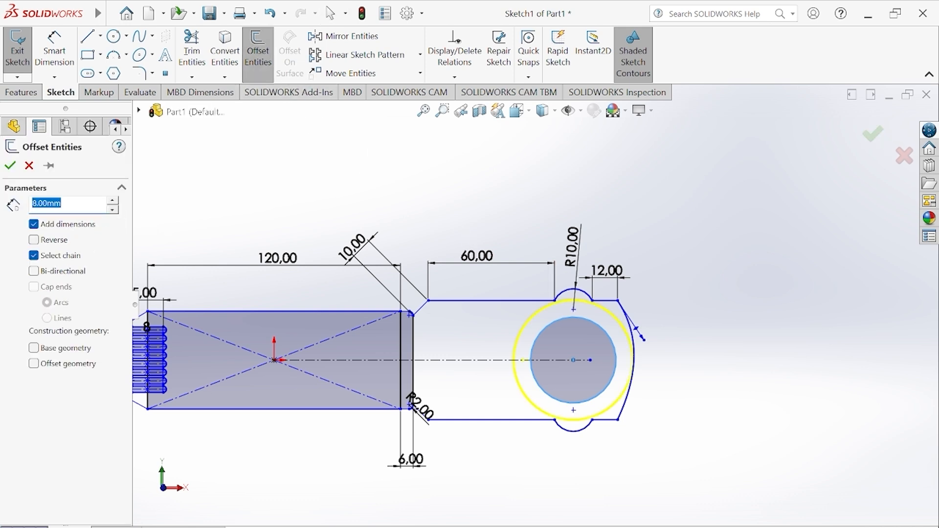
pyautogui.click(54, 240)
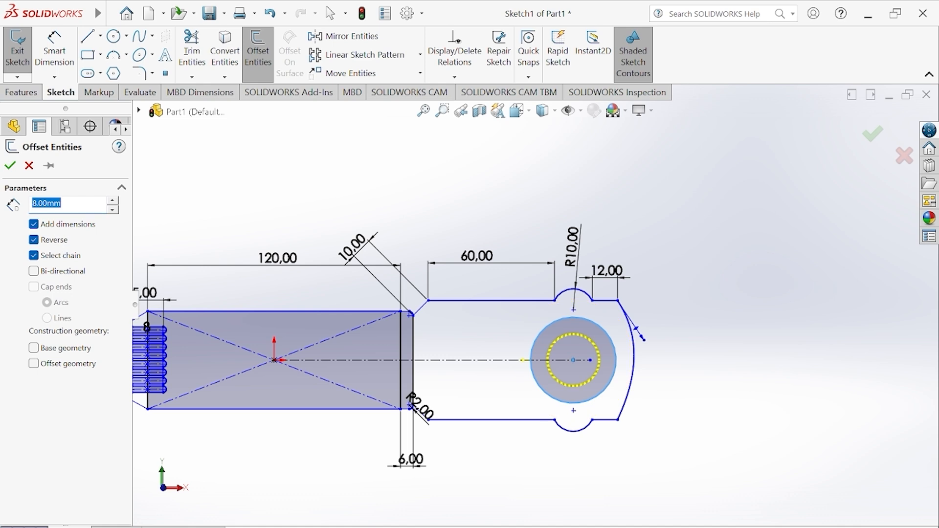
pyautogui.click(9, 166)
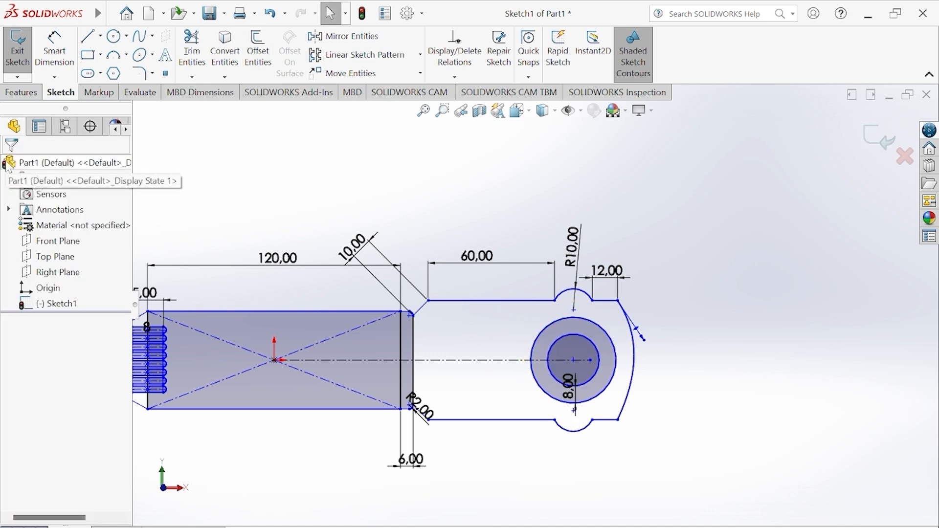
# Sketch a tooth outside the inner circle: a horizontal line along the centerline and a sloped line of about 4.95 mm back to the circle.
pyautogui.scroll(5, 583, 347)
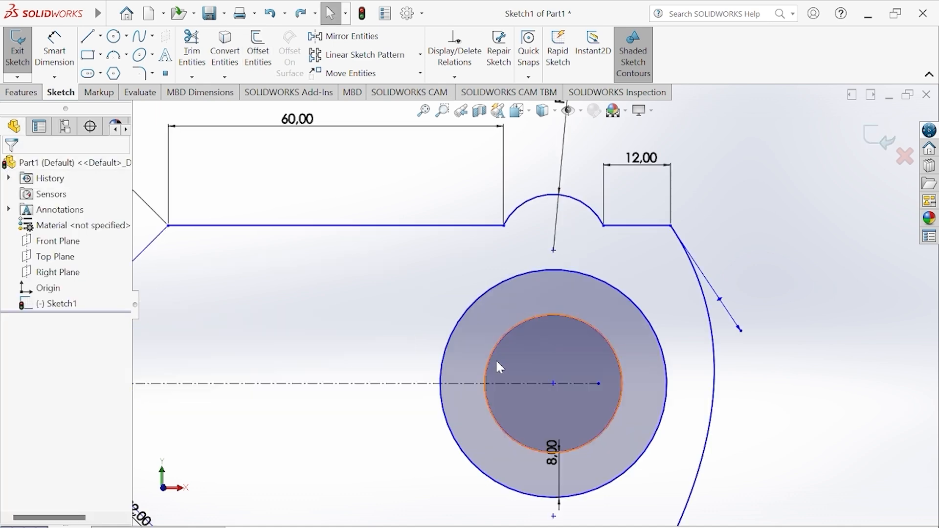
pyautogui.click(88, 42)
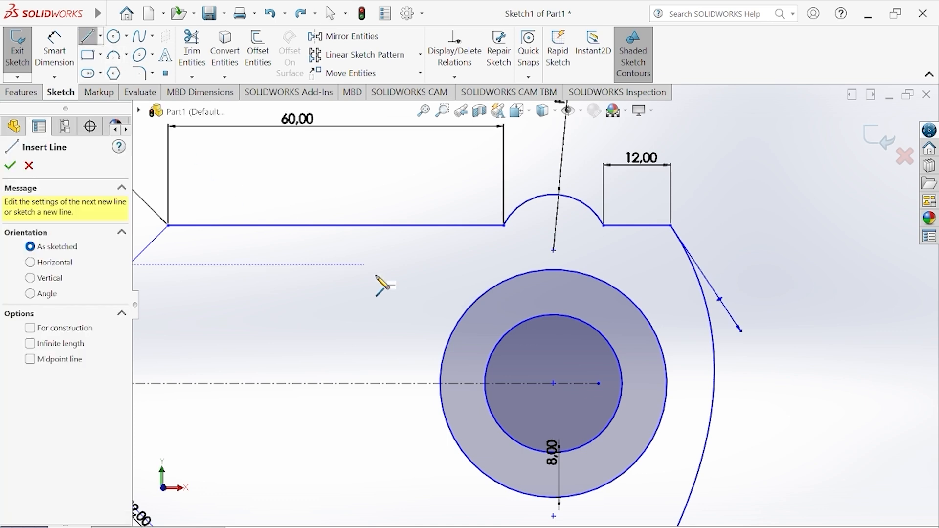
pyautogui.click(484, 385)
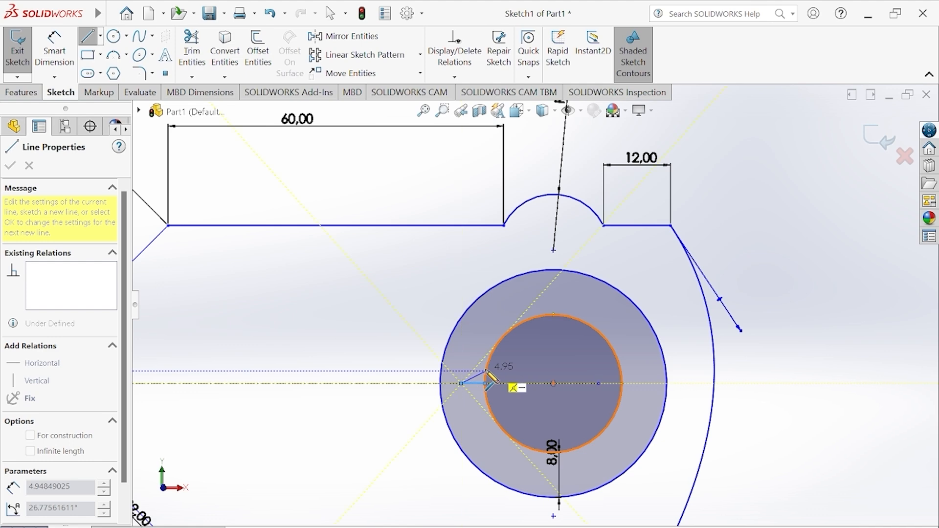
pyautogui.click(486, 371)
pyautogui.press('Escape')
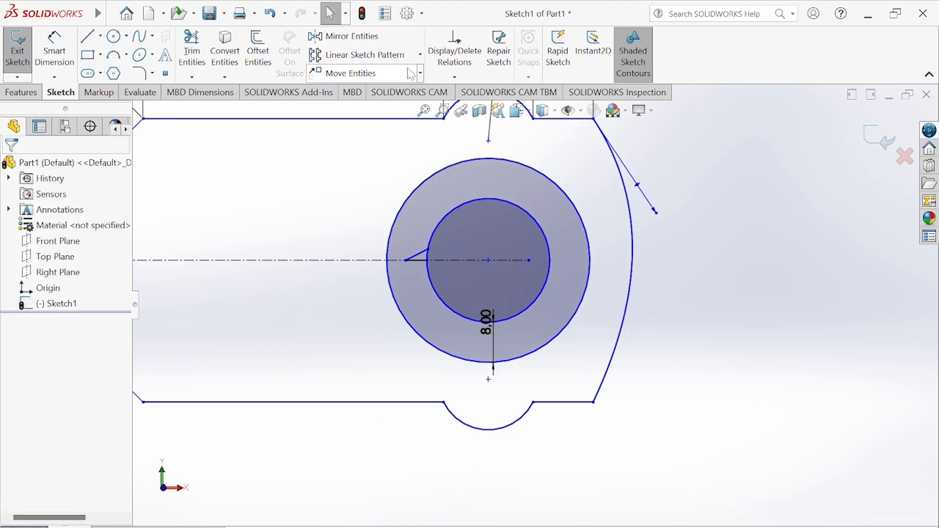
# Set up a Circular Sketch Pattern of the two tooth lines around the common center of the circles.
pyautogui.click(420, 55)
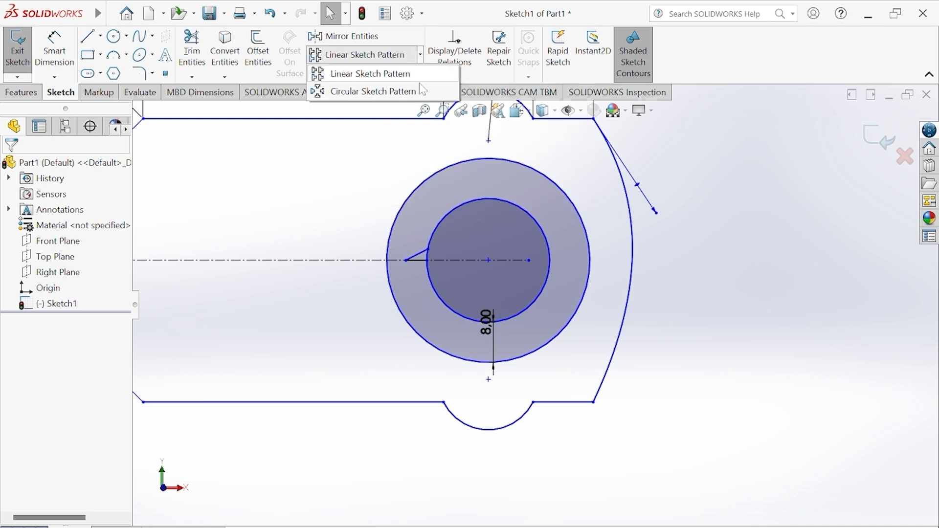
pyautogui.click(421, 91)
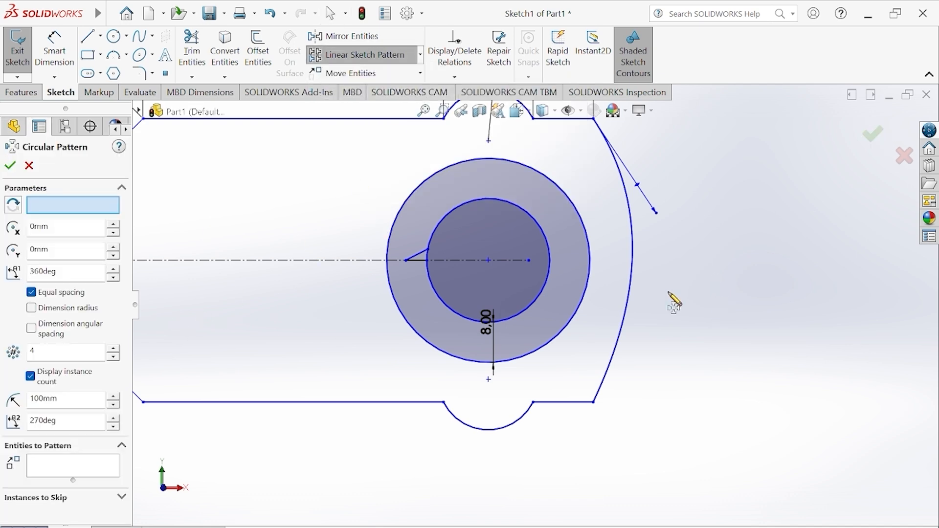
pyautogui.scroll(-5, 489, 267)
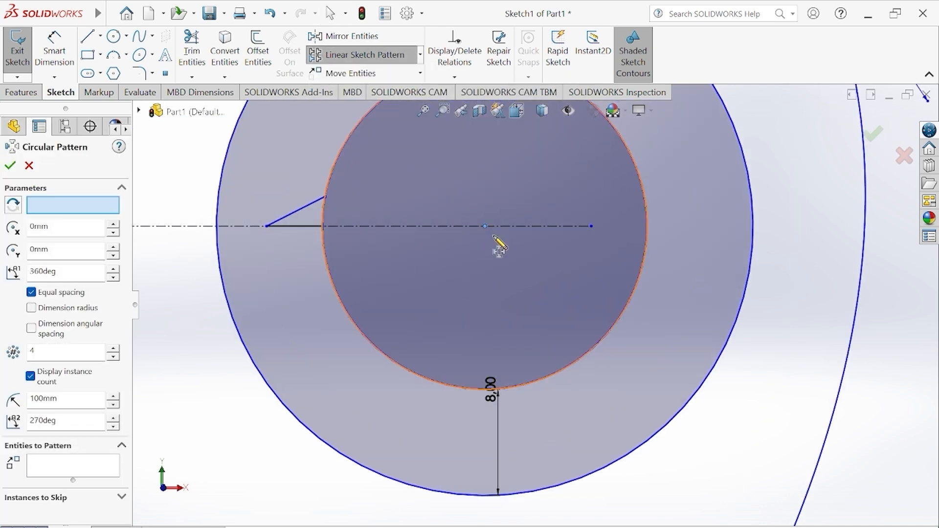
pyautogui.click(117, 205)
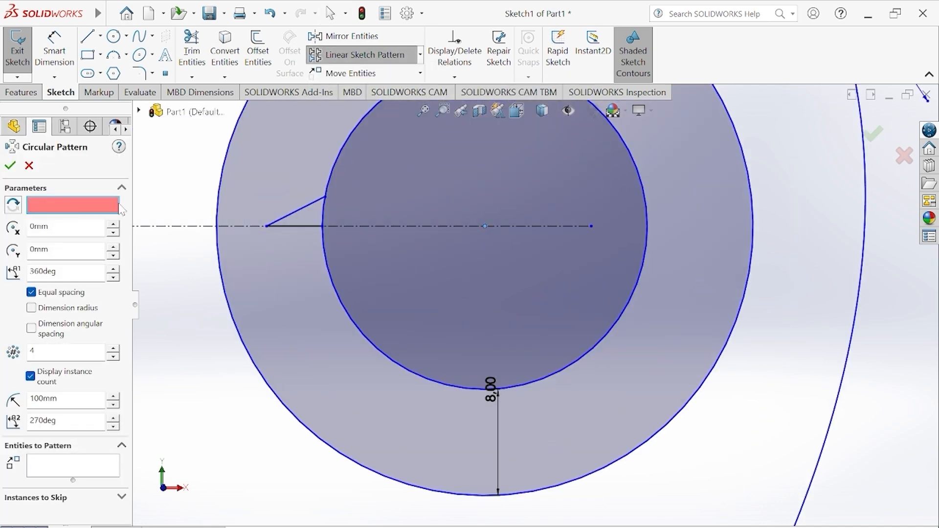
pyautogui.click(485, 227)
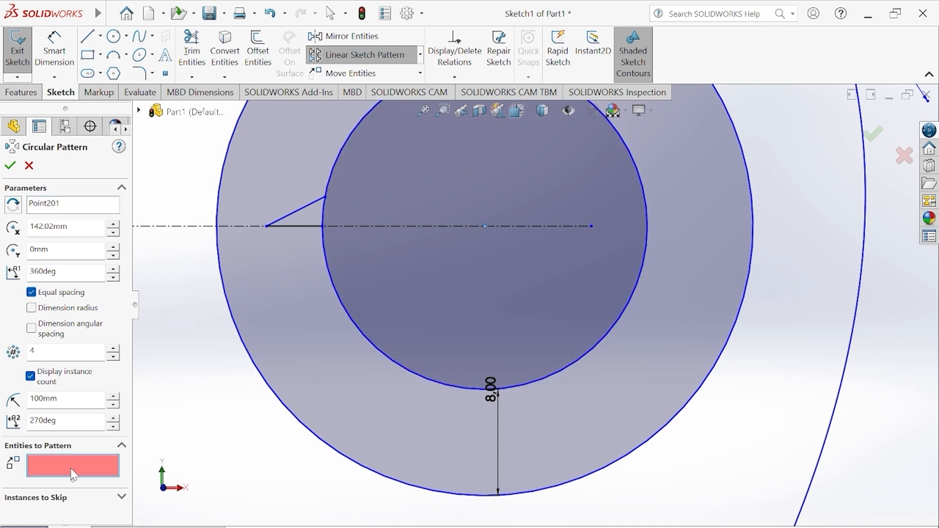
pyautogui.scroll(-3, 298, 241)
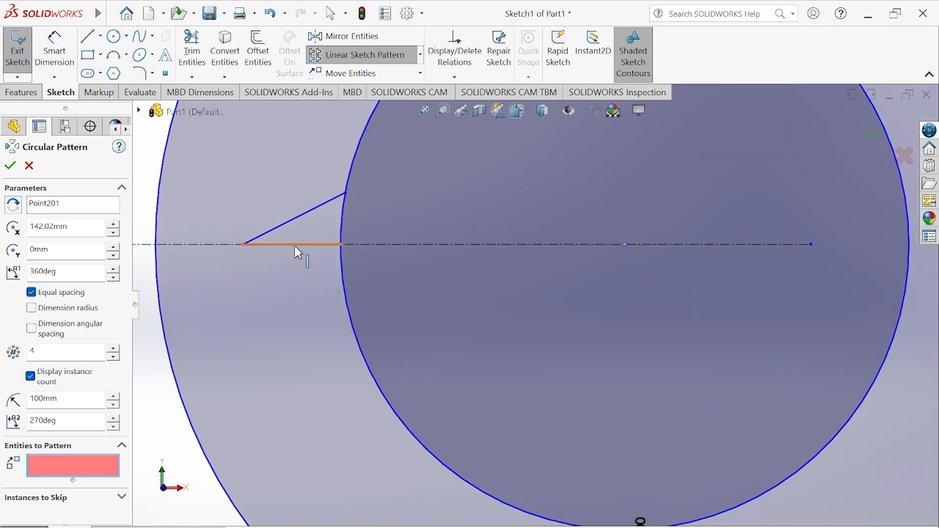
pyautogui.click(300, 244)
pyautogui.click(293, 221)
pyautogui.scroll(5, 310, 226)
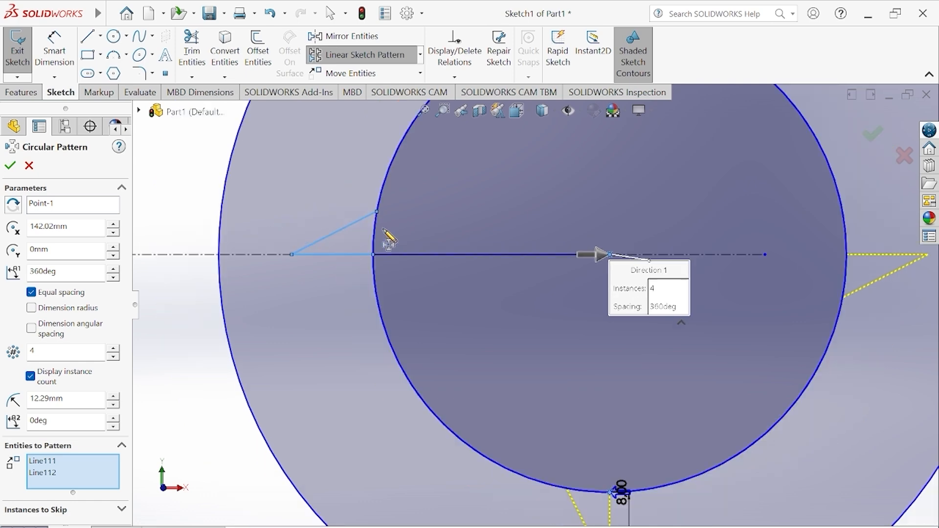
pyautogui.scroll(-3, 460, 265)
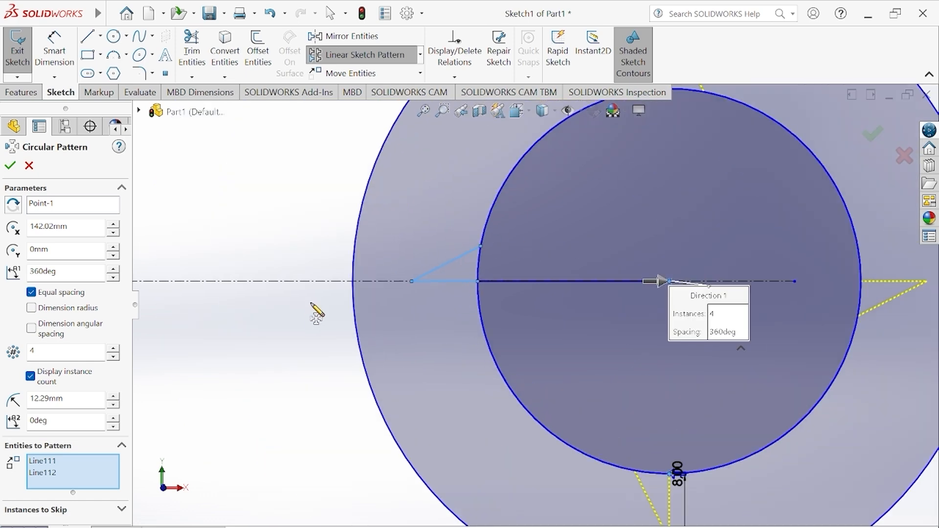
# Set the circular pattern of the tooth lines to 20 equally spaced instances over 360 degrees and apply it.
pyautogui.click(114, 348)
pyautogui.click(114, 348)
pyautogui.click(114, 349)
pyautogui.click(114, 348)
pyautogui.click(114, 348)
pyautogui.click(113, 348)
pyautogui.click(113, 348)
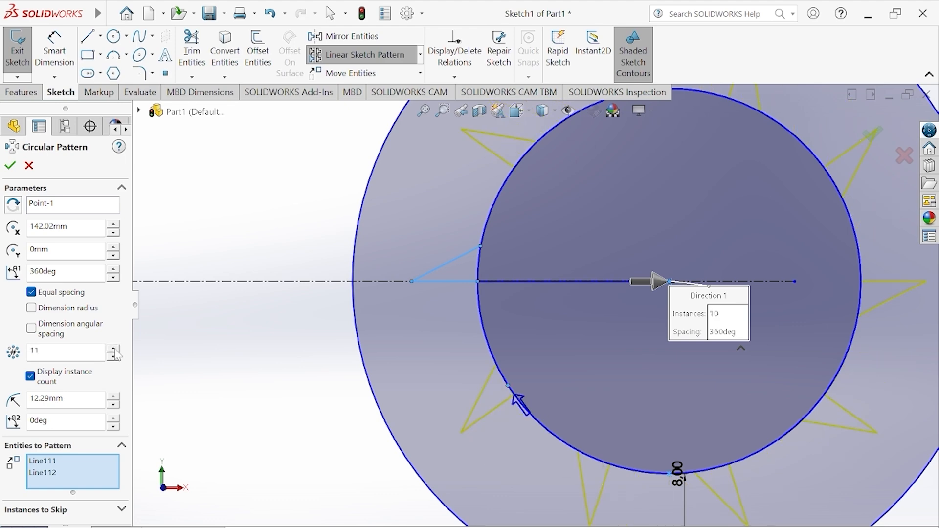
pyautogui.click(114, 348)
pyautogui.click(114, 348)
pyautogui.click(114, 348)
pyautogui.click(113, 349)
pyautogui.click(114, 348)
pyautogui.click(115, 348)
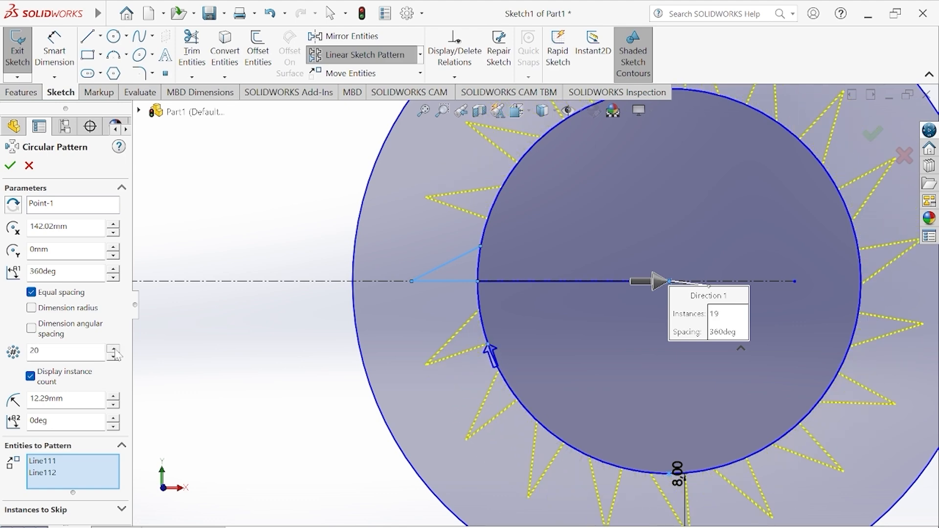
pyautogui.click(114, 349)
pyautogui.click(114, 348)
pyautogui.click(114, 348)
pyautogui.click(114, 349)
pyautogui.click(116, 349)
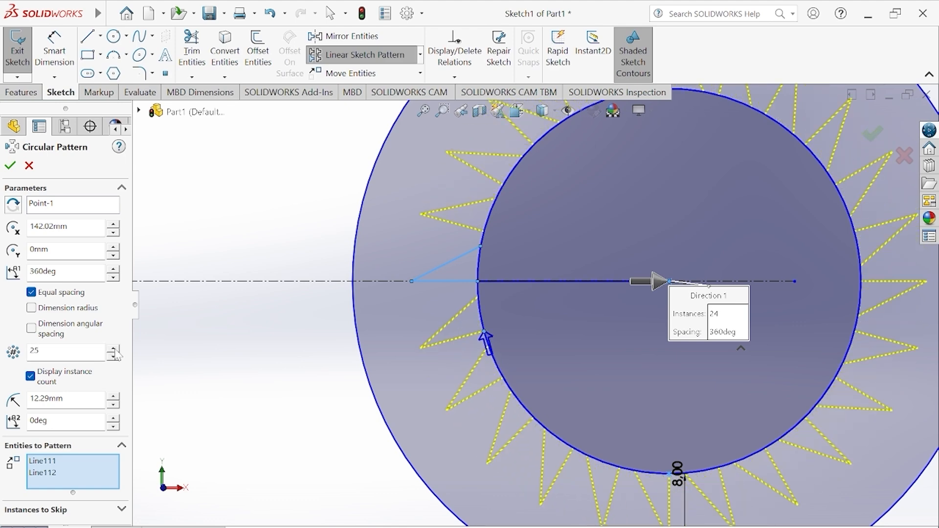
pyautogui.click(116, 349)
pyautogui.click(116, 357)
pyautogui.click(117, 358)
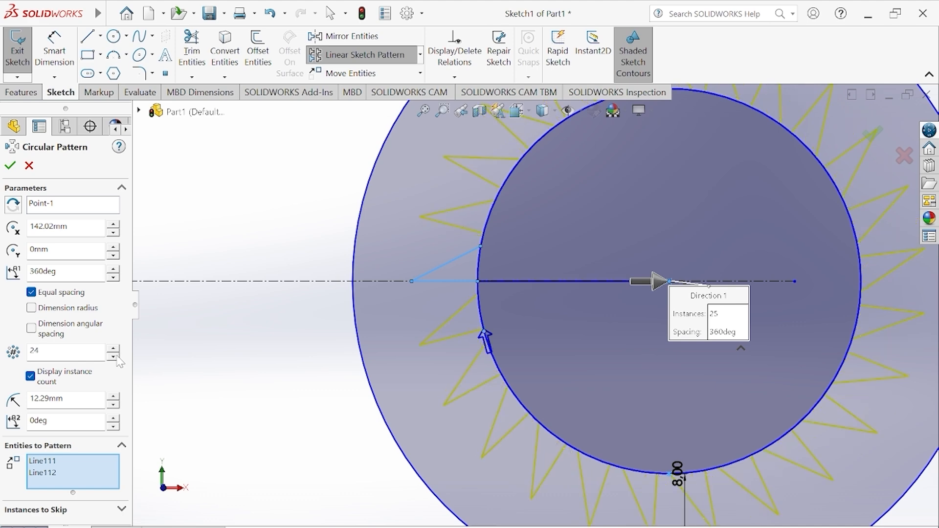
pyautogui.click(116, 357)
pyautogui.click(116, 357)
pyautogui.click(116, 357)
pyautogui.click(116, 358)
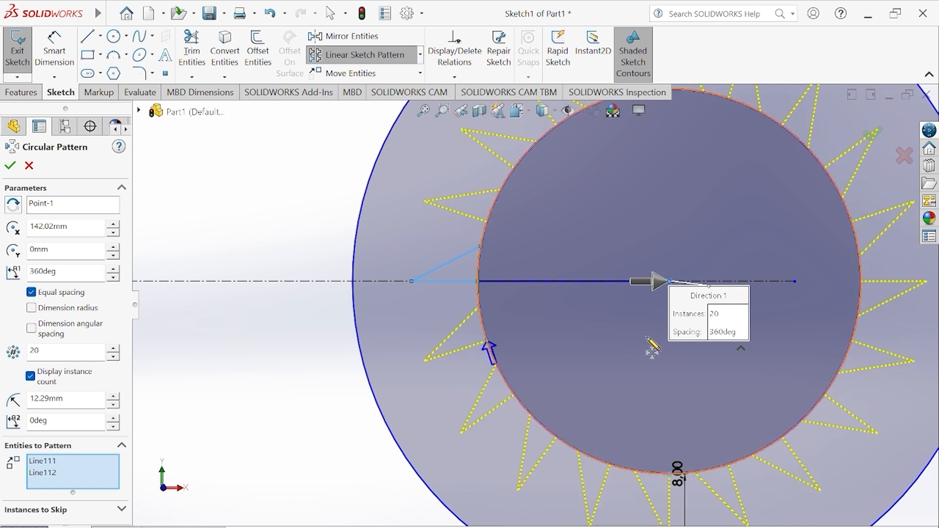
pyautogui.scroll(6, 653, 342)
pyautogui.scroll(-2, 650, 333)
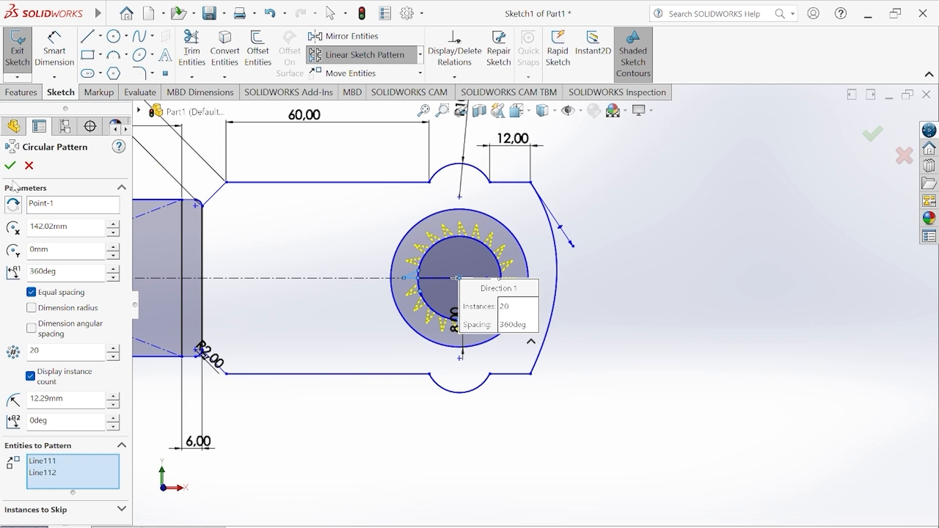
pyautogui.click(10, 166)
# Change the radius of the upper R10 arc above the toothed circle to 17 mm.
pyautogui.scroll(3, 490, 264)
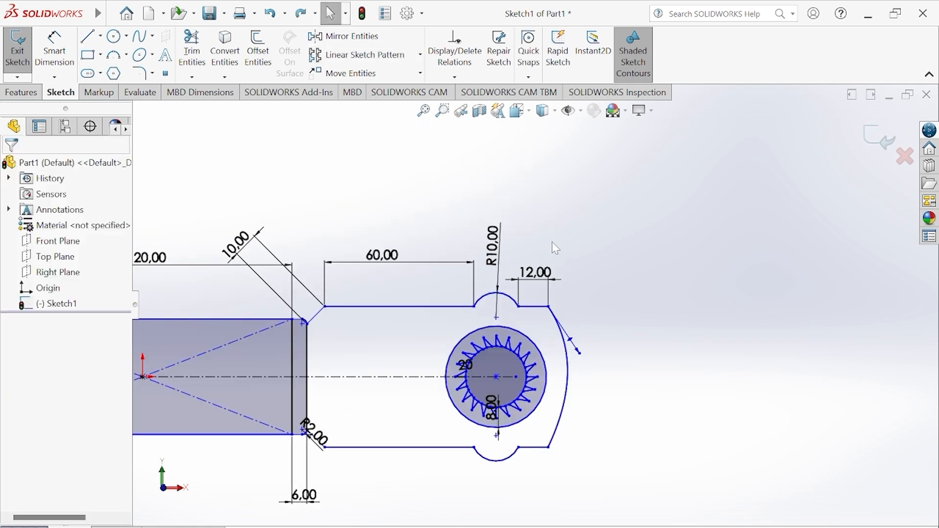
pyautogui.scroll(-5, 508, 365)
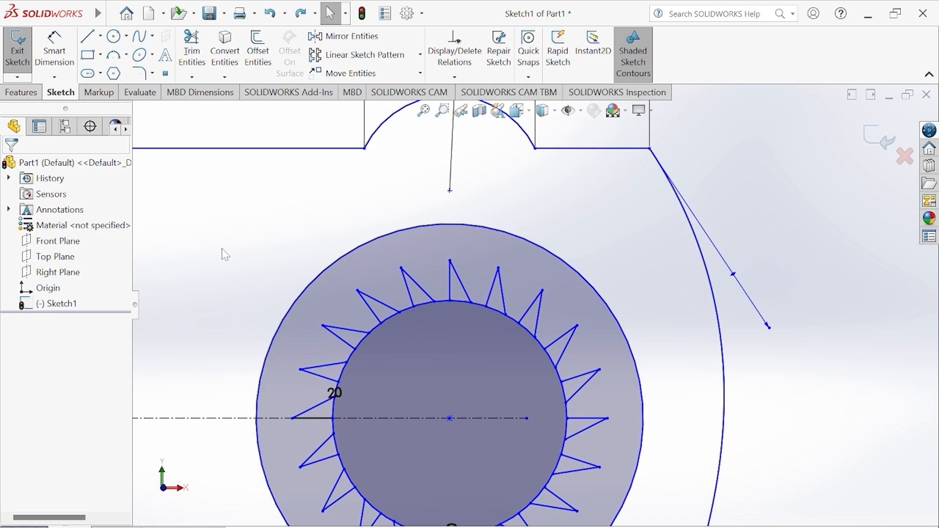
pyautogui.scroll(4, 430, 350)
pyautogui.scroll(-3, 431, 293)
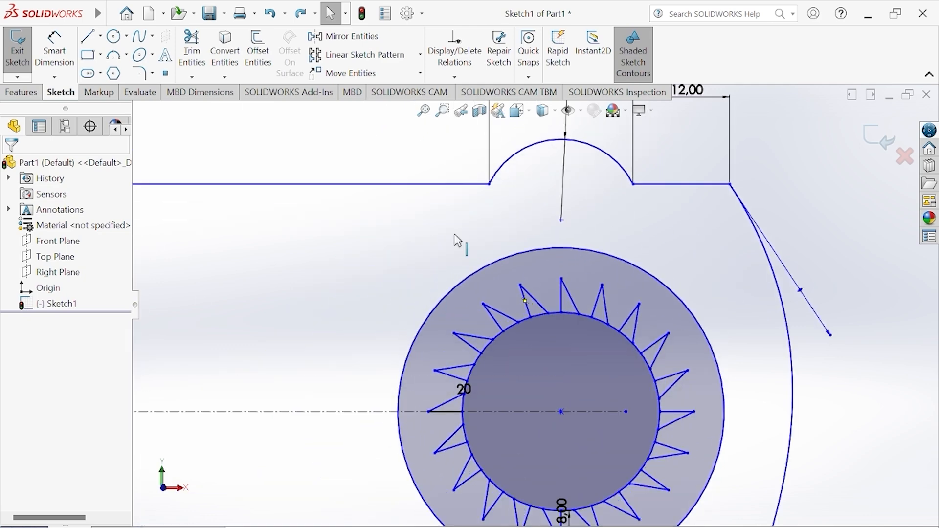
pyautogui.scroll(4, 548, 152)
pyautogui.scroll(-5, 538, 293)
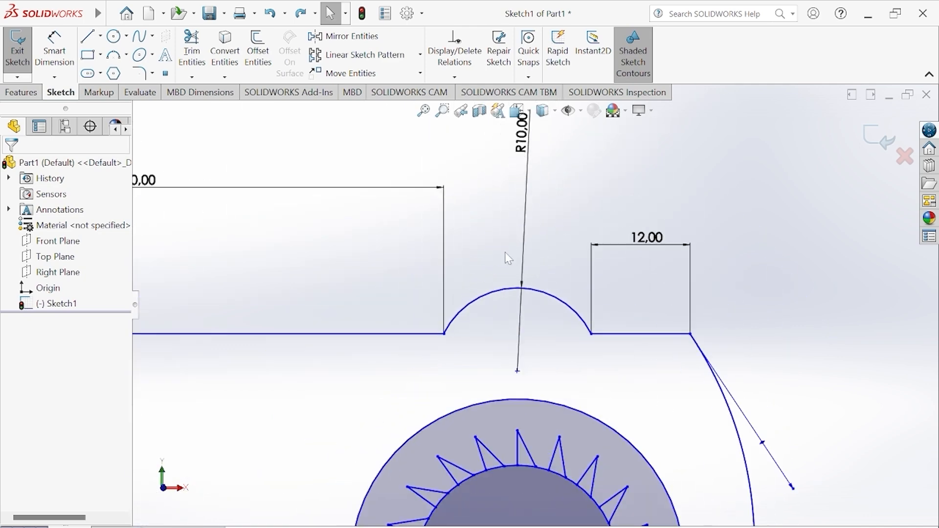
pyautogui.scroll(-1, 540, 323)
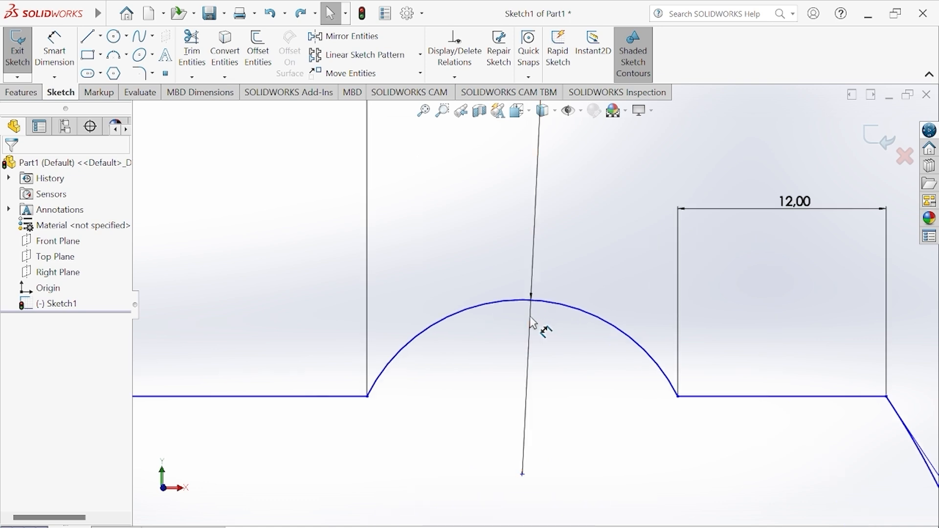
pyautogui.scroll(3, 533, 270)
pyautogui.scroll(1, 533, 270)
pyautogui.doubleClick(526, 245)
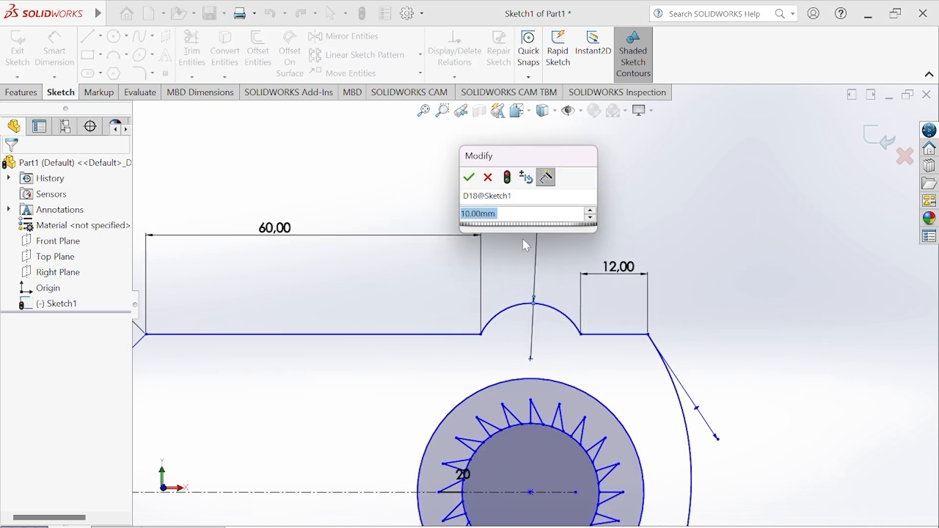
pyautogui.write('17')
pyautogui.press('Return')
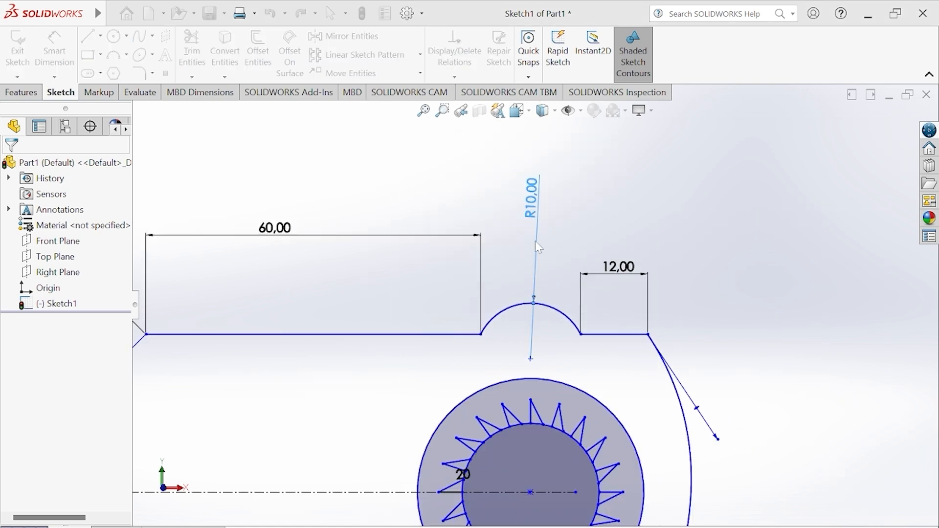
pyautogui.scroll(3, 631, 323)
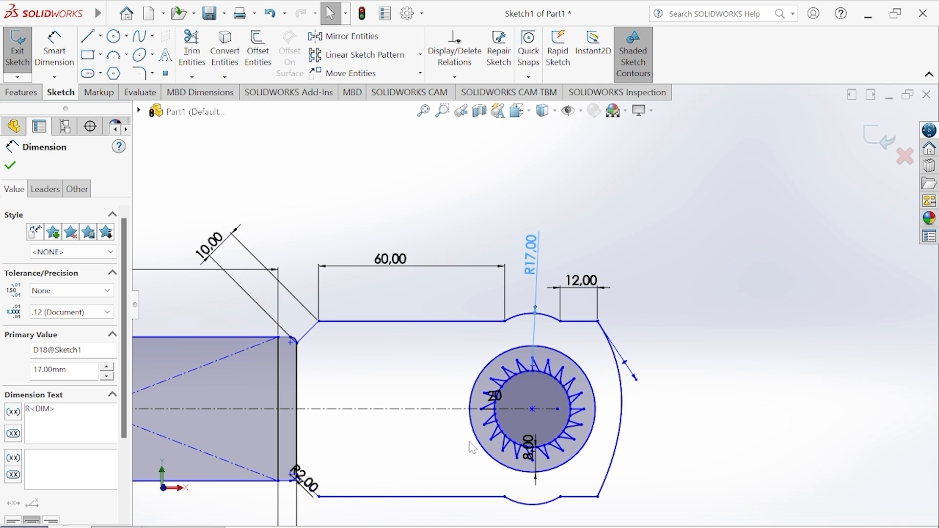
pyautogui.scroll(3, 507, 425)
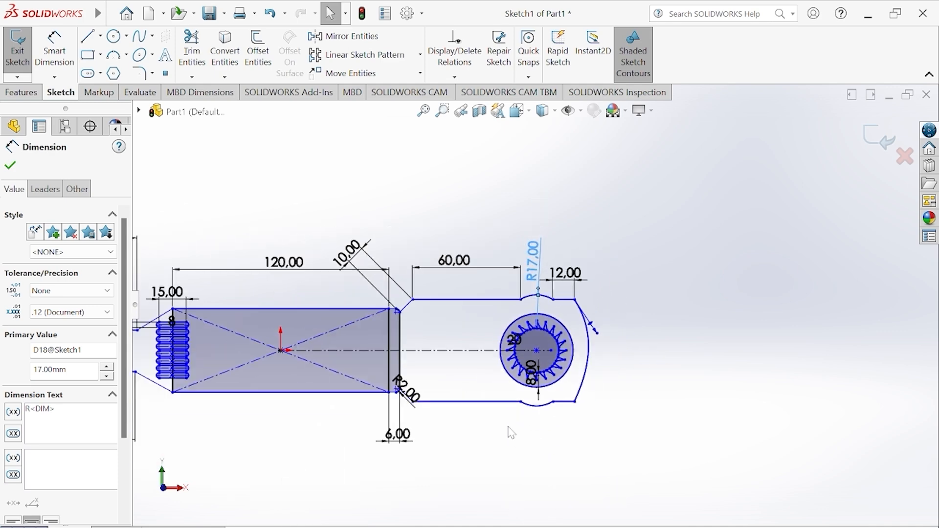
pyautogui.scroll(-2, 511, 433)
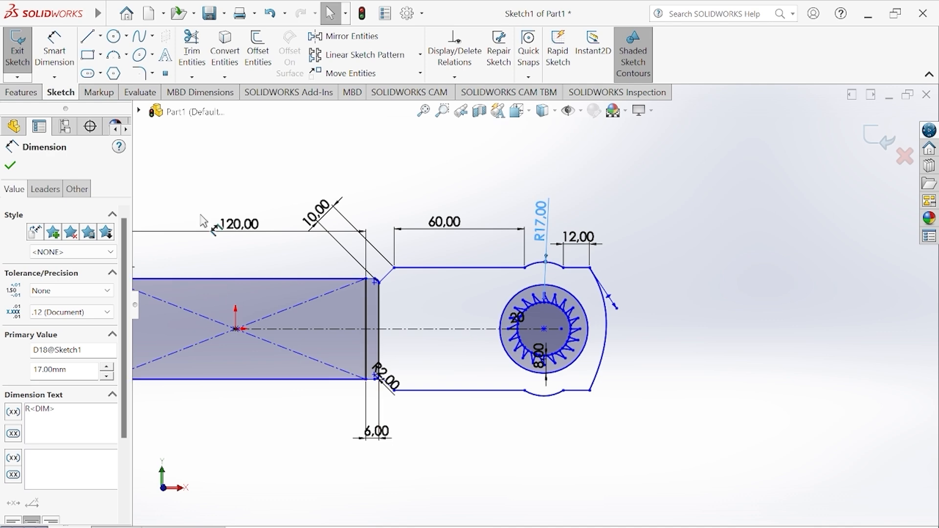
pyautogui.click(10, 165)
# Draw a three-point spline curving down and to the left from the left end of the lower R17 arc.
pyautogui.click(139, 36)
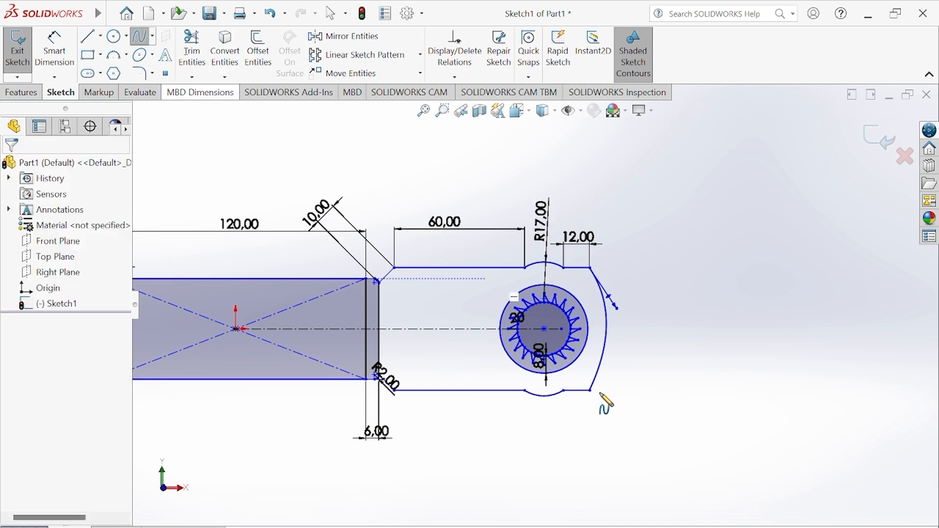
pyautogui.scroll(3, 507, 388)
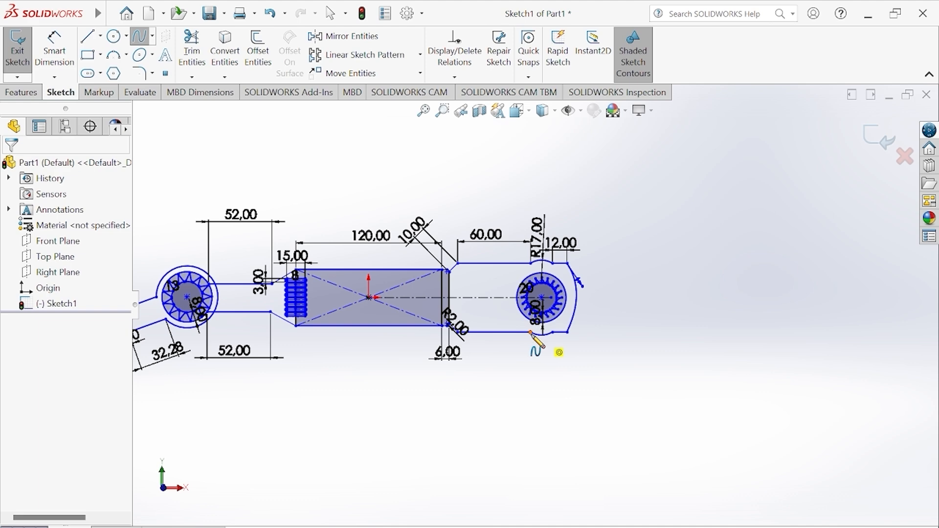
pyautogui.click(530, 333)
pyautogui.click(536, 379)
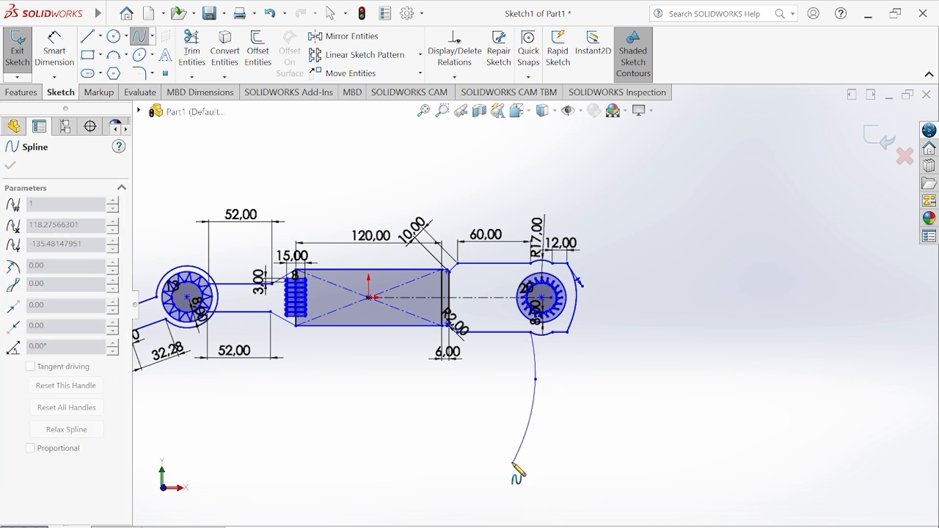
pyautogui.scroll(3, 514, 440)
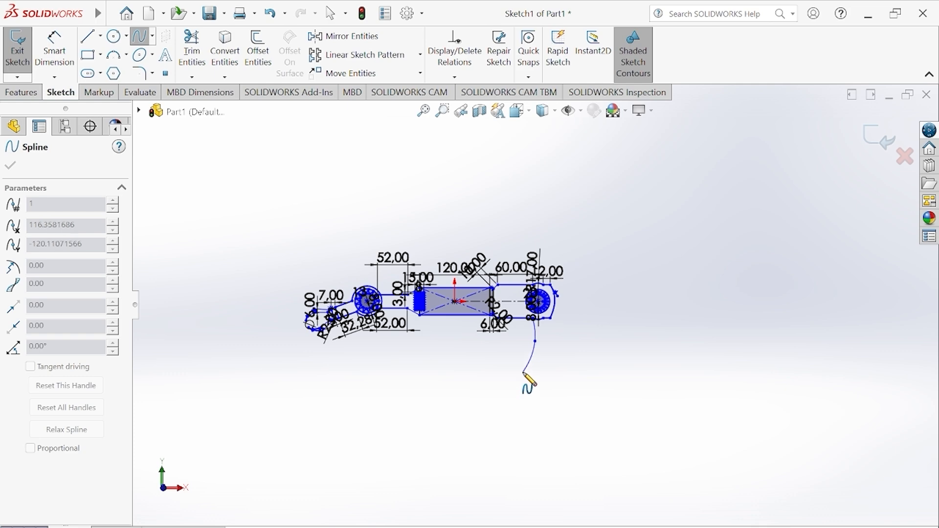
pyautogui.doubleClick(521, 381)
pyautogui.press('Escape')
pyautogui.scroll(2, 580, 337)
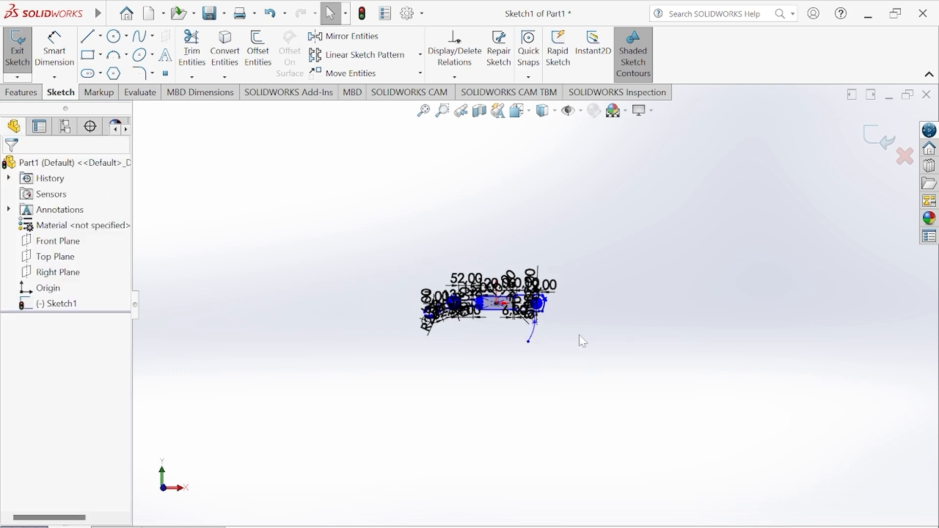
# Sketch a line sloping down from the lower arc's right end, followed by a short line angled back toward the spline.
pyautogui.scroll(-5, 576, 337)
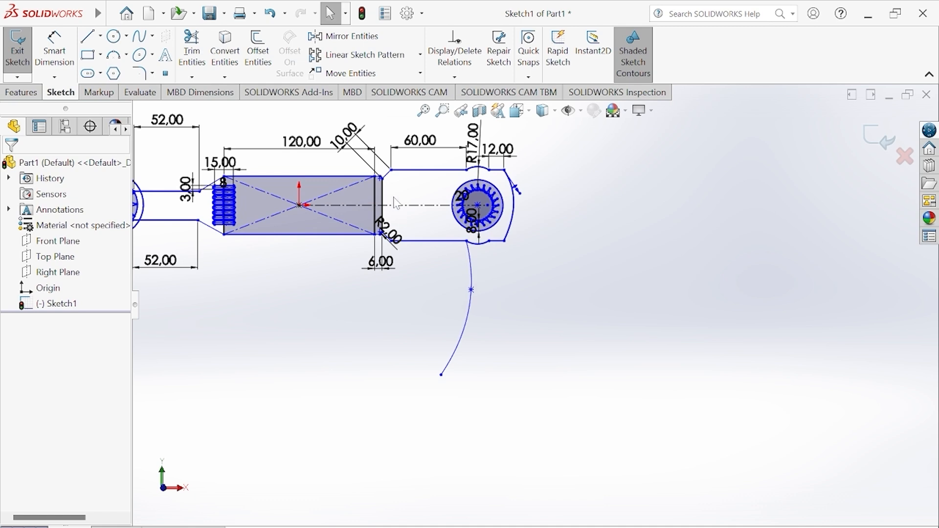
pyautogui.click(112, 14)
pyautogui.click(538, 237)
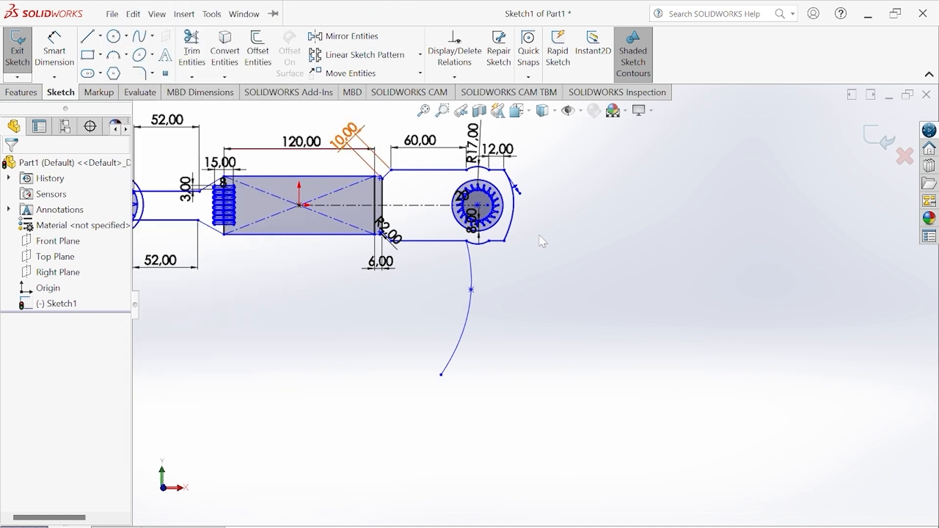
pyautogui.click(88, 37)
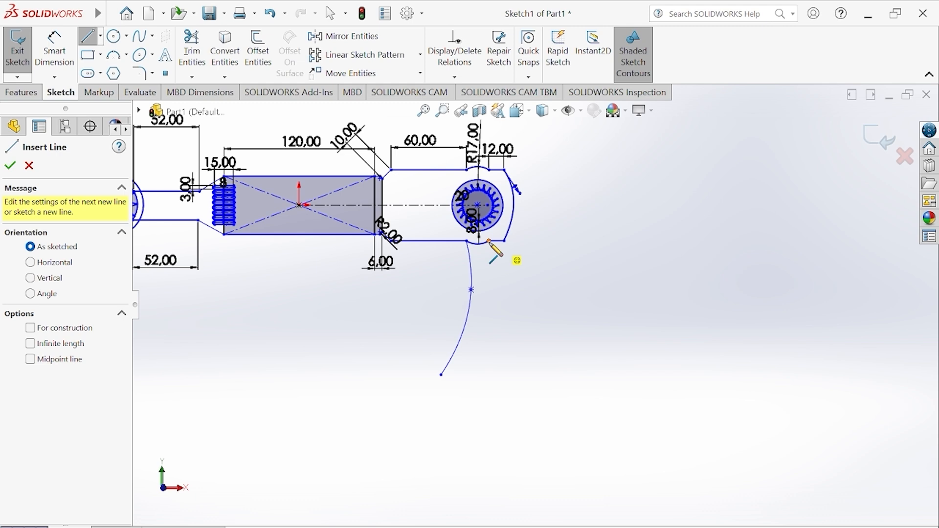
pyautogui.click(488, 241)
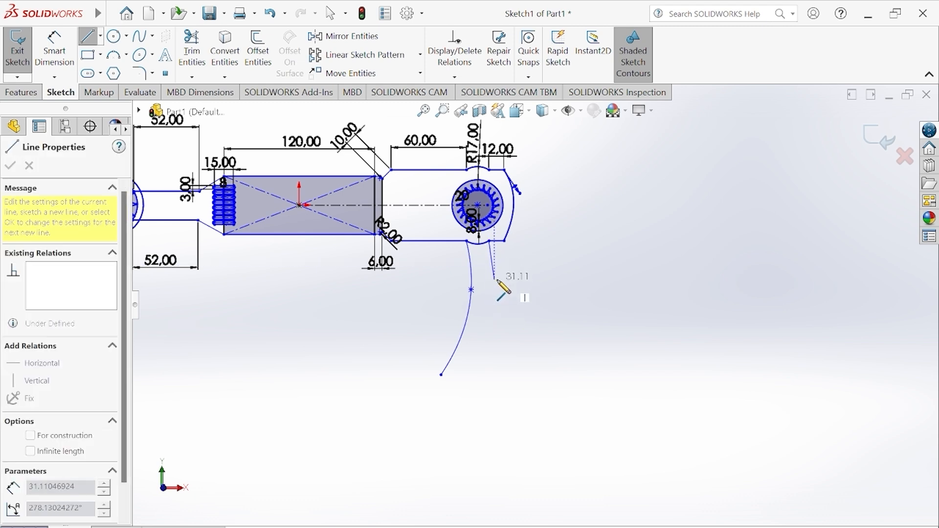
pyautogui.click(498, 285)
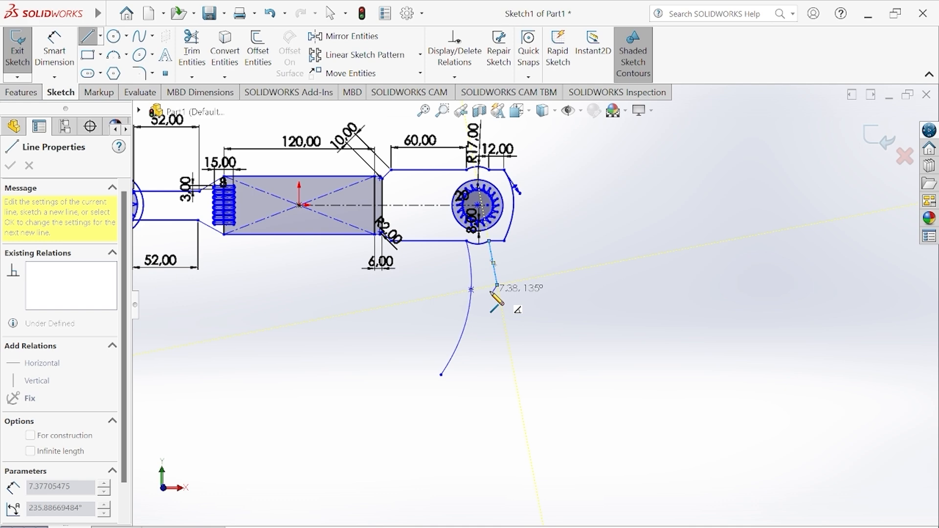
pyautogui.scroll(-4, 494, 296)
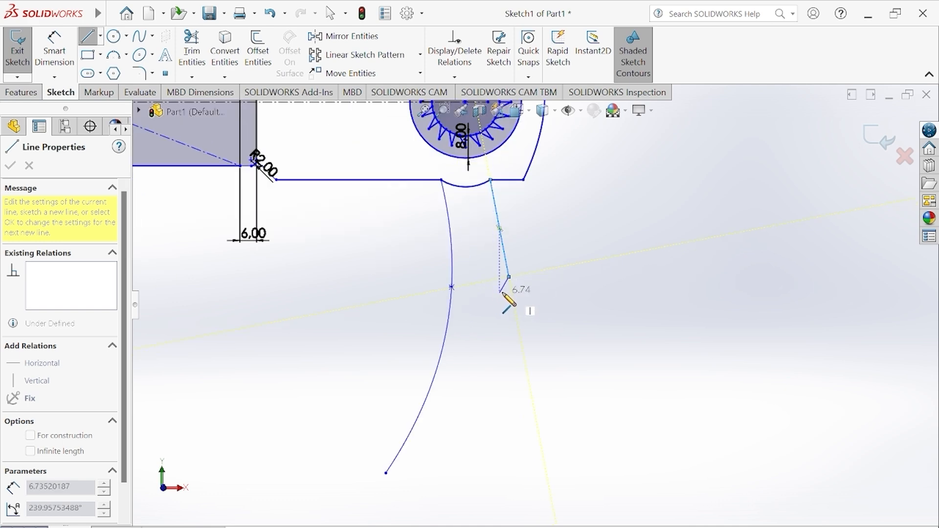
pyautogui.click(502, 287)
pyautogui.rightClick(502, 288)
pyautogui.click(518, 297)
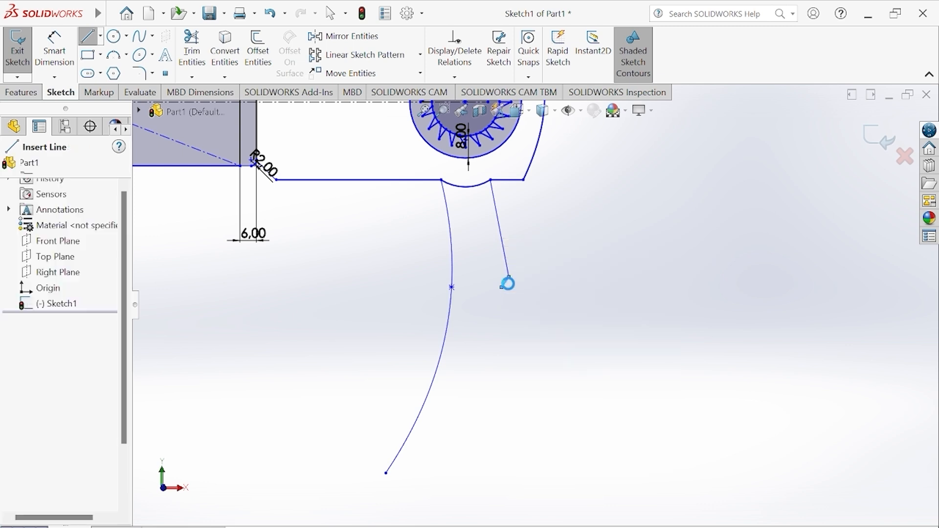
# Draw a second three-point spline from the short line's free end, curving down and left alongside the first spline.
pyautogui.click(140, 36)
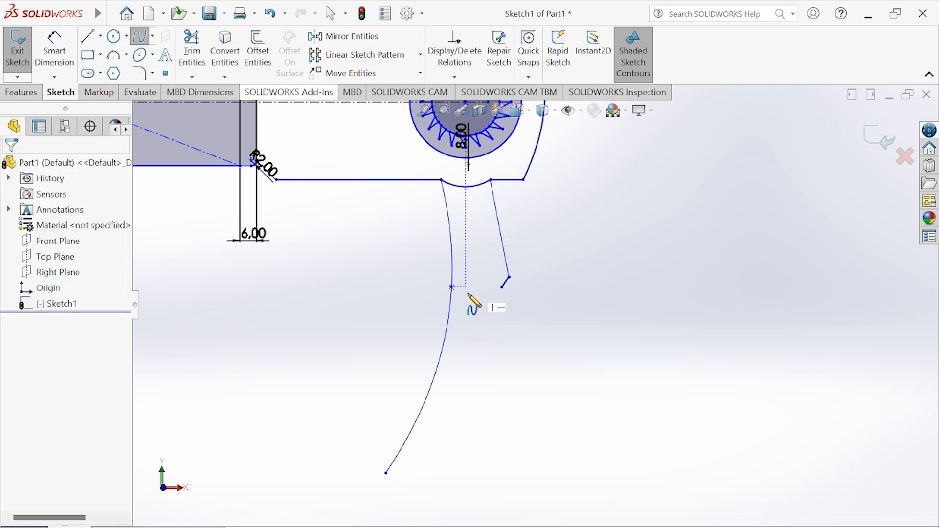
pyautogui.click(502, 288)
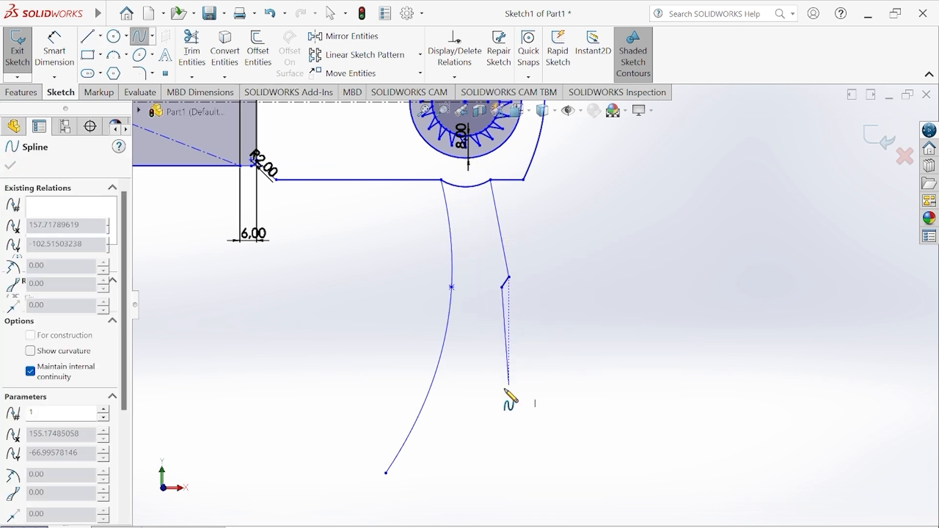
pyautogui.click(491, 429)
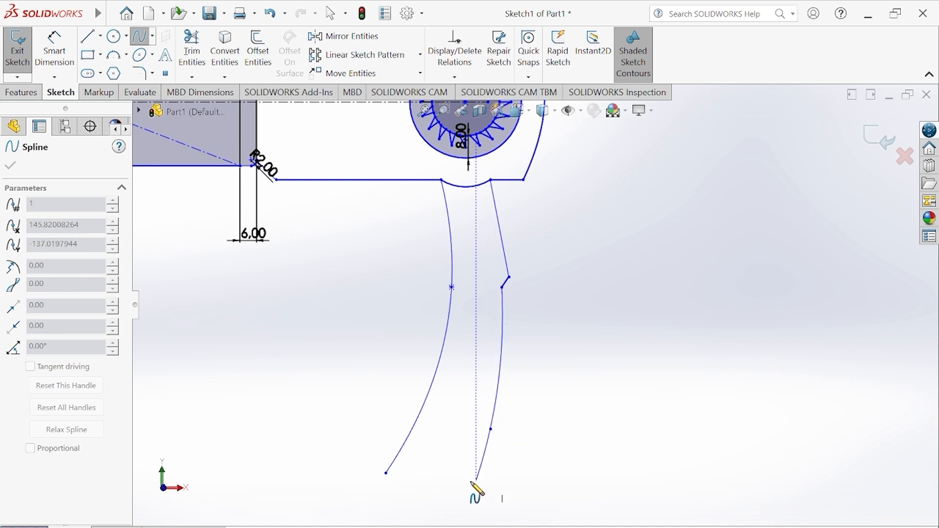
pyautogui.scroll(3, 467, 489)
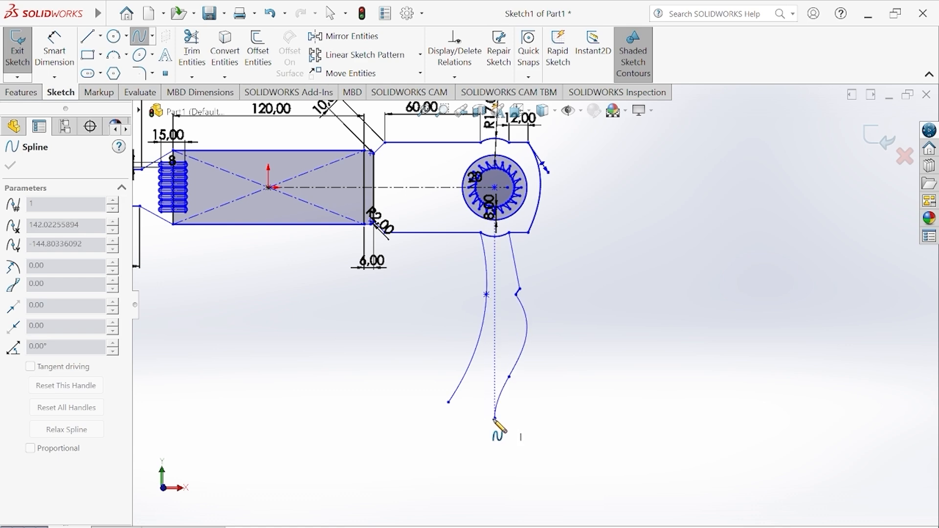
pyautogui.rightClick(494, 418)
pyautogui.click(509, 429)
pyautogui.scroll(5, 496, 338)
pyautogui.scroll(-4, 497, 331)
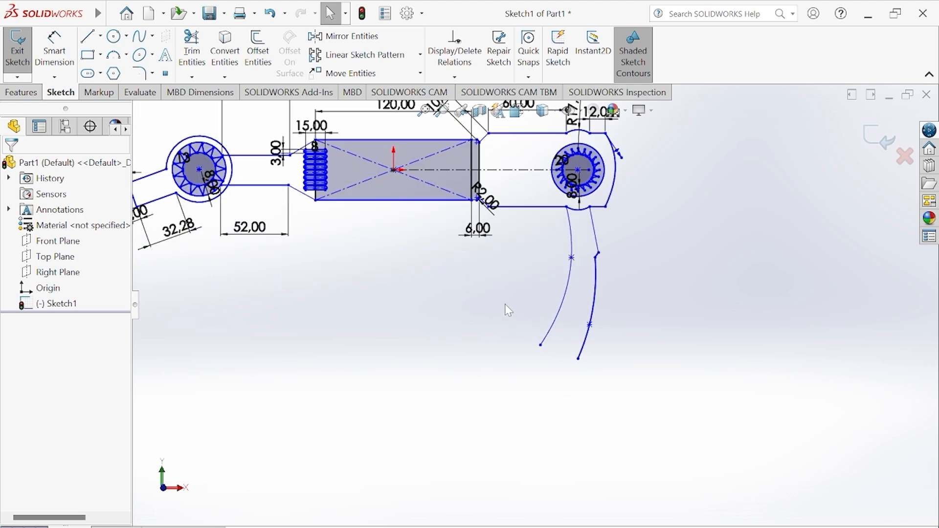
pyautogui.scroll(5, 506, 304)
pyautogui.scroll(-3, 506, 304)
pyautogui.scroll(-2, 507, 305)
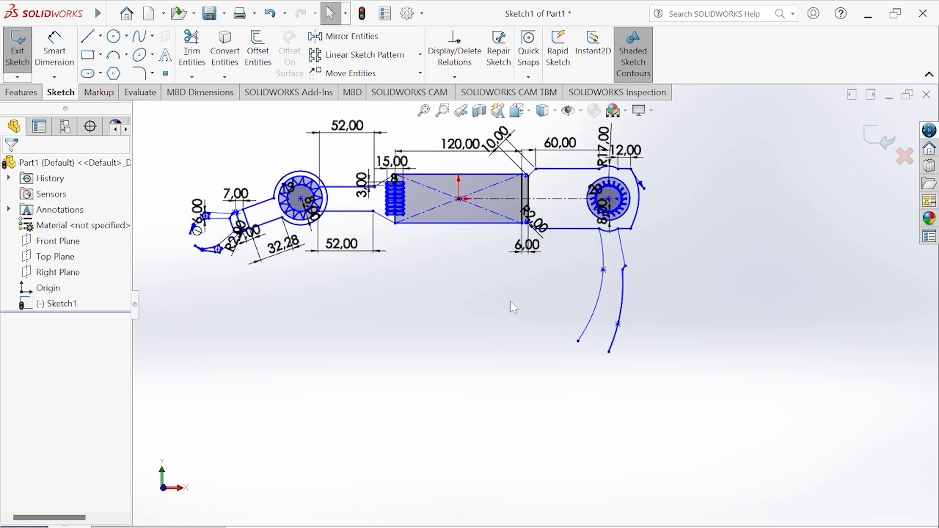
pyautogui.scroll(2, 582, 302)
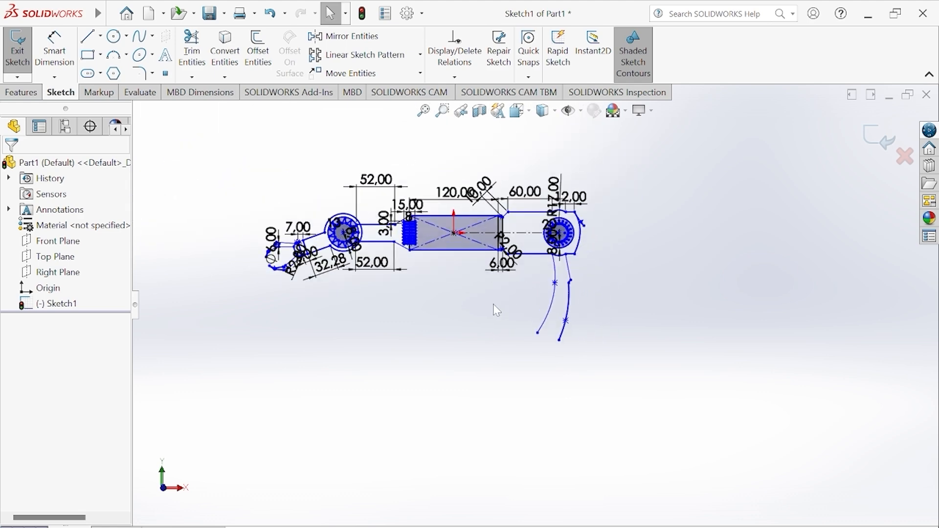
# Sketch a circle of about 31 mm radius at the lower ends of the two splines, and shift its centre slightly down.
pyautogui.click(113, 42)
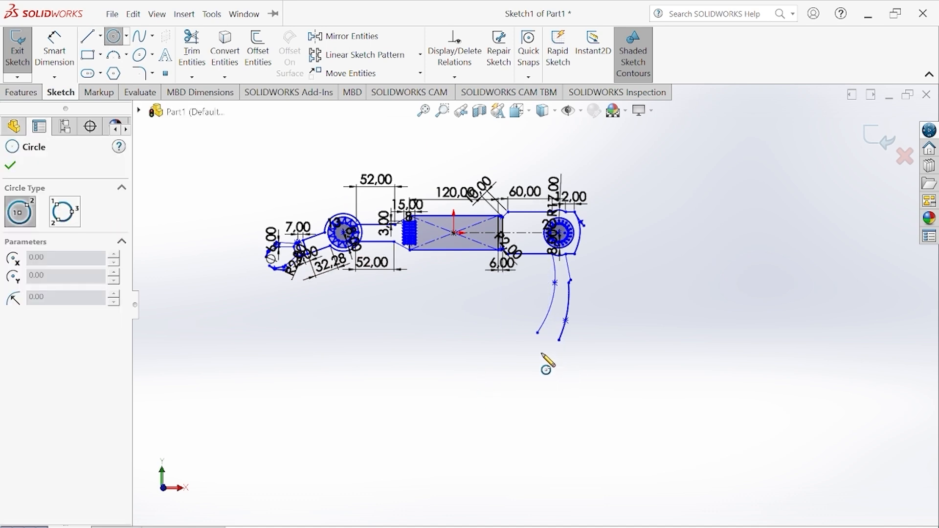
pyautogui.click(541, 353)
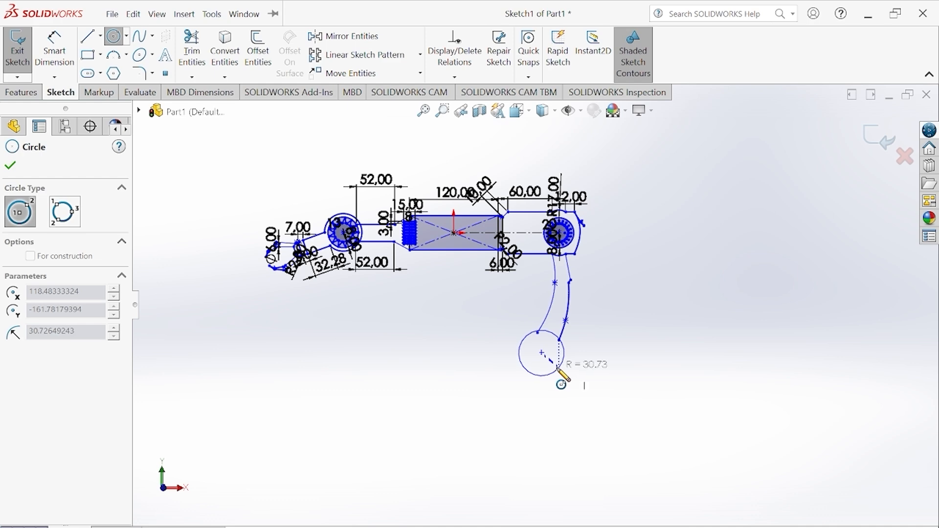
pyautogui.click(557, 367)
pyautogui.rightClick(563, 372)
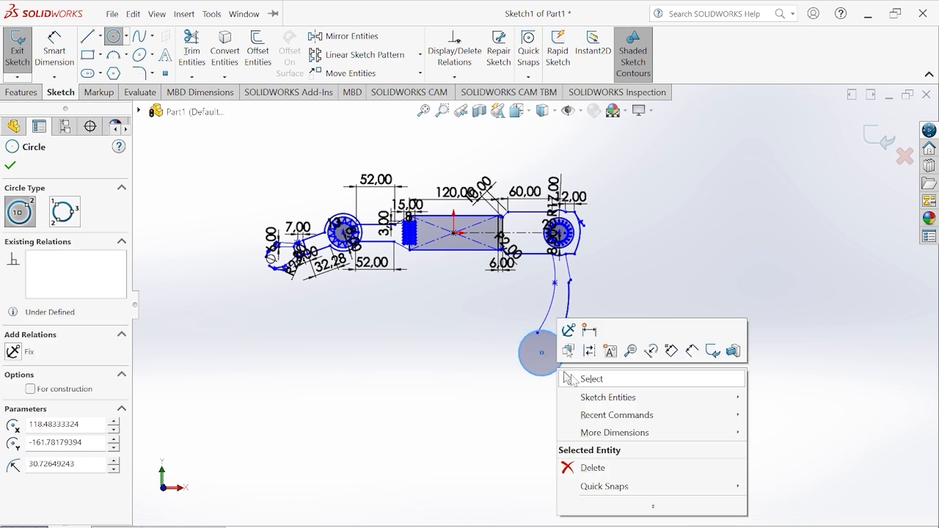
pyautogui.click(570, 379)
pyautogui.moveTo(542, 353)
pyautogui.mouseDown()
pyautogui.moveTo(544, 380)
pyautogui.moveTo(543, 364)
pyautogui.mouseUp()
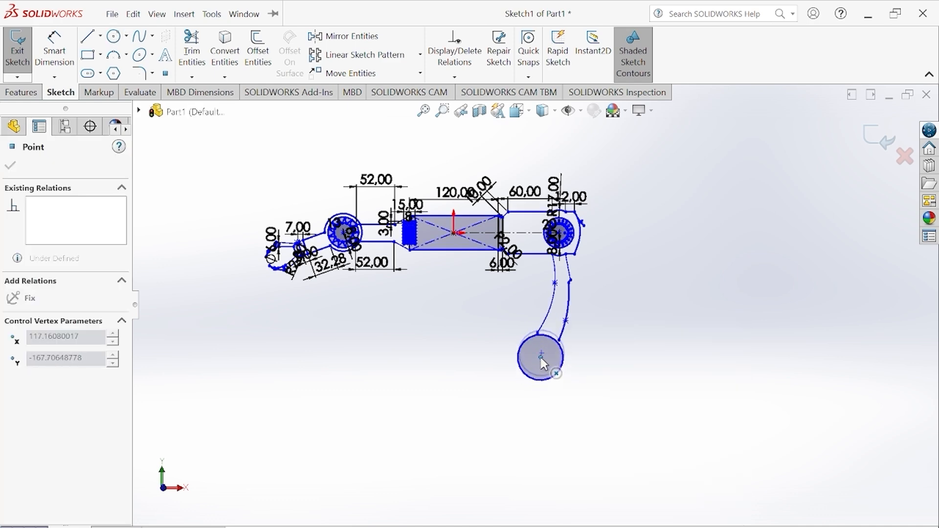
# Make the lower endpoint of the right spline coincident with the large circle.
pyautogui.scroll(-10, 563, 330)
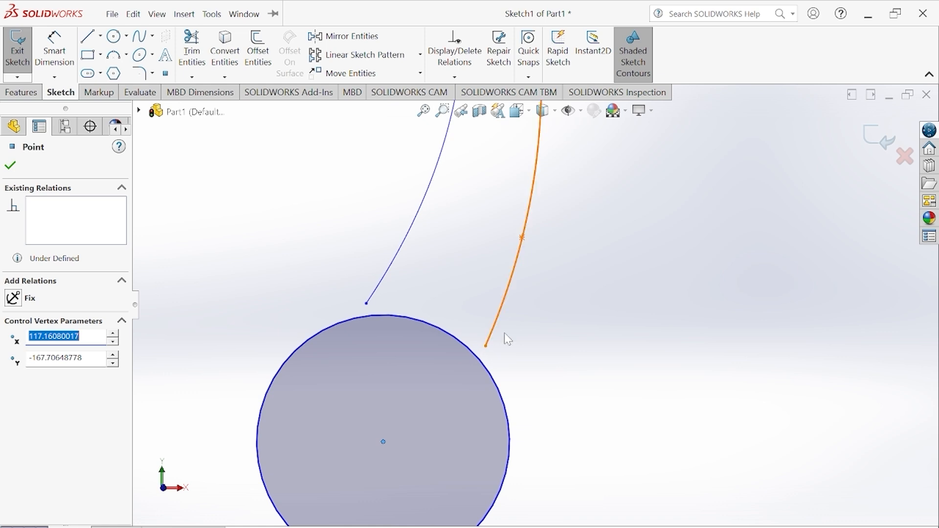
pyautogui.click(507, 352)
pyautogui.click(487, 346)
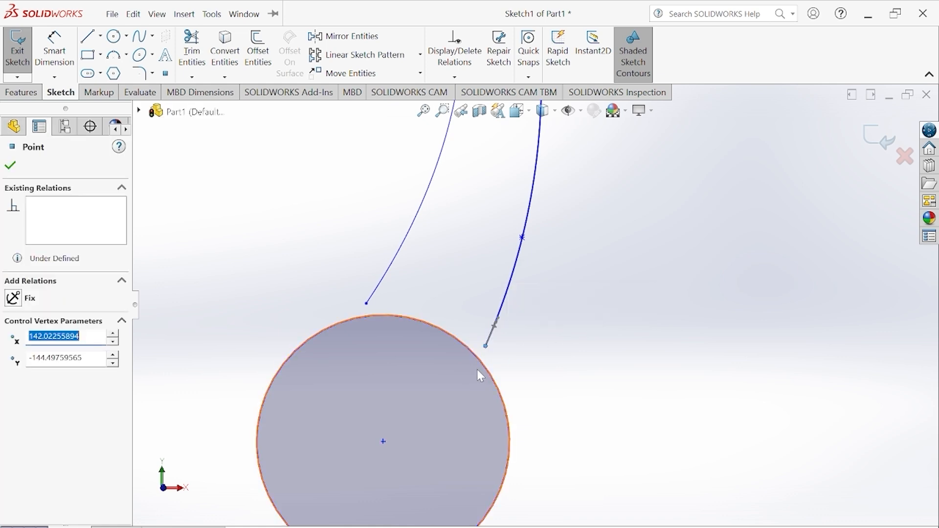
pyautogui.click(482, 364)
pyautogui.keyDown('ctrl'); pyautogui.click(485, 346); pyautogui.keyUp('ctrl')
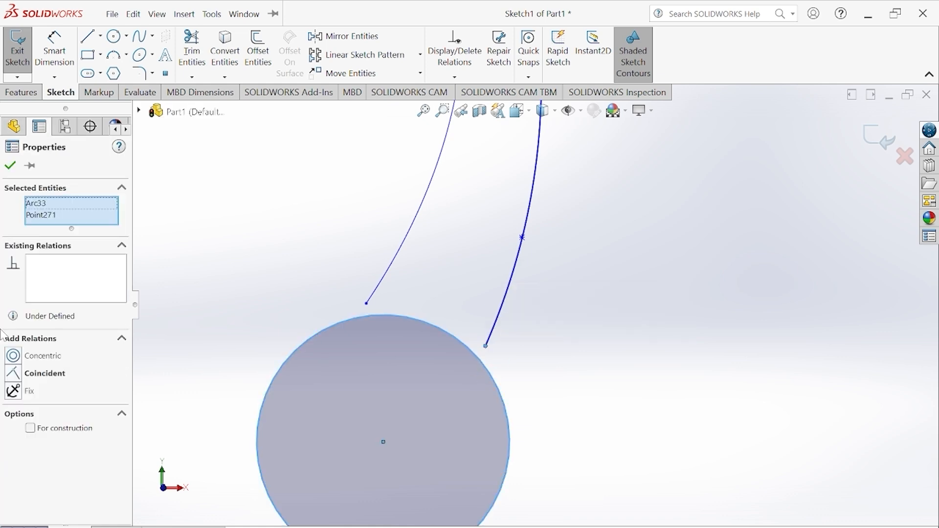
pyautogui.click(43, 374)
pyautogui.click(347, 296)
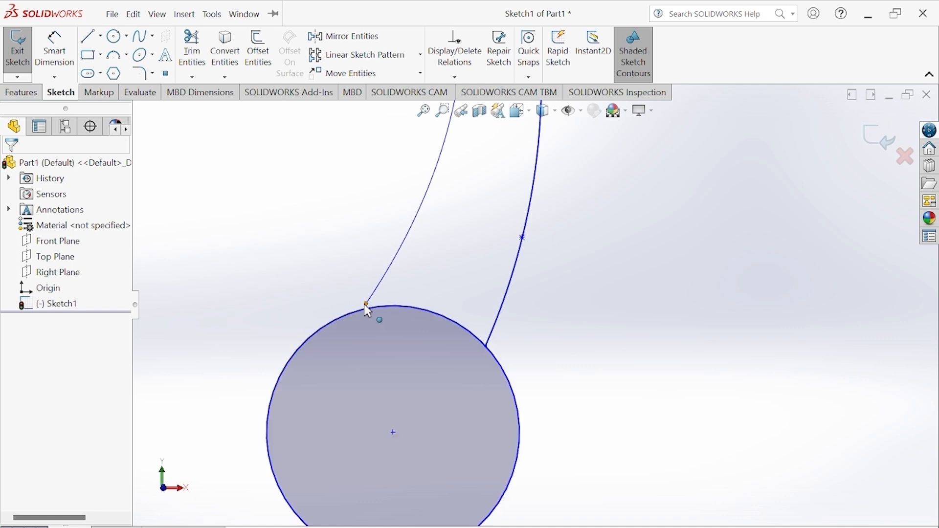
# Add a coincident relation between the left spline's lower endpoint and the large circle.
pyautogui.click(367, 304)
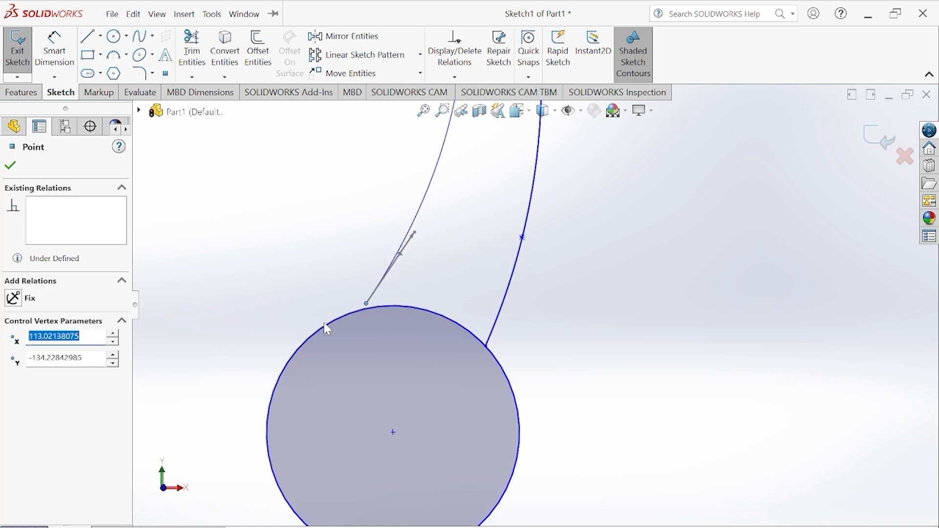
pyautogui.keyDown('ctrl'); pyautogui.click(332, 326); pyautogui.keyUp('ctrl')
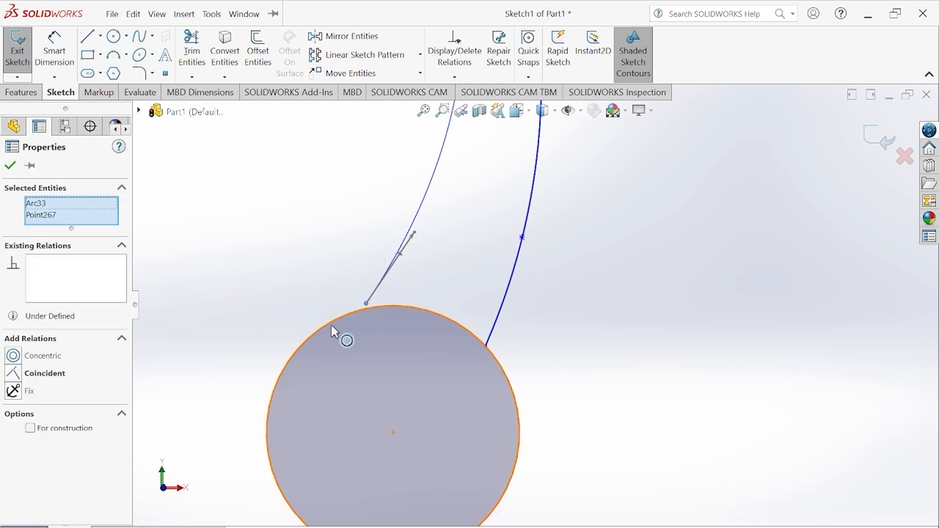
pyautogui.click(29, 379)
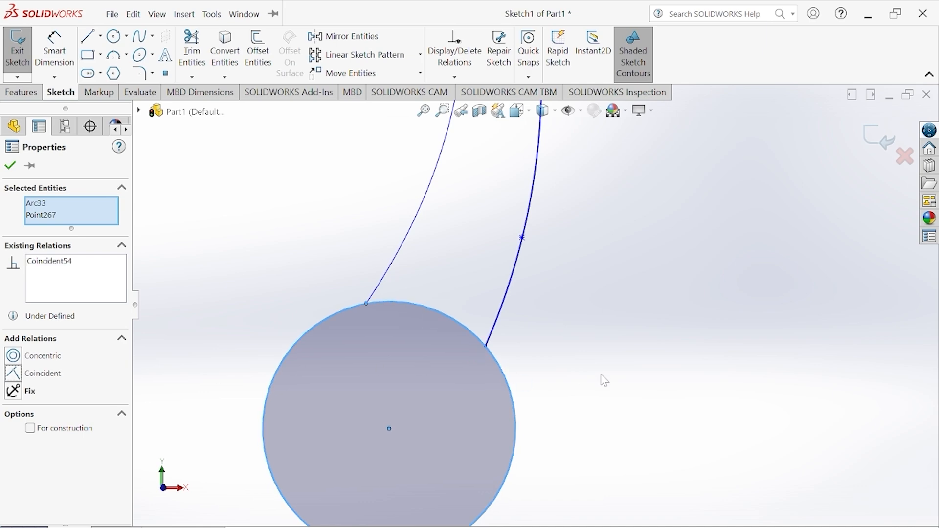
pyautogui.scroll(5, 532, 302)
pyautogui.click(10, 166)
# Offset the large circle inward by 10 mm to form a ring.
pyautogui.scroll(3, 529, 316)
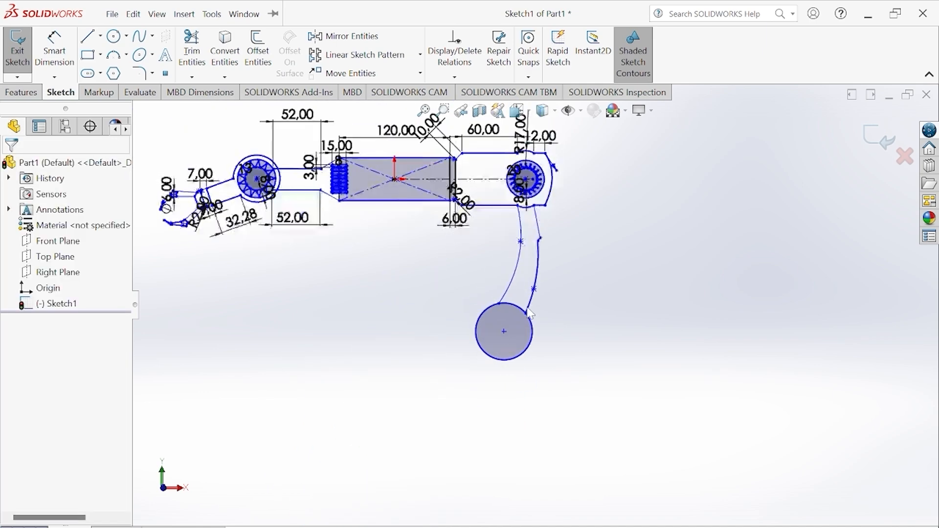
pyautogui.scroll(3, 531, 315)
pyautogui.scroll(-3, 529, 313)
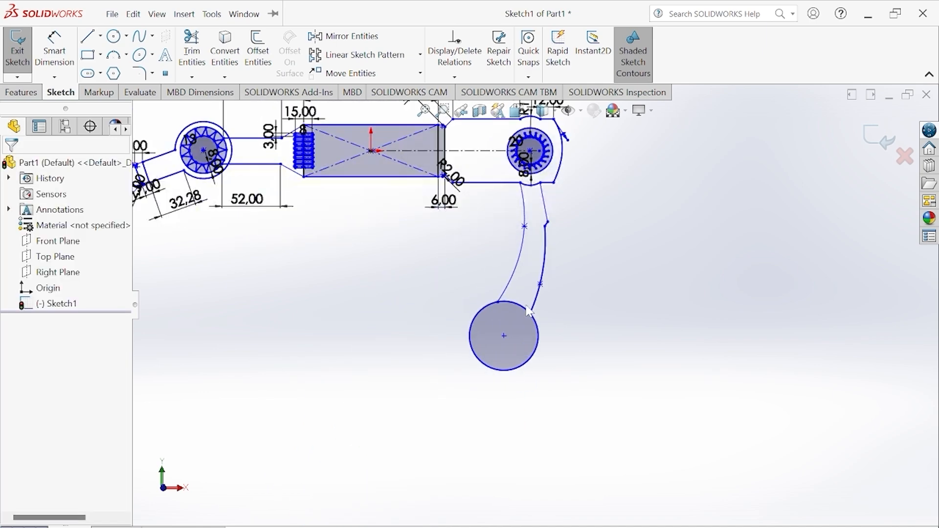
pyautogui.scroll(-2, 528, 296)
pyautogui.click(257, 49)
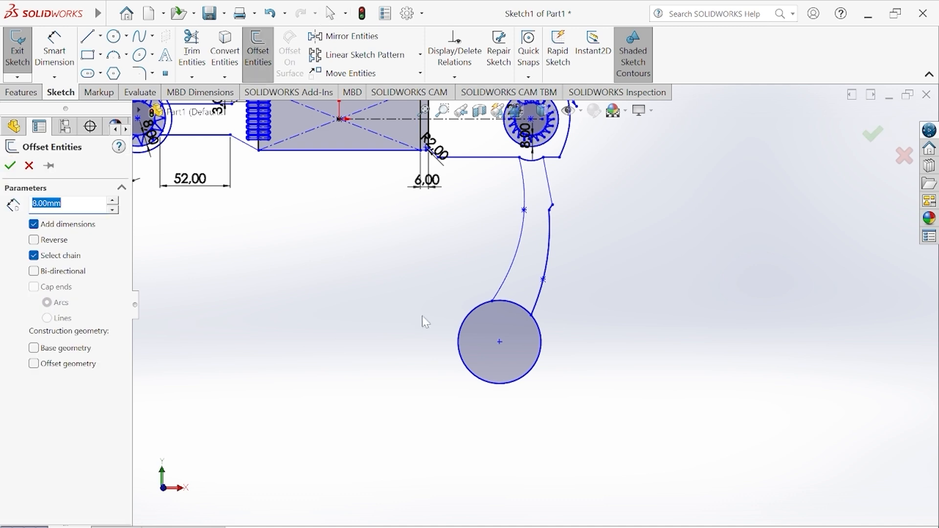
pyautogui.click(472, 315)
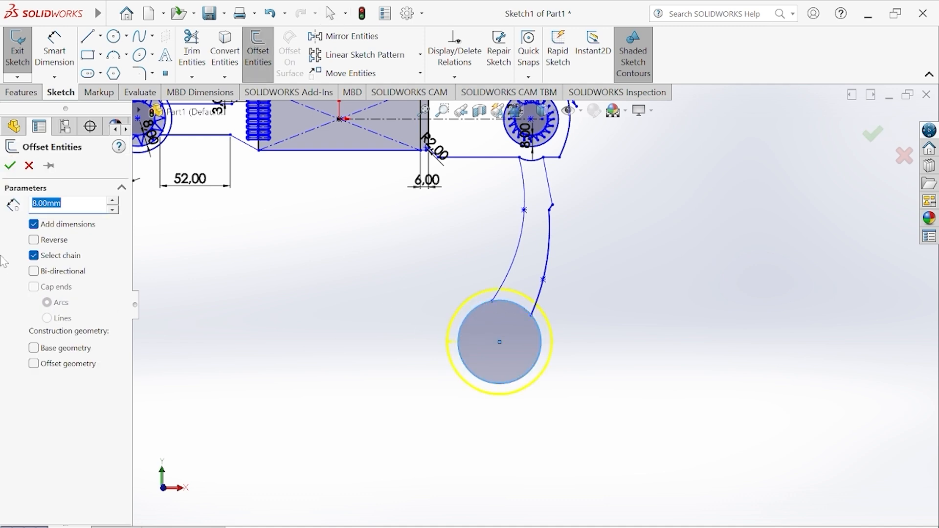
pyautogui.click(33, 239)
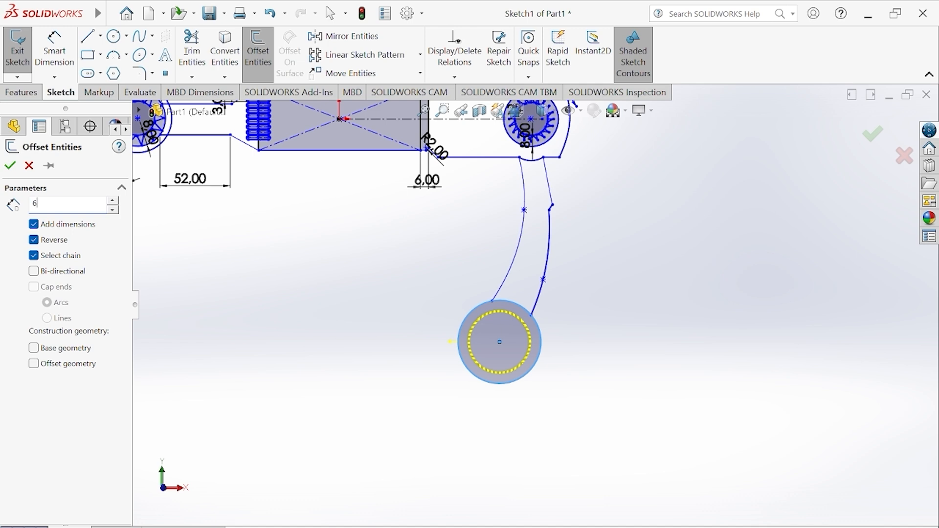
pyautogui.press('Return')
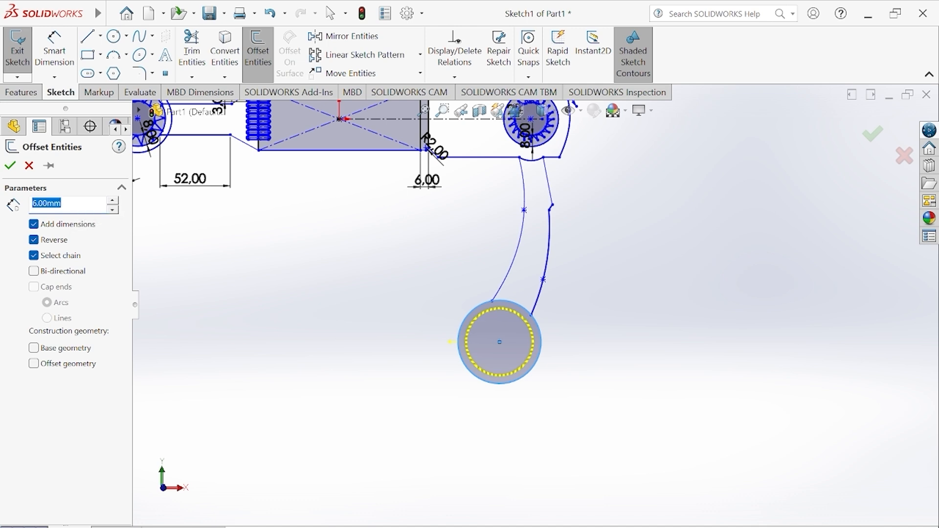
pyautogui.write('9')
pyautogui.press('Return')
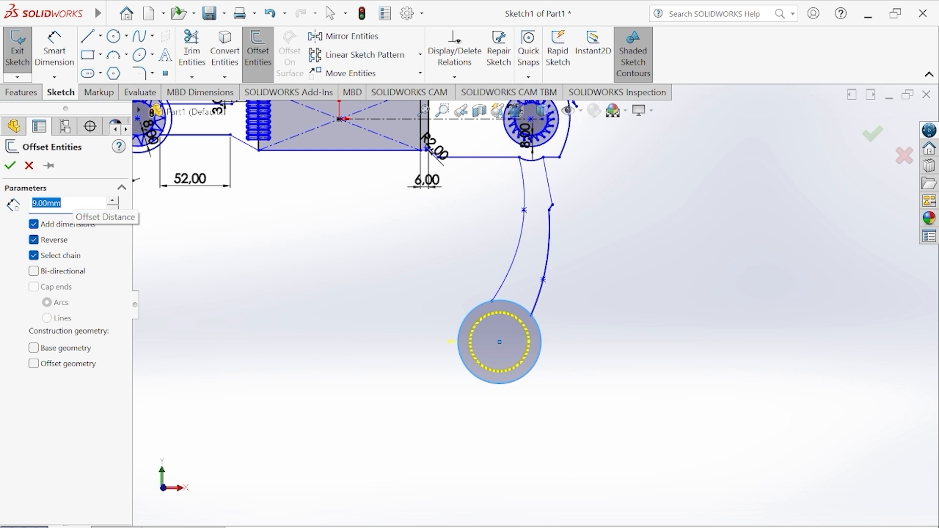
pyautogui.write('10')
pyautogui.press('Return')
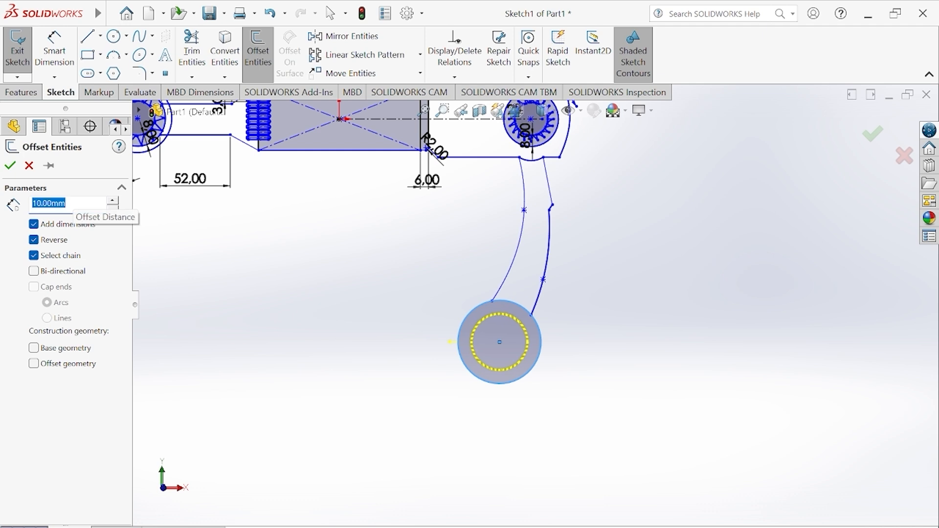
pyautogui.click(10, 165)
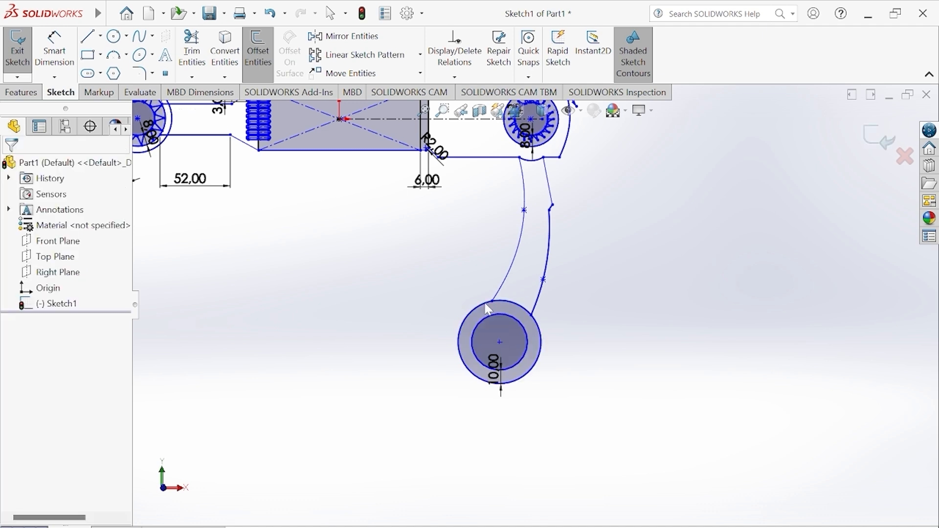
# Sketch a small circle of about 1.4 mm radius inside the ring, on its upper-left side.
pyautogui.scroll(-4, 497, 308)
pyautogui.scroll(3, 489, 293)
pyautogui.scroll(-3, 489, 278)
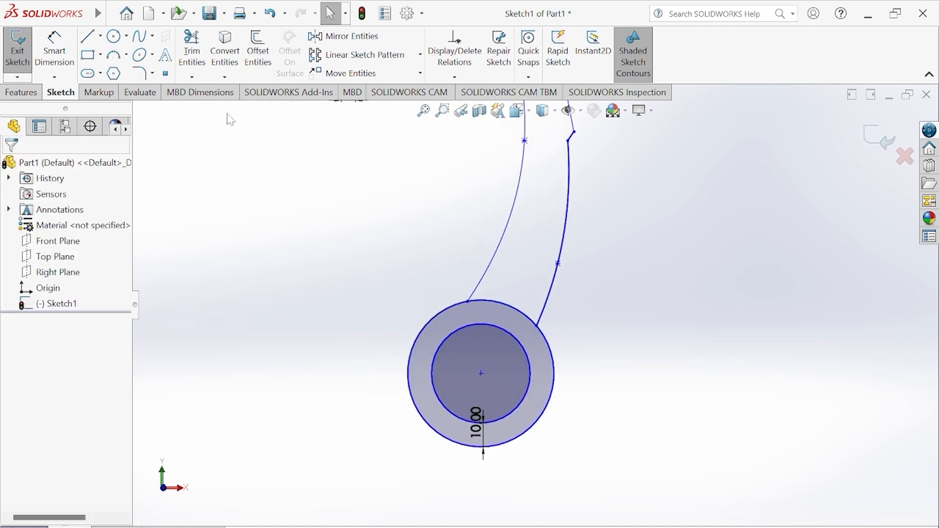
pyautogui.click(115, 36)
pyautogui.scroll(-4, 442, 352)
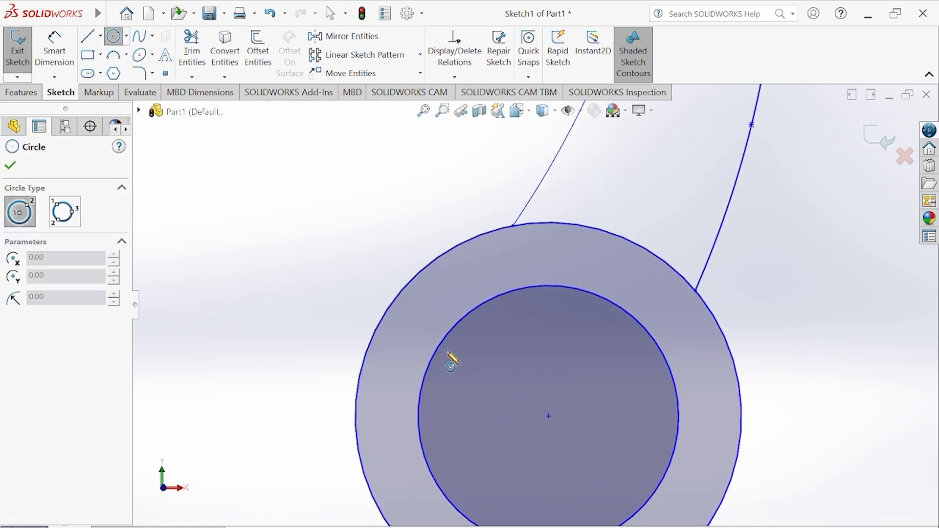
pyautogui.click(393, 361)
pyautogui.click(397, 364)
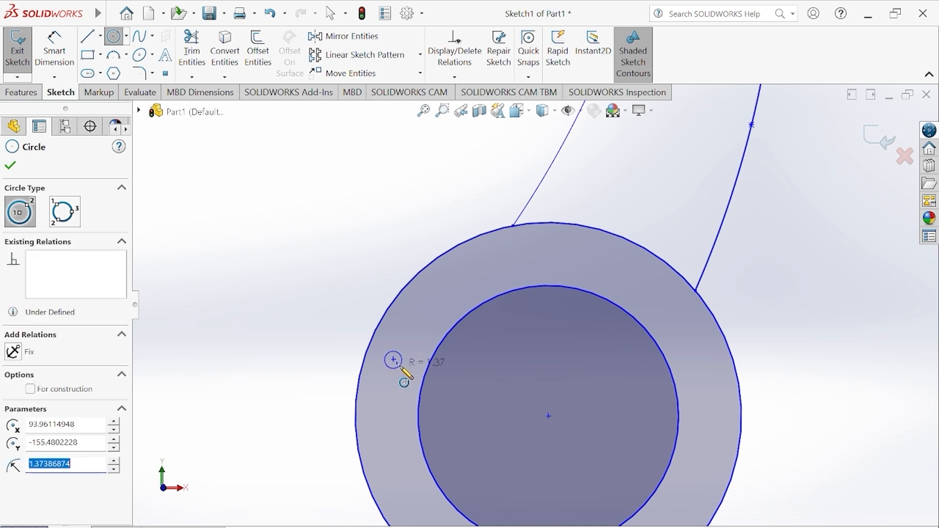
pyautogui.rightClick(407, 371)
pyautogui.click(423, 376)
# Set up a circular sketch pattern of the small circle around the ring's centre point.
pyautogui.scroll(5, 409, 286)
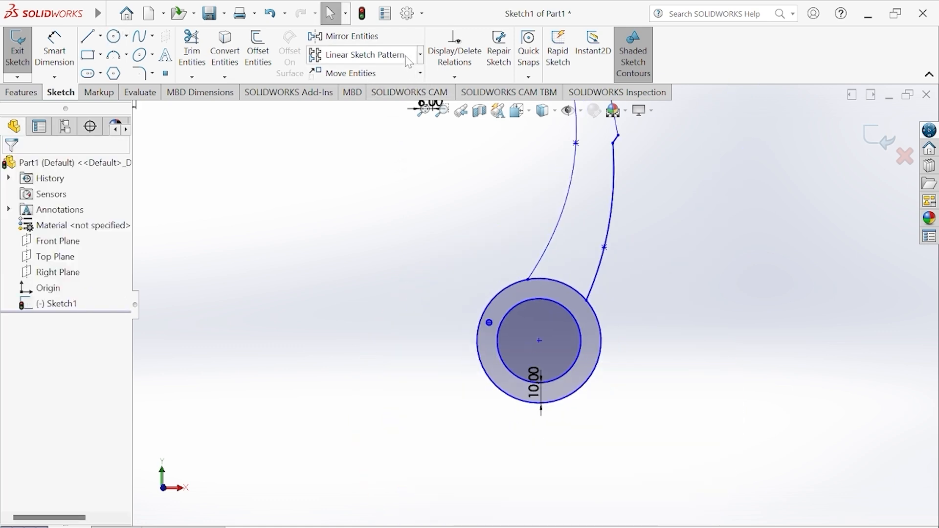
pyautogui.click(420, 55)
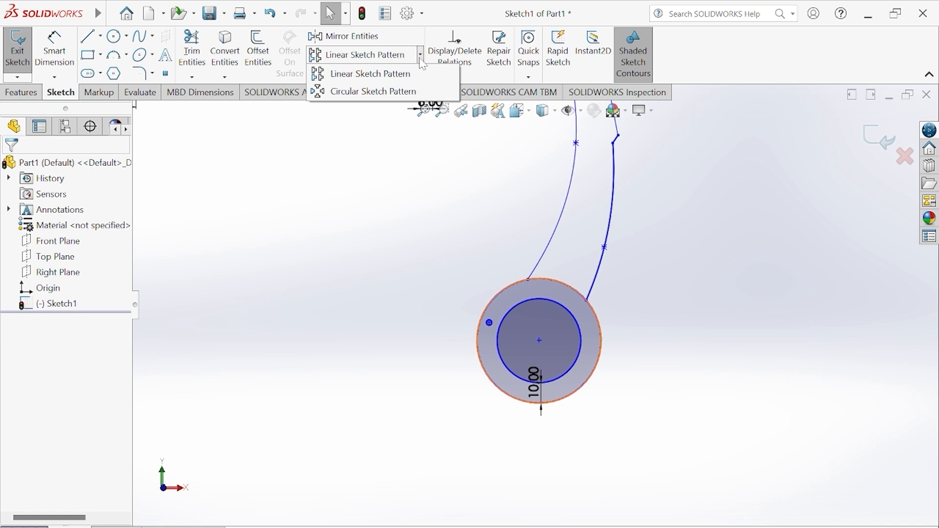
pyautogui.click(419, 93)
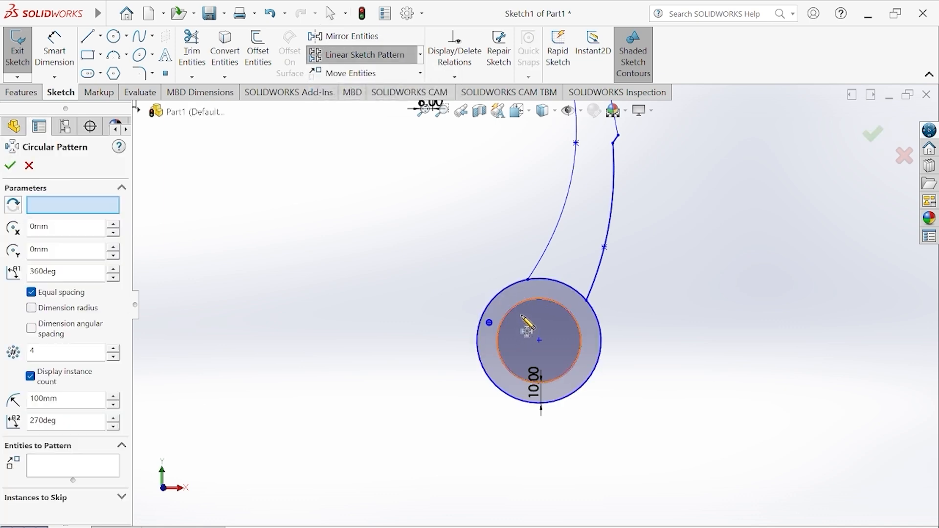
pyautogui.scroll(-4, 522, 318)
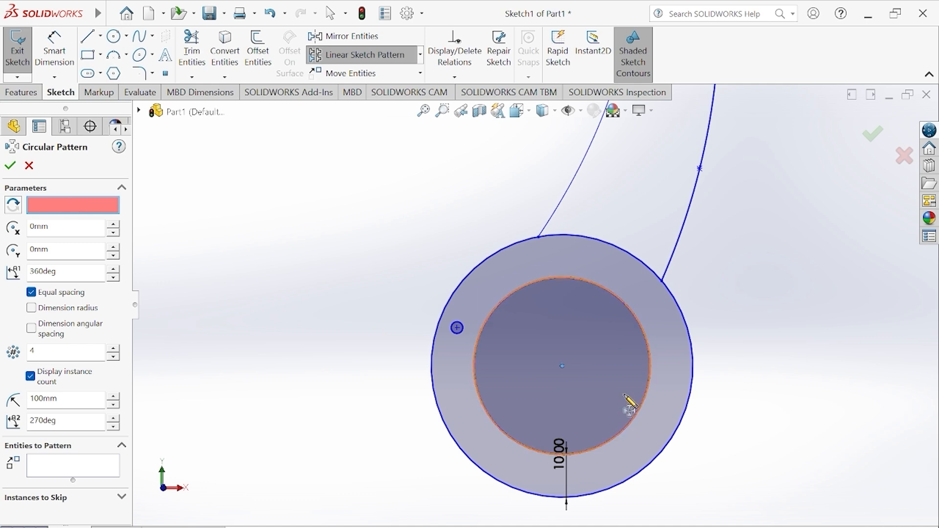
pyautogui.click(562, 365)
pyautogui.scroll(-4, 125, 474)
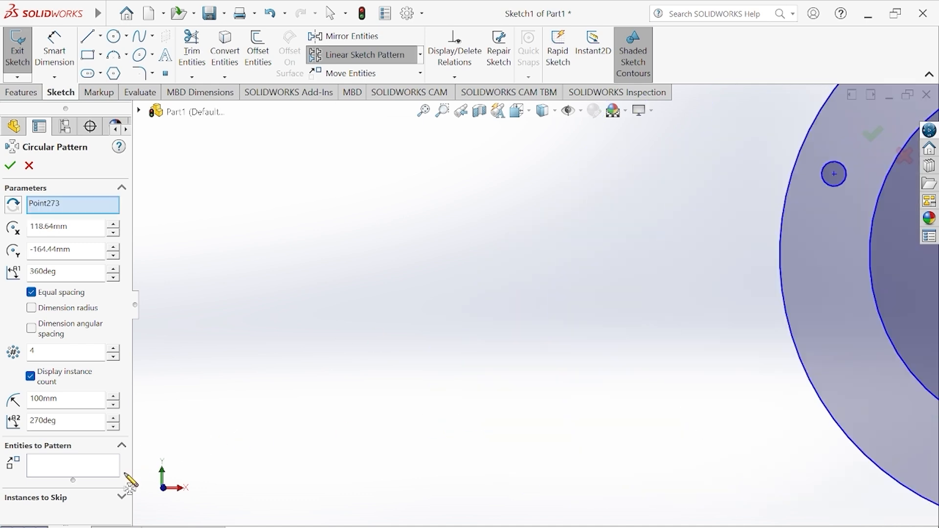
pyautogui.scroll(6, 888, 361)
pyautogui.click(72, 468)
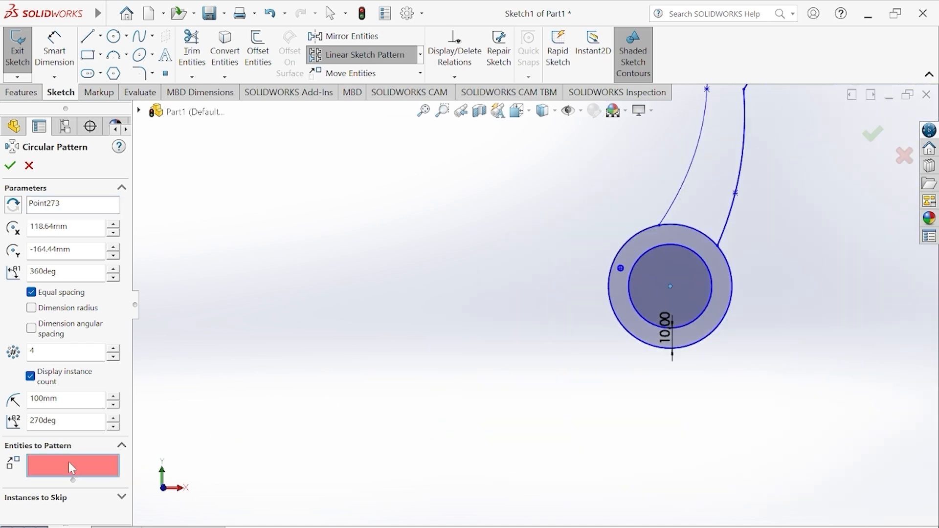
pyautogui.scroll(-5, 531, 189)
pyautogui.scroll(4, 530, 191)
pyautogui.scroll(-3, 526, 225)
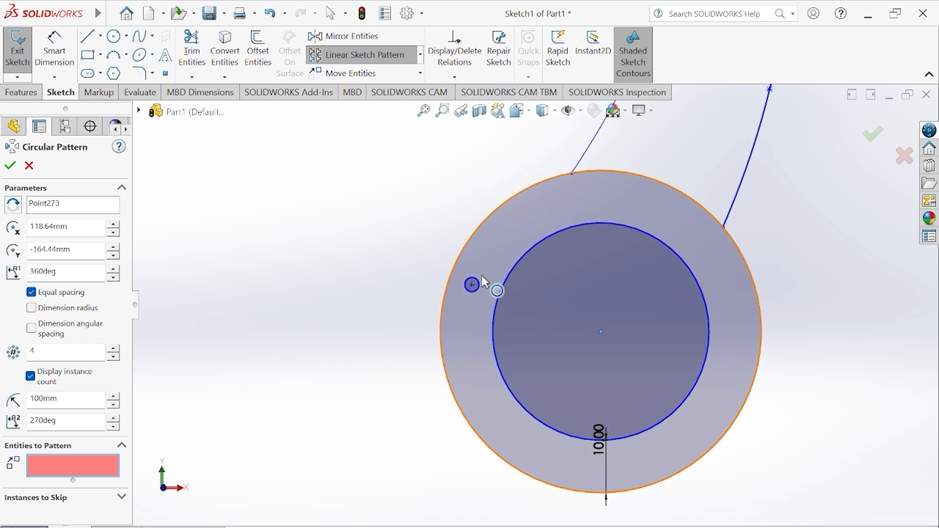
pyautogui.click(470, 286)
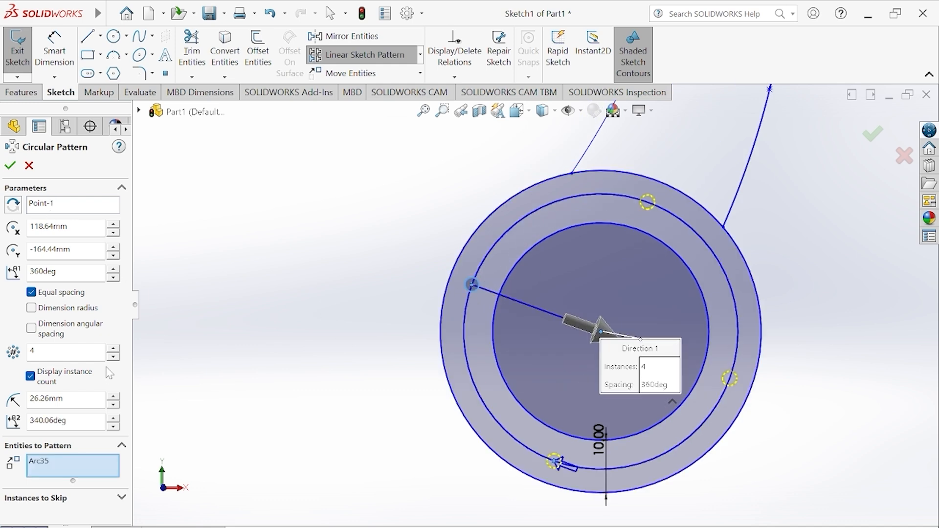
# Set the circular pattern to 12 instances and apply it.
pyautogui.click(114, 349)
pyautogui.click(113, 349)
pyautogui.click(114, 349)
pyautogui.click(114, 349)
pyautogui.click(114, 349)
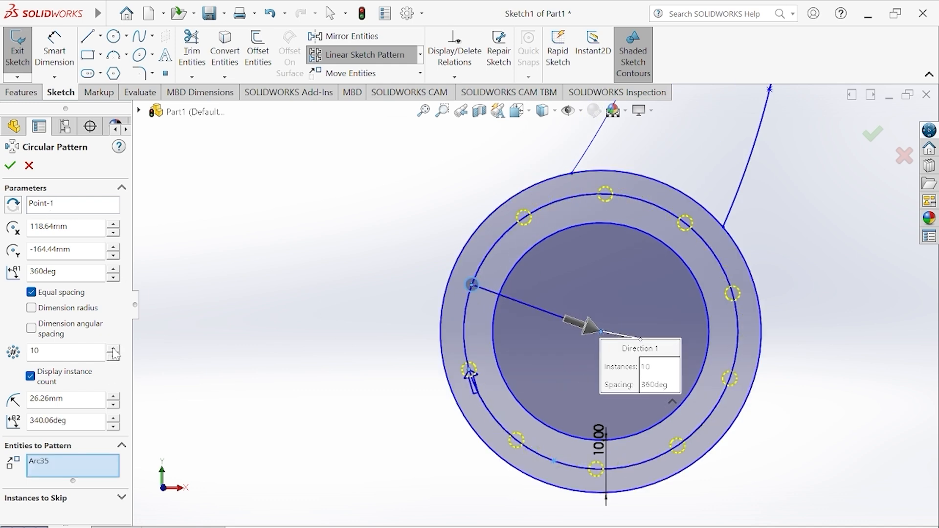
pyautogui.click(113, 348)
pyautogui.click(114, 349)
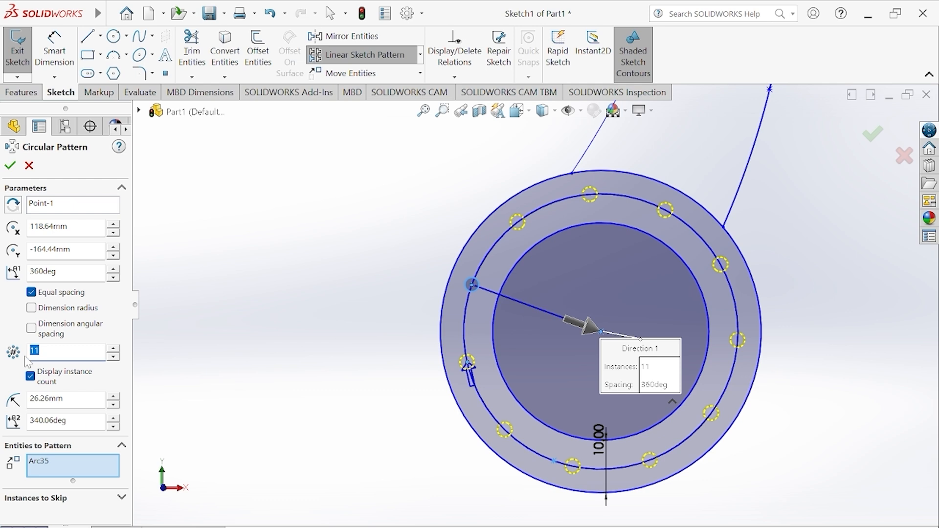
pyautogui.press('Return')
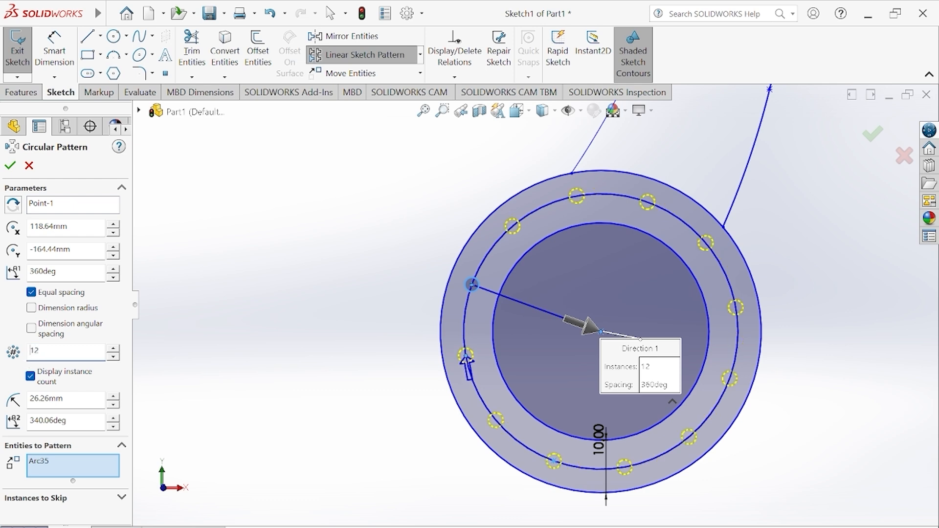
pyautogui.click(11, 167)
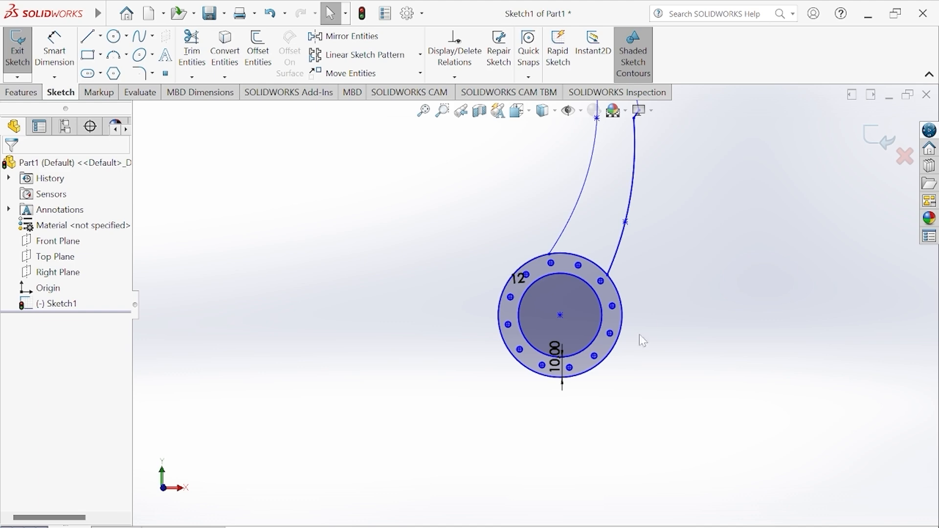
# Sketch a horizontal line about 16 mm long outward from the lower-right edge of the drilled ring.
pyautogui.press('f')
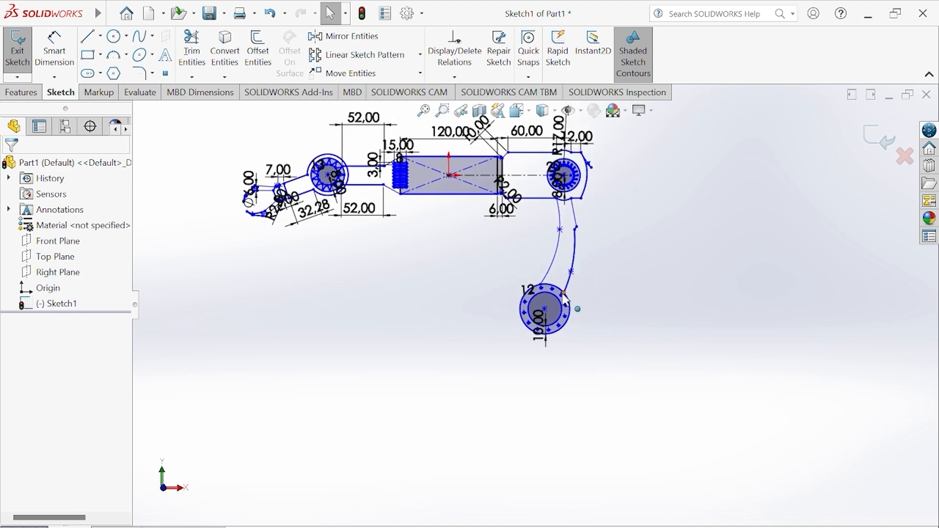
pyautogui.scroll(-2, 563, 295)
pyautogui.scroll(2, 562, 299)
pyautogui.scroll(-1, 548, 273)
pyautogui.scroll(2, 548, 273)
pyautogui.scroll(-2, 504, 240)
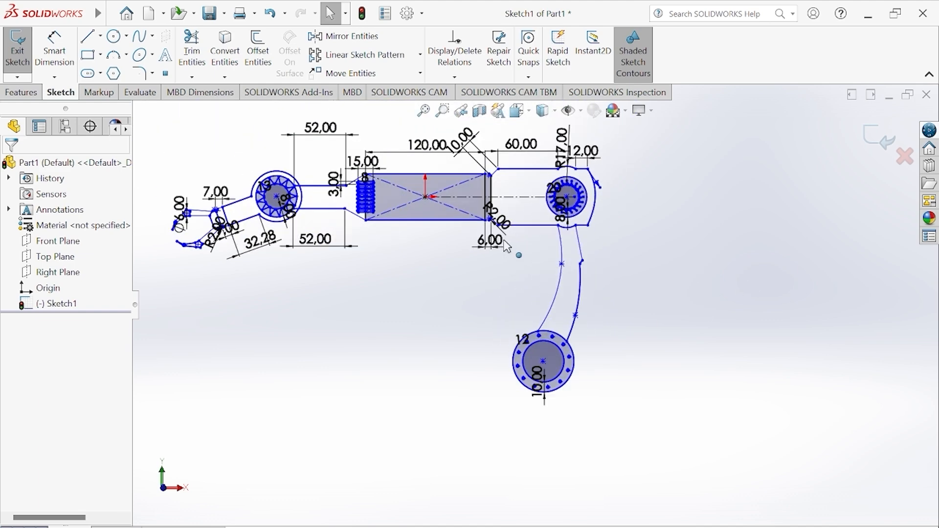
pyautogui.scroll(1, 533, 304)
pyautogui.press('l')
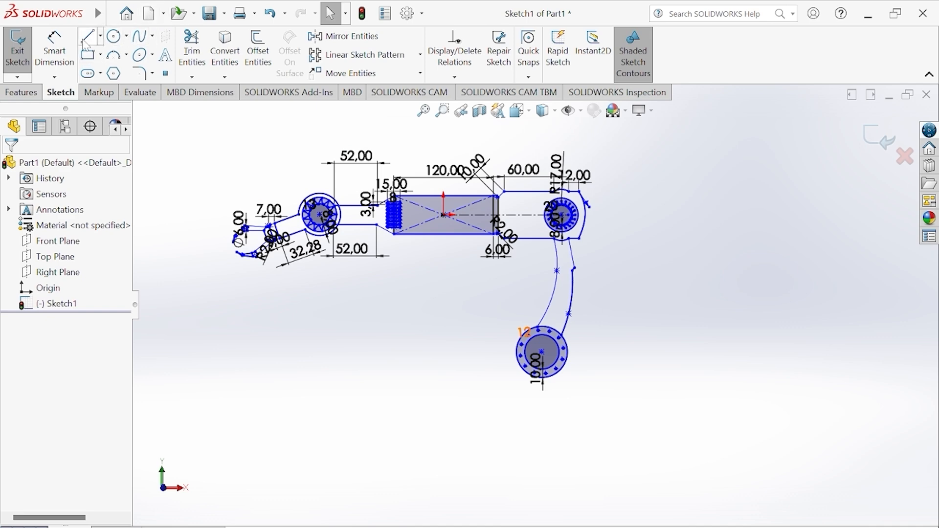
pyautogui.scroll(-2, 594, 333)
pyautogui.scroll(-2, 496, 379)
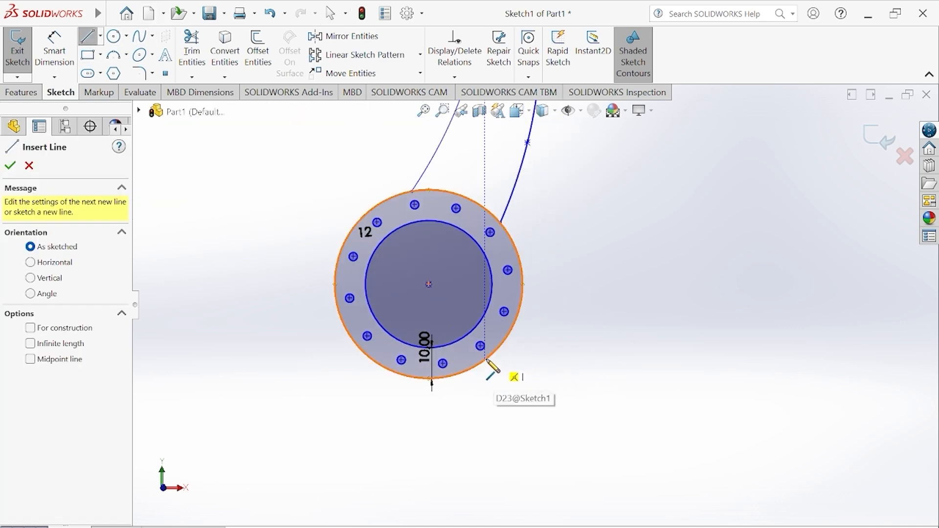
pyautogui.click(507, 336)
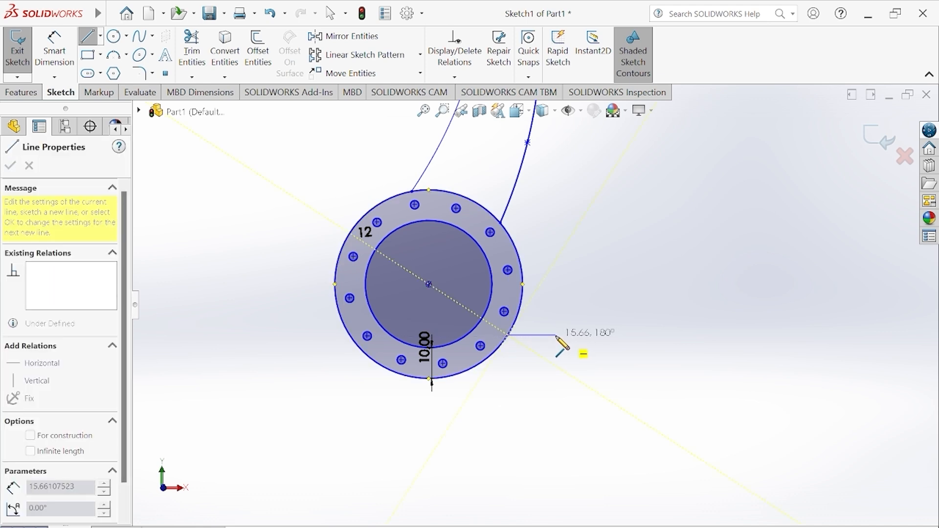
pyautogui.click(557, 335)
pyautogui.rightClick(556, 335)
pyautogui.press('Escape')
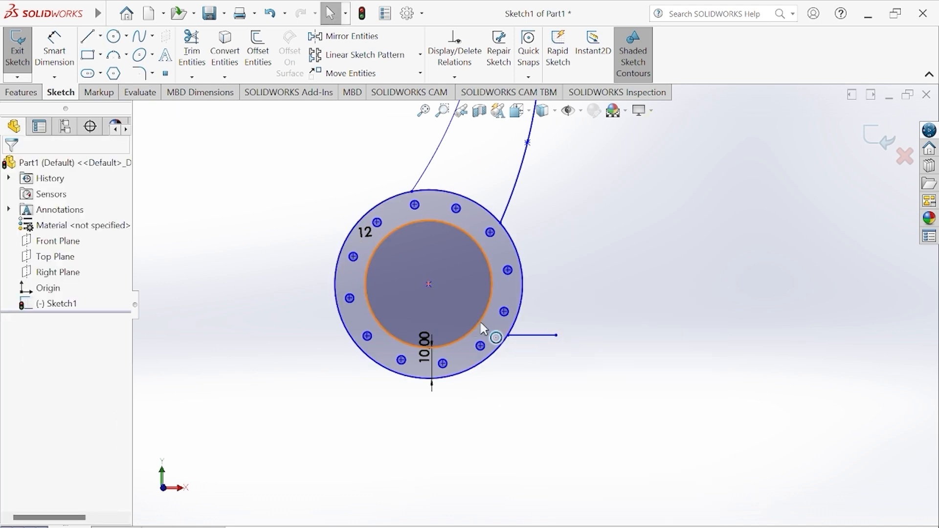
# Sketch a circle of about 13 mm radius and move it so its upper-left edge meets the horizontal line's free end.
pyautogui.click(113, 36)
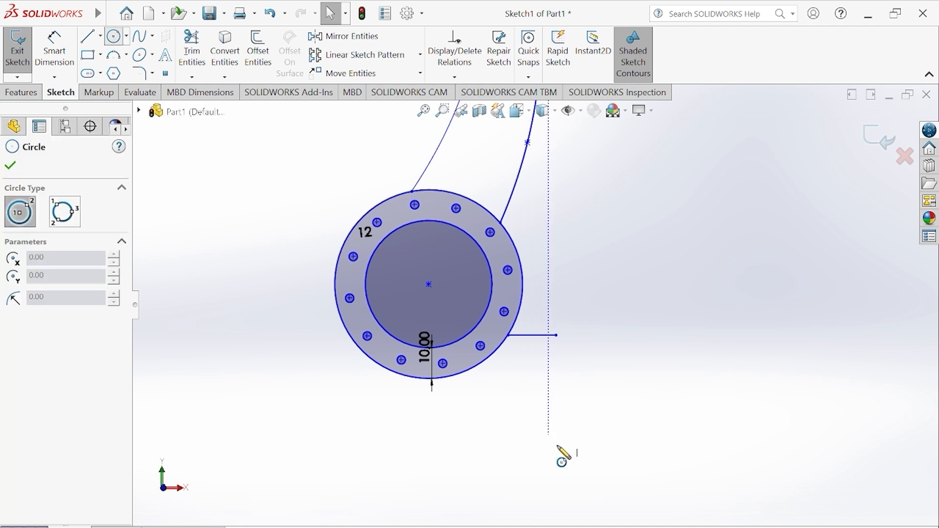
pyautogui.click(580, 361)
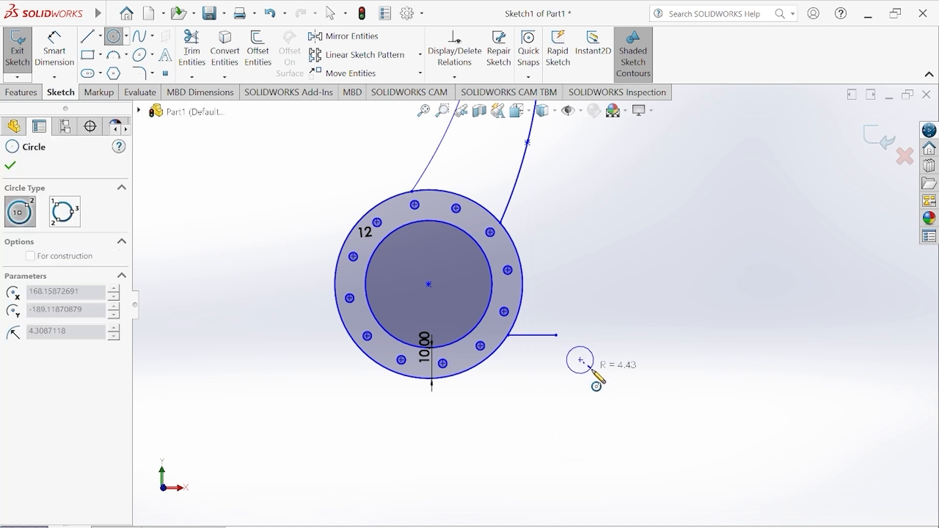
pyautogui.click(608, 388)
pyautogui.press('Escape')
pyautogui.moveTo(581, 360)
pyautogui.mouseDown()
pyautogui.moveTo(609, 359)
pyautogui.moveTo(589, 357)
pyautogui.mouseUp()
pyautogui.click(718, 398)
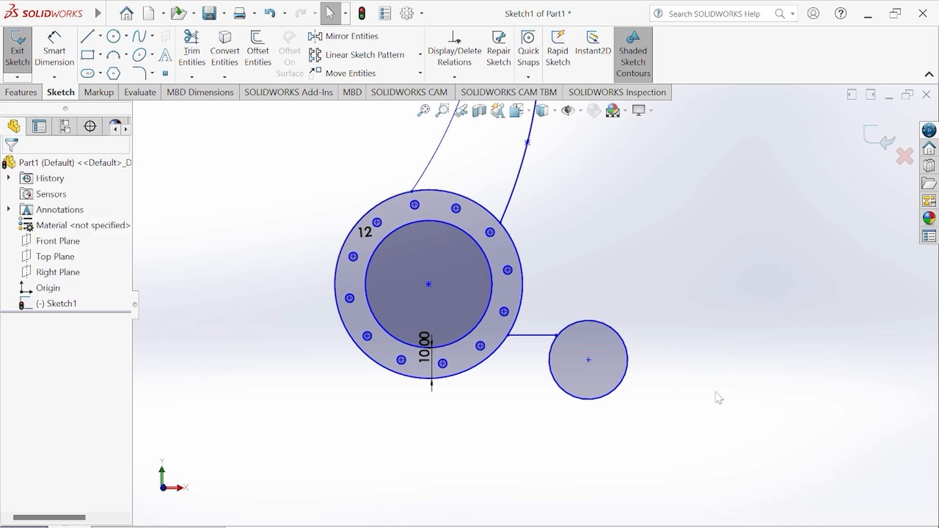
# Sketch a stepped line chain from the small circle's right quadrant: about 22 mm down, 13 mm left and 6 mm down.
pyautogui.click(88, 36)
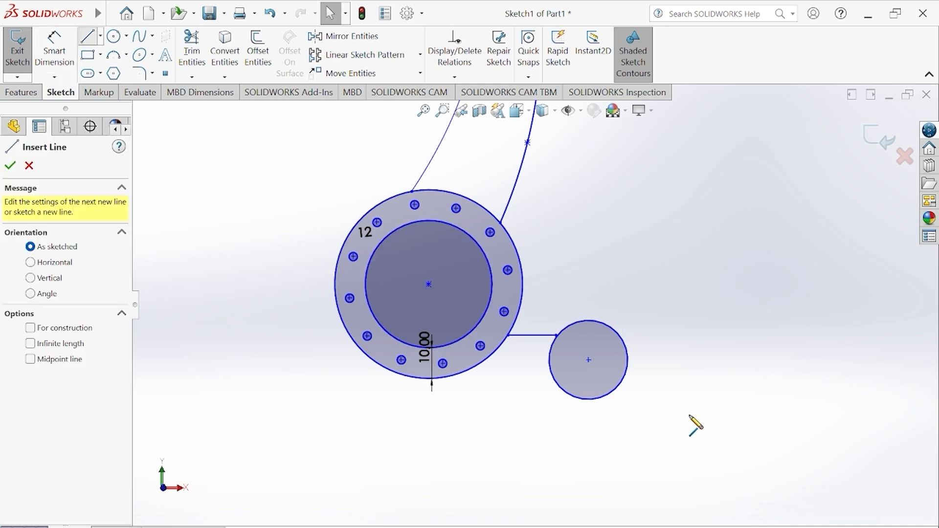
pyautogui.click(628, 361)
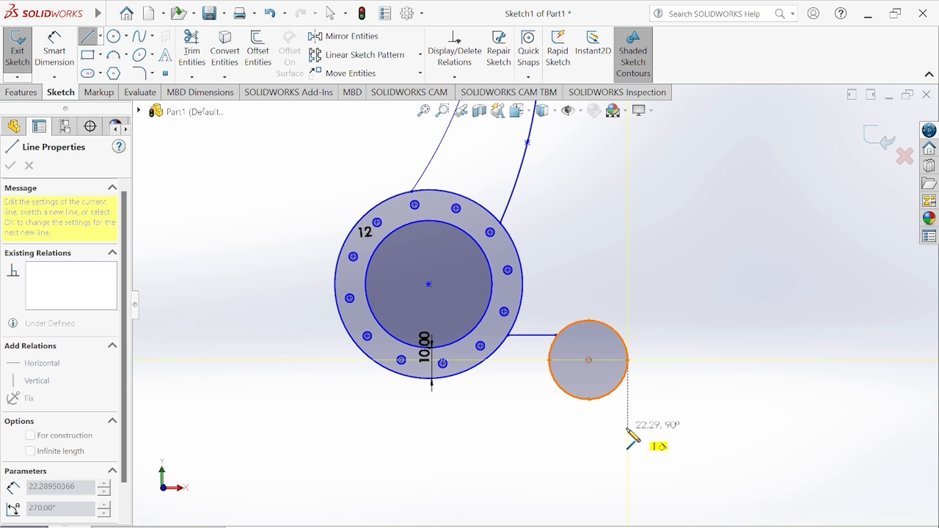
pyautogui.click(628, 428)
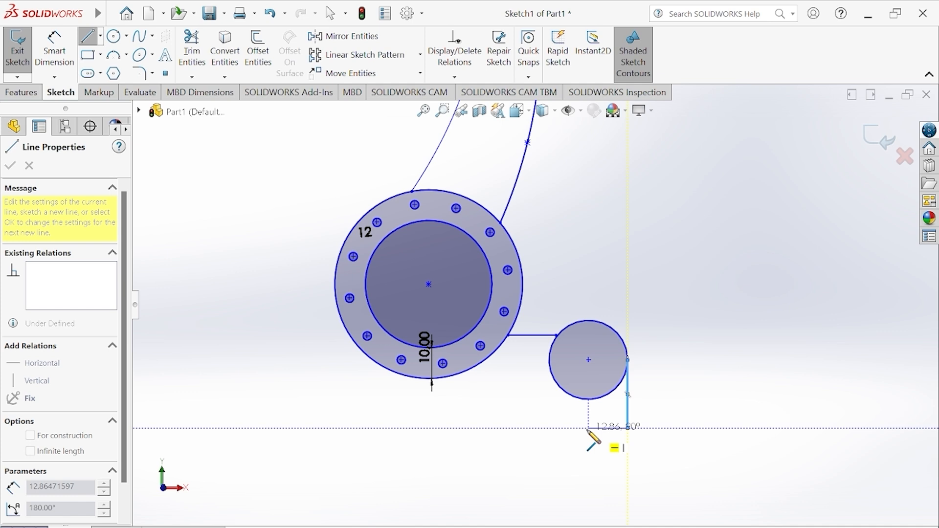
pyautogui.click(588, 428)
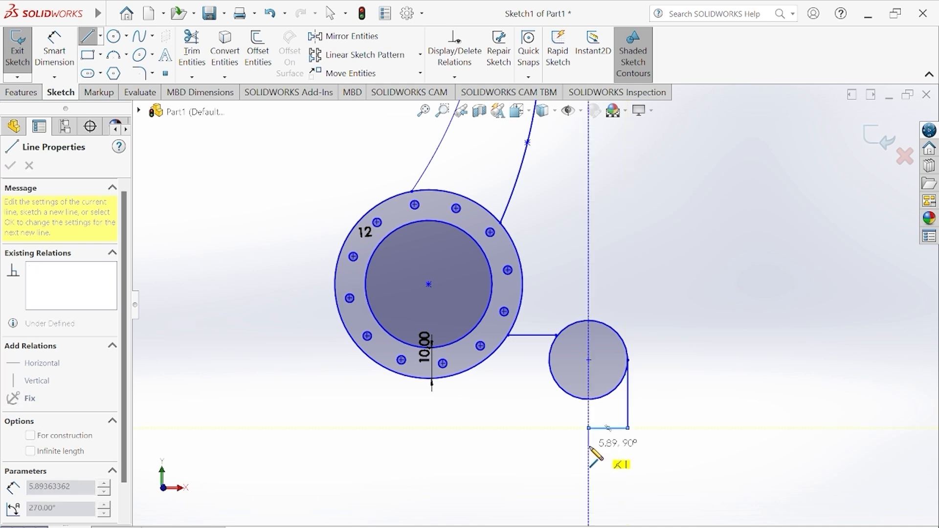
pyautogui.click(589, 446)
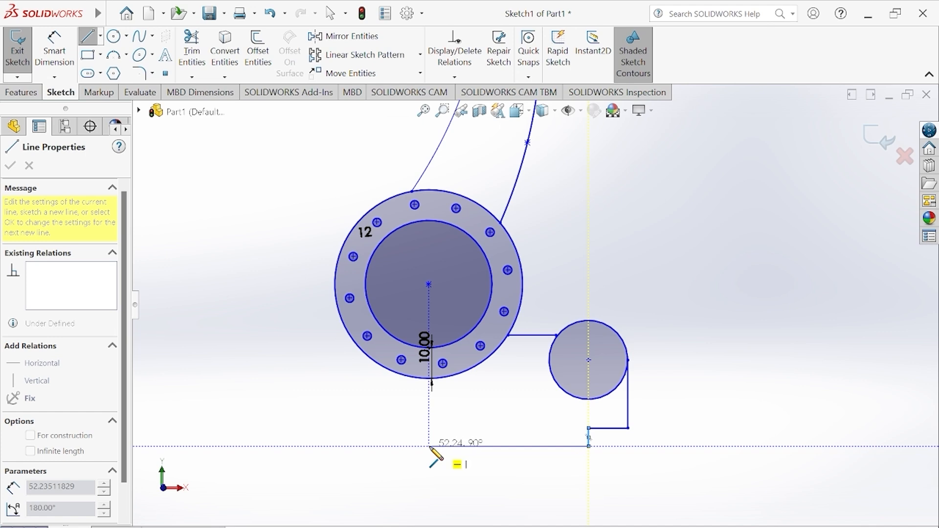
# Continue the base outline with a long bottom edge leftward, a short slanted riser, an 18 mm horizontal edge and a 33 mm upward slanted edge.
pyautogui.click(396, 446)
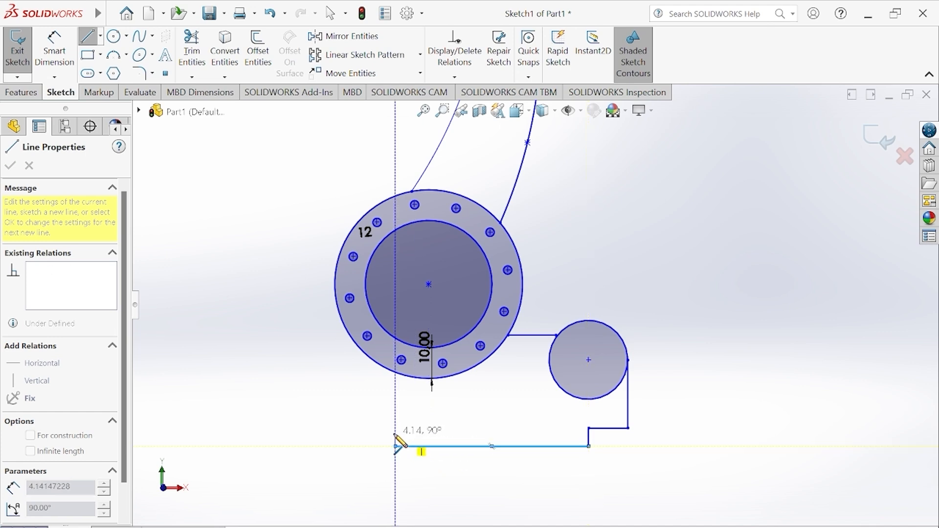
pyautogui.click(390, 428)
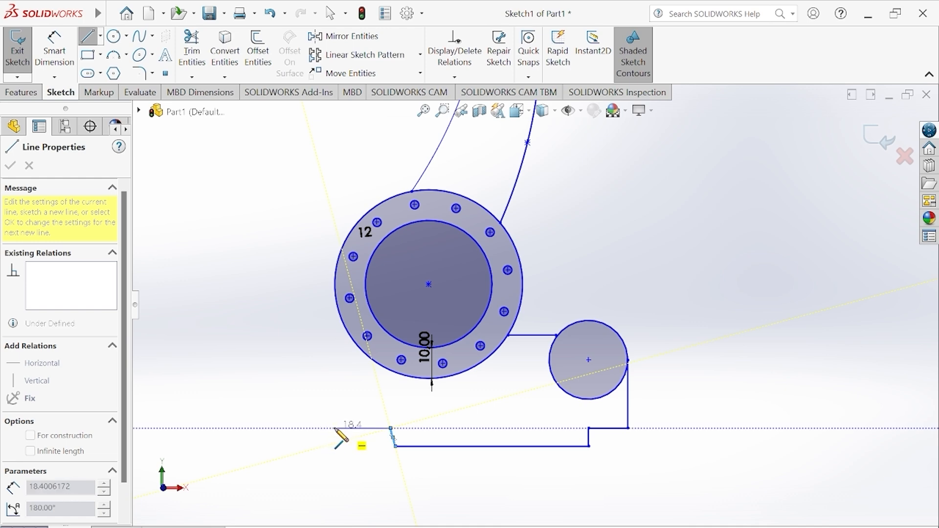
pyautogui.click(336, 428)
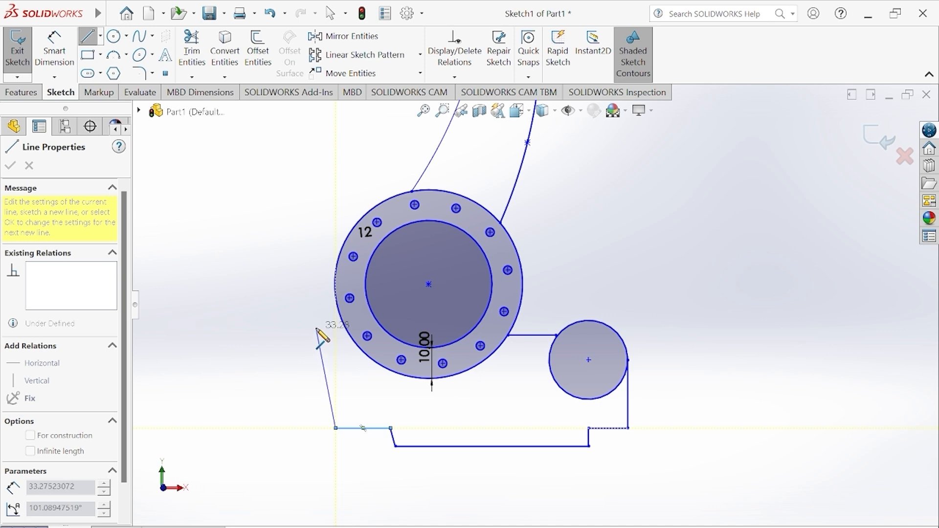
pyautogui.rightClick(317, 329)
pyautogui.click(342, 338)
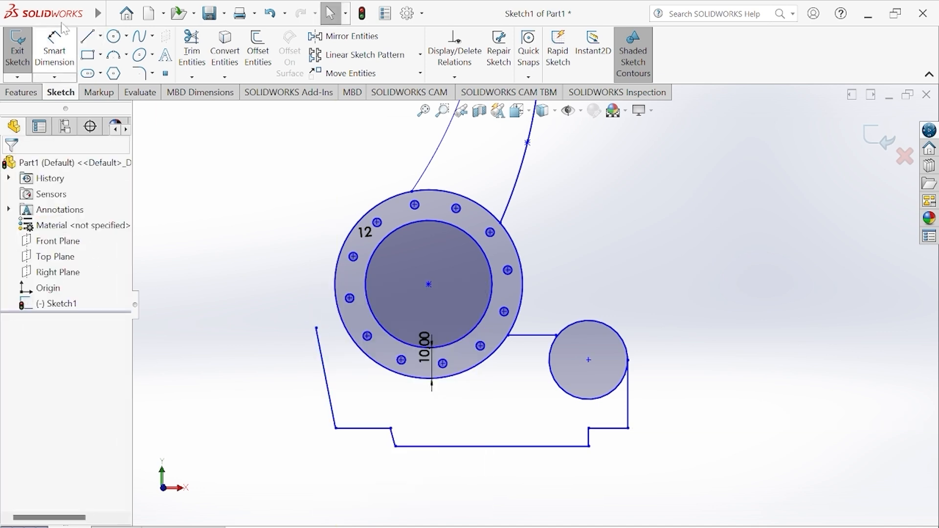
# Sketch a short curved spline joining the slanted edge's upper end to the ring's lower-left side.
pyautogui.click(139, 36)
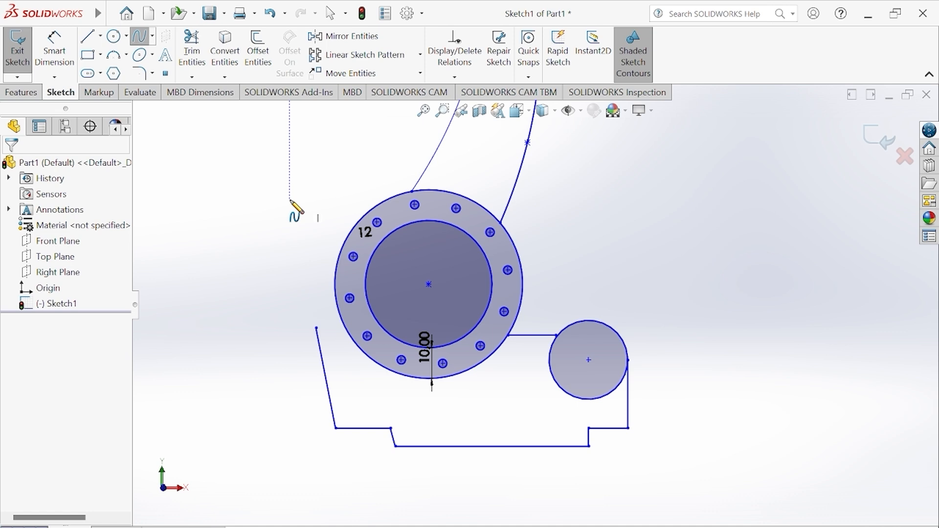
pyautogui.click(317, 329)
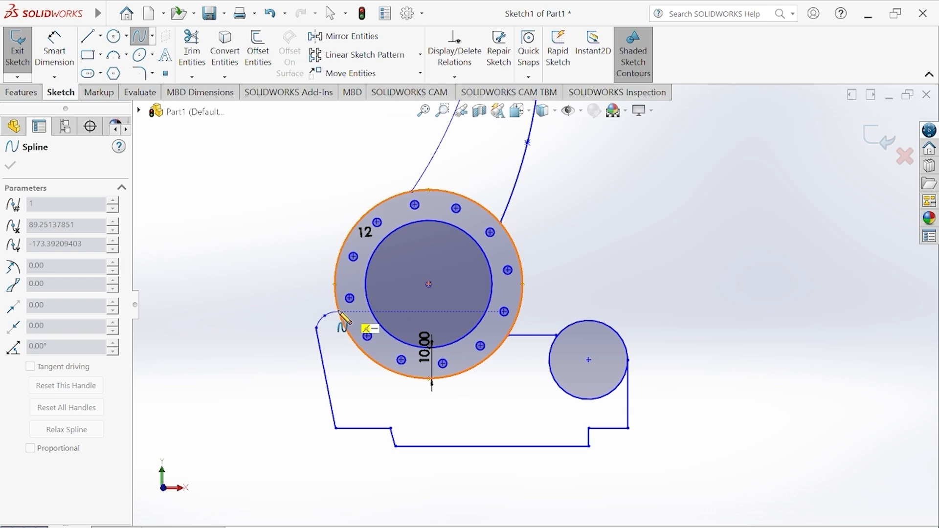
pyautogui.click(338, 311)
pyautogui.rightClick(338, 311)
pyautogui.click(346, 318)
# Adjust the spline's lower endpoint and middle point to smooth the curve between the slanted edge and the ring.
pyautogui.scroll(-4, 289, 349)
pyautogui.scroll(-2, 313, 341)
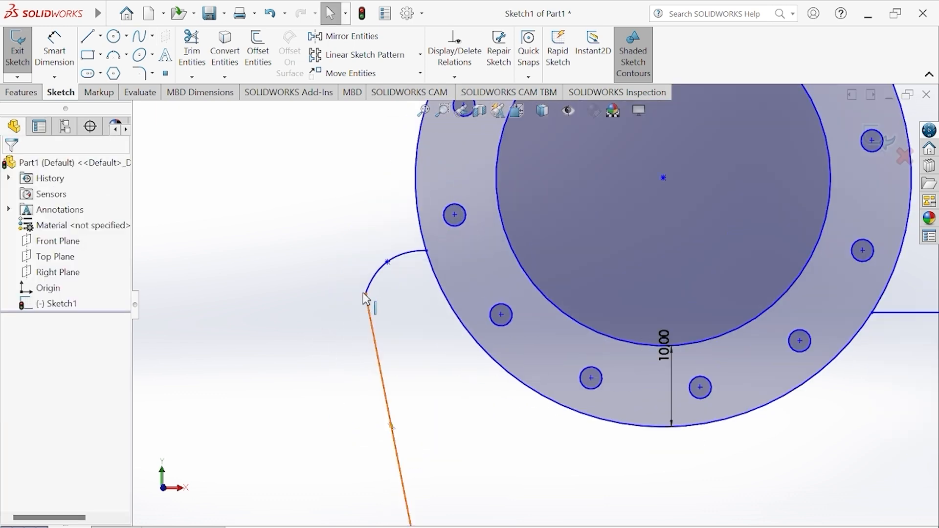
pyautogui.moveTo(366, 295)
pyautogui.mouseDown()
pyautogui.moveTo(382, 300)
pyautogui.moveTo(371, 294)
pyautogui.mouseUp()
pyautogui.moveTo(389, 263)
pyautogui.mouseDown()
pyautogui.moveTo(394, 274)
pyautogui.moveTo(388, 264)
pyautogui.mouseUp()
pyautogui.scroll(8, 535, 305)
pyautogui.scroll(-6, 592, 313)
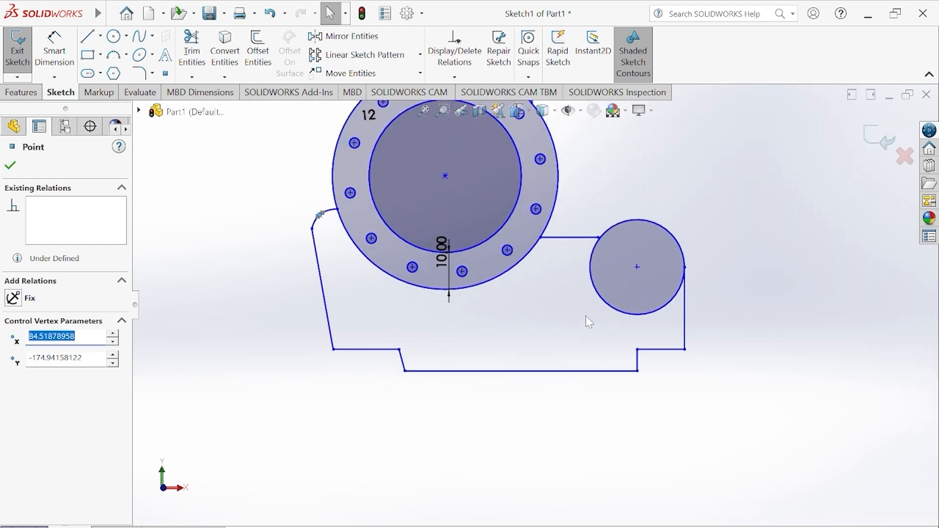
pyautogui.scroll(8, 556, 311)
pyautogui.scroll(-8, 557, 309)
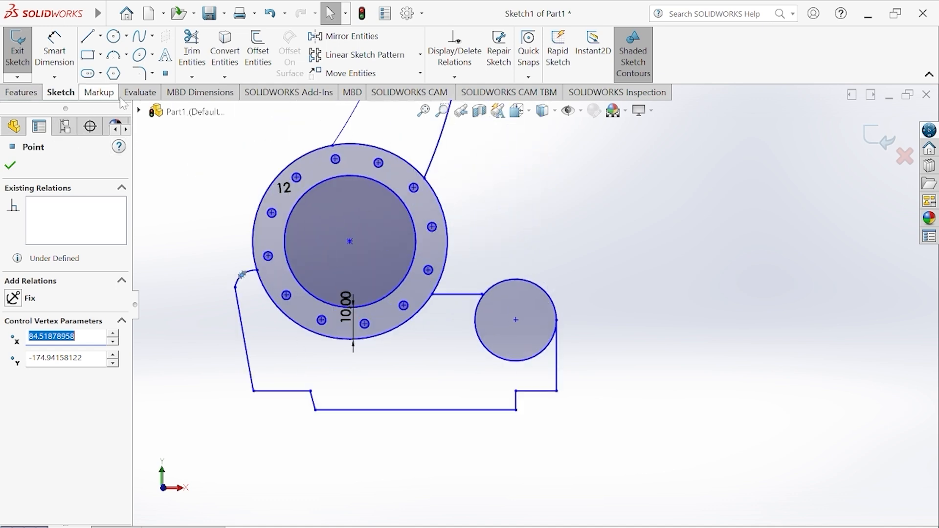
# Try to sketch a horizontal chord of about 21 mm across the small circle, and delete the circle.
pyautogui.click(88, 36)
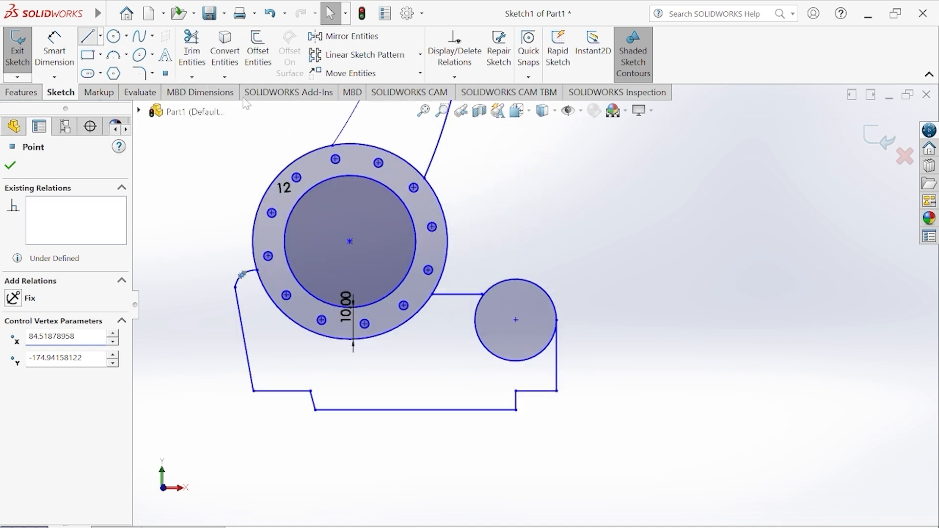
pyautogui.click(482, 294)
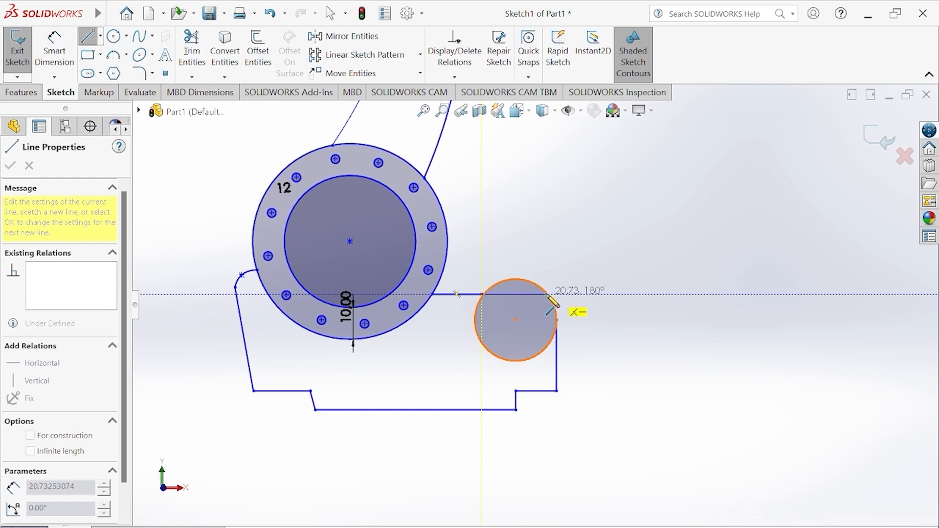
pyautogui.click(548, 295)
pyautogui.rightClick(548, 297)
pyautogui.click(580, 306)
pyautogui.scroll(-5, 553, 301)
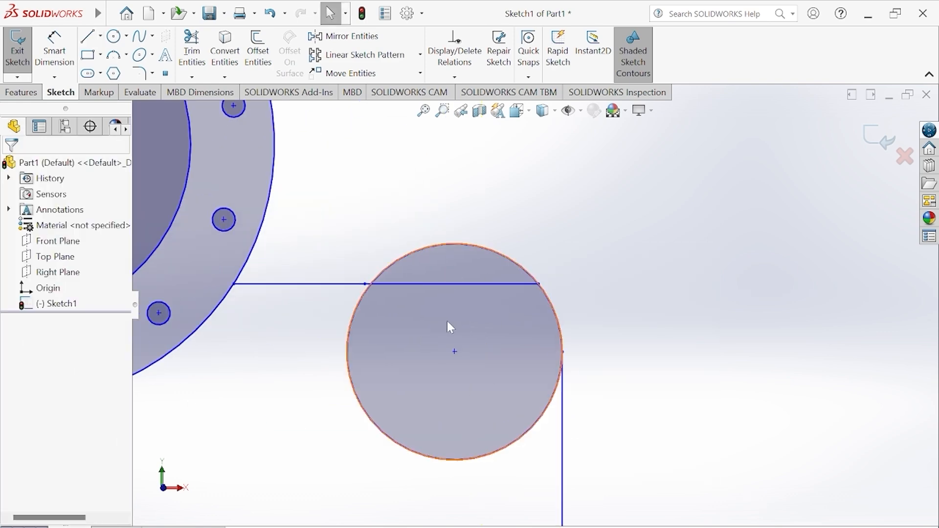
pyautogui.click(488, 266)
pyautogui.press('Delete')
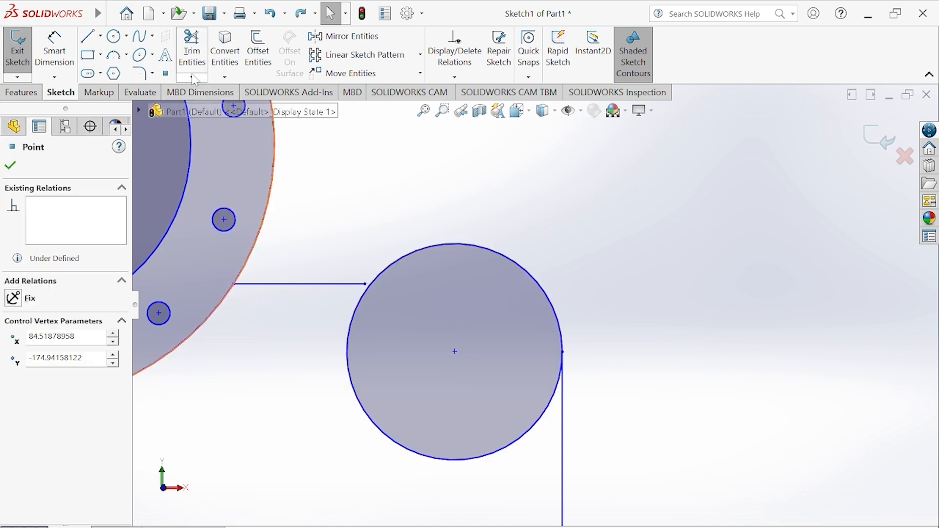
# Try to trim the small circle's lower-left arc with Power trim, and undo the trim.
pyautogui.click(192, 54)
pyautogui.moveTo(373, 467); pyautogui.dragTo(423, 376)
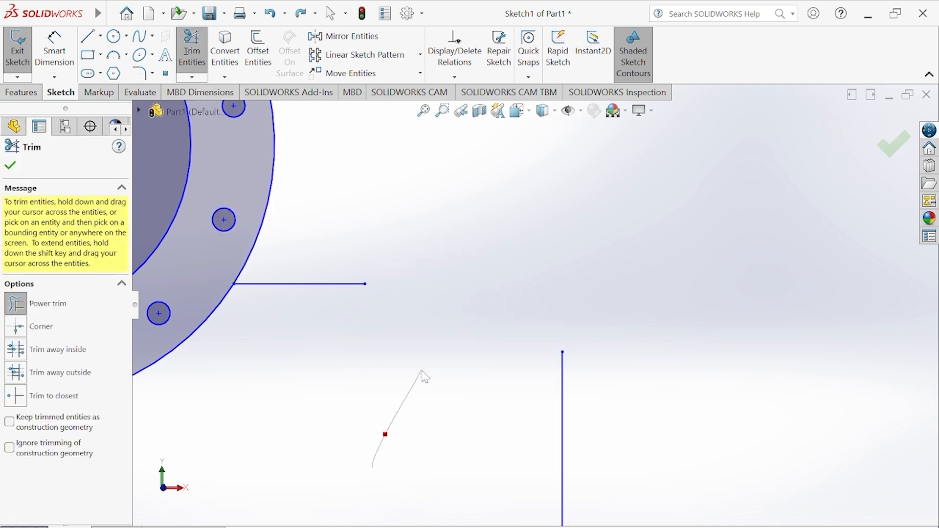
pyautogui.click(11, 166)
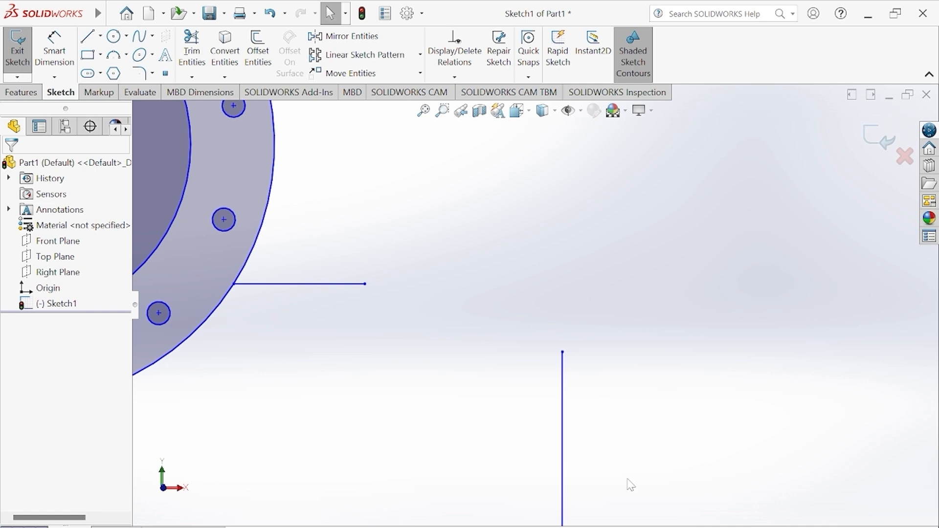
pyautogui.hotkey('ctrl', 'z')
# Add a coincident relation between the horizontal connecting line's free end and the small circle.
pyautogui.scroll(-5, 254, 220)
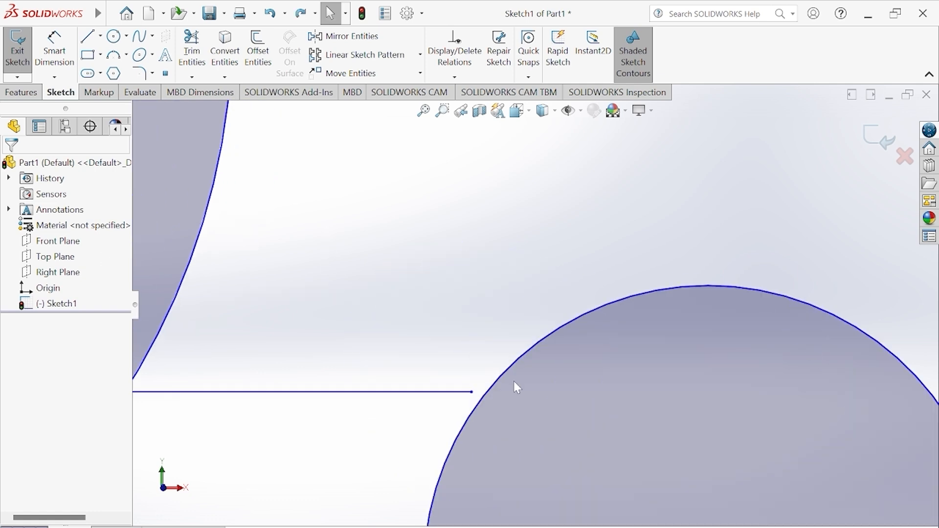
pyautogui.click(472, 393)
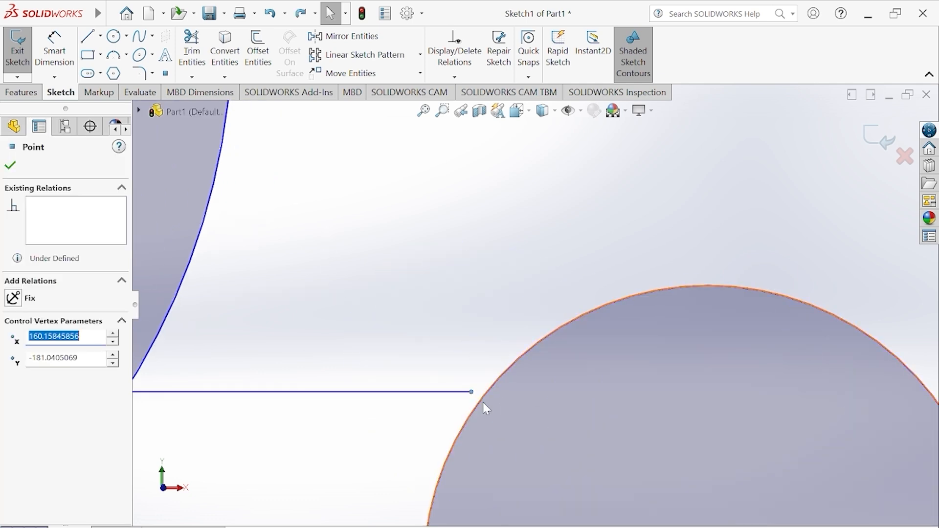
pyautogui.keyDown('ctrl'); pyautogui.click(480, 400); pyautogui.keyUp('ctrl')
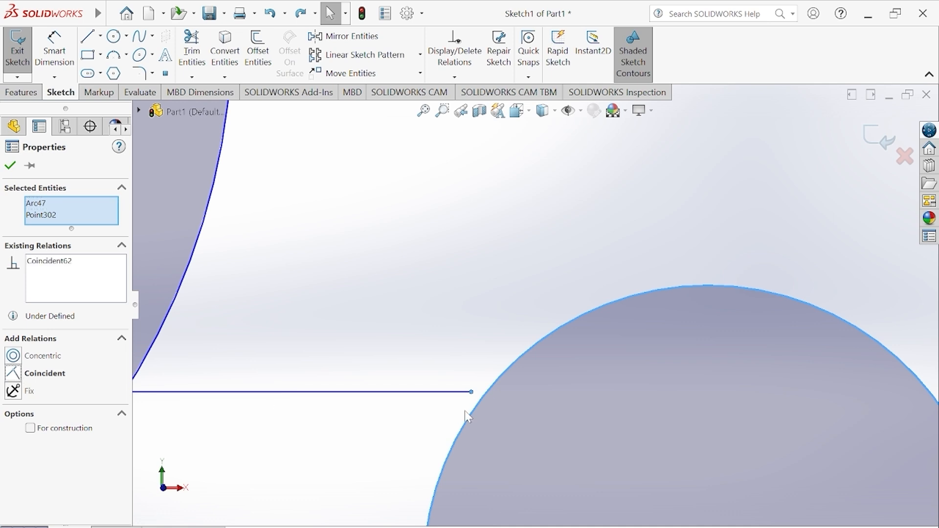
pyautogui.scroll(8, 608, 382)
pyautogui.scroll(-4, 612, 388)
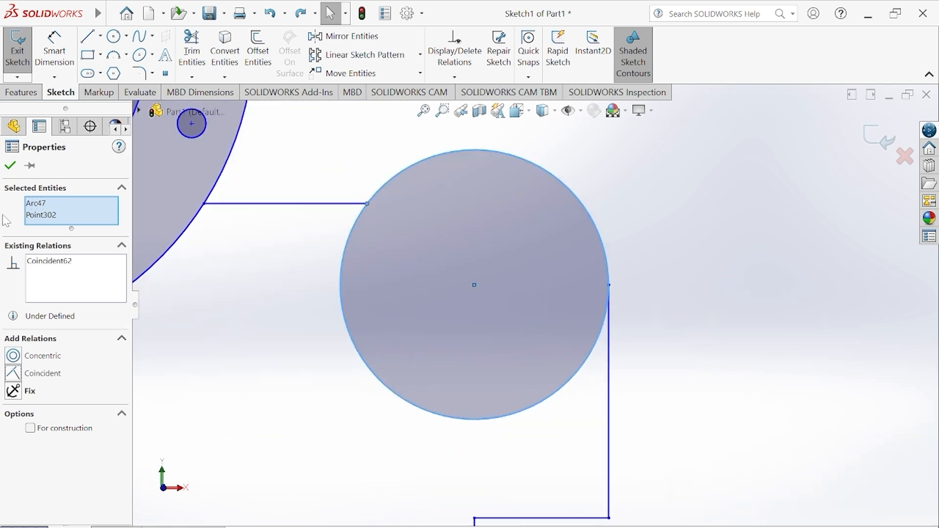
pyautogui.click(11, 166)
# Sketch a nearly horizontal chord about 20.3 mm long across the small circle, starting at the connecting line's end.
pyautogui.click(88, 36)
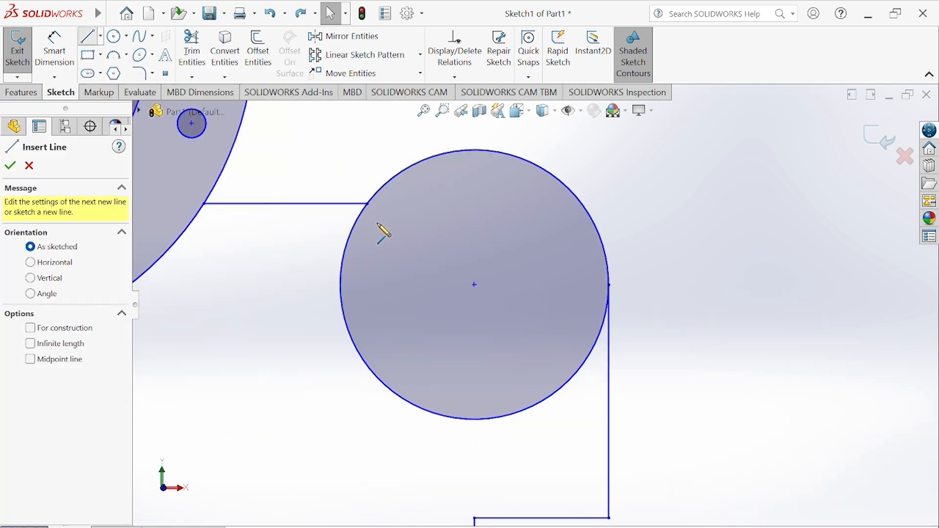
pyautogui.click(367, 204)
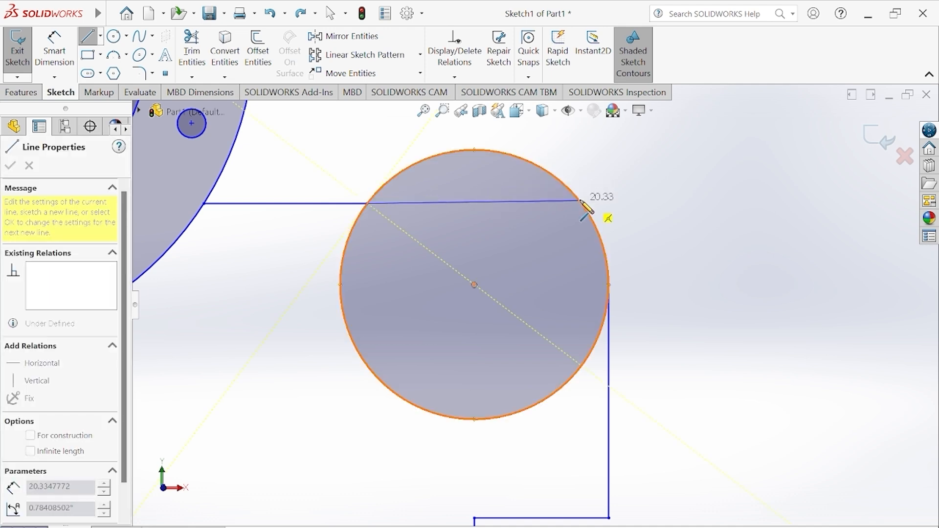
pyautogui.rightClick(580, 200)
pyautogui.click(607, 287)
pyautogui.press('Escape')
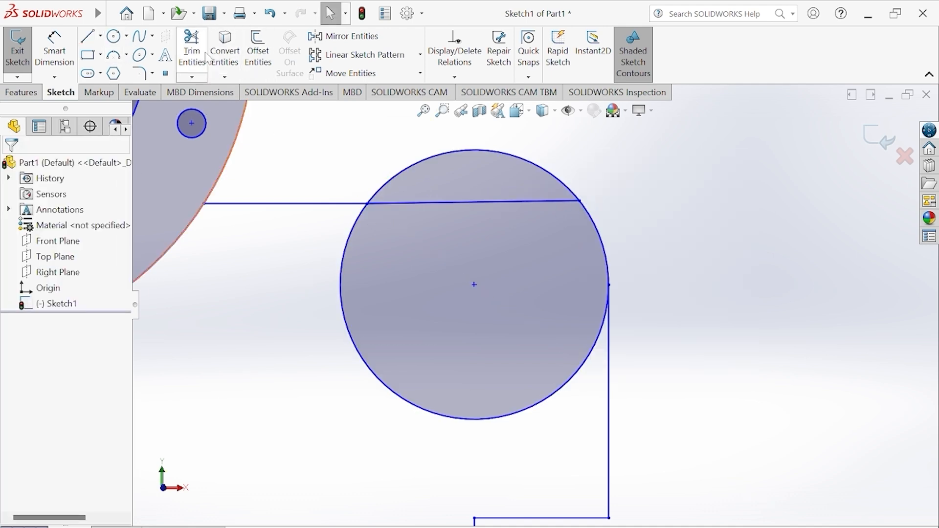
# Power-trim the small circle's lower arc between the connecting line and the vertical edge, and remove the chord.
pyautogui.click(192, 49)
pyautogui.moveTo(332, 314); pyautogui.dragTo(370, 322)
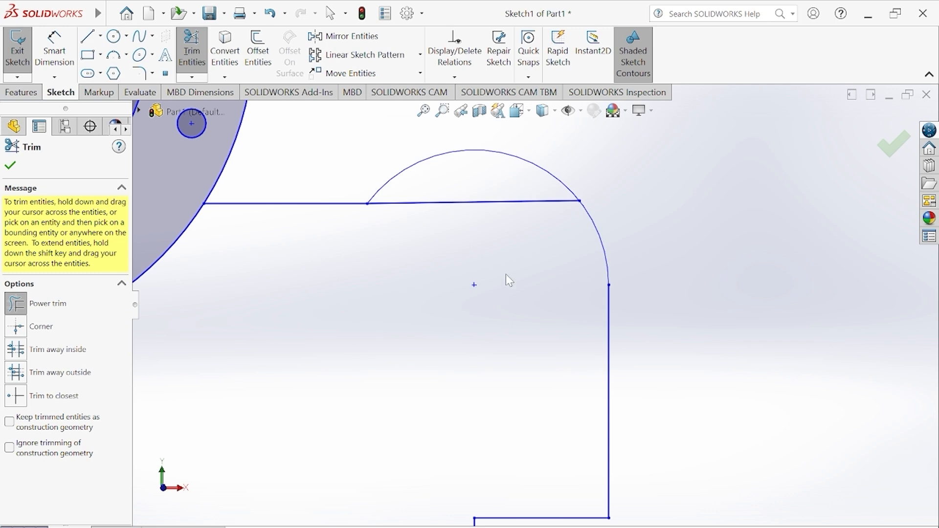
pyautogui.moveTo(484, 222); pyautogui.dragTo(471, 195)
pyautogui.scroll(5, 489, 280)
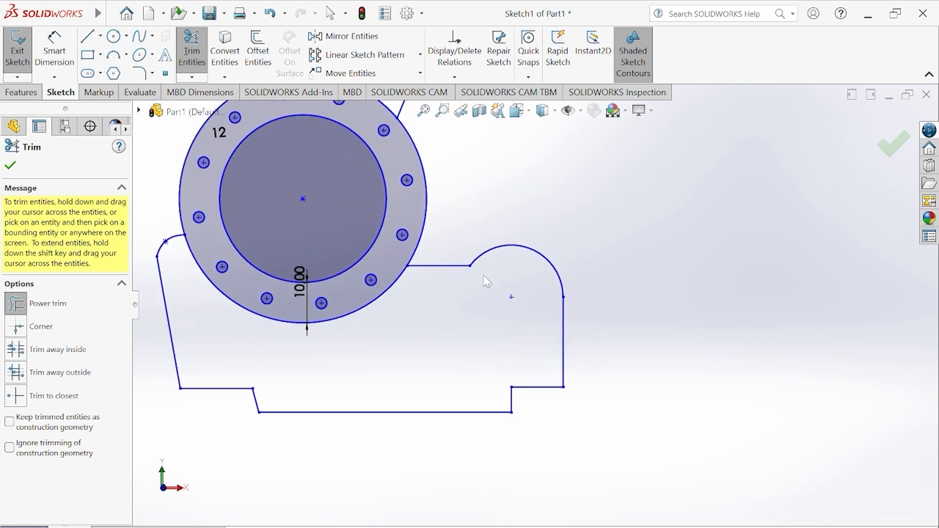
pyautogui.click(10, 166)
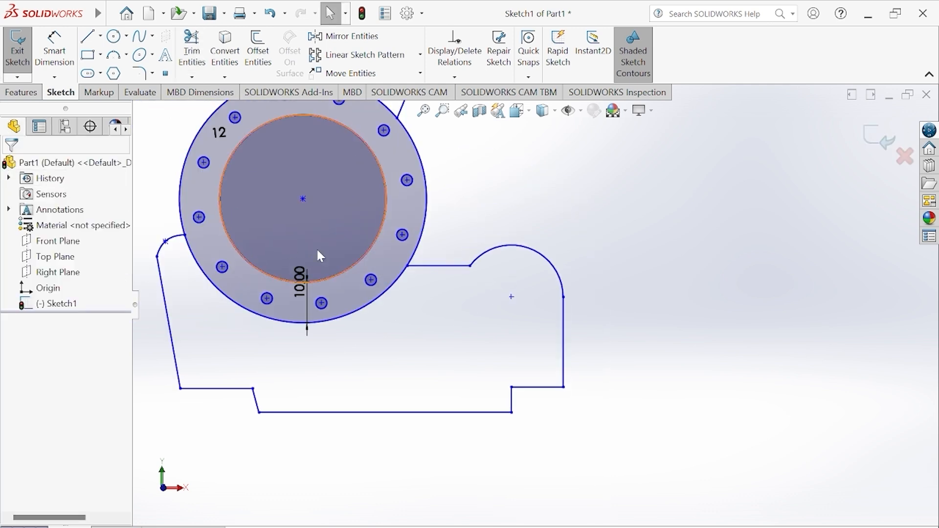
# Sketch a corner rectangle about 62.8 by 4.7 mm directly beneath the bottom edge of the base outline.
pyautogui.scroll(4, 319, 250)
pyautogui.scroll(-3, 459, 309)
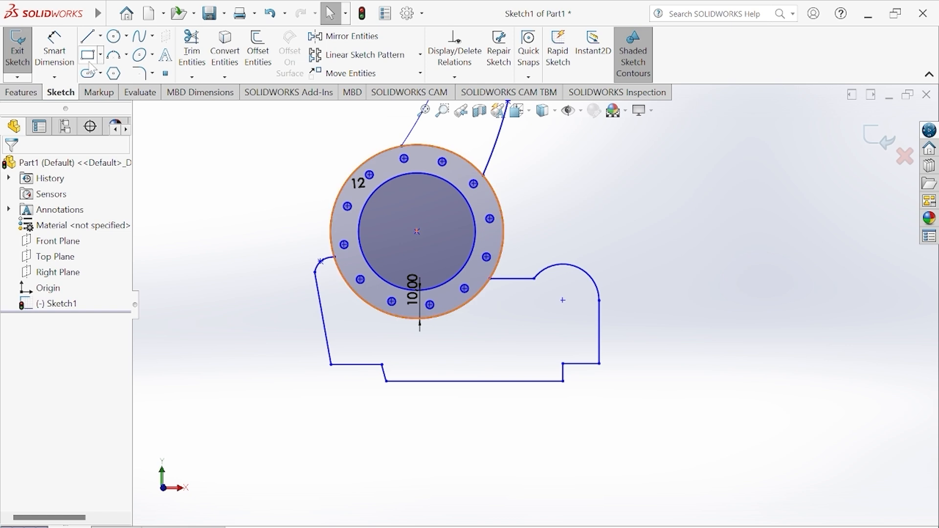
pyautogui.click(89, 54)
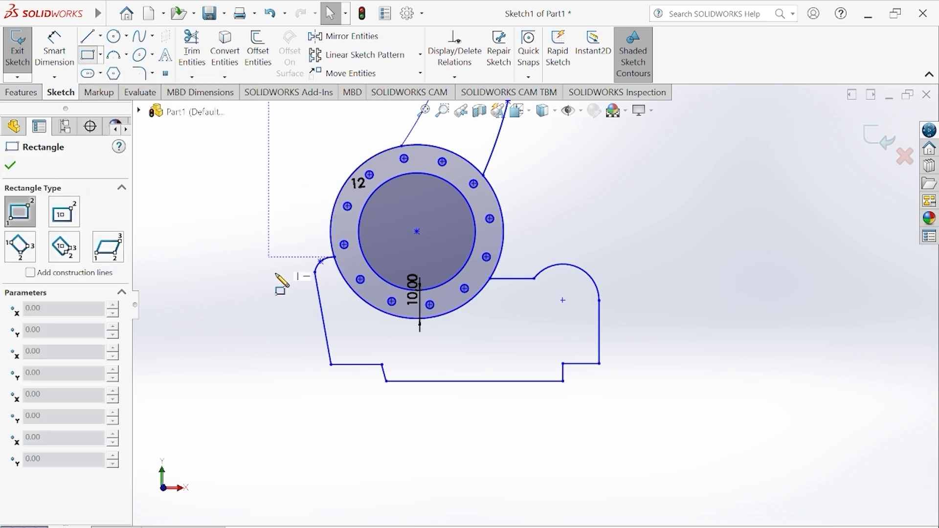
pyautogui.click(387, 382)
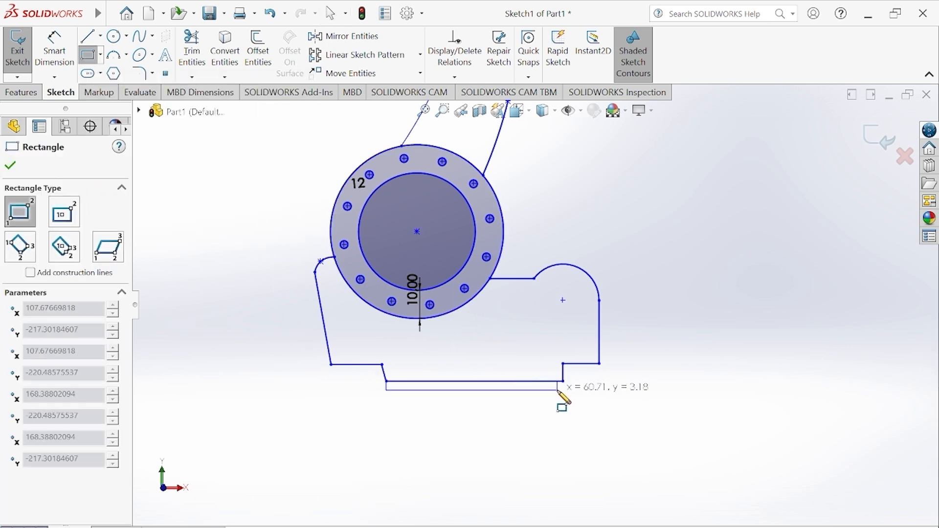
pyautogui.click(563, 394)
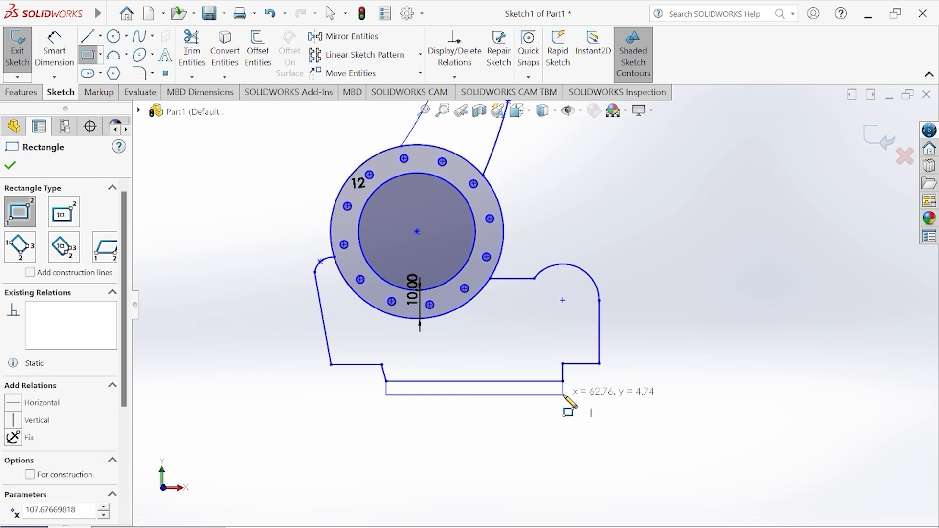
pyautogui.rightClick(563, 395)
pyautogui.click(590, 402)
# Dimension the bottom edge of the thin rectangle under the base to 60 mm.
pyautogui.click(54, 48)
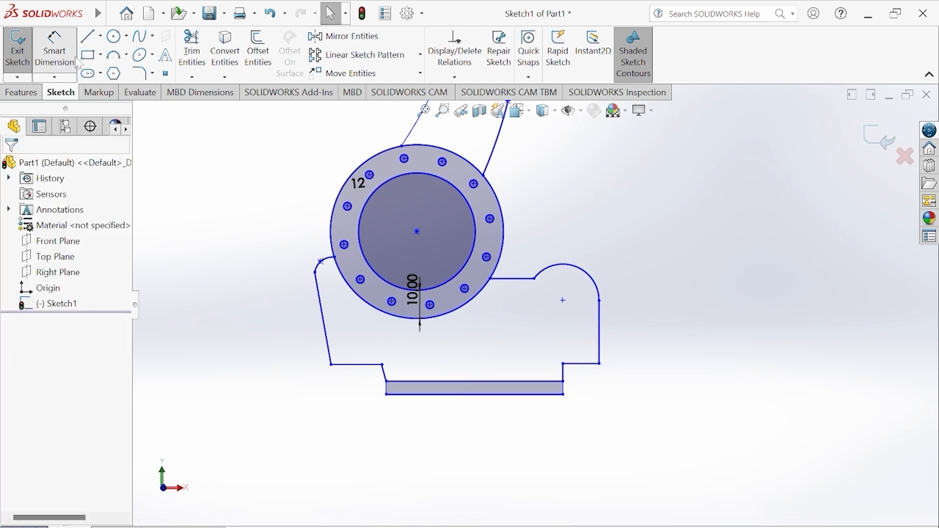
pyautogui.click(496, 396)
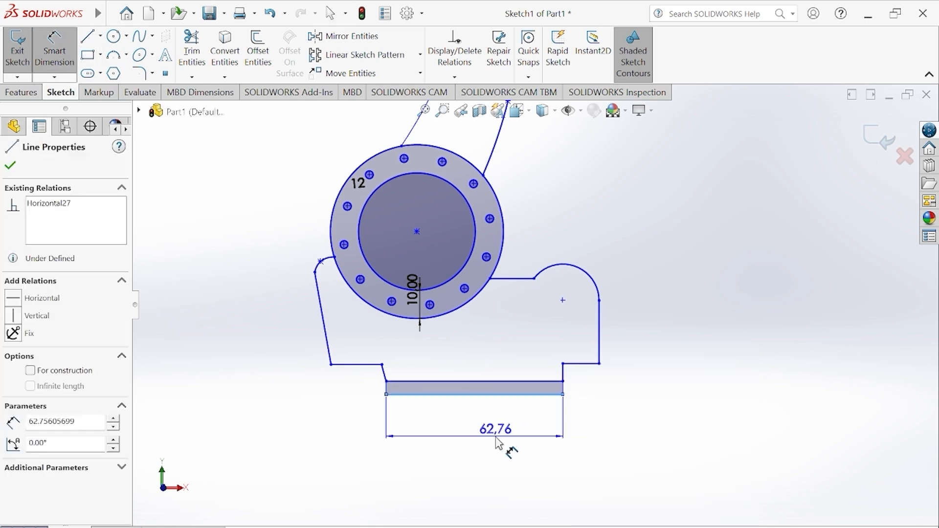
pyautogui.click(499, 497)
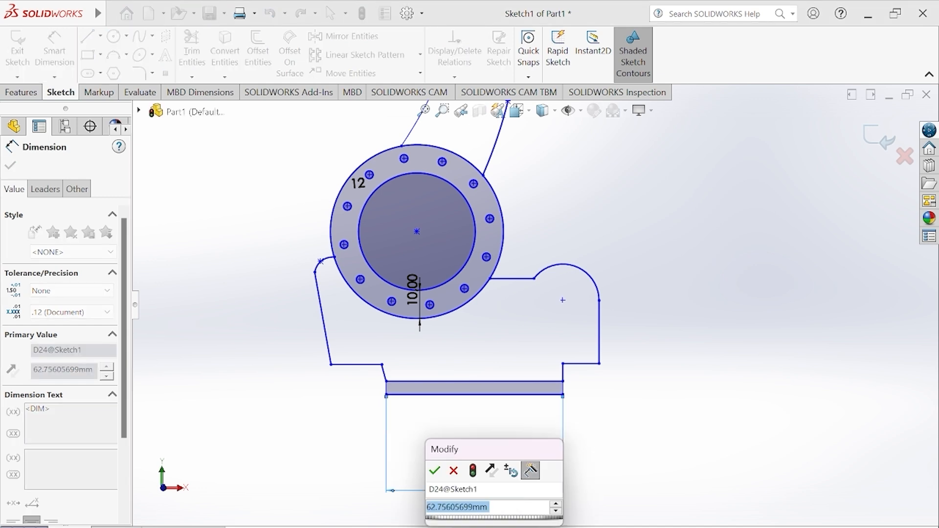
pyautogui.write('6')
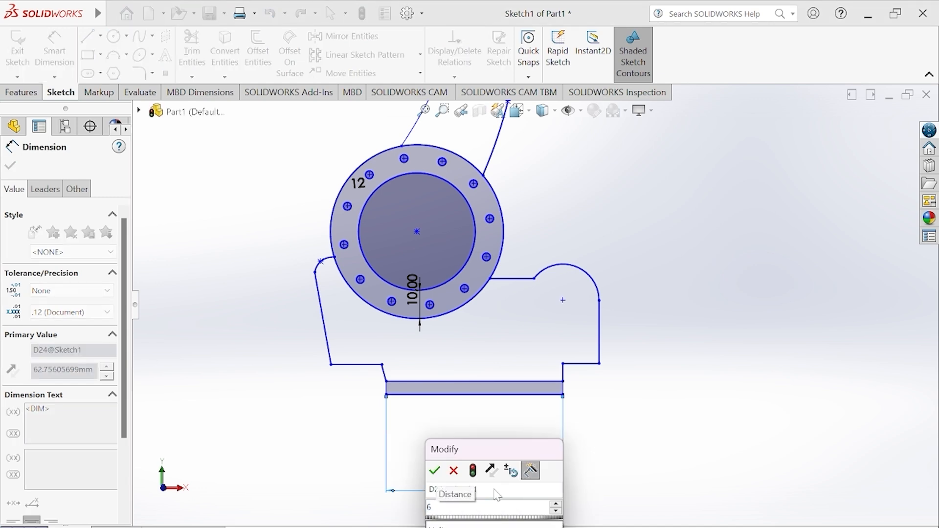
pyautogui.write('0')
pyautogui.press('Return')
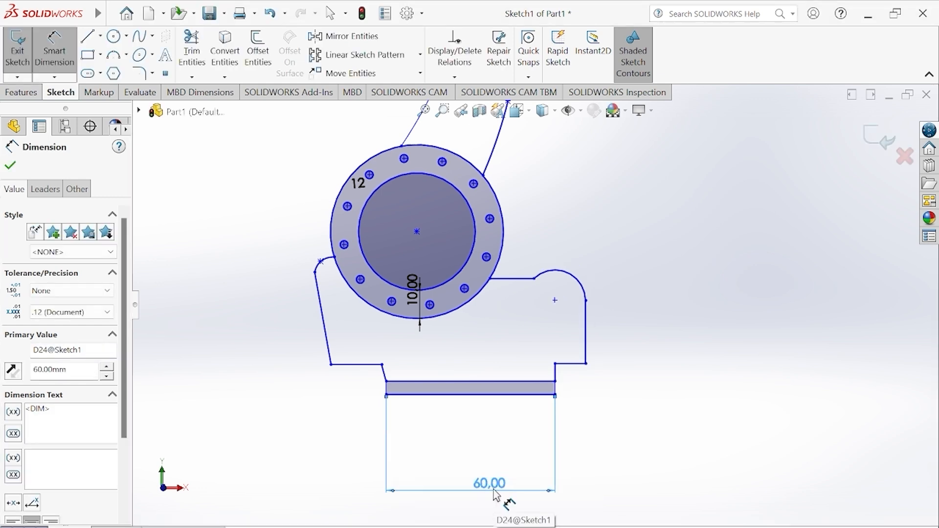
pyautogui.scroll(4, 504, 211)
pyautogui.press('Escape')
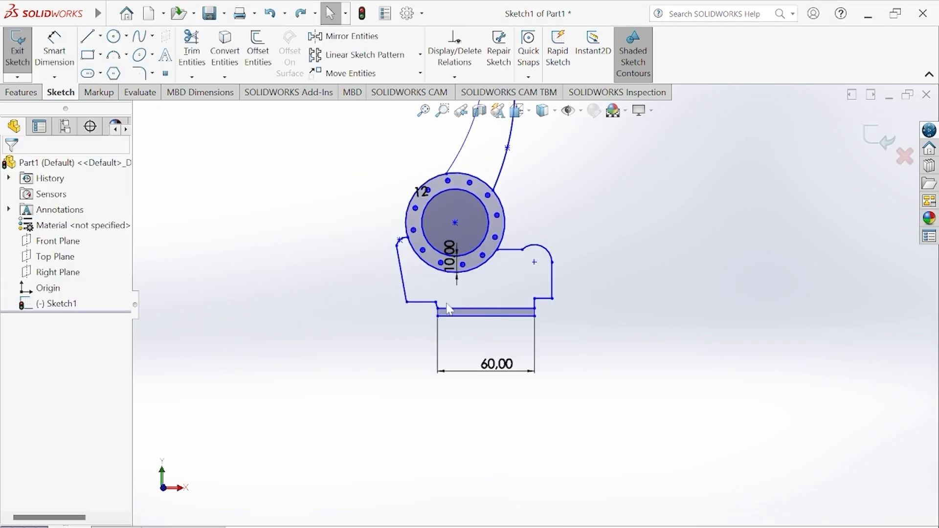
# Sketch a slanted line about 18.2 mm long, running down and outward from the thin rectangle's lower-left corner.
pyautogui.click(98, 41)
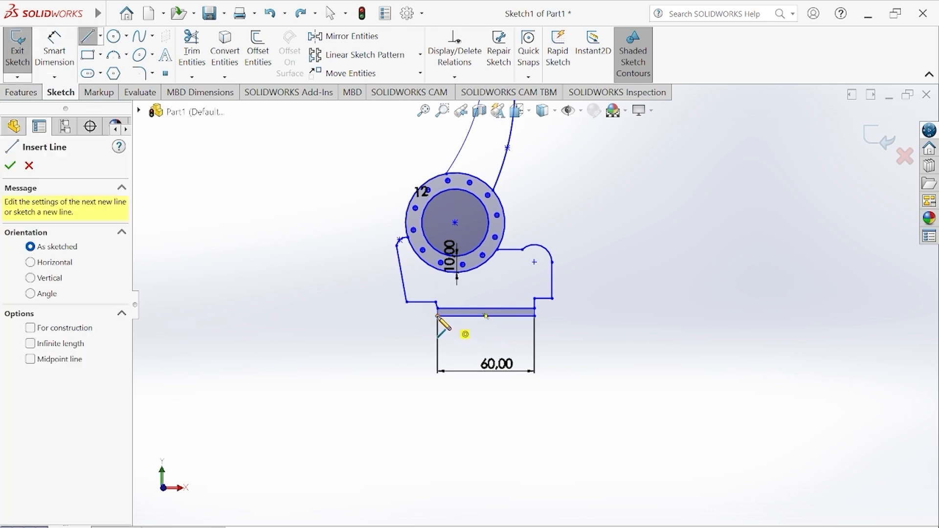
pyautogui.click(437, 316)
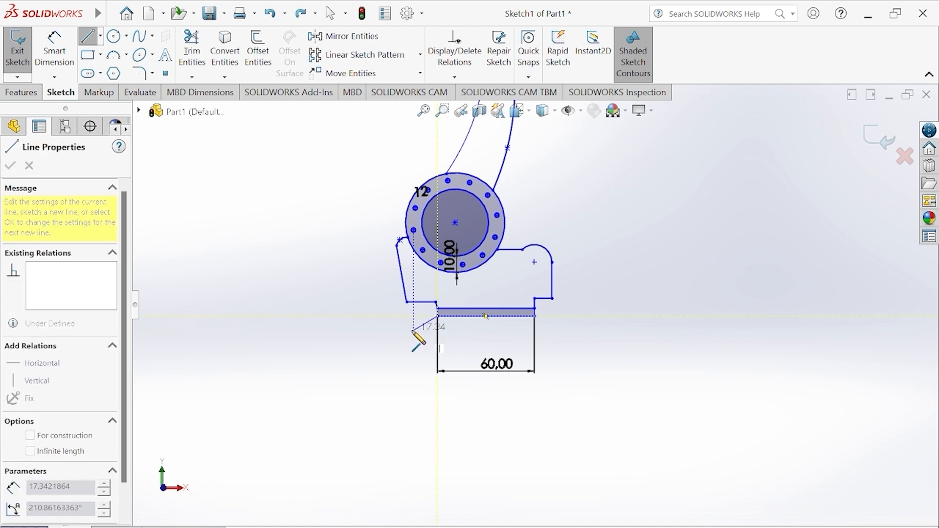
pyautogui.click(414, 333)
pyautogui.rightClick(413, 333)
pyautogui.click(462, 338)
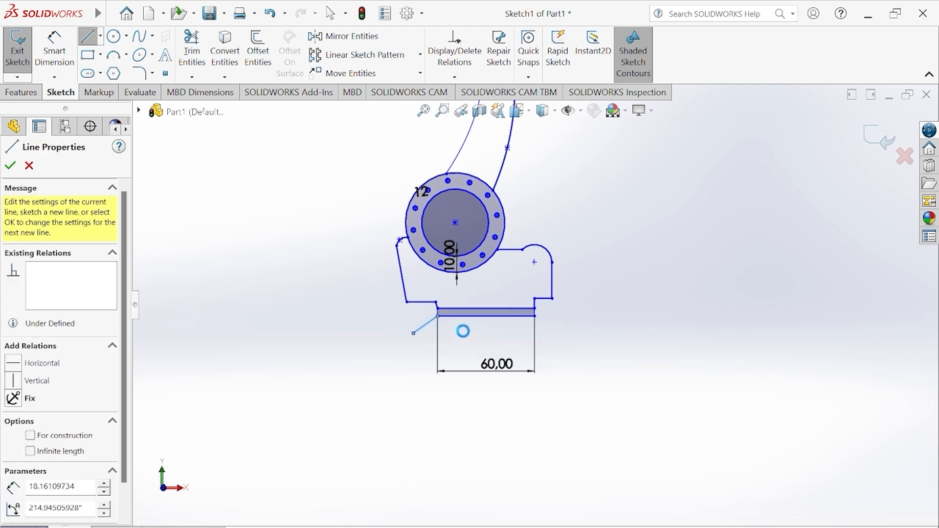
# Sketch a vertical centerline about 24.9 mm long downward from the midpoint of the thin rectangle's bottom edge.
pyautogui.scroll(-5, 535, 315)
pyautogui.scroll(3, 535, 314)
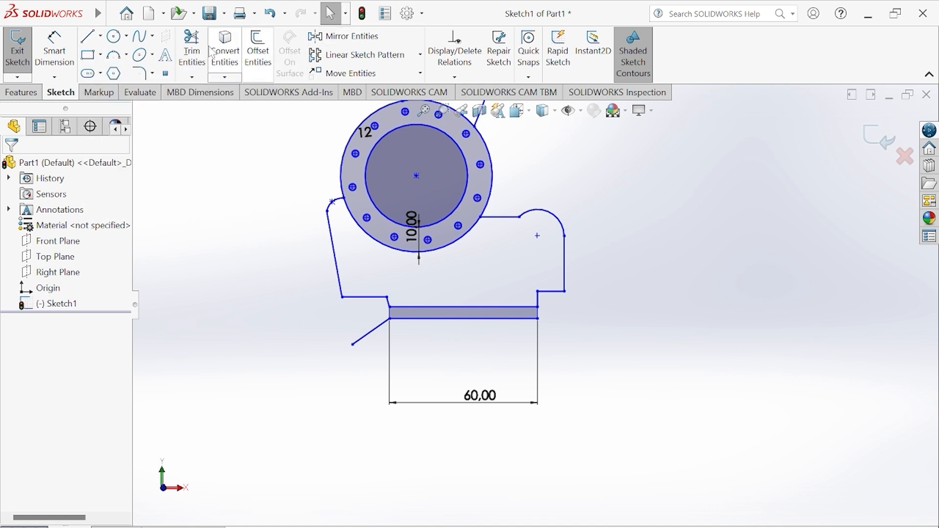
pyautogui.click(100, 36)
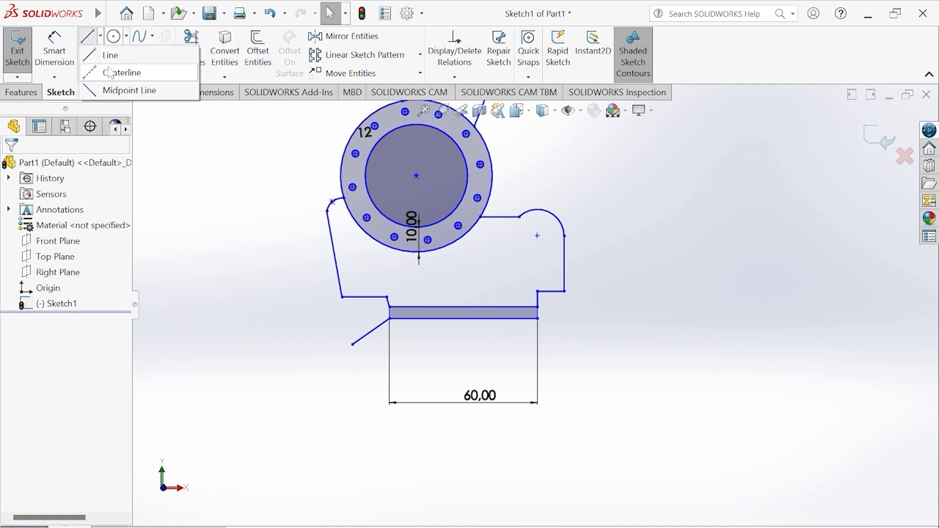
pyautogui.click(120, 71)
pyautogui.click(463, 318)
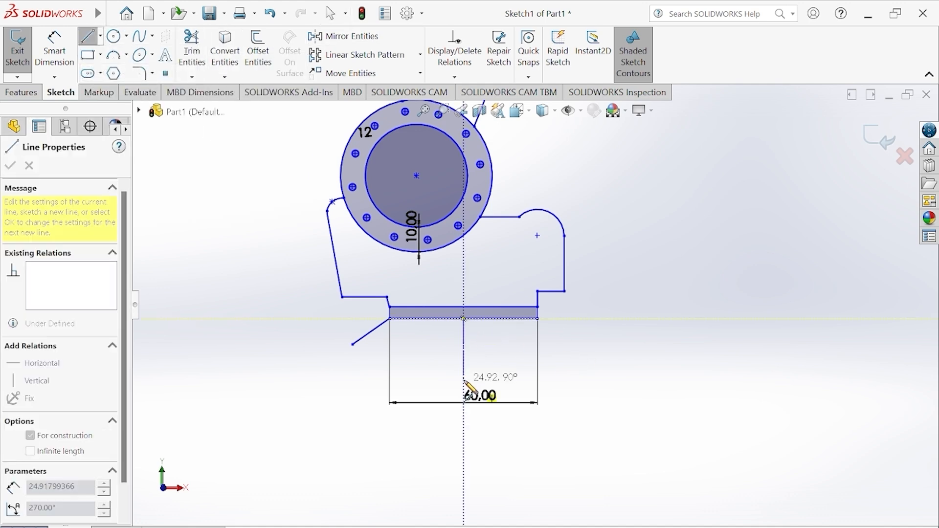
pyautogui.click(464, 381)
pyautogui.rightClick(463, 381)
pyautogui.click(484, 391)
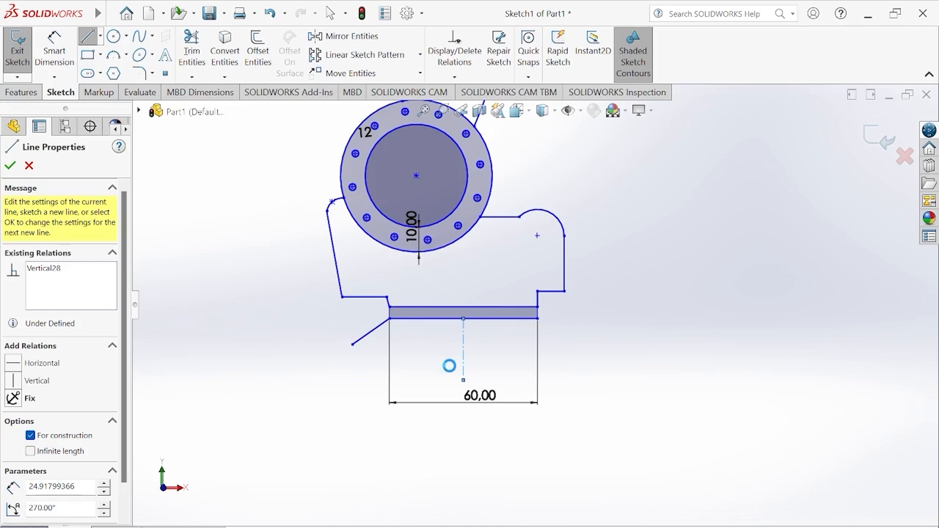
# Mirror the slanted line about the vertical centerline, keeping the original.
pyautogui.click(351, 37)
pyautogui.click(363, 339)
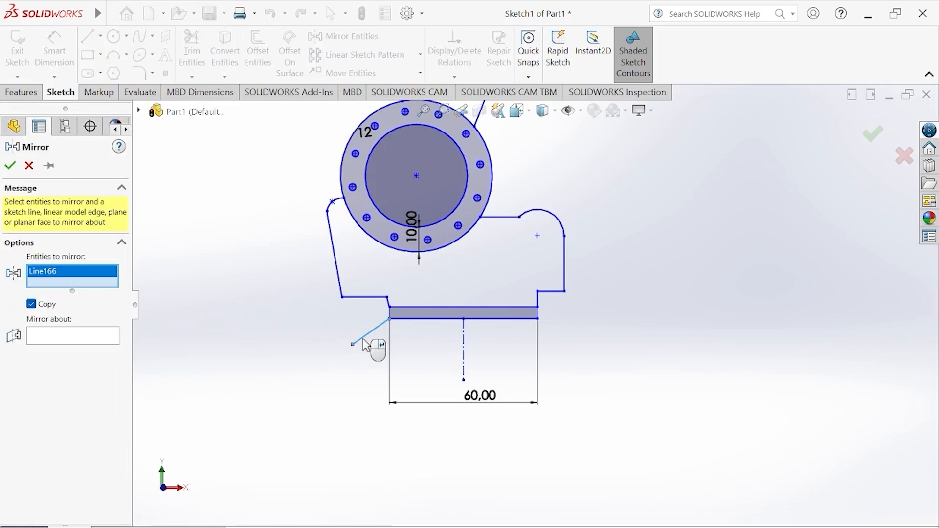
pyautogui.click(77, 337)
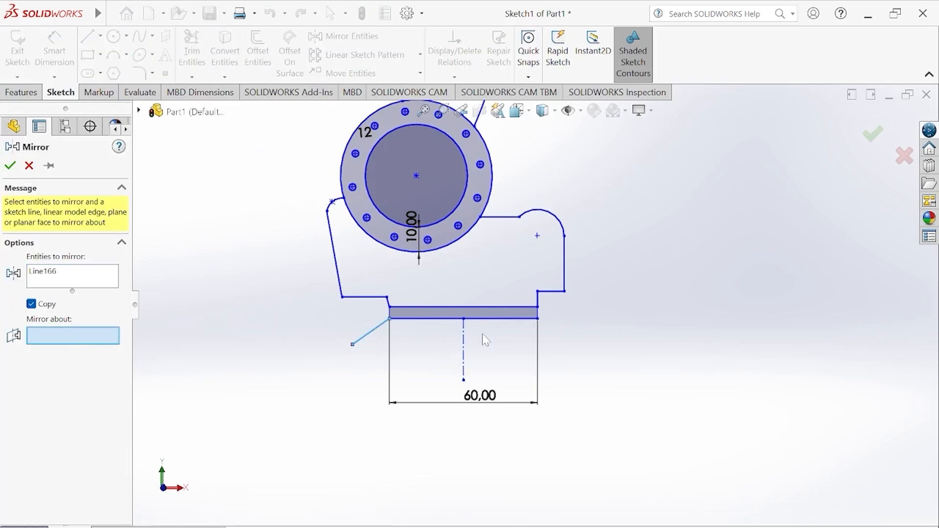
pyautogui.click(464, 349)
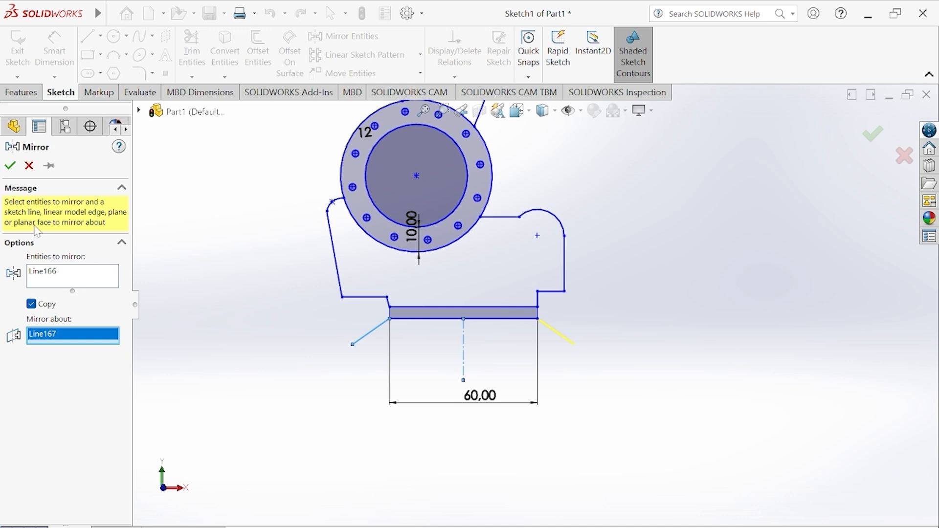
pyautogui.click(9, 166)
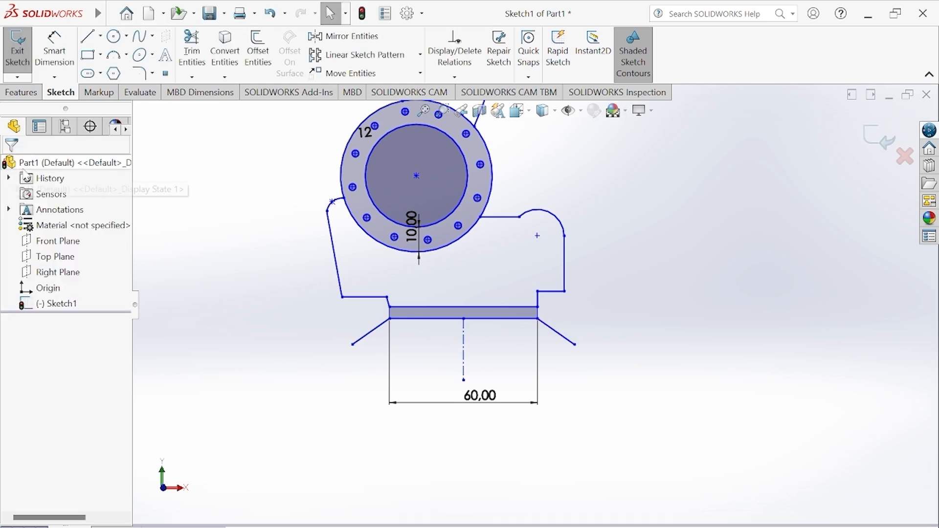
# Close the flared section with a horizontal line joining the lower ends of the two slanted lines.
pyautogui.click(182, 69)
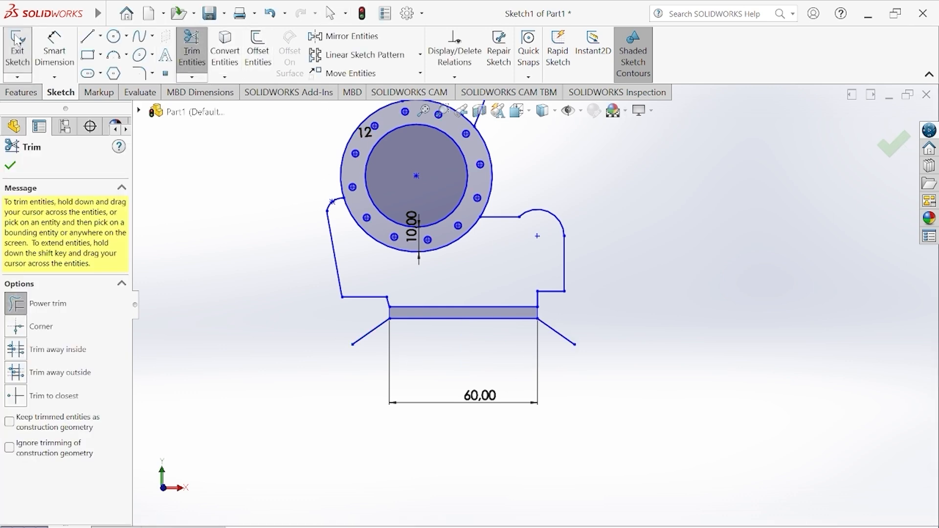
pyautogui.click(87, 36)
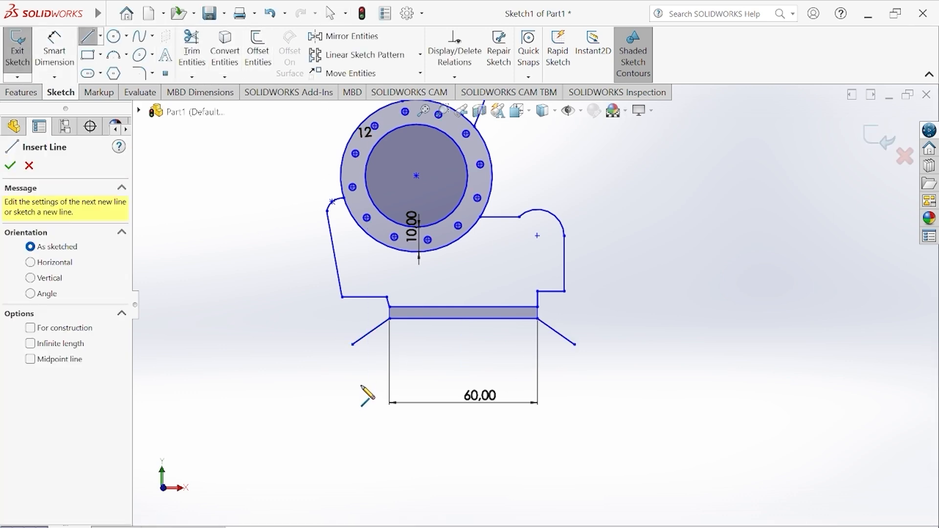
pyautogui.click(352, 344)
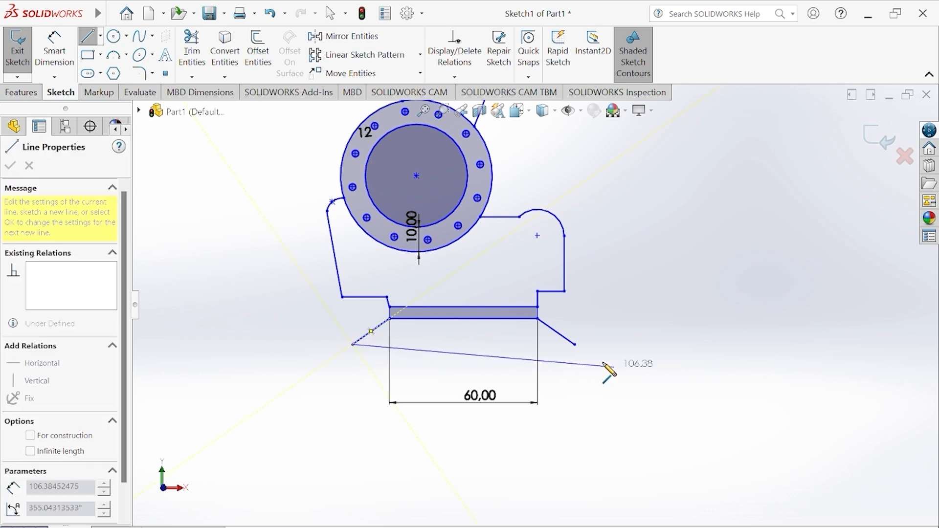
pyautogui.click(574, 345)
pyautogui.rightClick(576, 346)
pyautogui.click(587, 357)
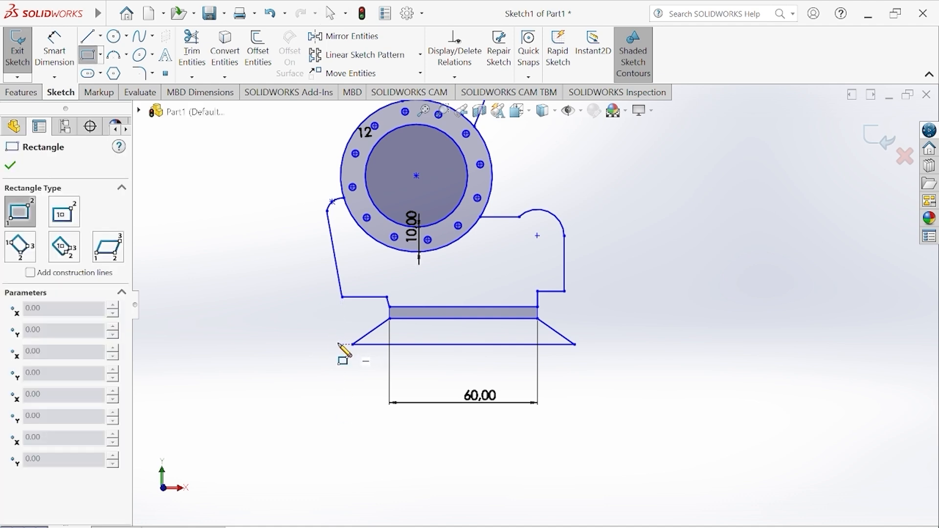
# Sketch a corner rectangle about 101 by 7 mm as the foot plate, with its top edge along the flared section's bottom line.
pyautogui.click(339, 344)
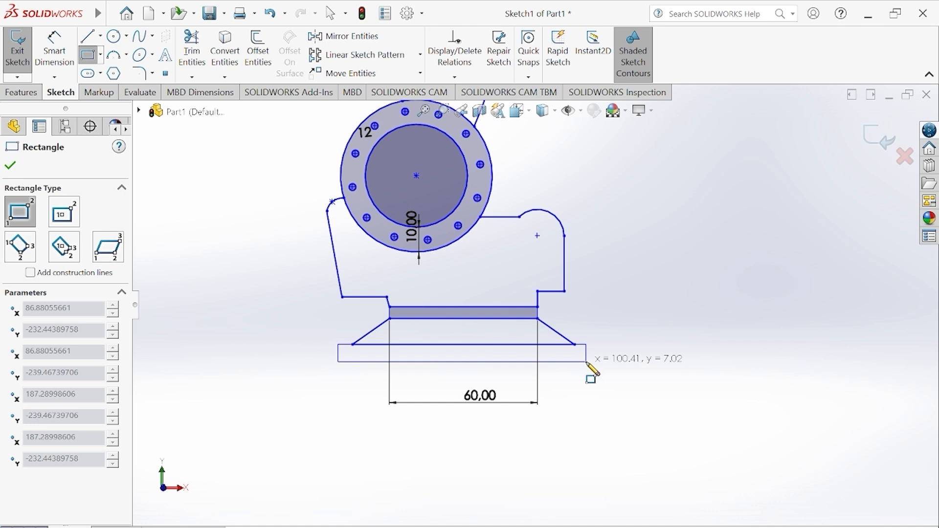
pyautogui.click(588, 366)
pyautogui.rightClick(589, 365)
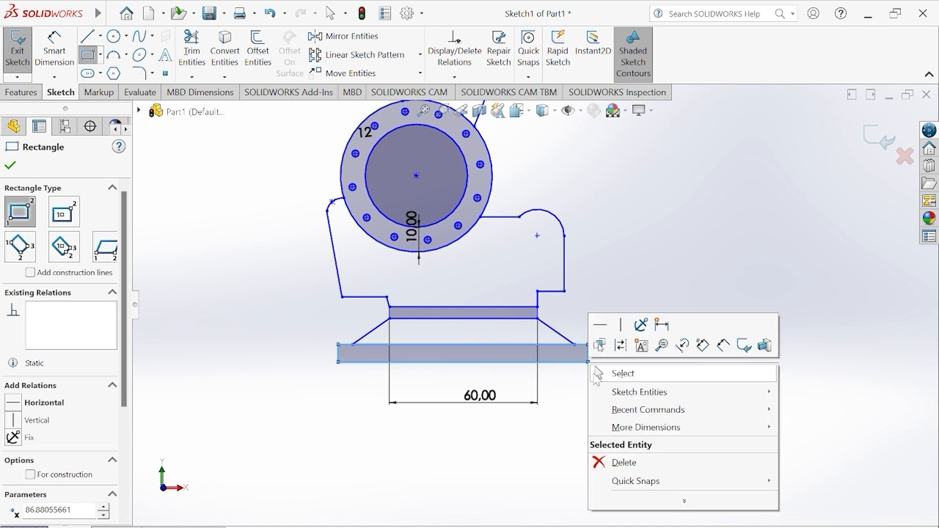
pyautogui.click(621, 371)
# Dimension the foot plate's right overhang, from the flared section's lower right end to the plate's upper right corner, as 6 mm.
pyautogui.click(71, 57)
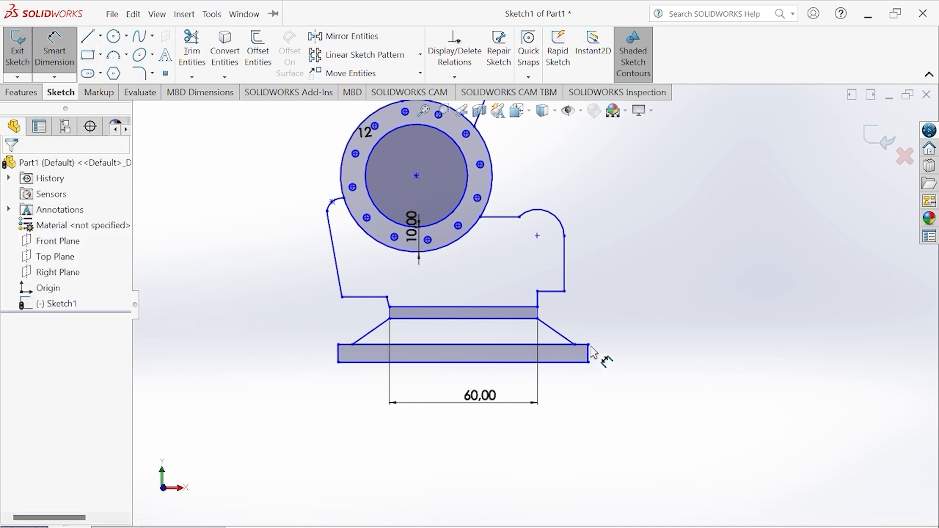
pyautogui.click(575, 346)
pyautogui.click(588, 345)
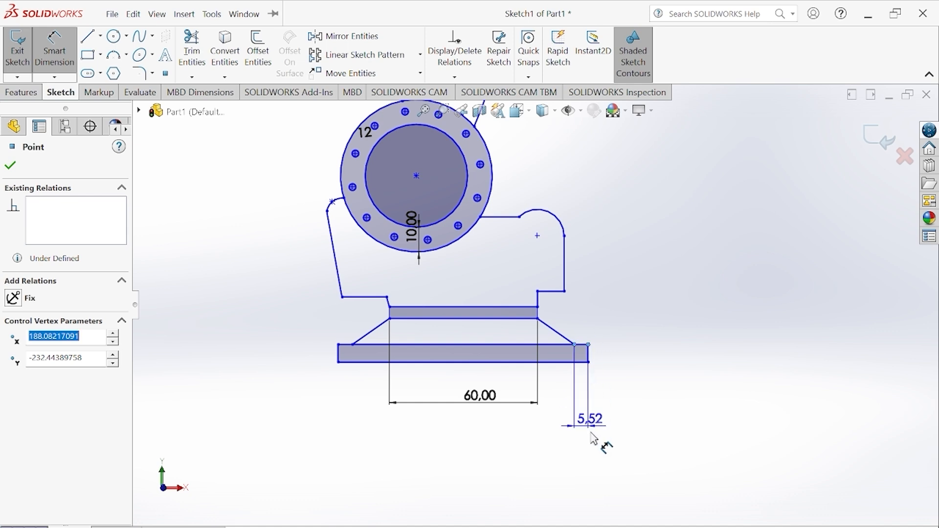
pyautogui.click(593, 442)
pyautogui.write('6')
pyautogui.press('Return')
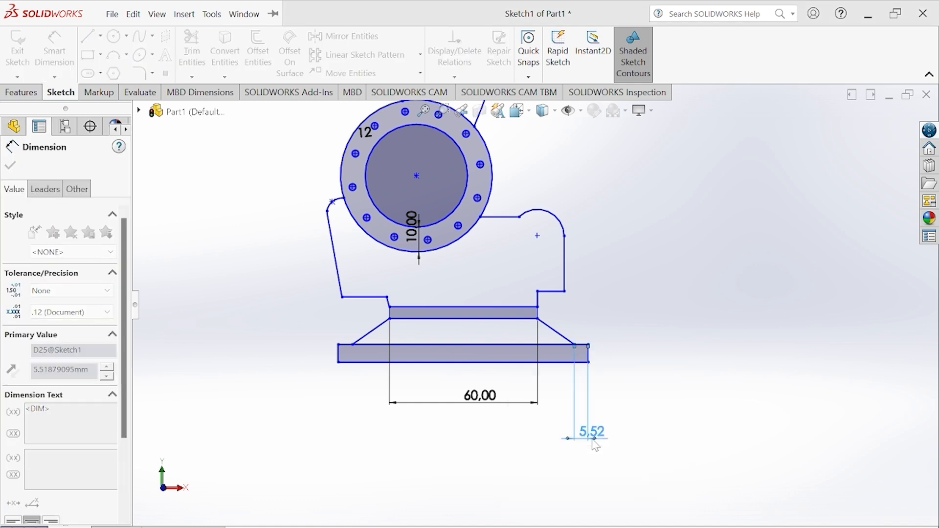
# Dimension the foot plate's left overhang, from the flared section's lower left end to the plate's upper left corner, as 6 mm.
pyautogui.scroll(-5, 343, 334)
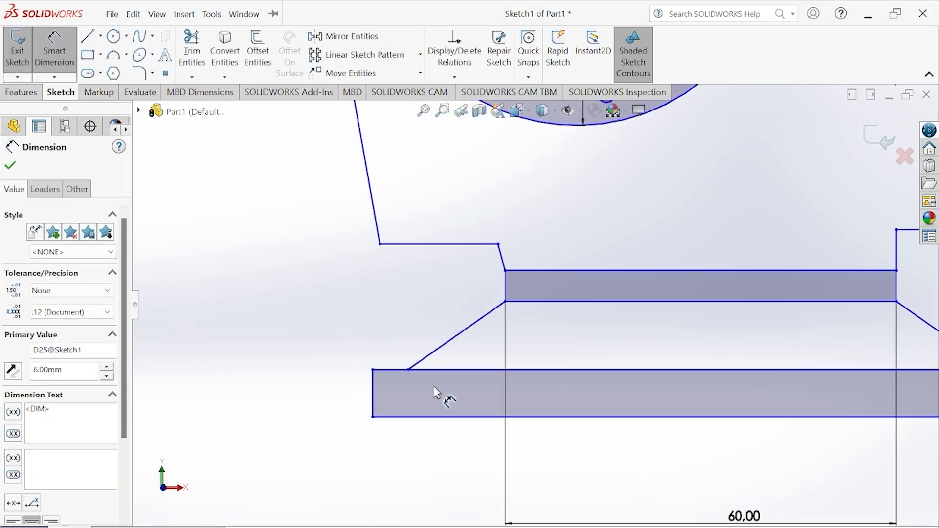
pyautogui.click(408, 370)
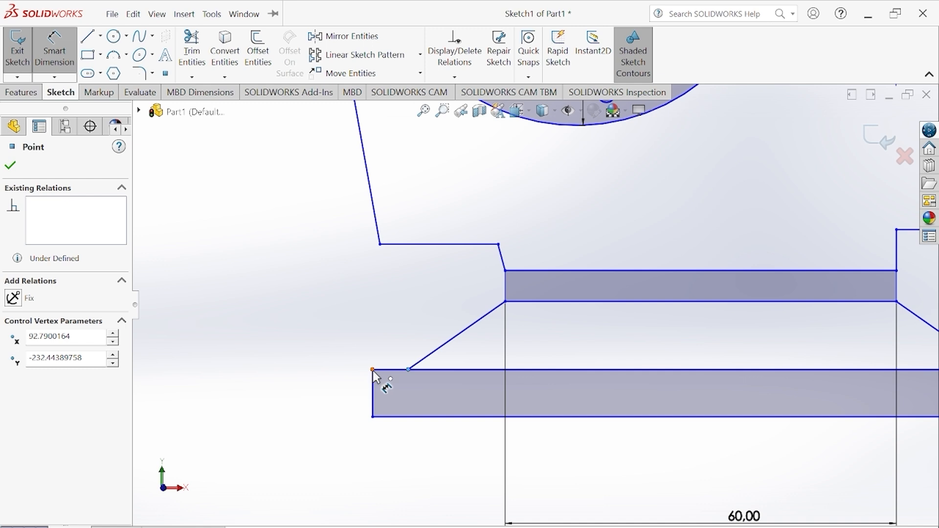
pyautogui.click(373, 370)
pyautogui.click(394, 472)
pyautogui.write('6')
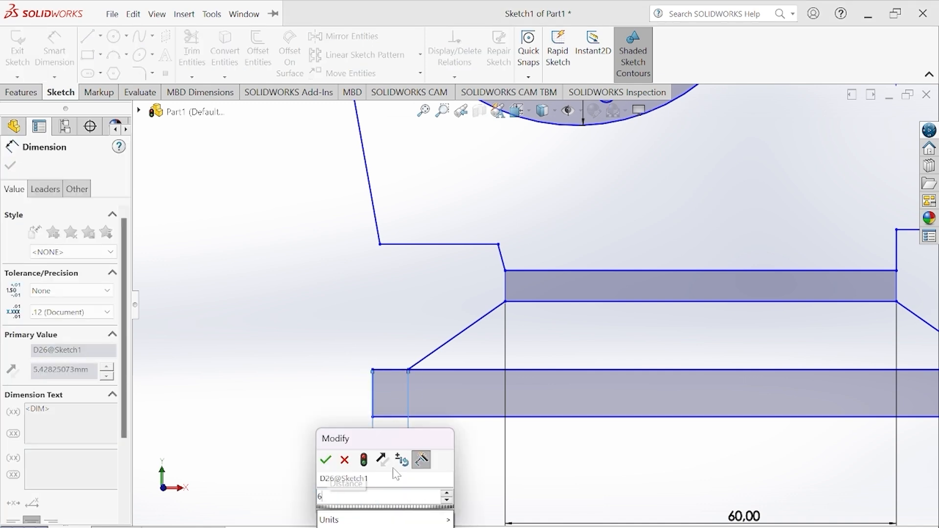
pyautogui.press('Return')
pyautogui.scroll(5, 631, 384)
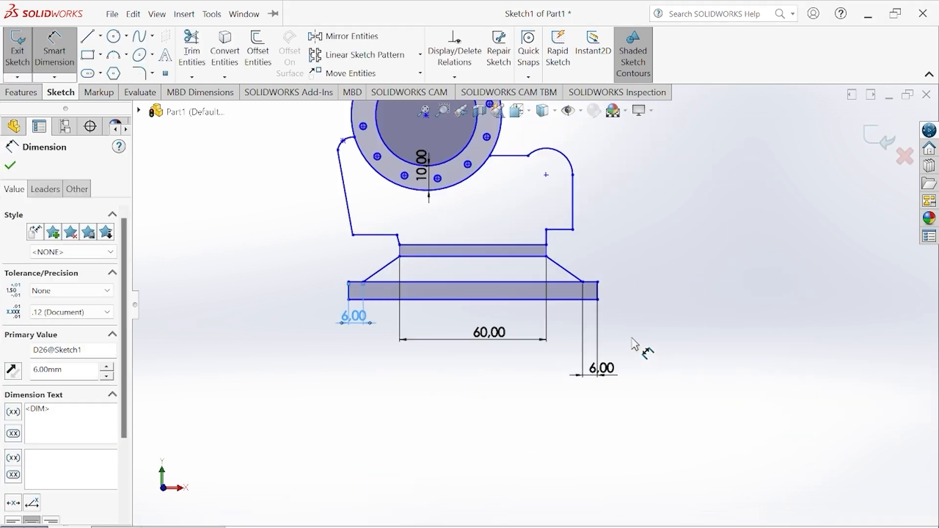
pyautogui.click(10, 166)
# Examine the whole arm profile from gripper to base, including the housing around the 20-tooth joint.
pyautogui.scroll(5, 527, 229)
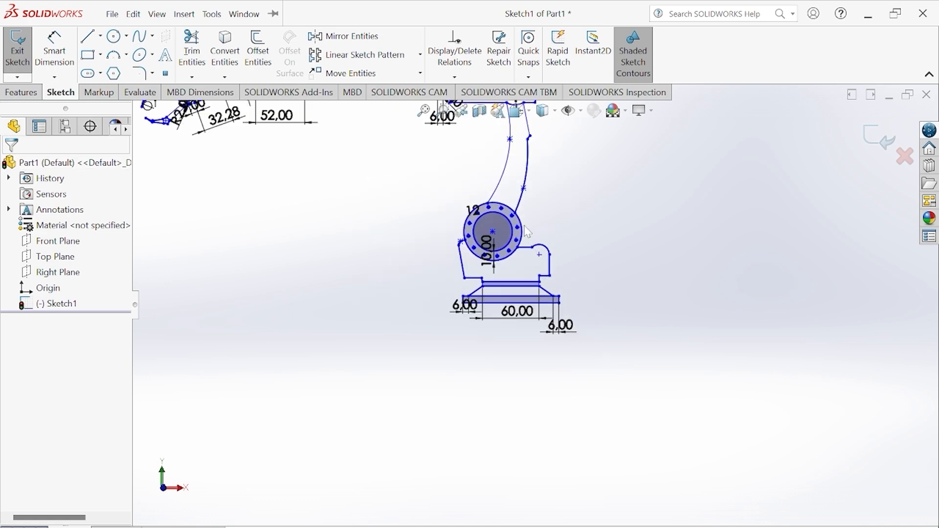
pyautogui.scroll(4, 544, 307)
pyautogui.scroll(-3, 533, 200)
pyautogui.scroll(-3, 544, 326)
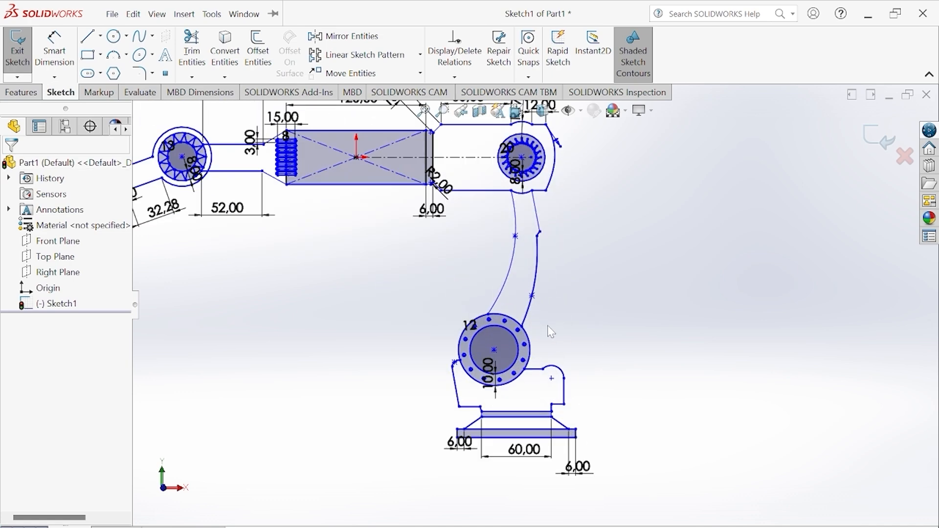
pyautogui.scroll(2, 529, 306)
pyautogui.scroll(-3, 513, 255)
pyautogui.scroll(3, 513, 254)
pyautogui.scroll(-1, 514, 254)
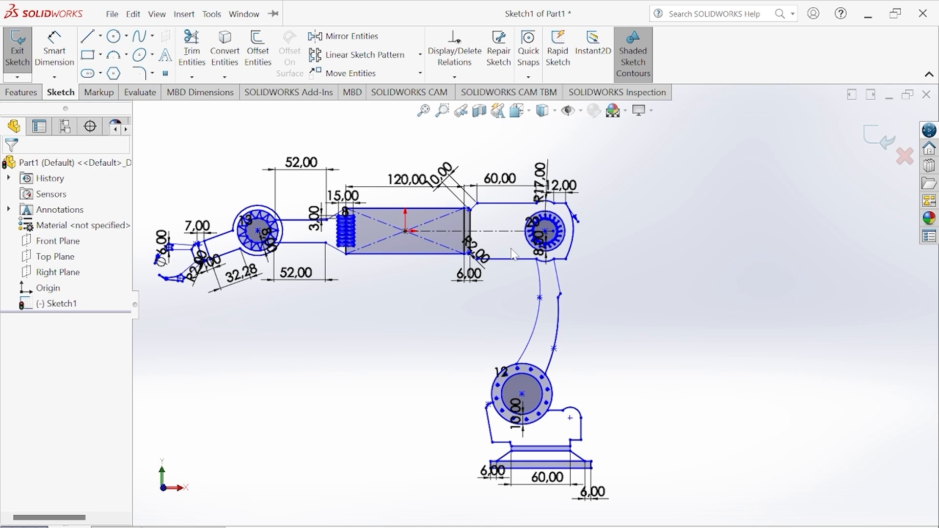
pyautogui.scroll(-4, 536, 228)
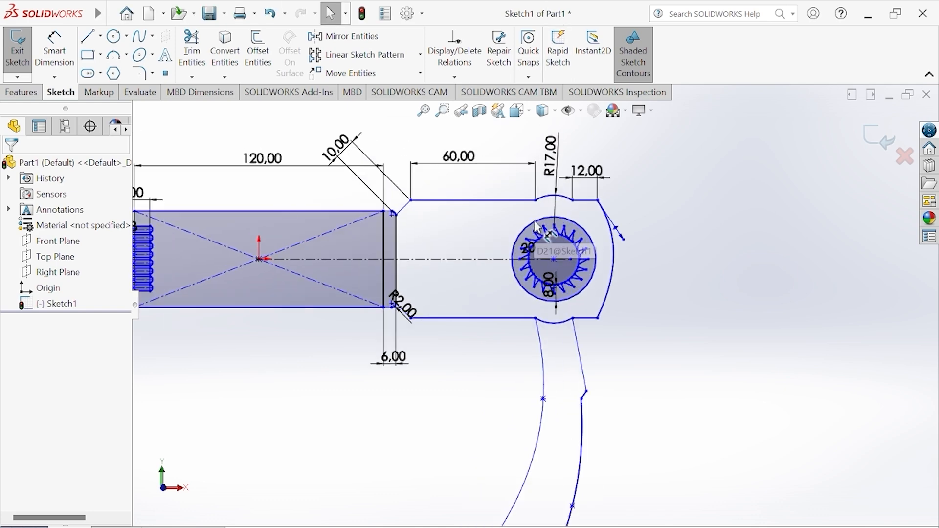
pyautogui.scroll(3, 514, 195)
pyautogui.scroll(-3, 506, 180)
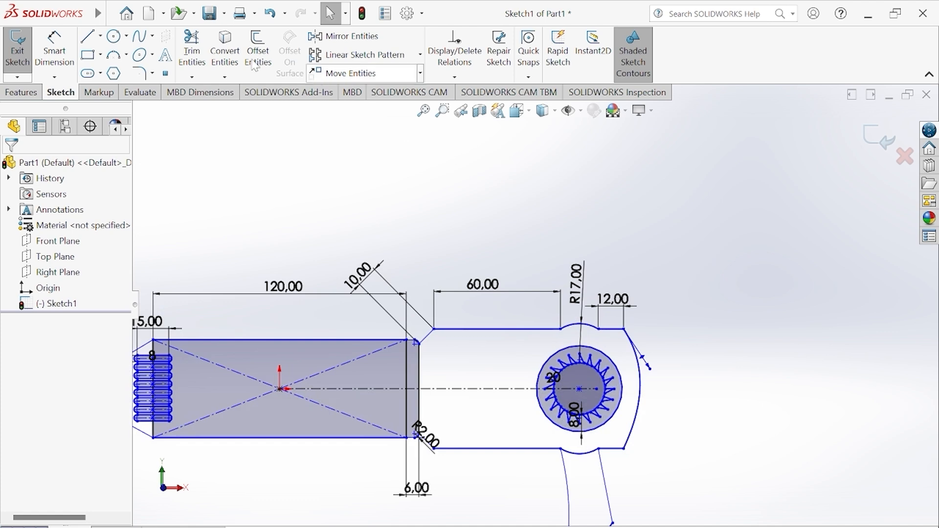
# Sketch a spline from the joint housing's upper left corner, arching over the toothed joint through five intermediate points, to its lower right corner.
pyautogui.click(140, 35)
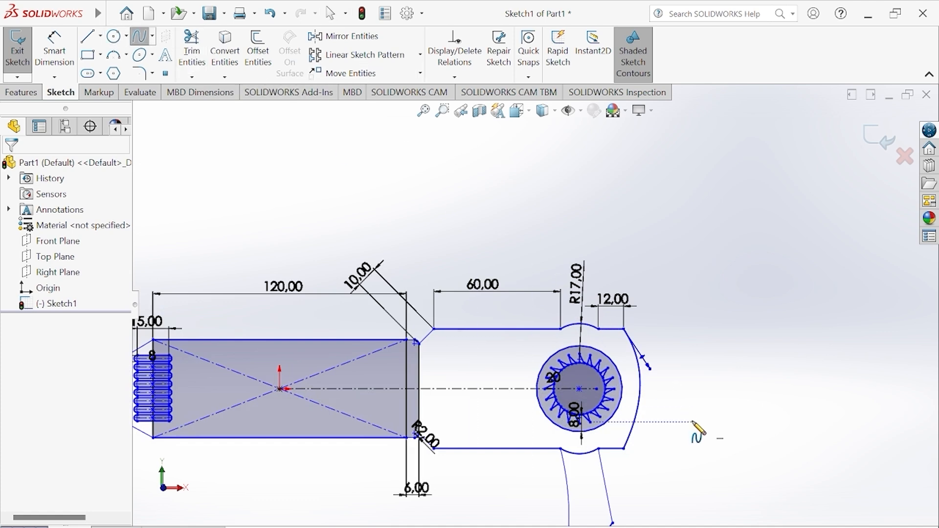
pyautogui.click(434, 329)
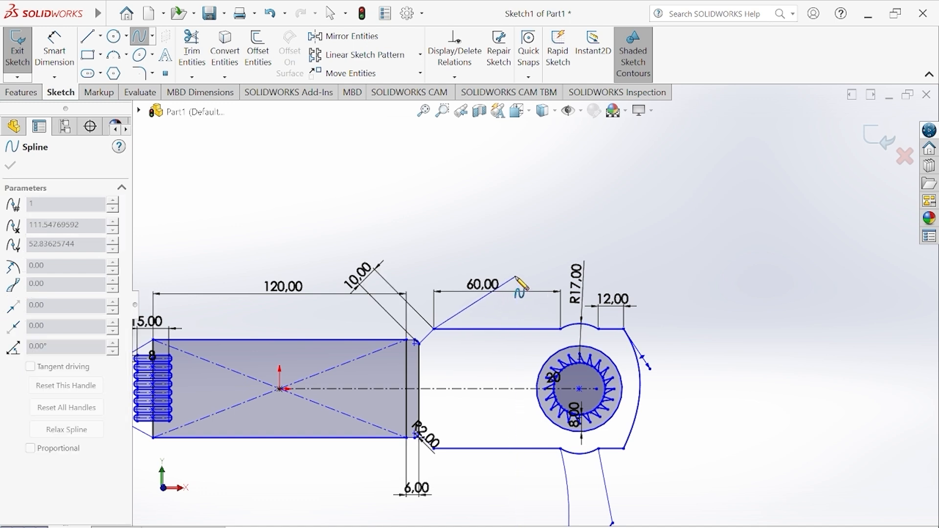
pyautogui.click(518, 275)
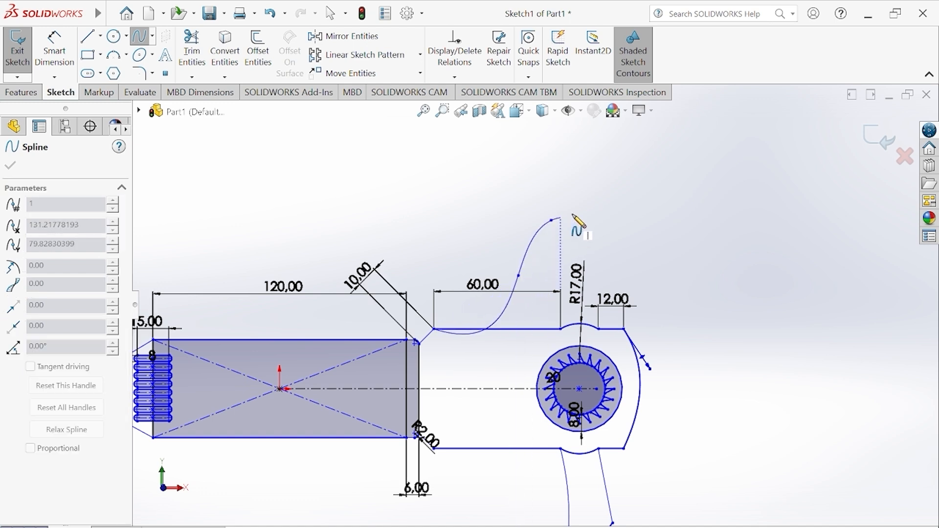
pyautogui.click(551, 220)
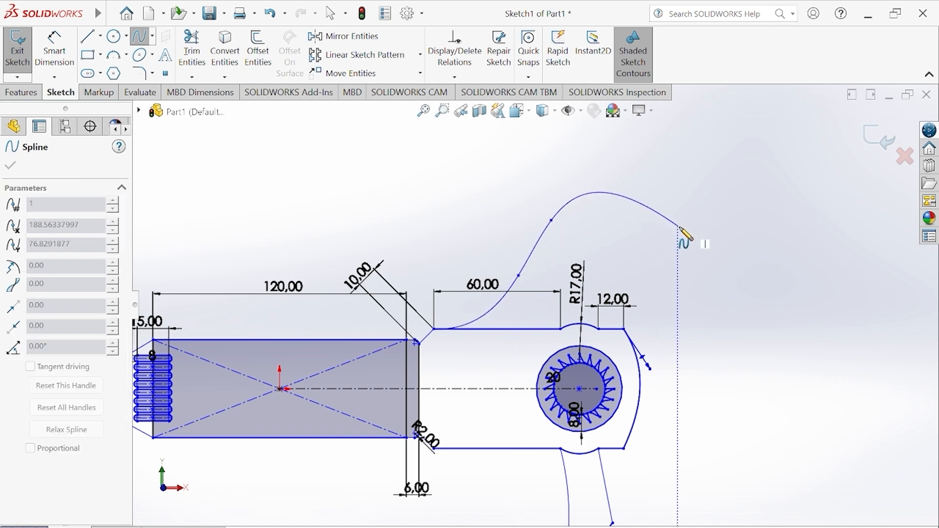
pyautogui.click(634, 207)
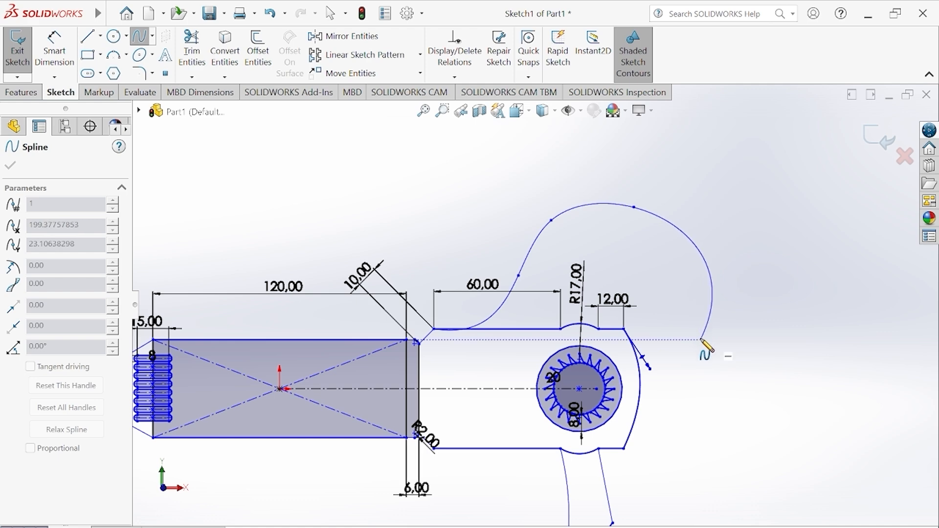
pyautogui.click(692, 296)
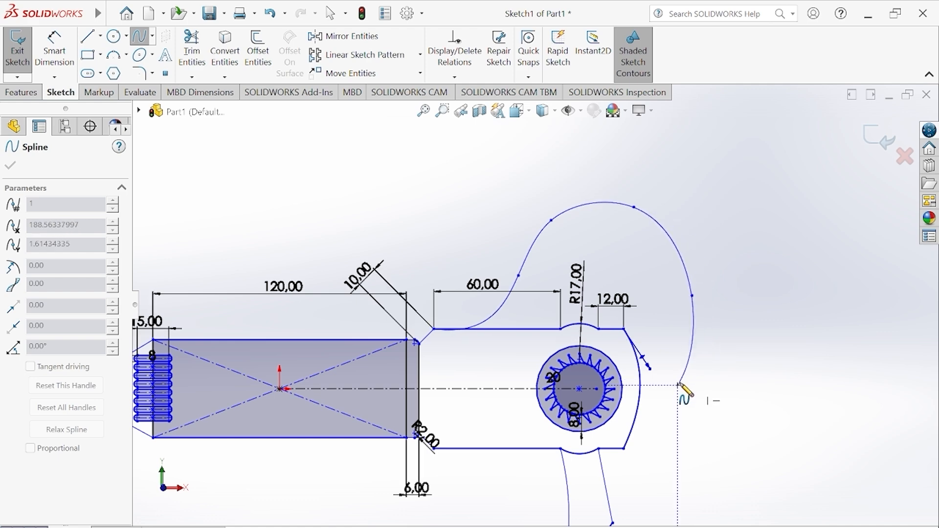
pyautogui.click(678, 385)
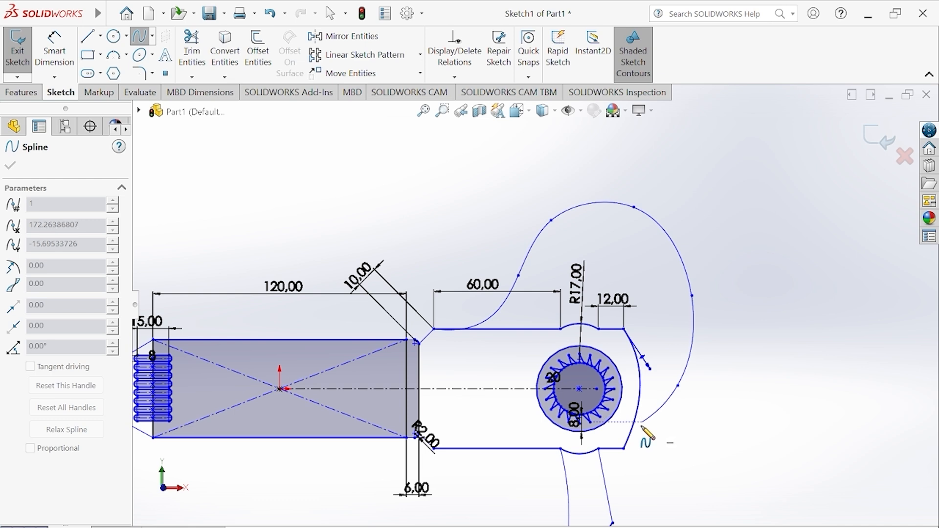
pyautogui.rightClick(626, 449)
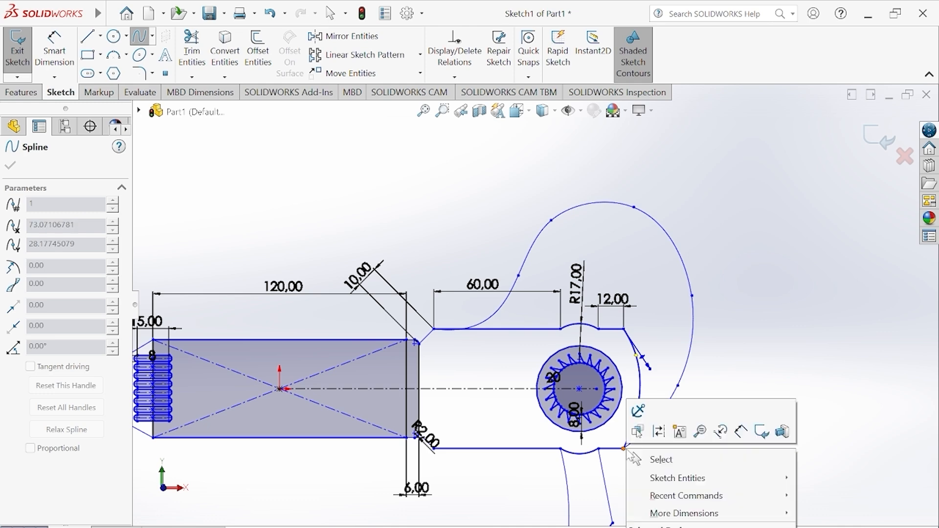
pyautogui.click(656, 457)
# Reshape the arching spline by lowering its two uppermost points and moving the adjacent right-hand point slightly outward.
pyautogui.scroll(-1, 638, 225)
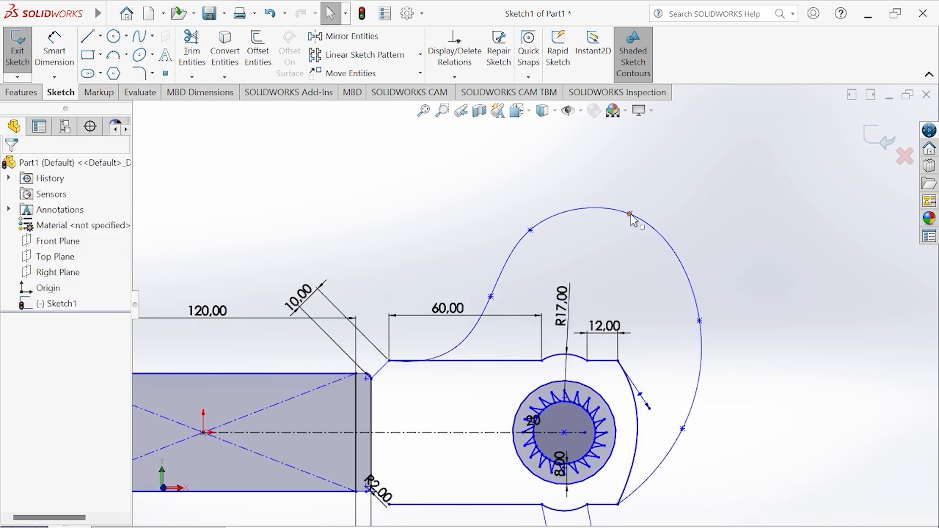
pyautogui.moveTo(630, 215); pyautogui.dragTo(637, 239)
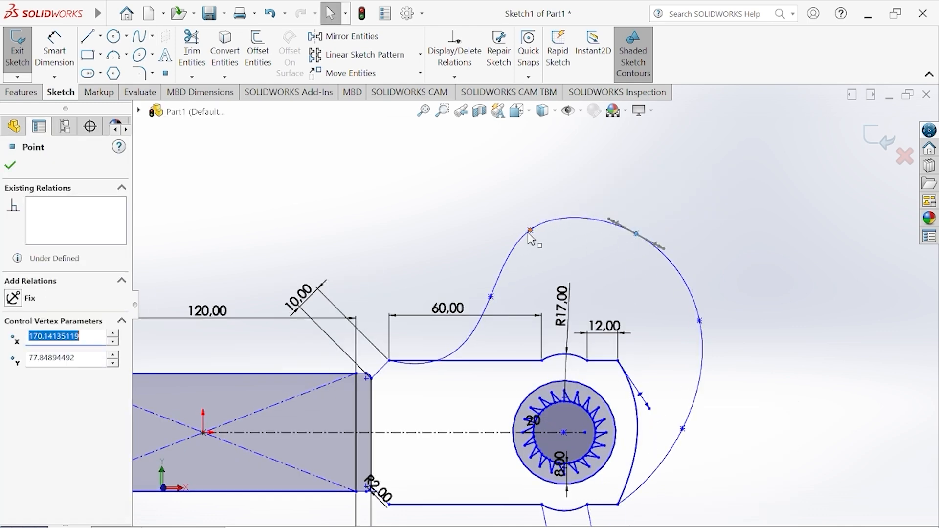
pyautogui.moveTo(529, 232); pyautogui.dragTo(544, 247)
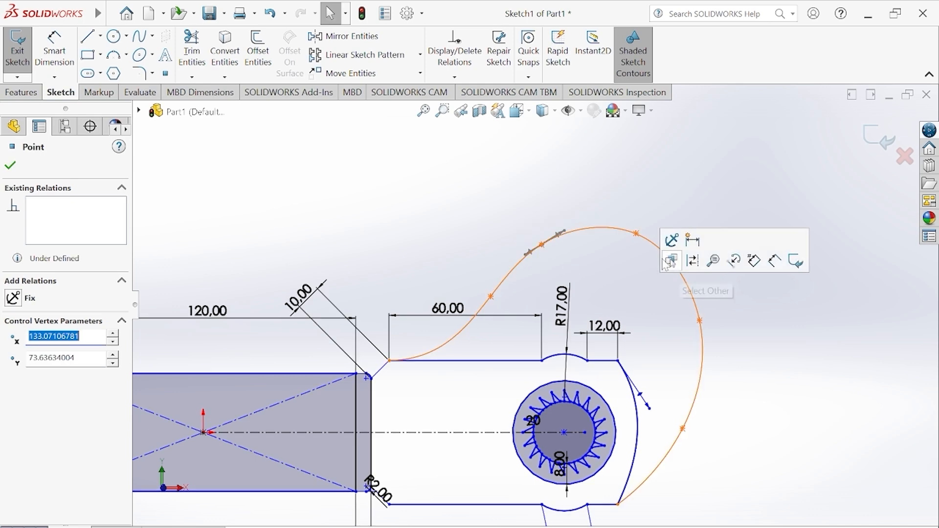
pyautogui.moveTo(636, 234); pyautogui.dragTo(637, 261)
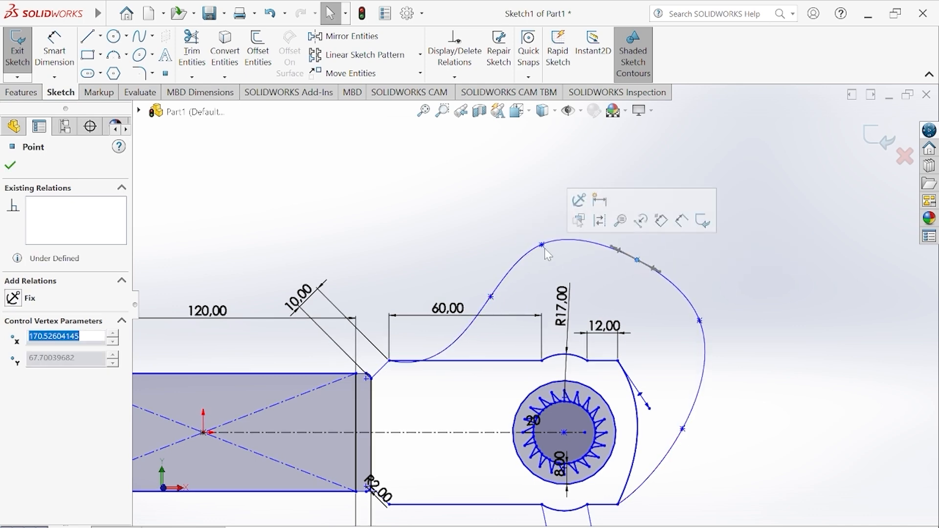
pyautogui.moveTo(541, 246); pyautogui.dragTo(553, 261)
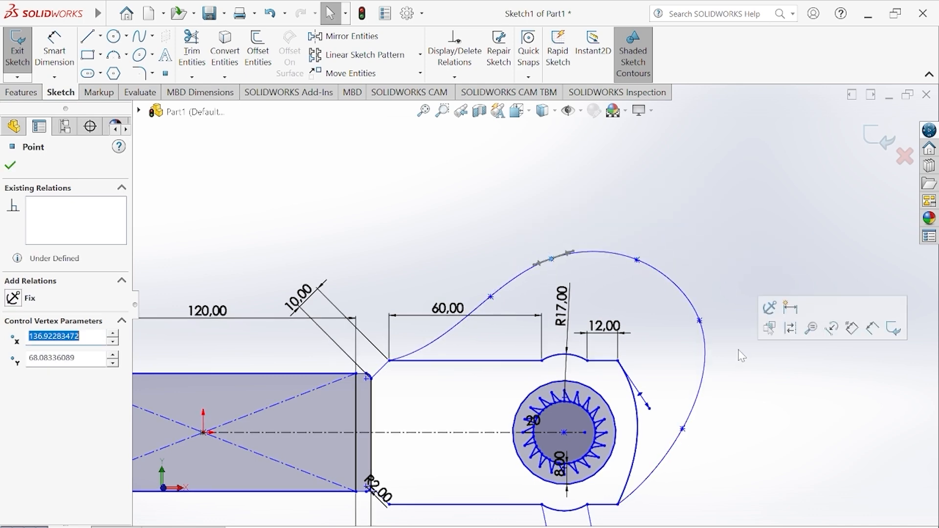
pyautogui.moveTo(699, 322); pyautogui.dragTo(708, 325)
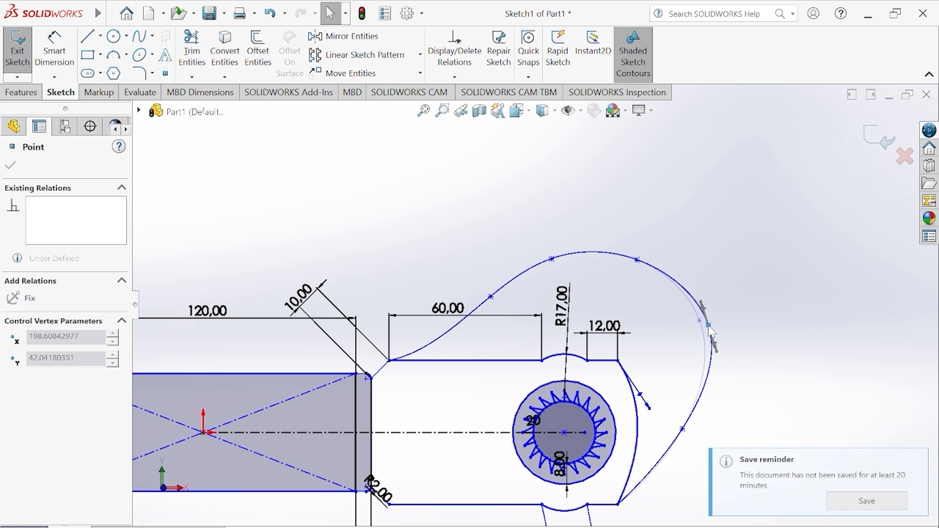
pyautogui.click(827, 335)
# Fine-tune the spline's crest by shifting its upper right point slightly outward and lowering its upper left point slightly.
pyautogui.scroll(5, 680, 382)
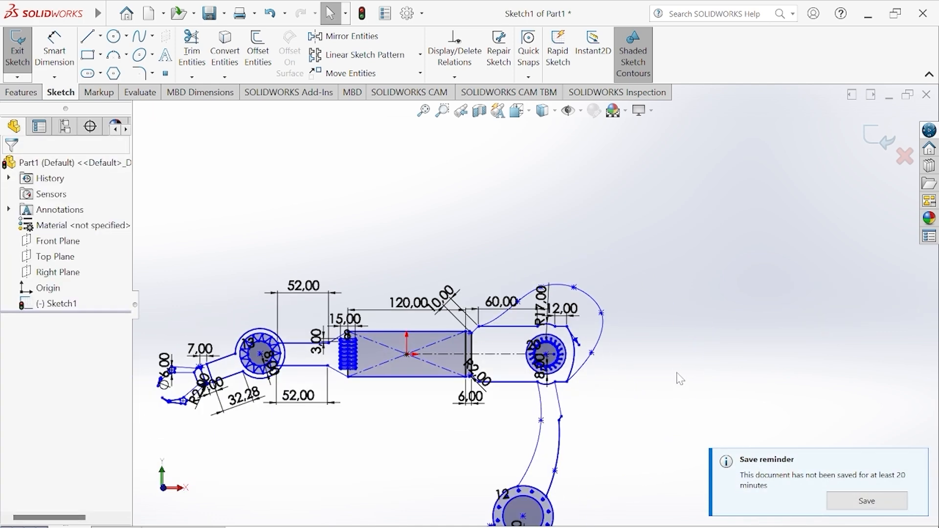
pyautogui.moveTo(574, 287)
pyautogui.mouseDown()
pyautogui.moveTo(576, 278)
pyautogui.moveTo(579, 288)
pyautogui.mouseUp()
pyautogui.scroll(-6, 542, 291)
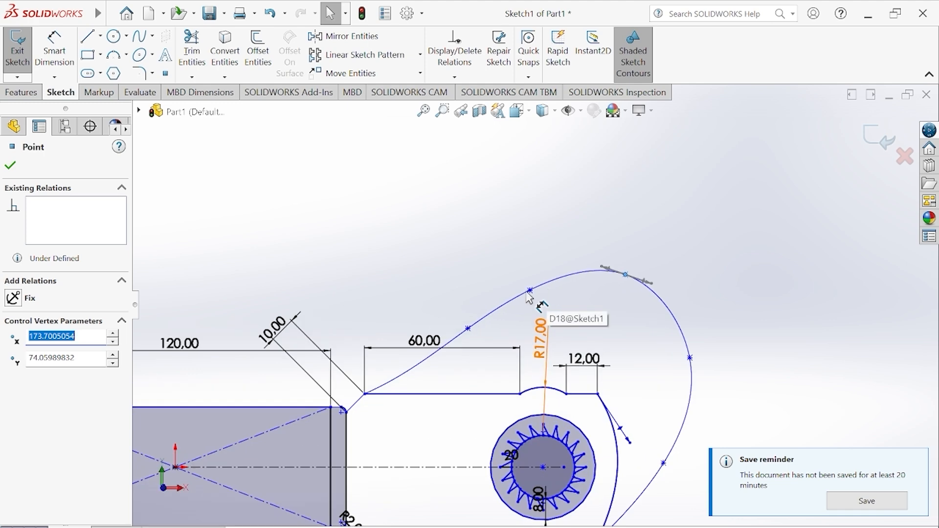
pyautogui.press('Escape')
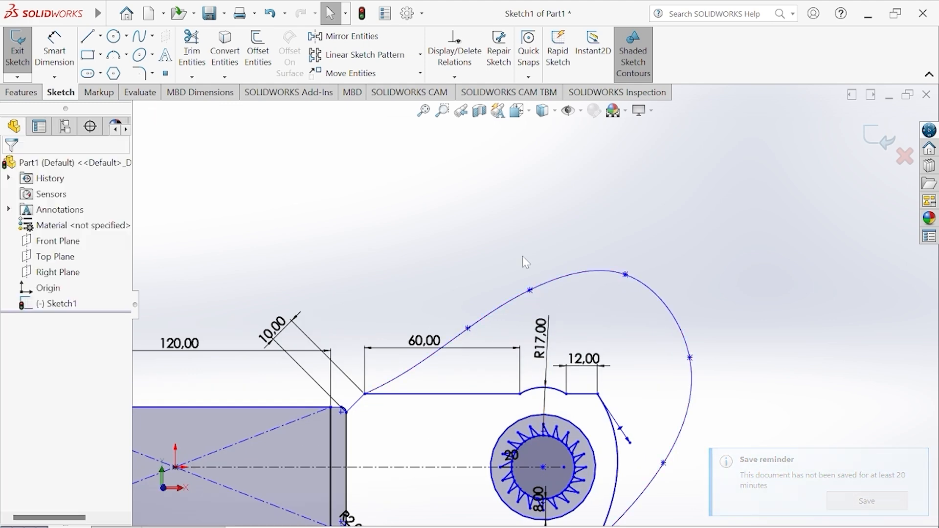
pyautogui.moveTo(530, 290)
pyautogui.mouseDown()
pyautogui.moveTo(541, 303)
pyautogui.moveTo(533, 299)
pyautogui.mouseUp()
pyautogui.click(473, 335)
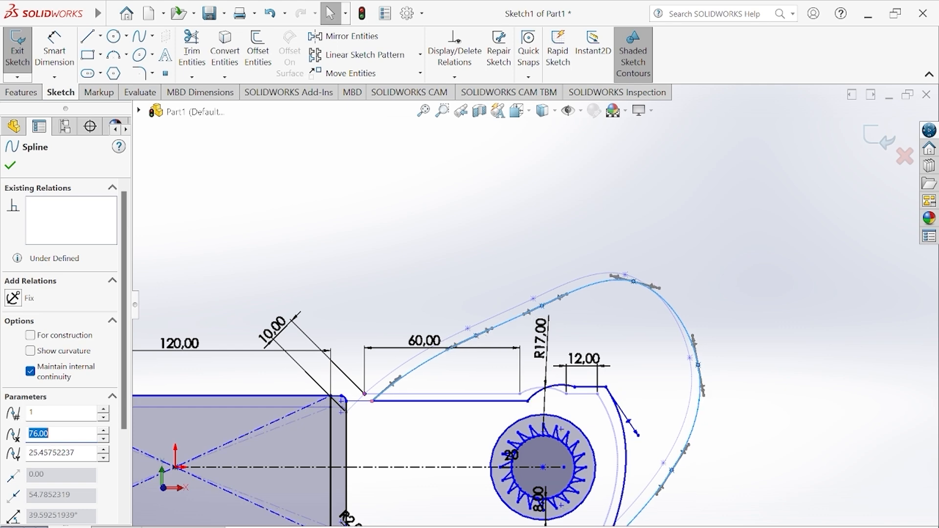
pyautogui.hotkey('ctrl', 'z')
pyautogui.click(483, 320)
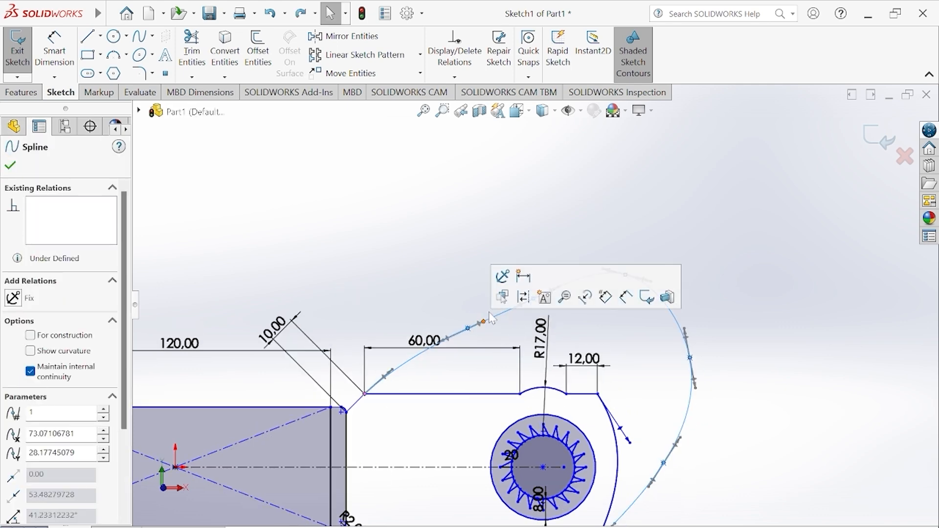
pyautogui.press('Escape')
# Move the spline's first intermediate point down and to the right so the curve leaves the housing's top edge more gradually.
pyautogui.moveTo(467, 328); pyautogui.dragTo(483, 339)
pyautogui.click(468, 328)
pyautogui.click(515, 248)
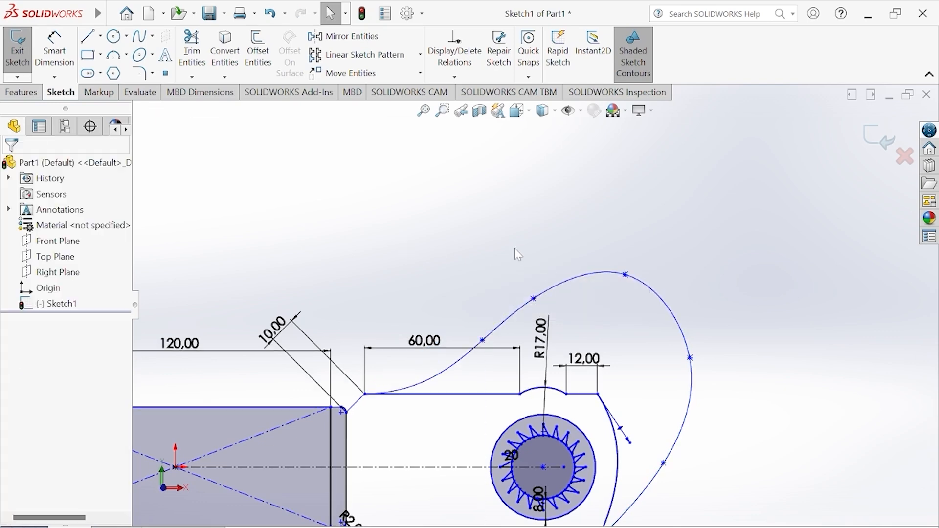
# Offset the spline arching over the upper joint by 2 mm, reversed to its outer side.
pyautogui.scroll(3, 534, 304)
pyautogui.scroll(-2, 568, 328)
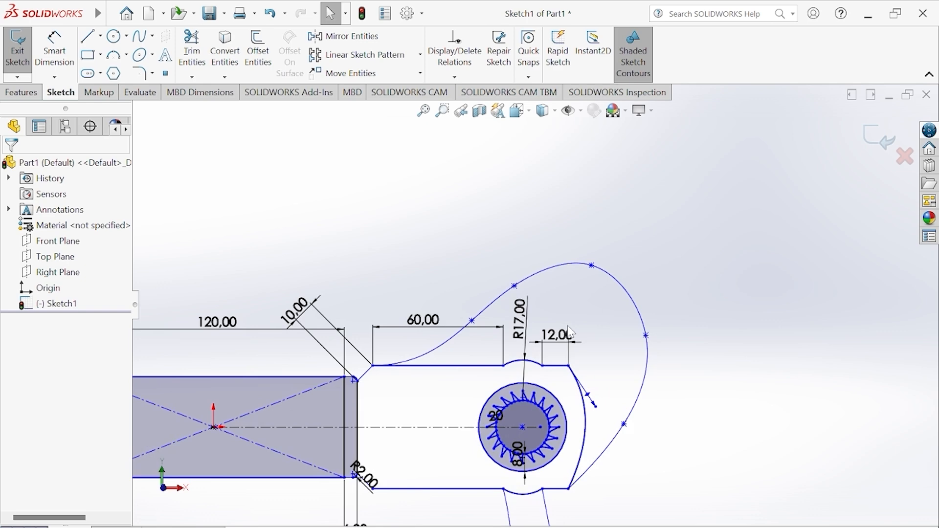
pyautogui.scroll(3, 568, 325)
pyautogui.scroll(-2, 521, 300)
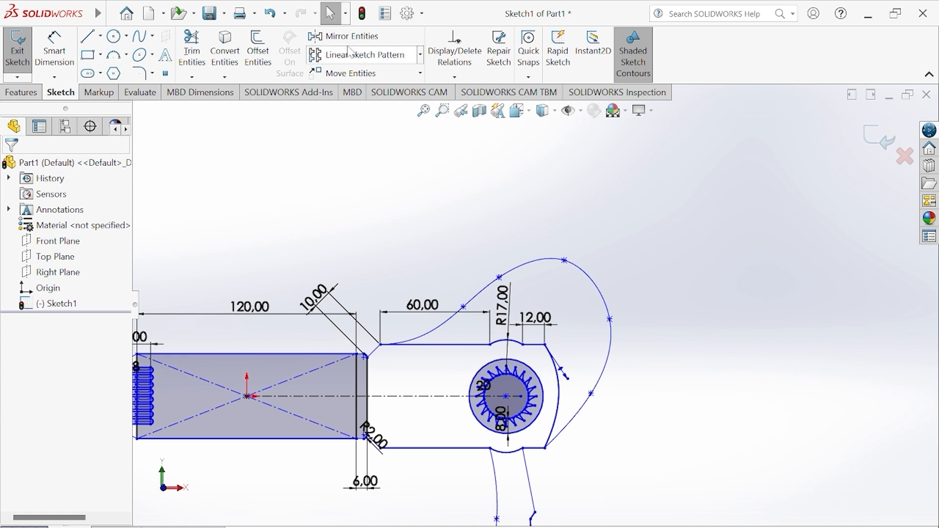
pyautogui.click(268, 52)
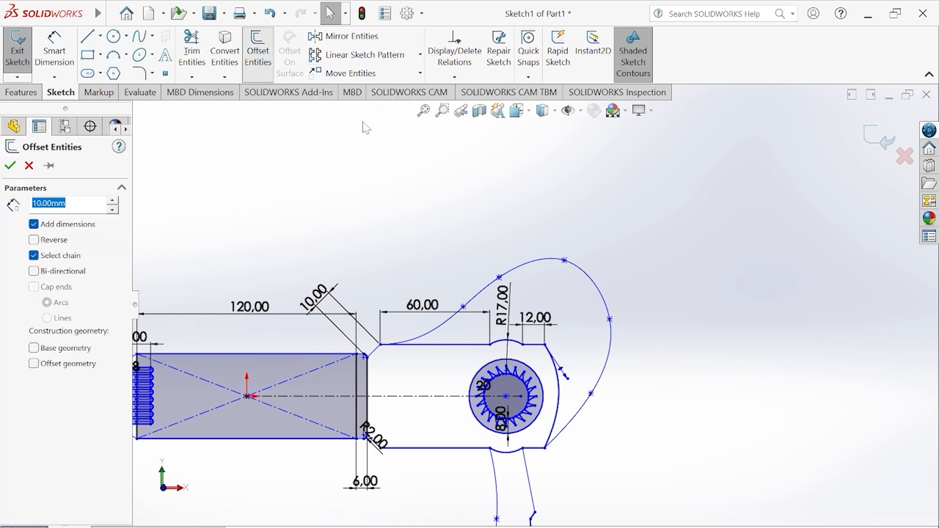
pyautogui.click(465, 309)
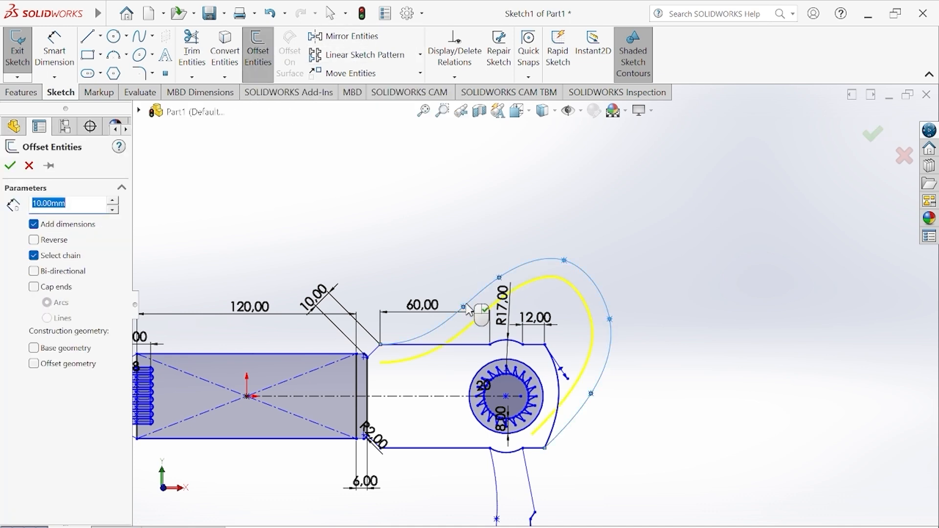
pyautogui.click(34, 240)
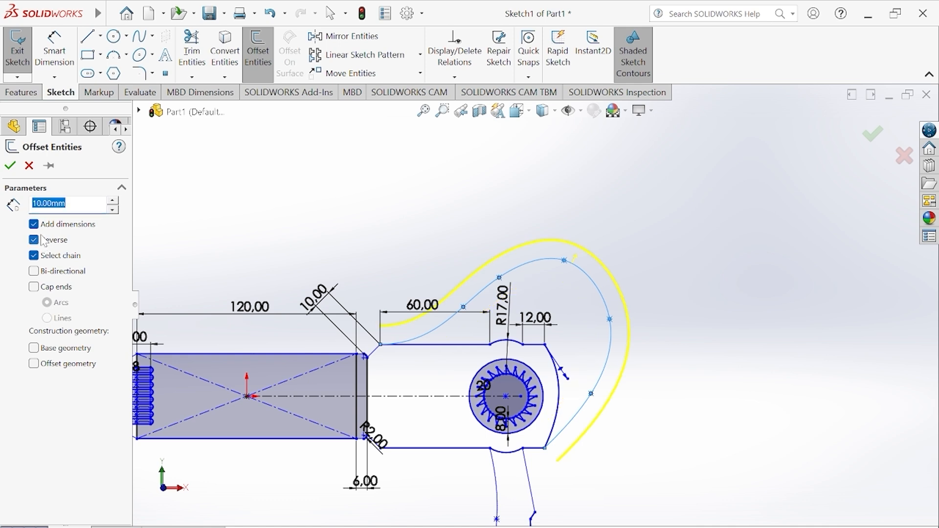
pyautogui.write('2')
pyautogui.press('Return')
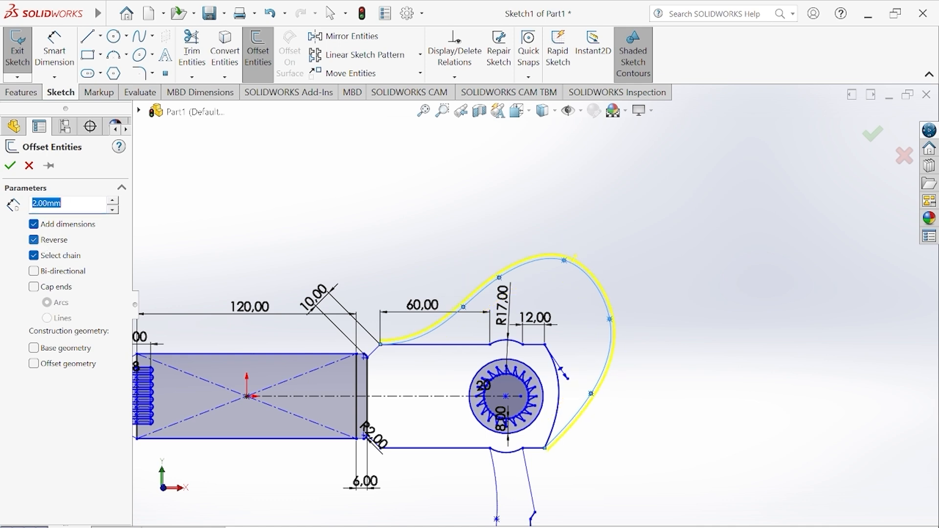
pyautogui.write('3')
pyautogui.press('Return')
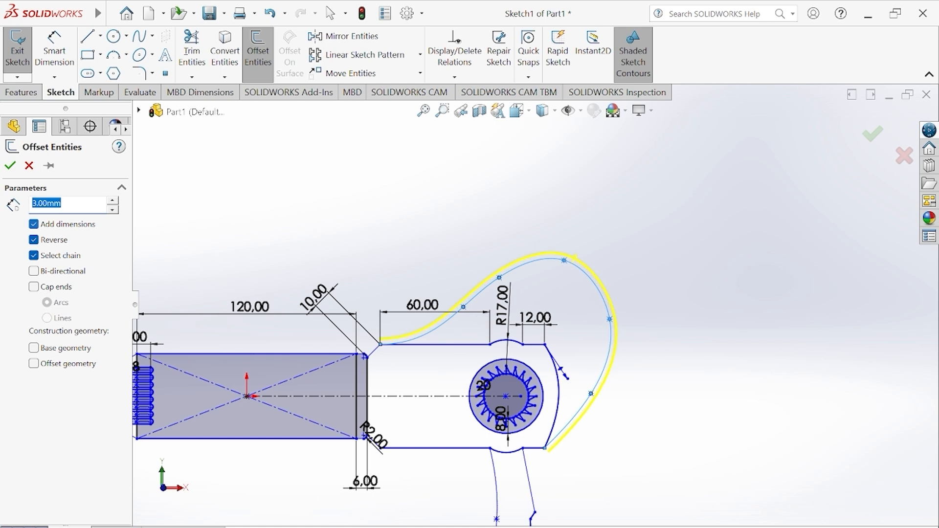
pyautogui.write('2')
pyautogui.press('Return')
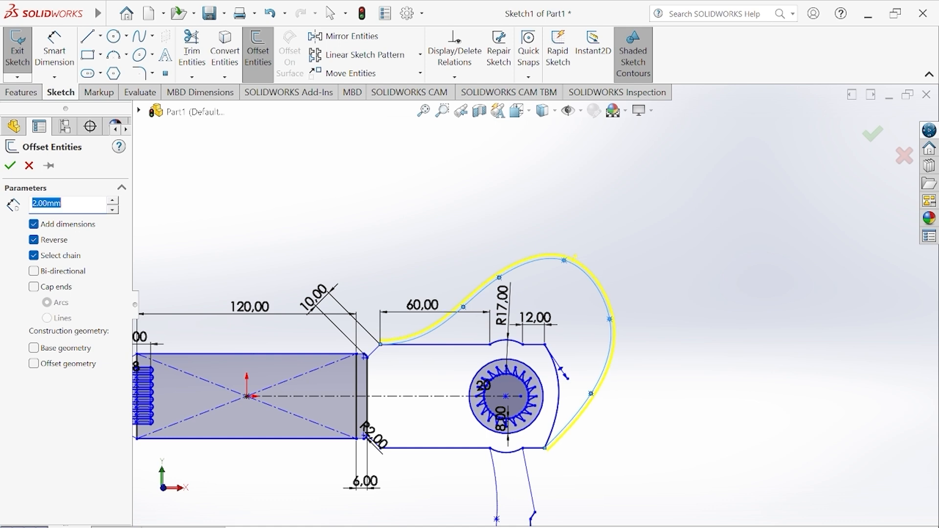
pyautogui.click(11, 166)
# Close the gap between the spline and its offset at the housing's upper left corner with a short line joining their endpoints.
pyautogui.scroll(-6, 435, 314)
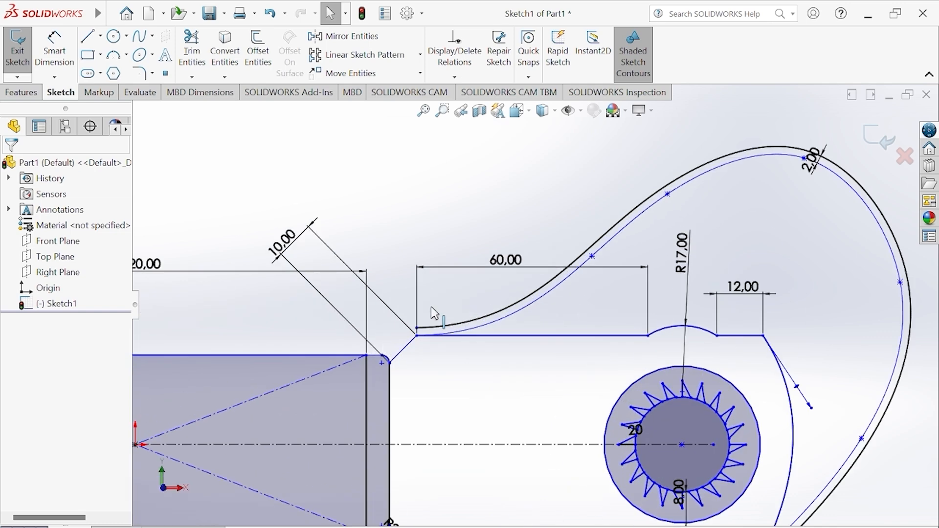
pyautogui.click(112, 13)
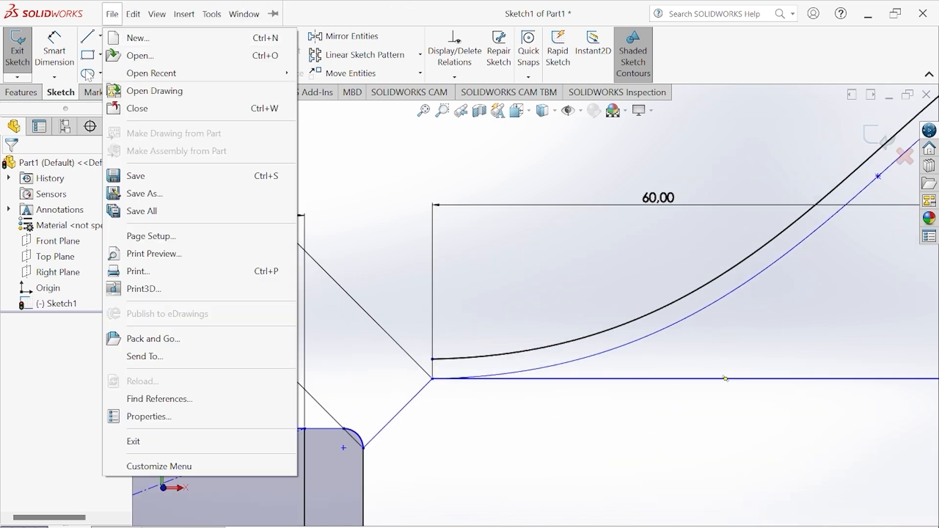
pyautogui.click(88, 40)
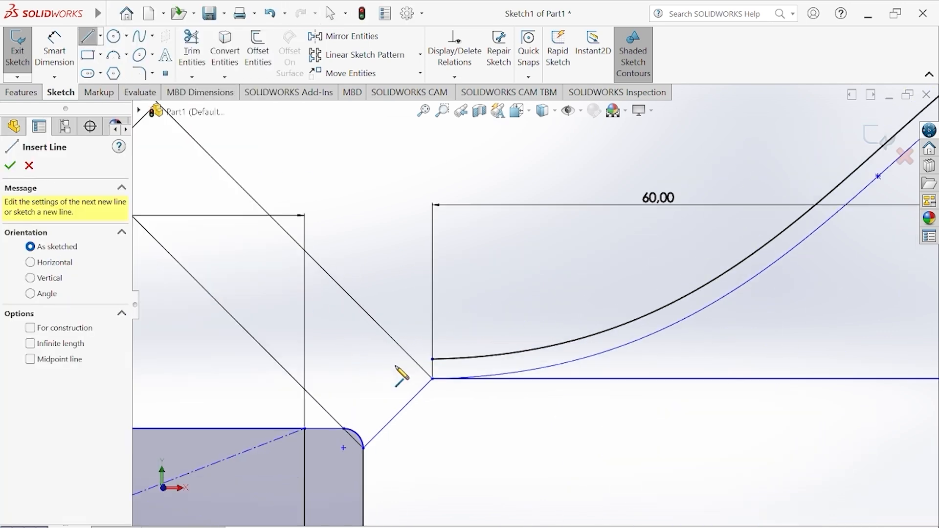
pyautogui.click(433, 378)
pyautogui.click(432, 378)
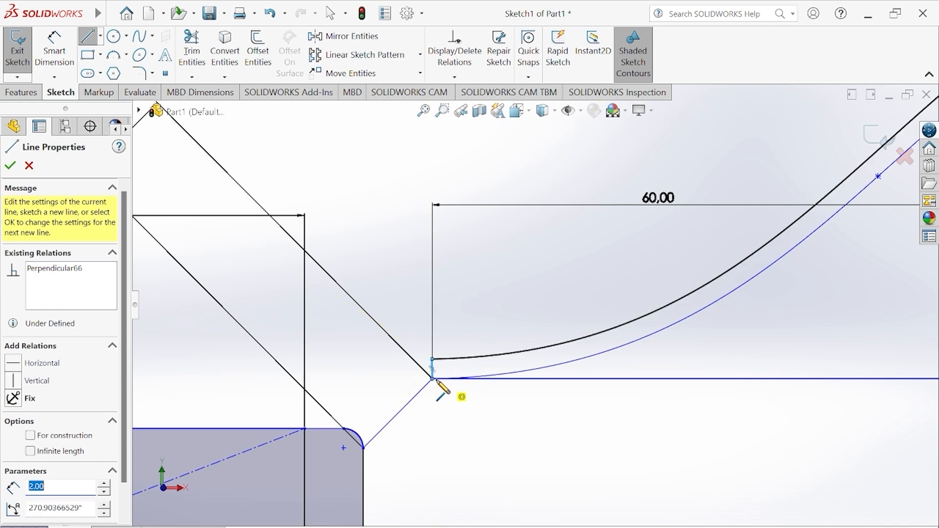
pyautogui.rightClick(436, 381)
pyautogui.click(468, 391)
# Join the lower right endpoints of the spline and its offset with a short line at the housing's lower corner.
pyautogui.scroll(10, 810, 383)
pyautogui.scroll(-5, 895, 399)
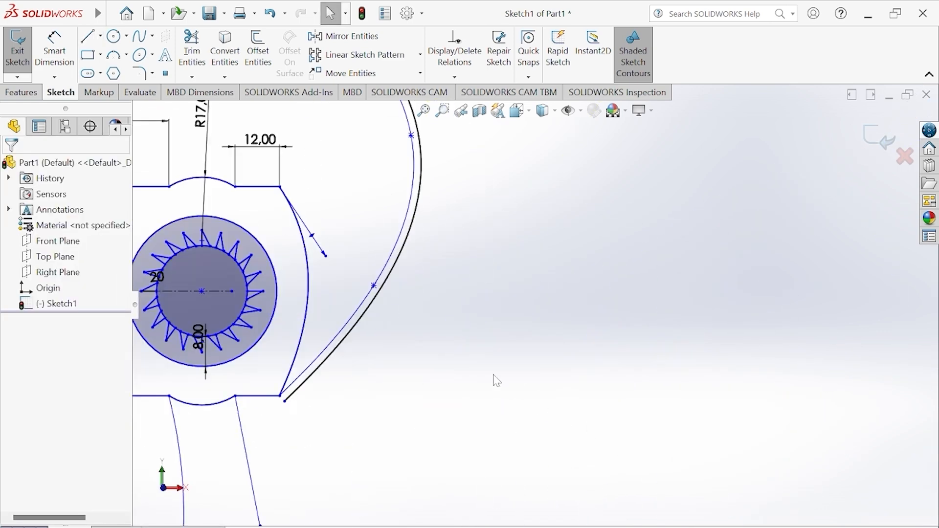
pyautogui.scroll(2, 494, 380)
pyautogui.scroll(-5, 298, 411)
pyautogui.scroll(-2, 421, 321)
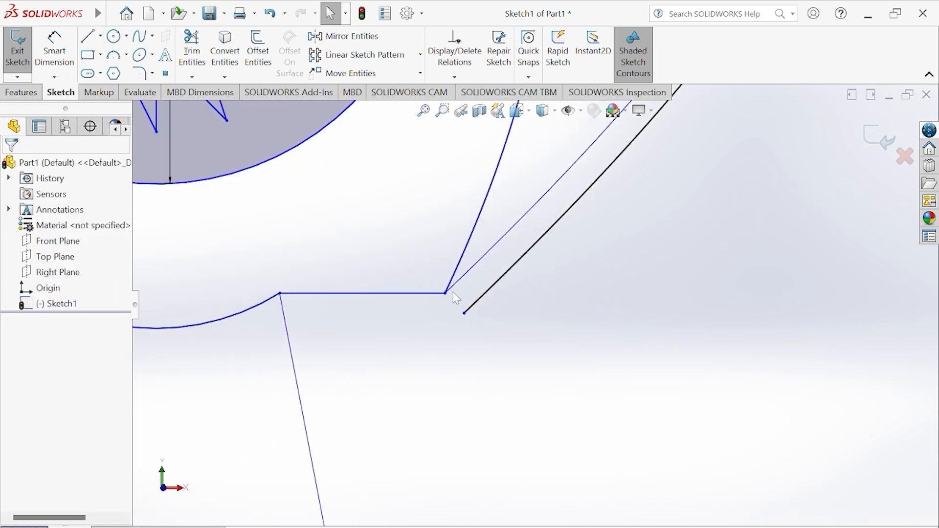
pyautogui.scroll(1, 451, 295)
pyautogui.scroll(2, 519, 306)
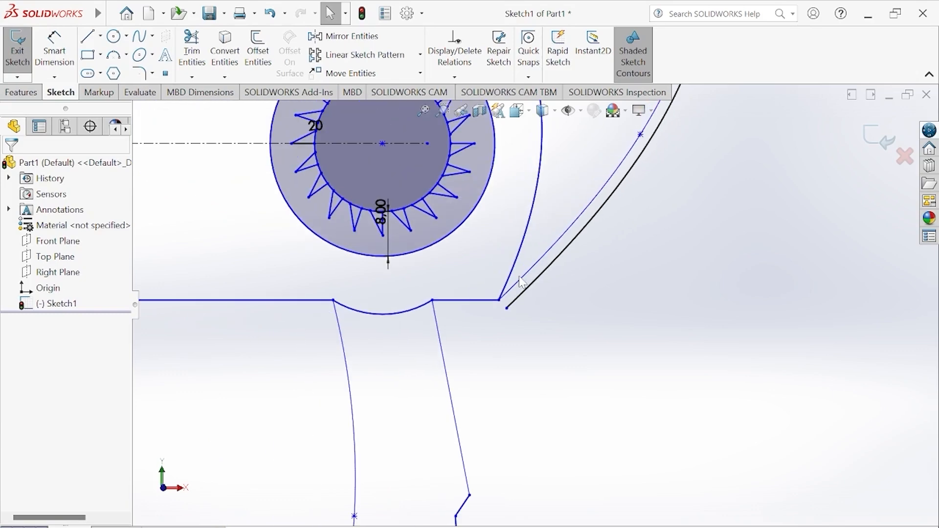
pyautogui.moveTo(41, 18)
pyautogui.click(87, 36)
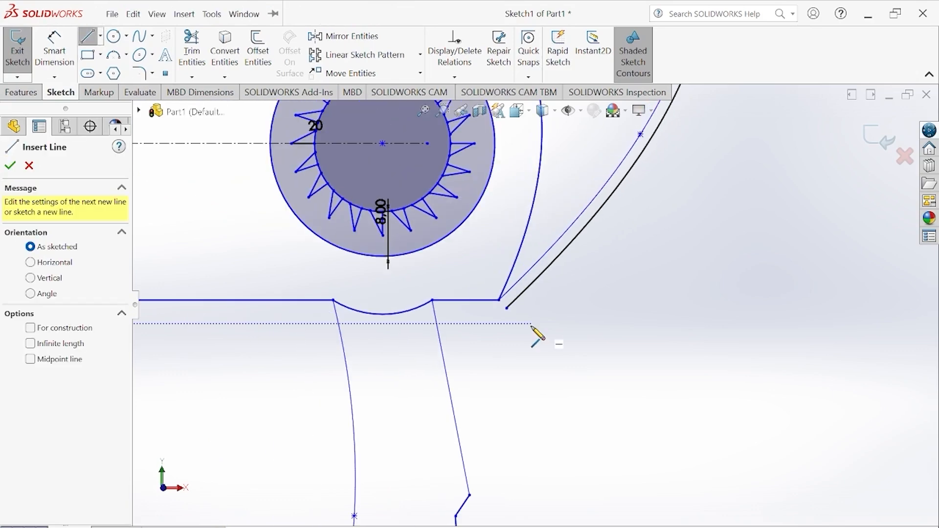
pyautogui.click(506, 308)
pyautogui.rightClick(506, 308)
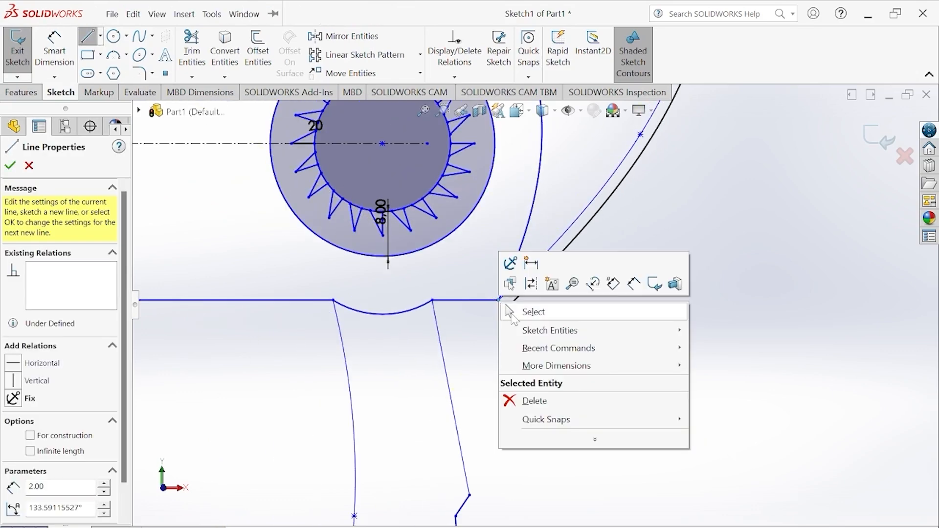
pyautogui.click(522, 310)
# Sketch a horizontal construction line about 46 mm long inside the base housing, starting directly below the bolt circle's centre.
pyautogui.scroll(3, 517, 396)
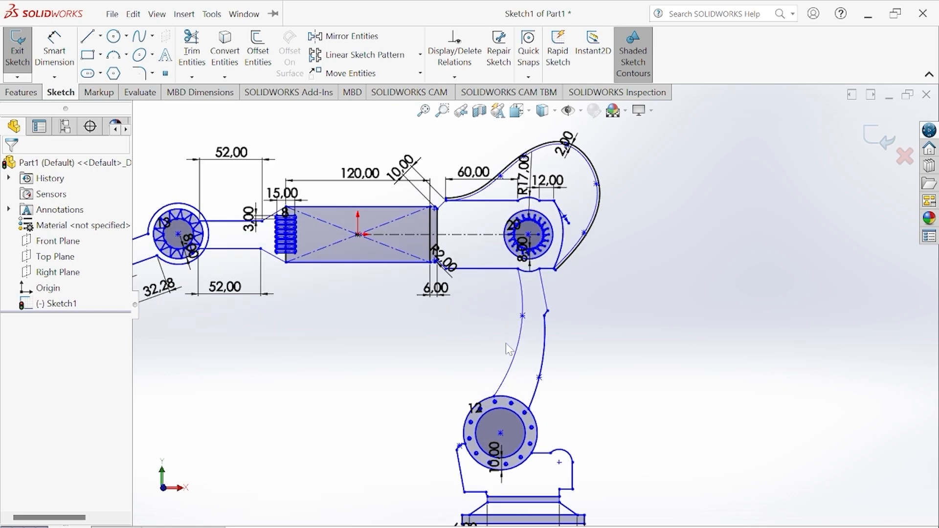
pyautogui.scroll(3, 418, 254)
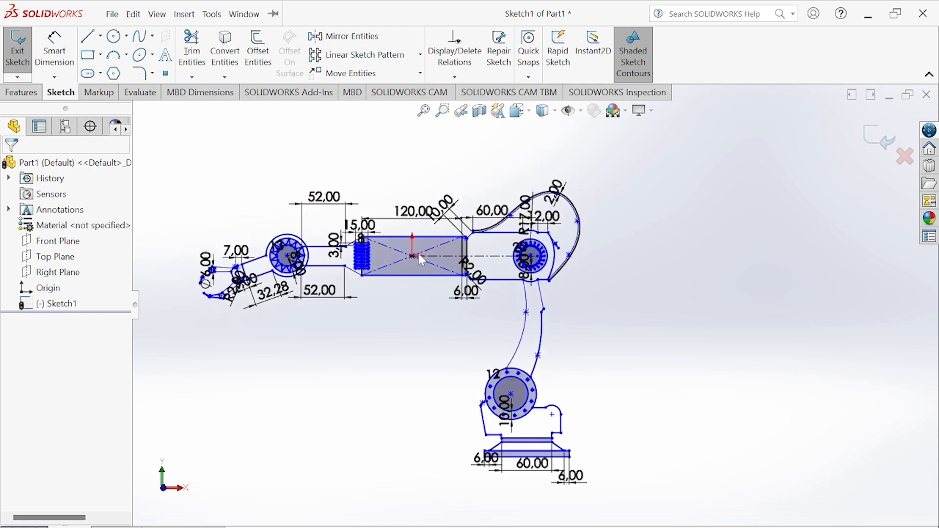
pyautogui.scroll(-3, 418, 253)
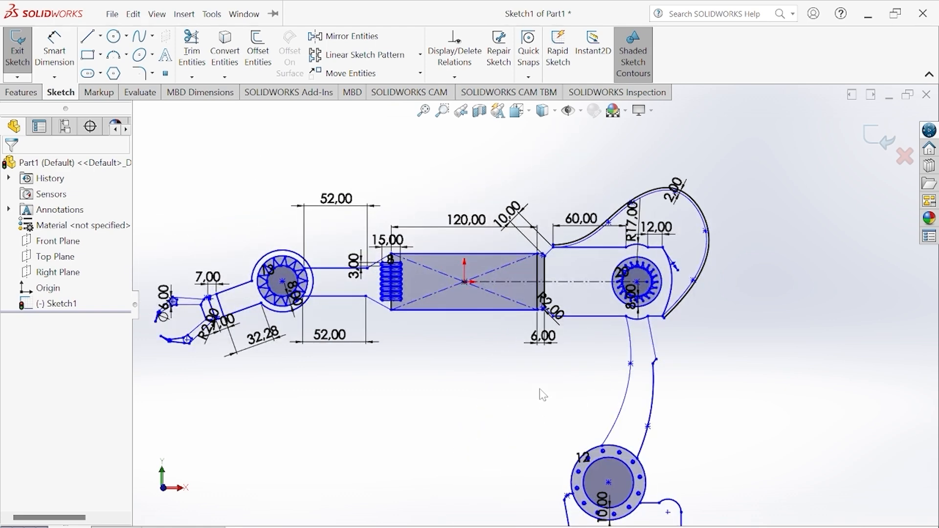
pyautogui.scroll(3, 543, 395)
pyautogui.scroll(-3, 557, 392)
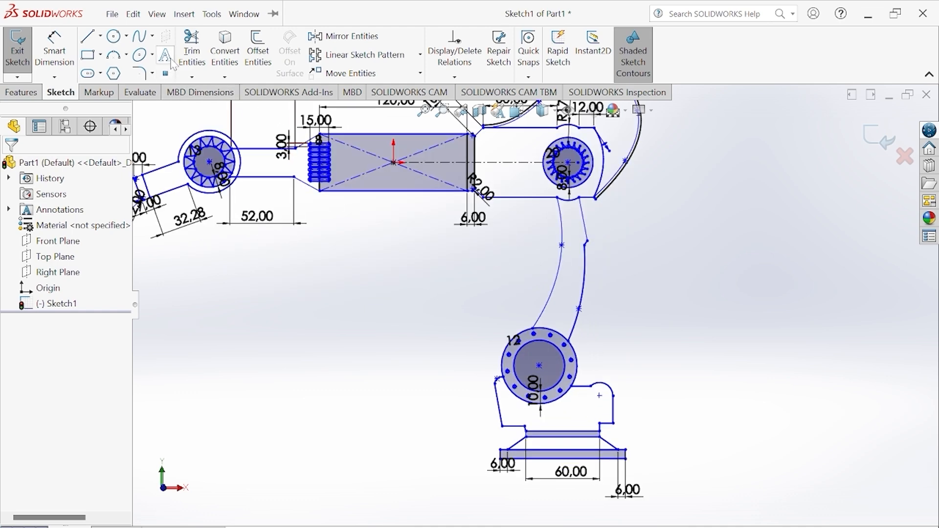
pyautogui.click(100, 36)
pyautogui.click(117, 71)
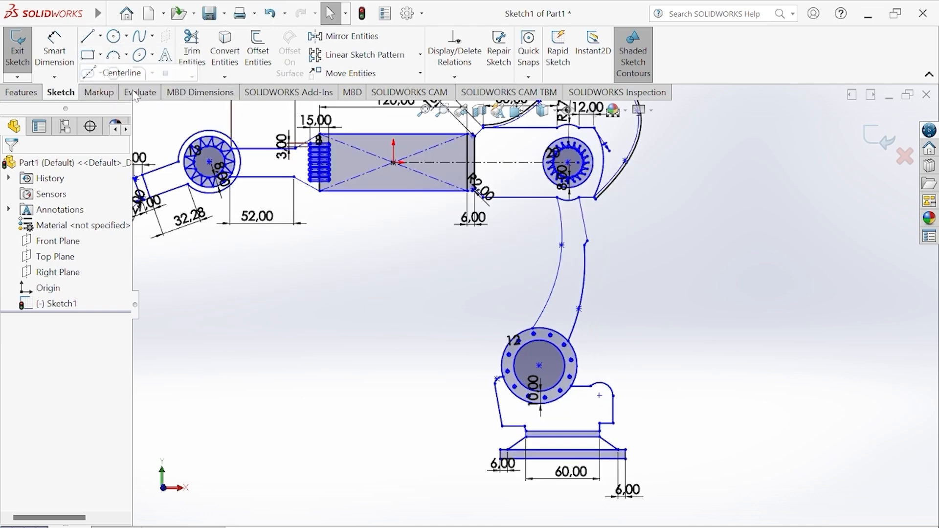
pyautogui.scroll(-4, 583, 448)
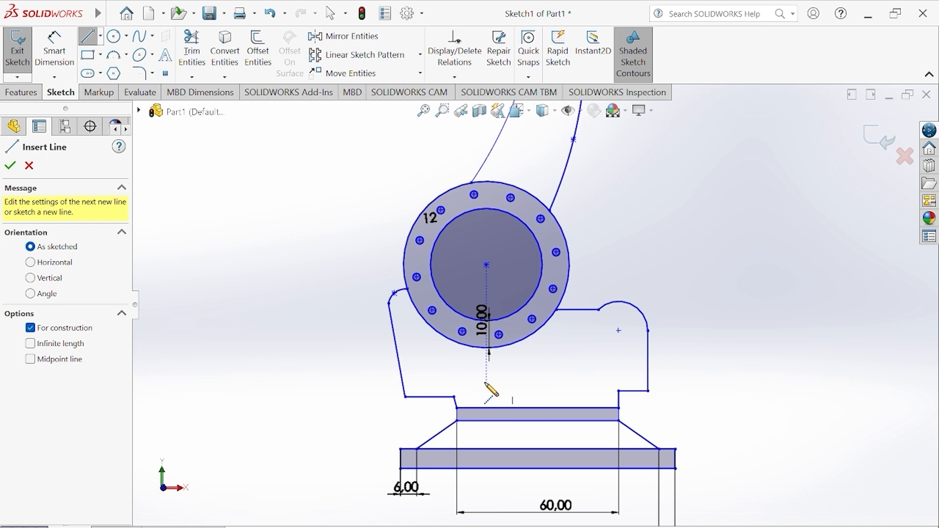
pyautogui.click(539, 419)
pyautogui.click(609, 385)
pyautogui.rightClick(609, 385)
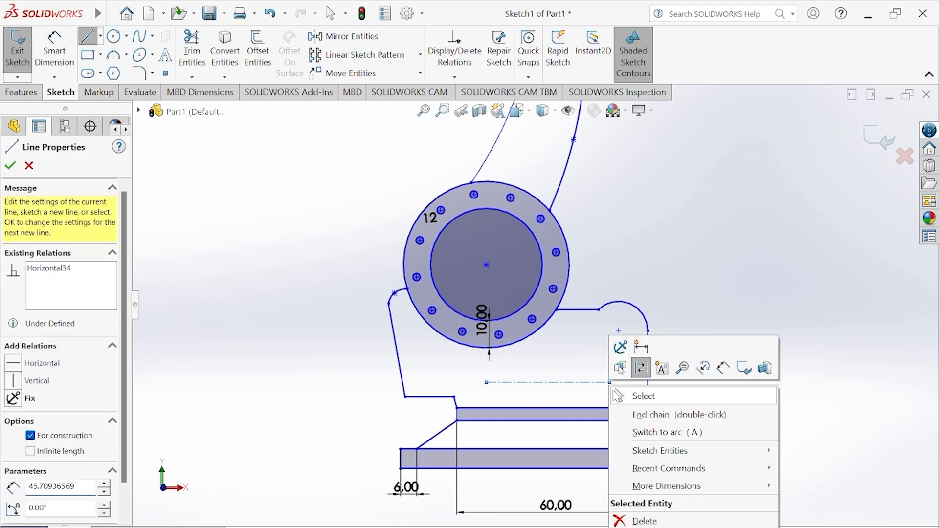
pyautogui.click(623, 396)
# Shift the horizontal construction line in the base housing slightly downward.
pyautogui.click(509, 383)
pyautogui.moveTo(511, 388)
pyautogui.mouseDown()
pyautogui.moveTo(489, 379)
pyautogui.moveTo(493, 389)
pyautogui.mouseUp()
pyautogui.click(786, 384)
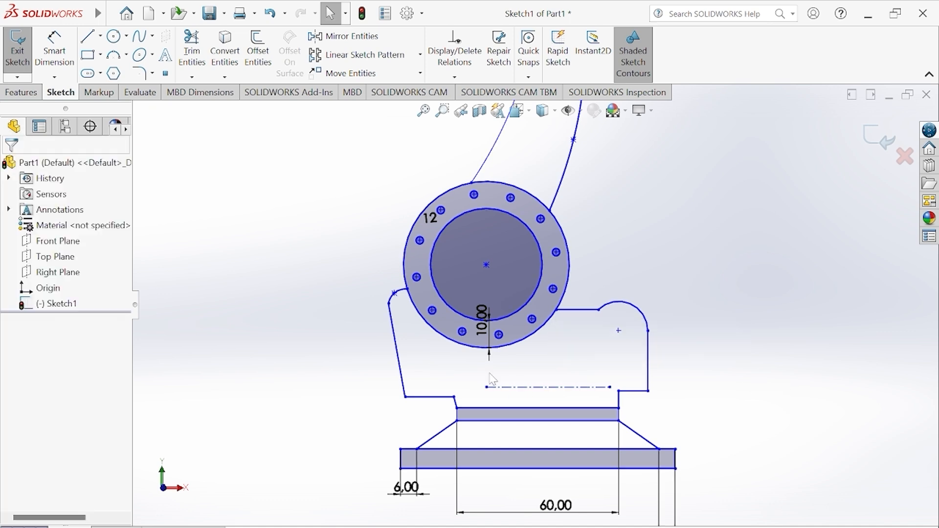
# Add the sketch text "SIMANISME" along the construction line in the base housing.
pyautogui.click(165, 55)
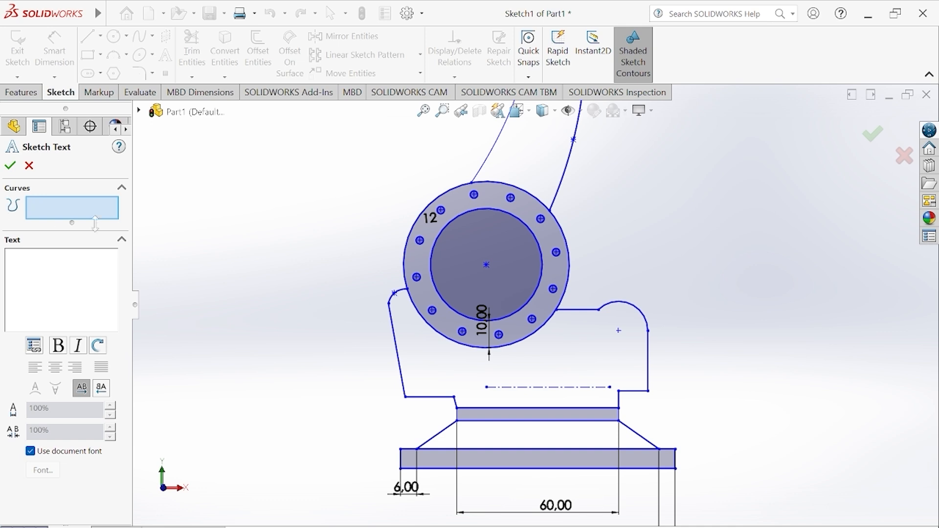
pyautogui.click(576, 387)
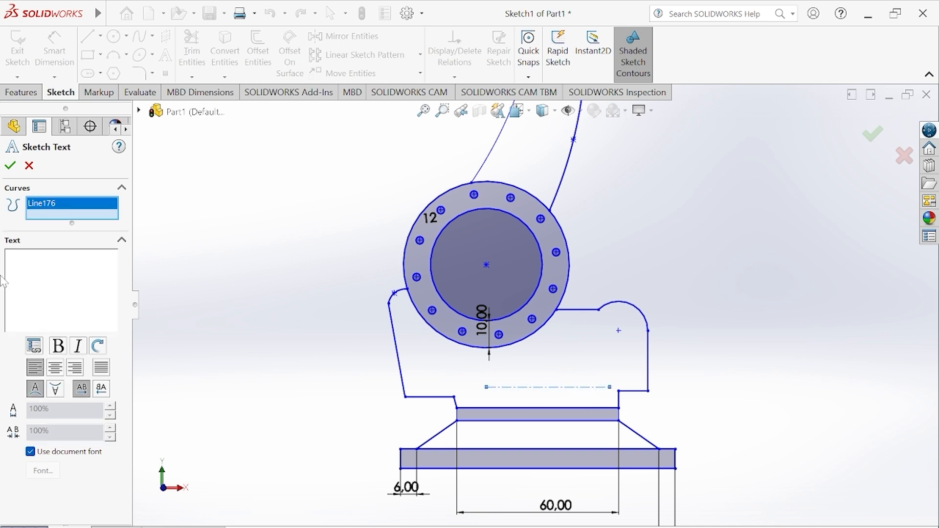
pyautogui.write('SI')
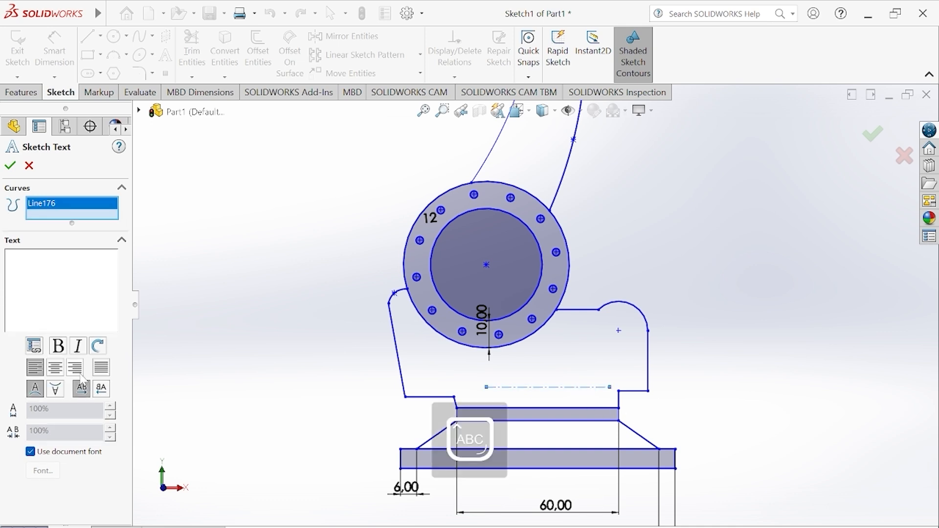
pyautogui.write('MANISME')
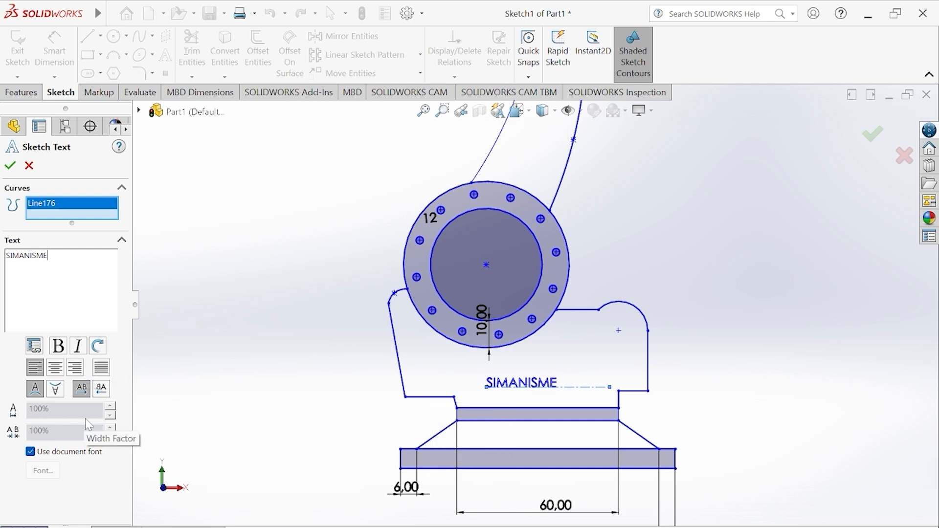
# Override the document font with a 5 mm text height and centre the sketch text on its construction line.
pyautogui.click(31, 453)
pyautogui.click(42, 471)
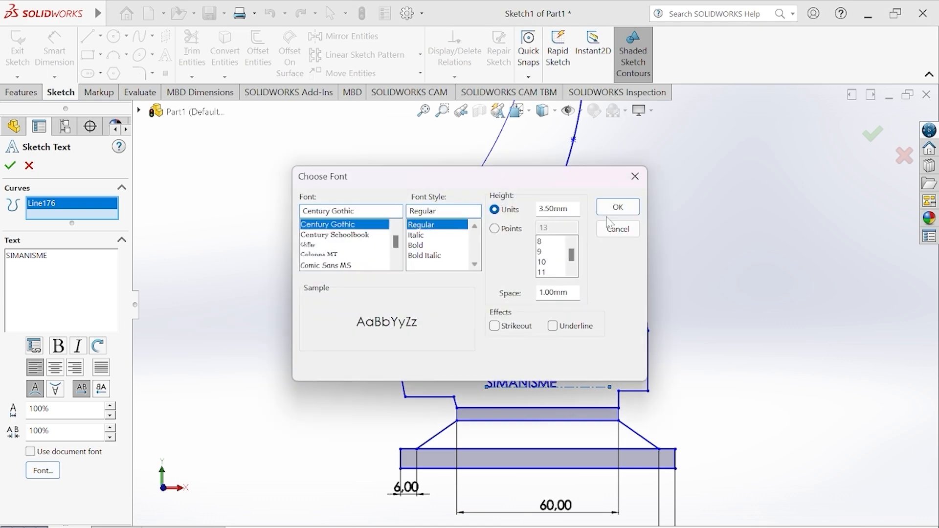
pyautogui.doubleClick(553, 209)
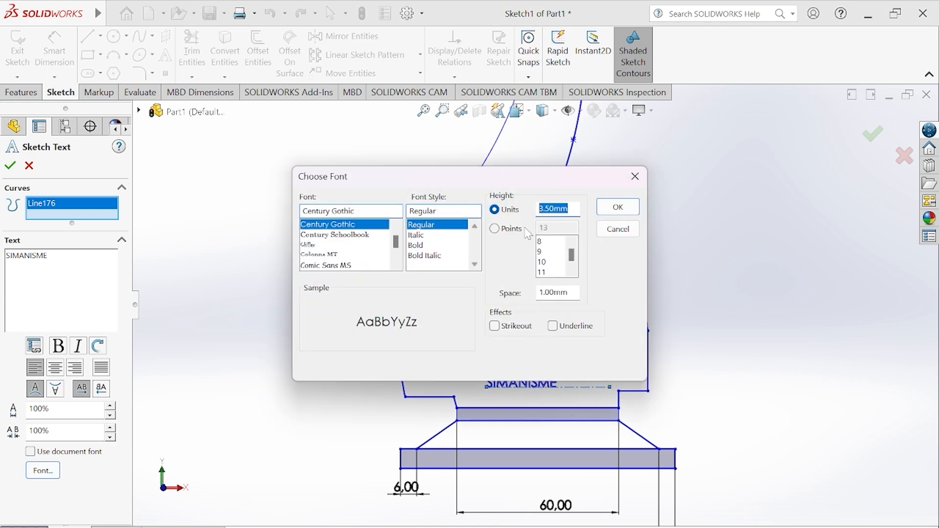
pyautogui.write('5')
pyautogui.press('Return')
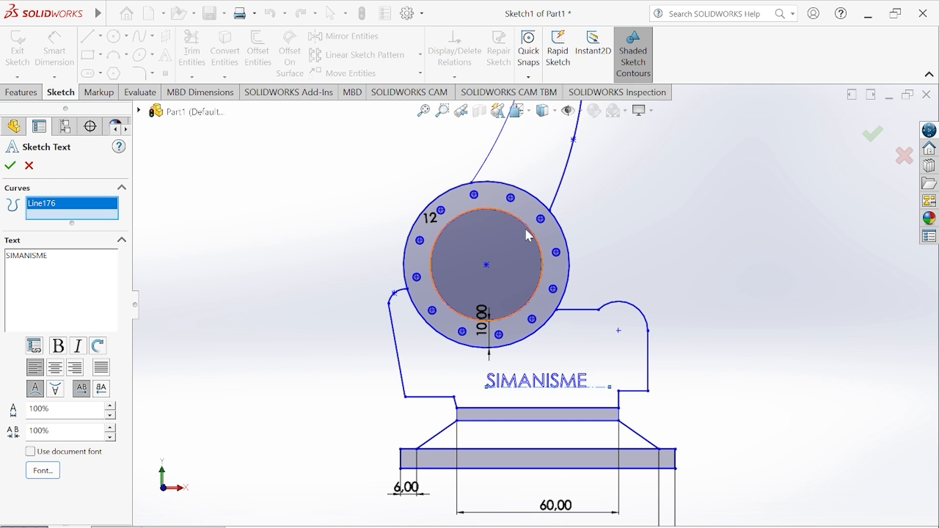
pyautogui.click(56, 368)
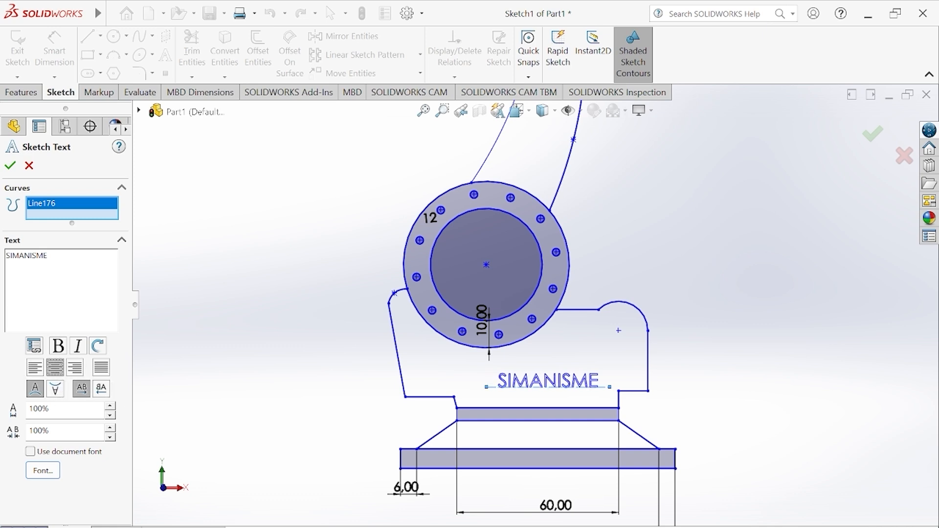
pyautogui.click(9, 166)
pyautogui.scroll(8, 493, 274)
pyautogui.scroll(3, 533, 301)
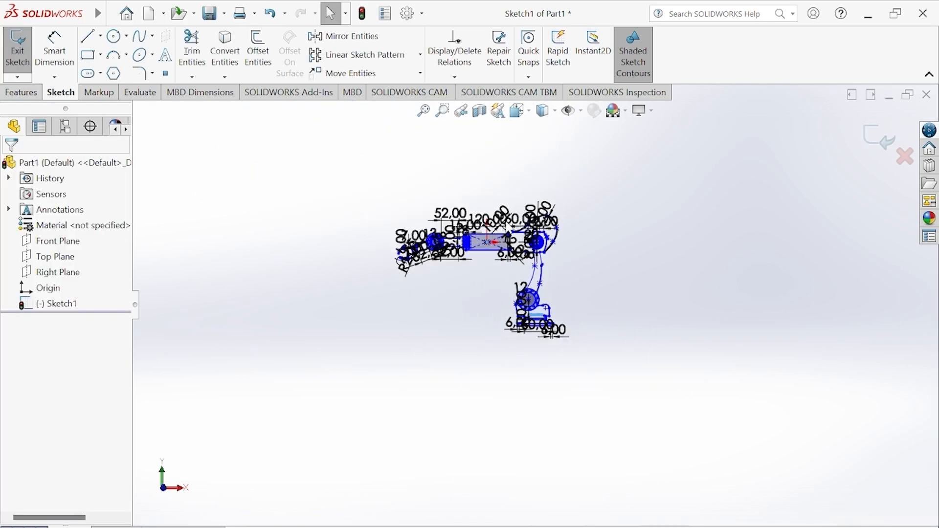
pyautogui.scroll(-6, 509, 196)
pyautogui.scroll(-5, 570, 269)
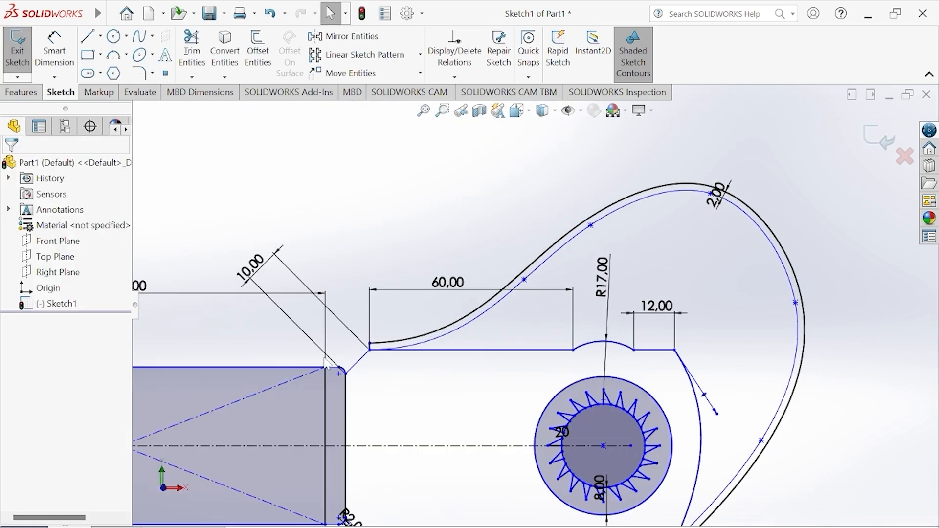
# Examine the arm sketch from the gripper to the base, including the double-line arching spline at the shoulder joint.
pyautogui.scroll(7, 201, 418)
pyautogui.scroll(-3, 236, 384)
pyautogui.scroll(-1, 676, 392)
pyautogui.scroll(3, 673, 364)
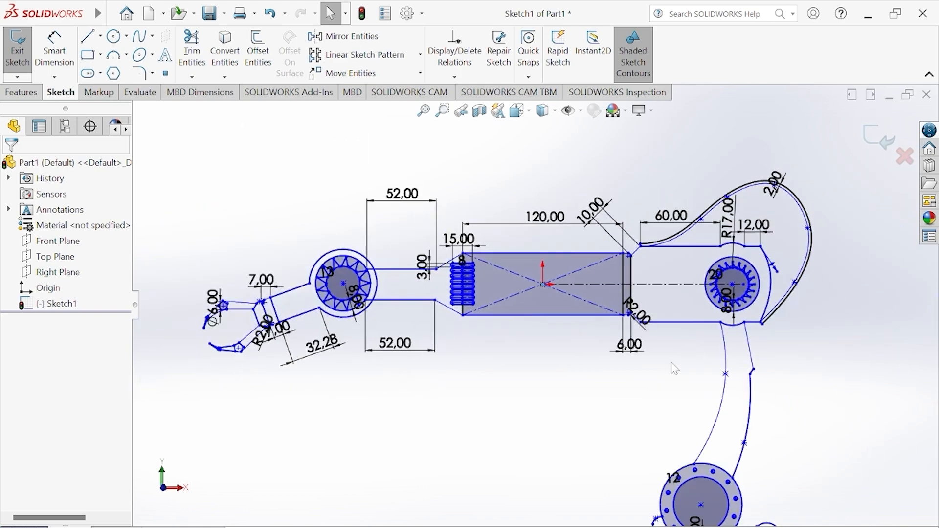
pyautogui.scroll(-5, 662, 280)
pyautogui.scroll(1, 663, 276)
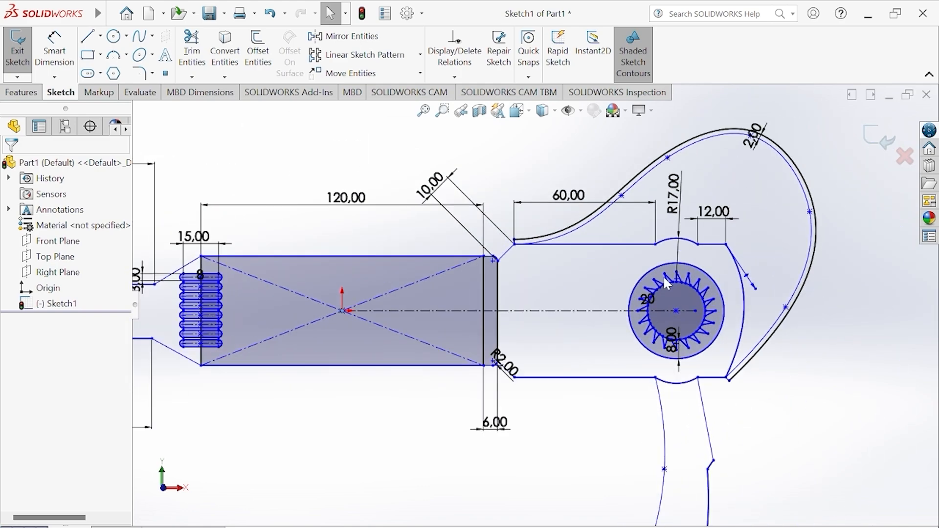
pyautogui.scroll(3, 665, 294)
pyautogui.scroll(-4, 533, 250)
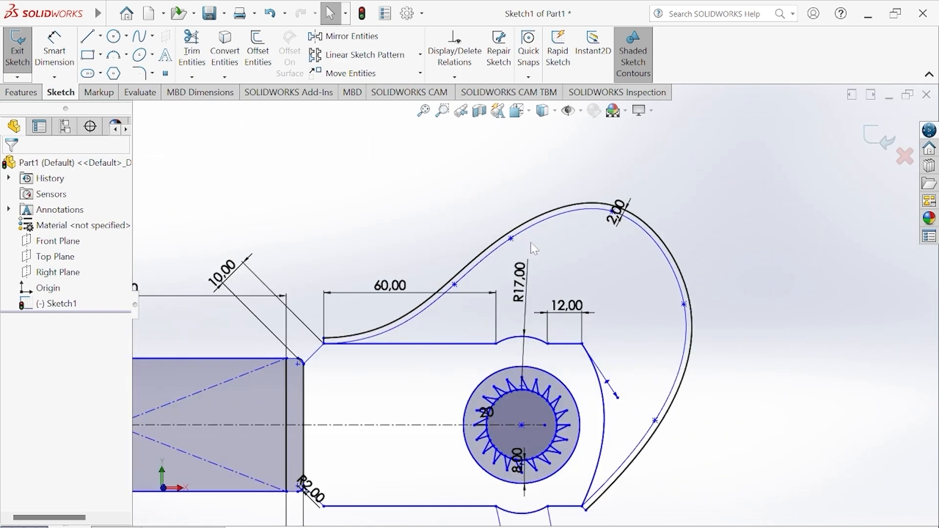
pyautogui.scroll(-3, 354, 345)
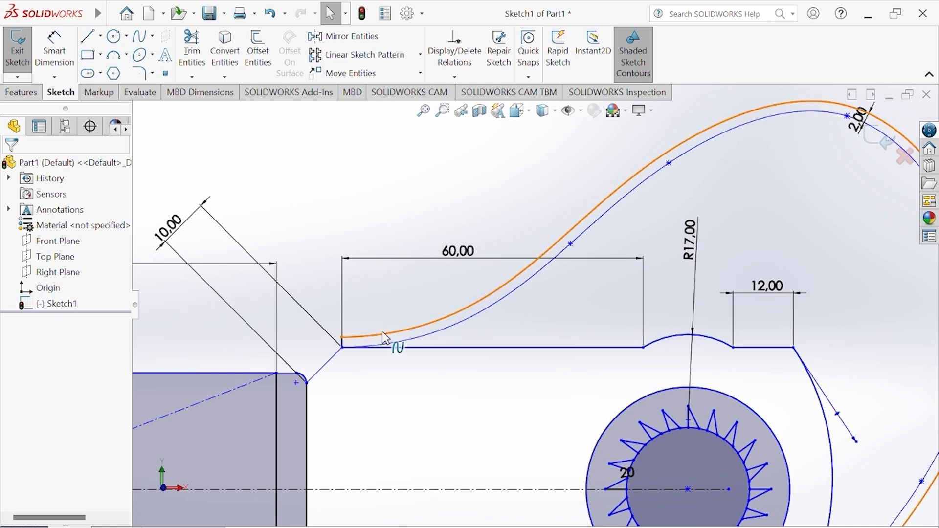
pyautogui.scroll(8, 385, 337)
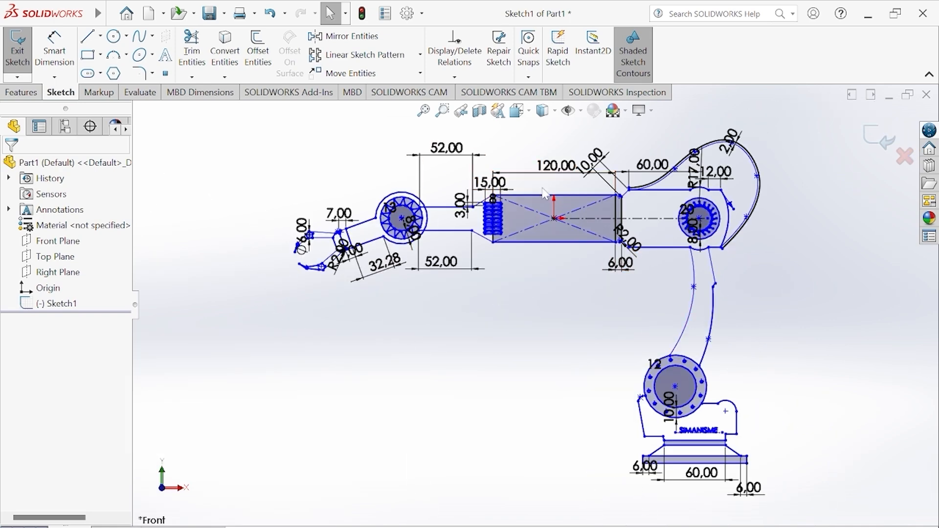
# Exit the arm profile sketch, keeping its geometry.
pyautogui.moveTo(98, 13)
pyautogui.click(873, 138)
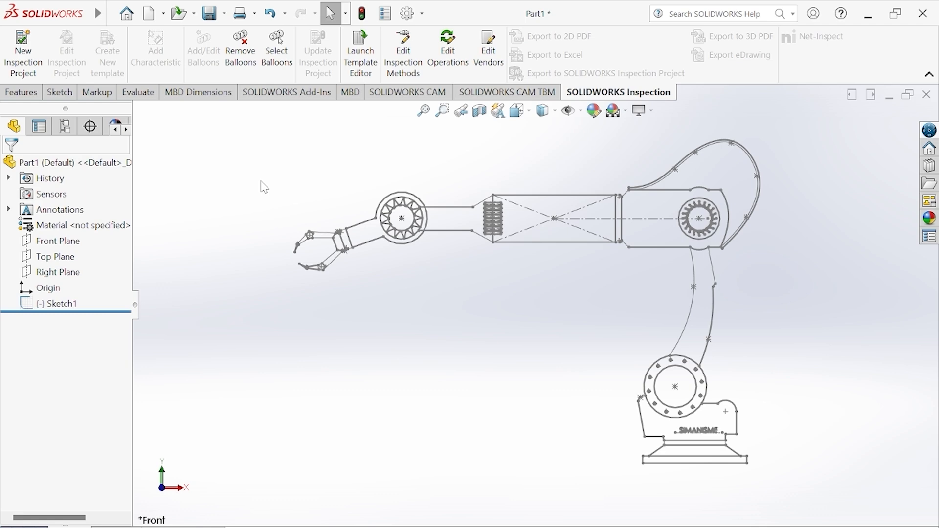
pyautogui.hotkey('ctrl', 's')
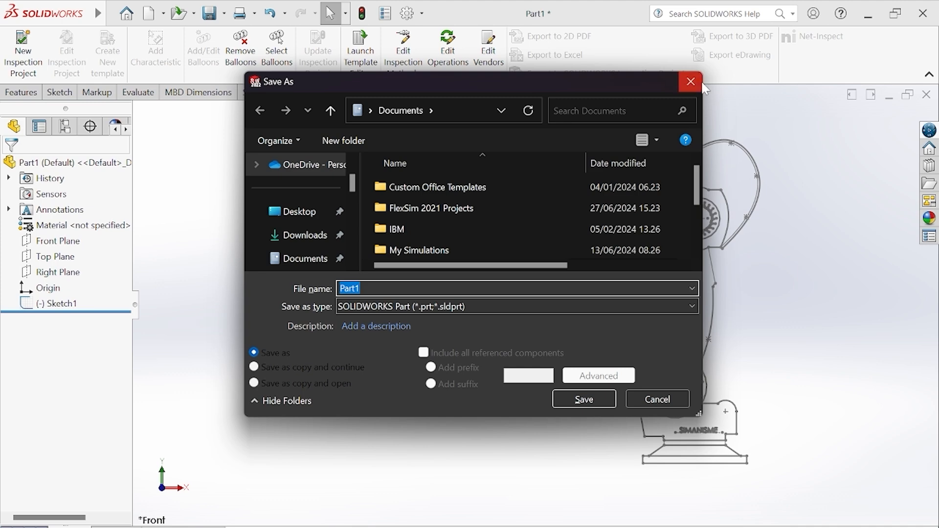
pyautogui.press('Escape')
pyautogui.click(133, 14)
pyautogui.click(450, 274)
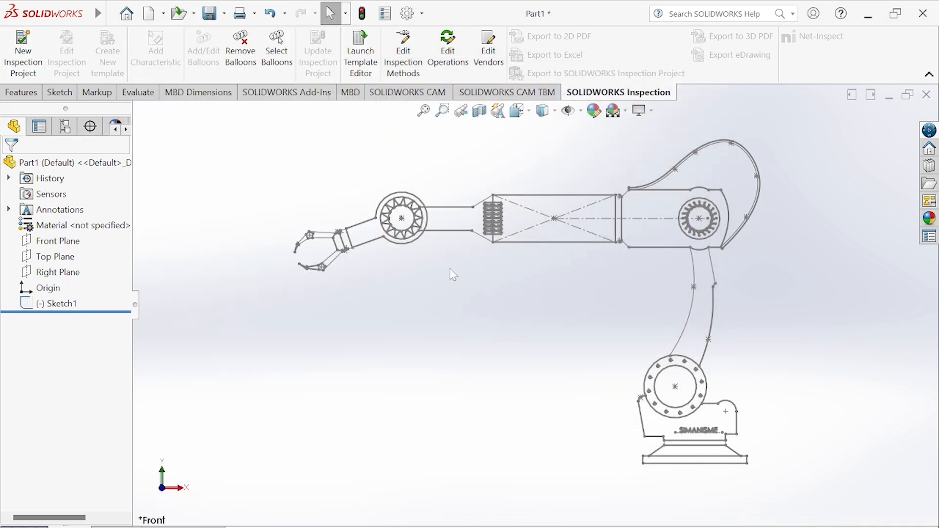
# Save the part in the Documents folder as a SOLIDWORKS Part named "Sketch_" followed by the student number.
pyautogui.click(209, 14)
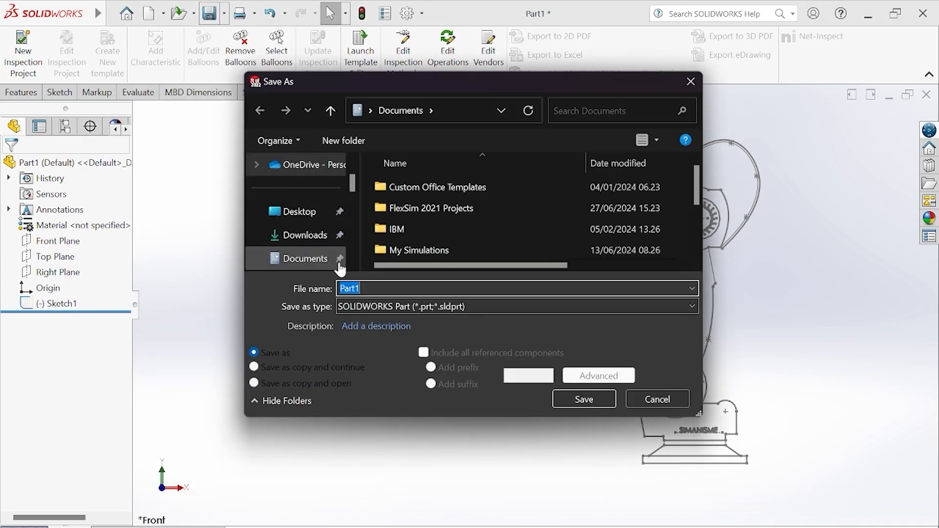
pyautogui.scroll(-3, 328, 216)
pyautogui.scroll(2, 329, 216)
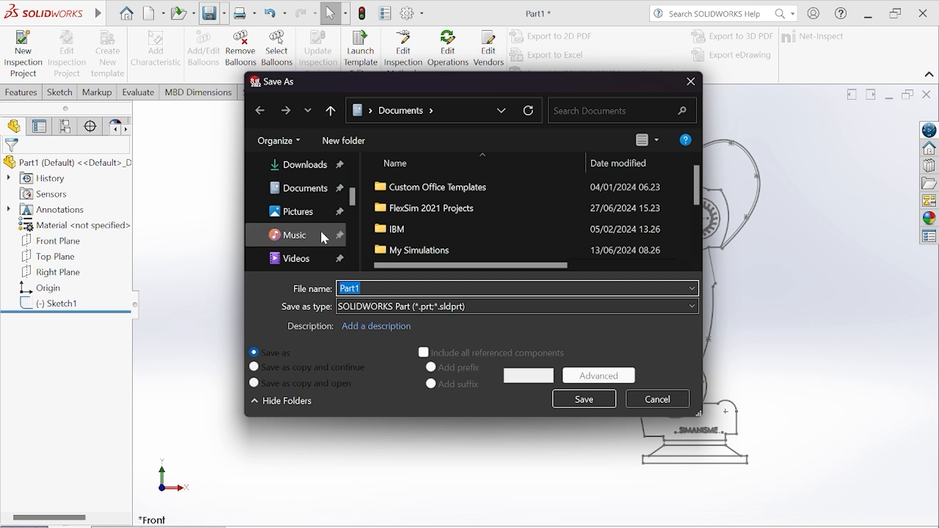
pyautogui.click(323, 187)
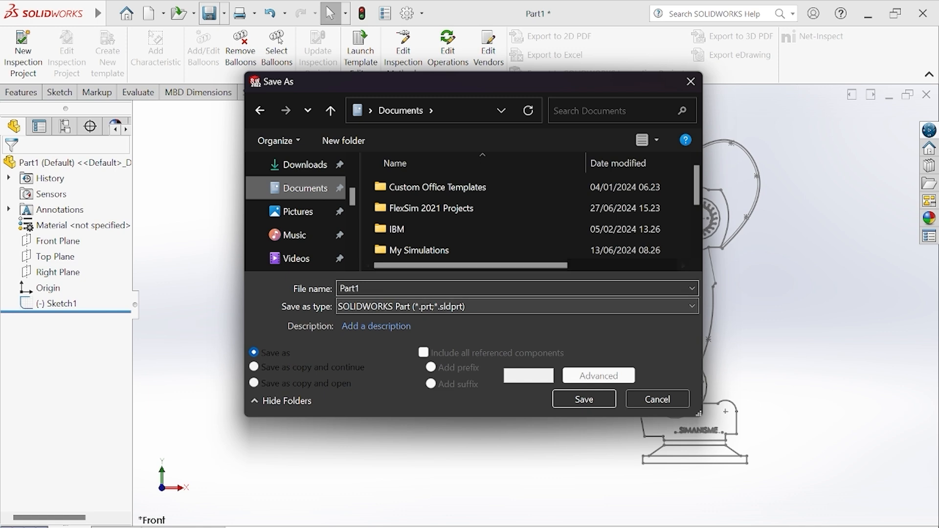
pyautogui.doubleClick(349, 288)
pyautogui.press('BackSpace')
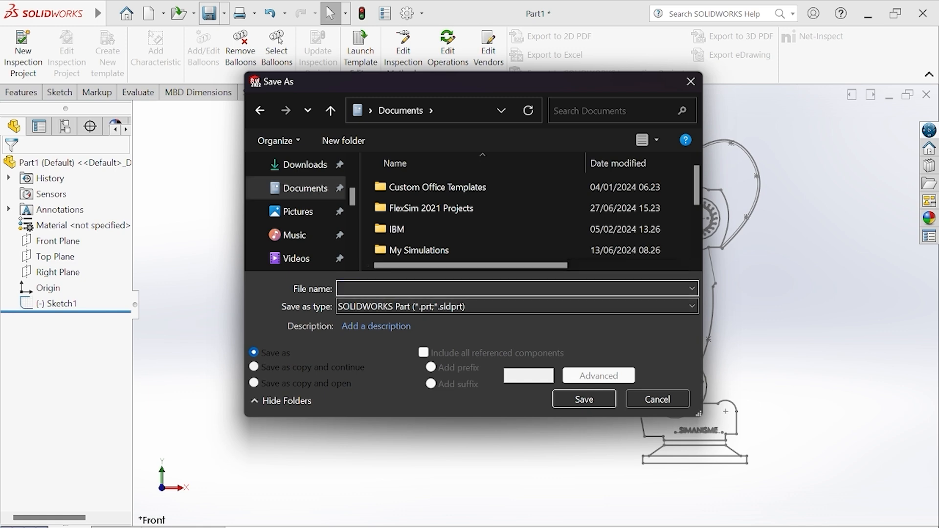
pyautogui.write('S')
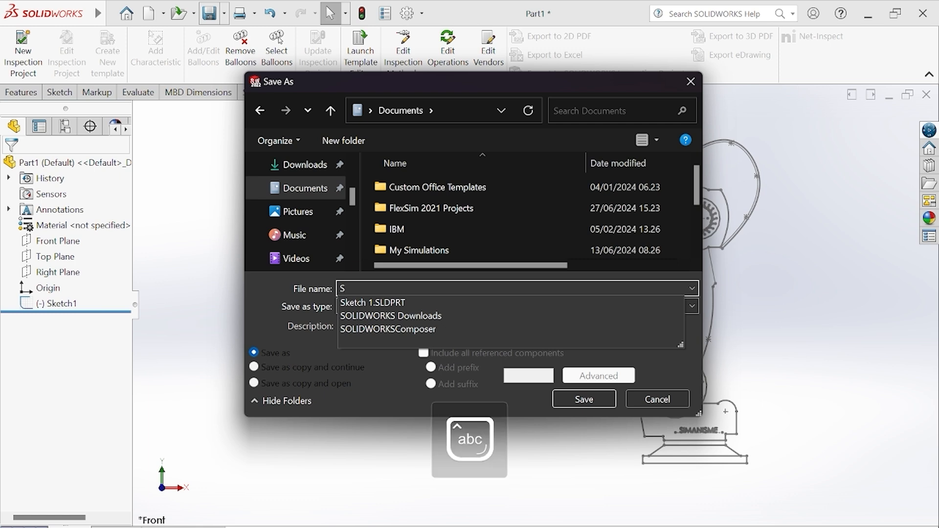
pyautogui.write('ketch')
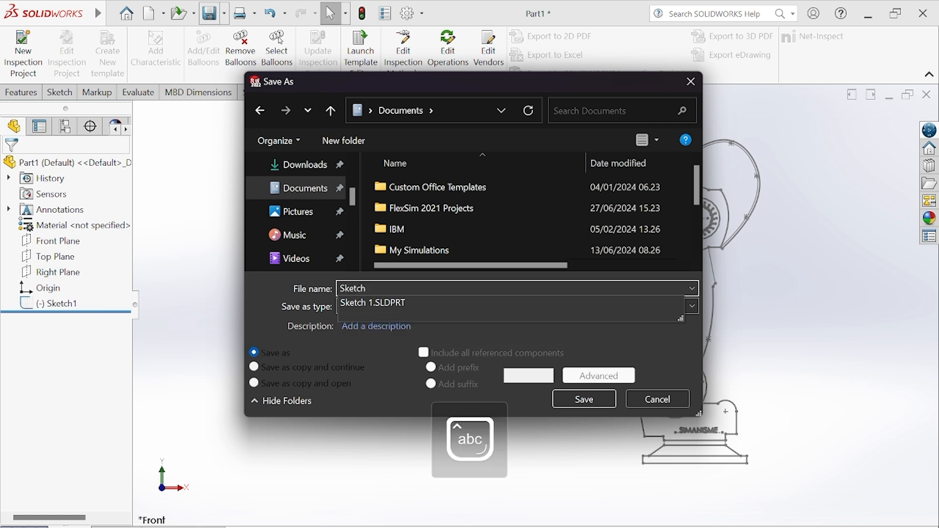
pyautogui.write('_215')
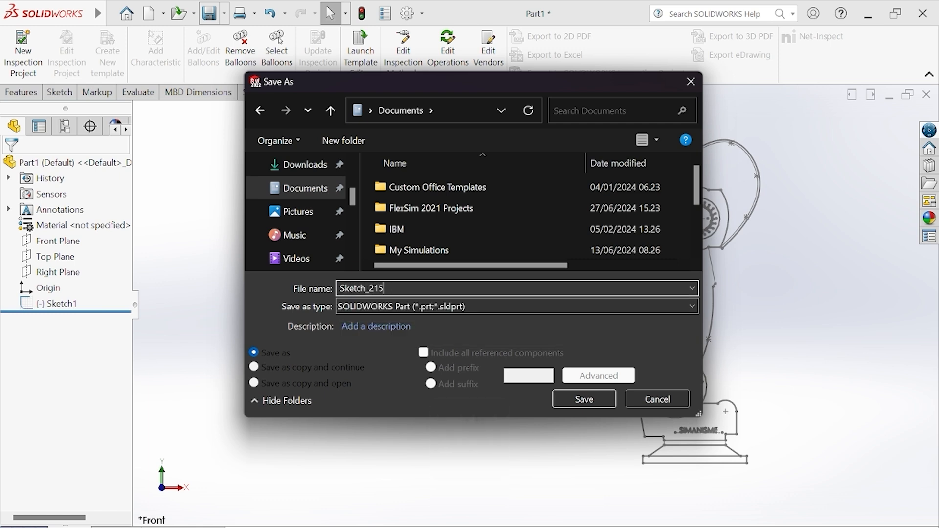
pyautogui.write('22129')
pyautogui.click(597, 398)
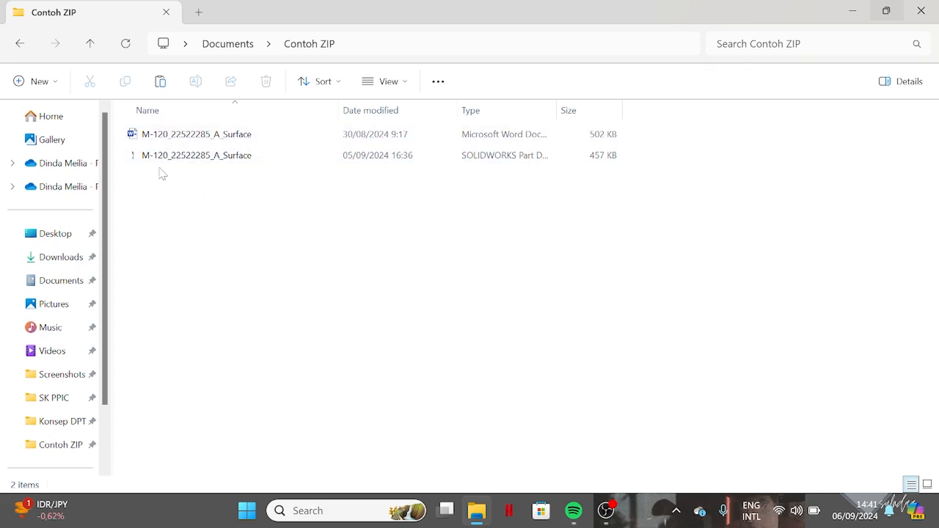
# In File Explorer, compress the Word document and SOLIDWORKS part in the Contoh ZIP folder into a ZIP file with the same name as both.
pyautogui.moveTo(178, 184); pyautogui.dragTo(172, 134)
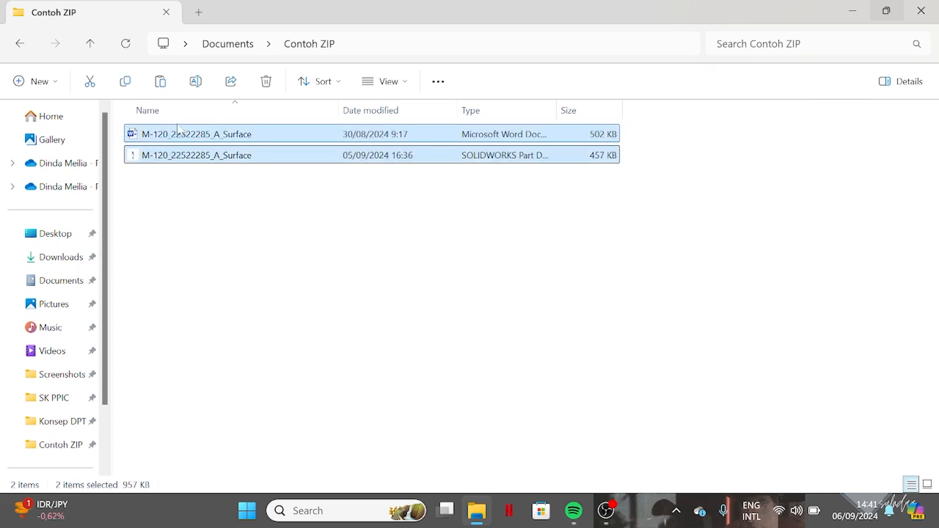
pyautogui.rightClick(318, 139)
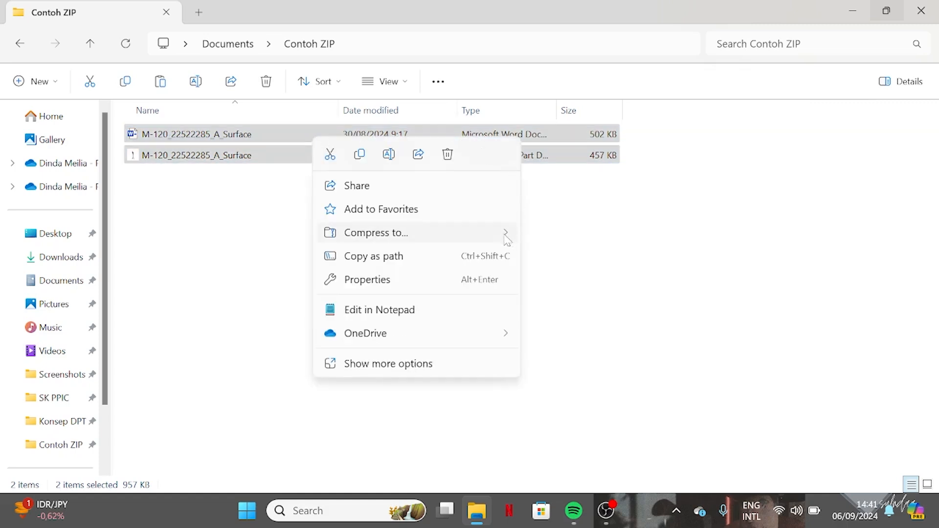
pyautogui.moveTo(495, 236)
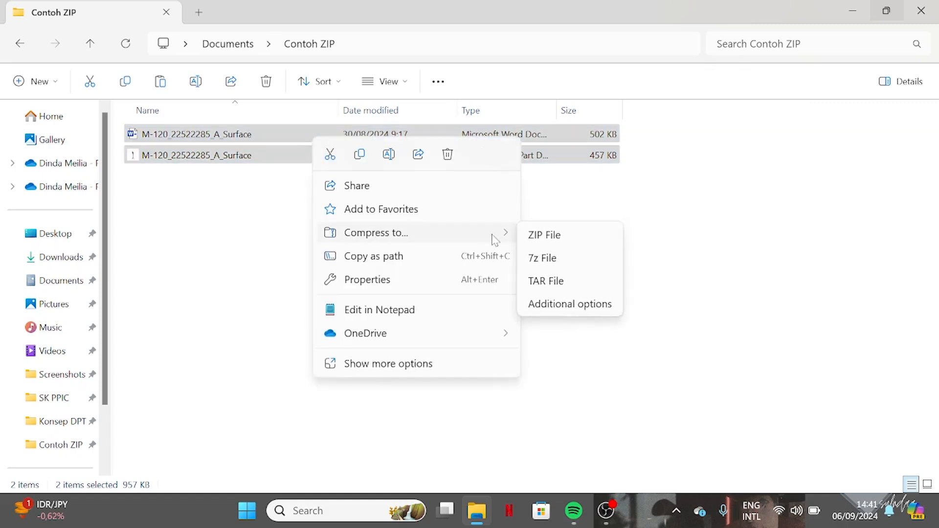
pyautogui.click(576, 237)
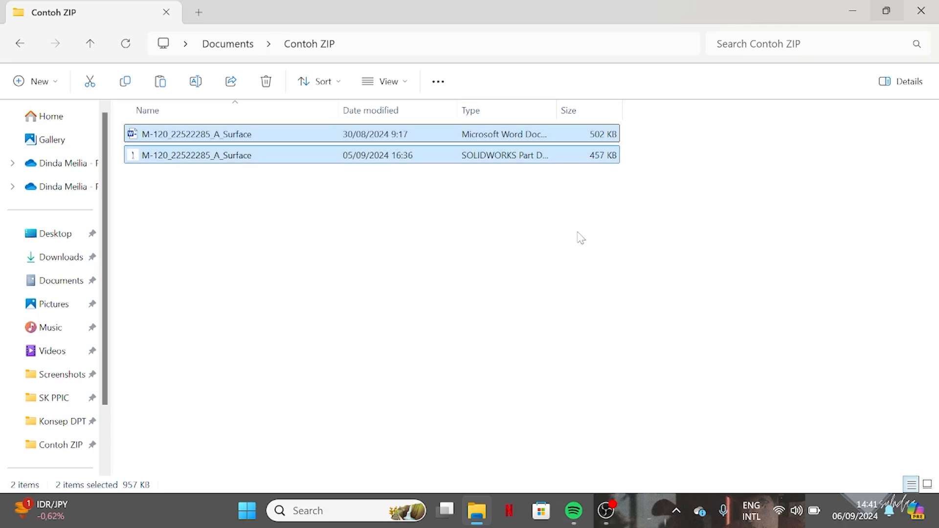
pyautogui.press('Return')
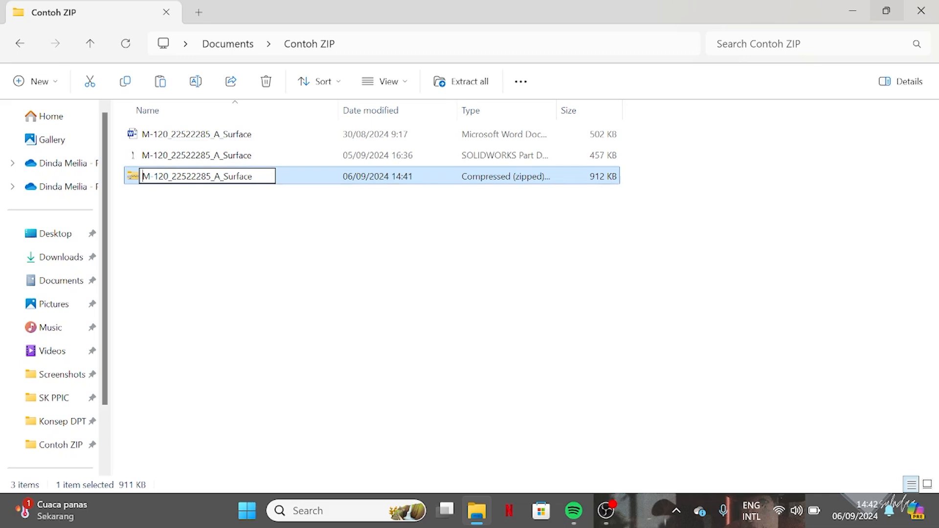
pyautogui.moveTo(142, 177); pyautogui.dragTo(252, 176)
pyautogui.click(253, 176)
pyautogui.press('Return')
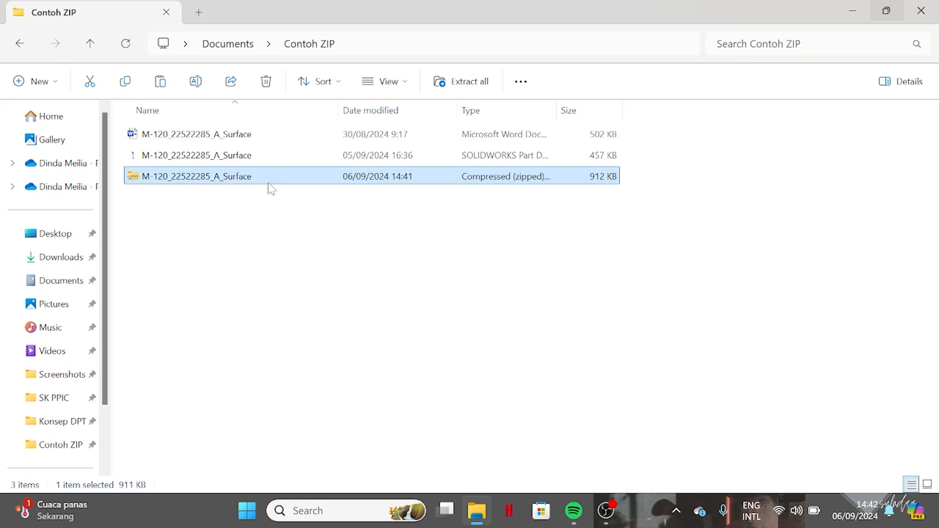